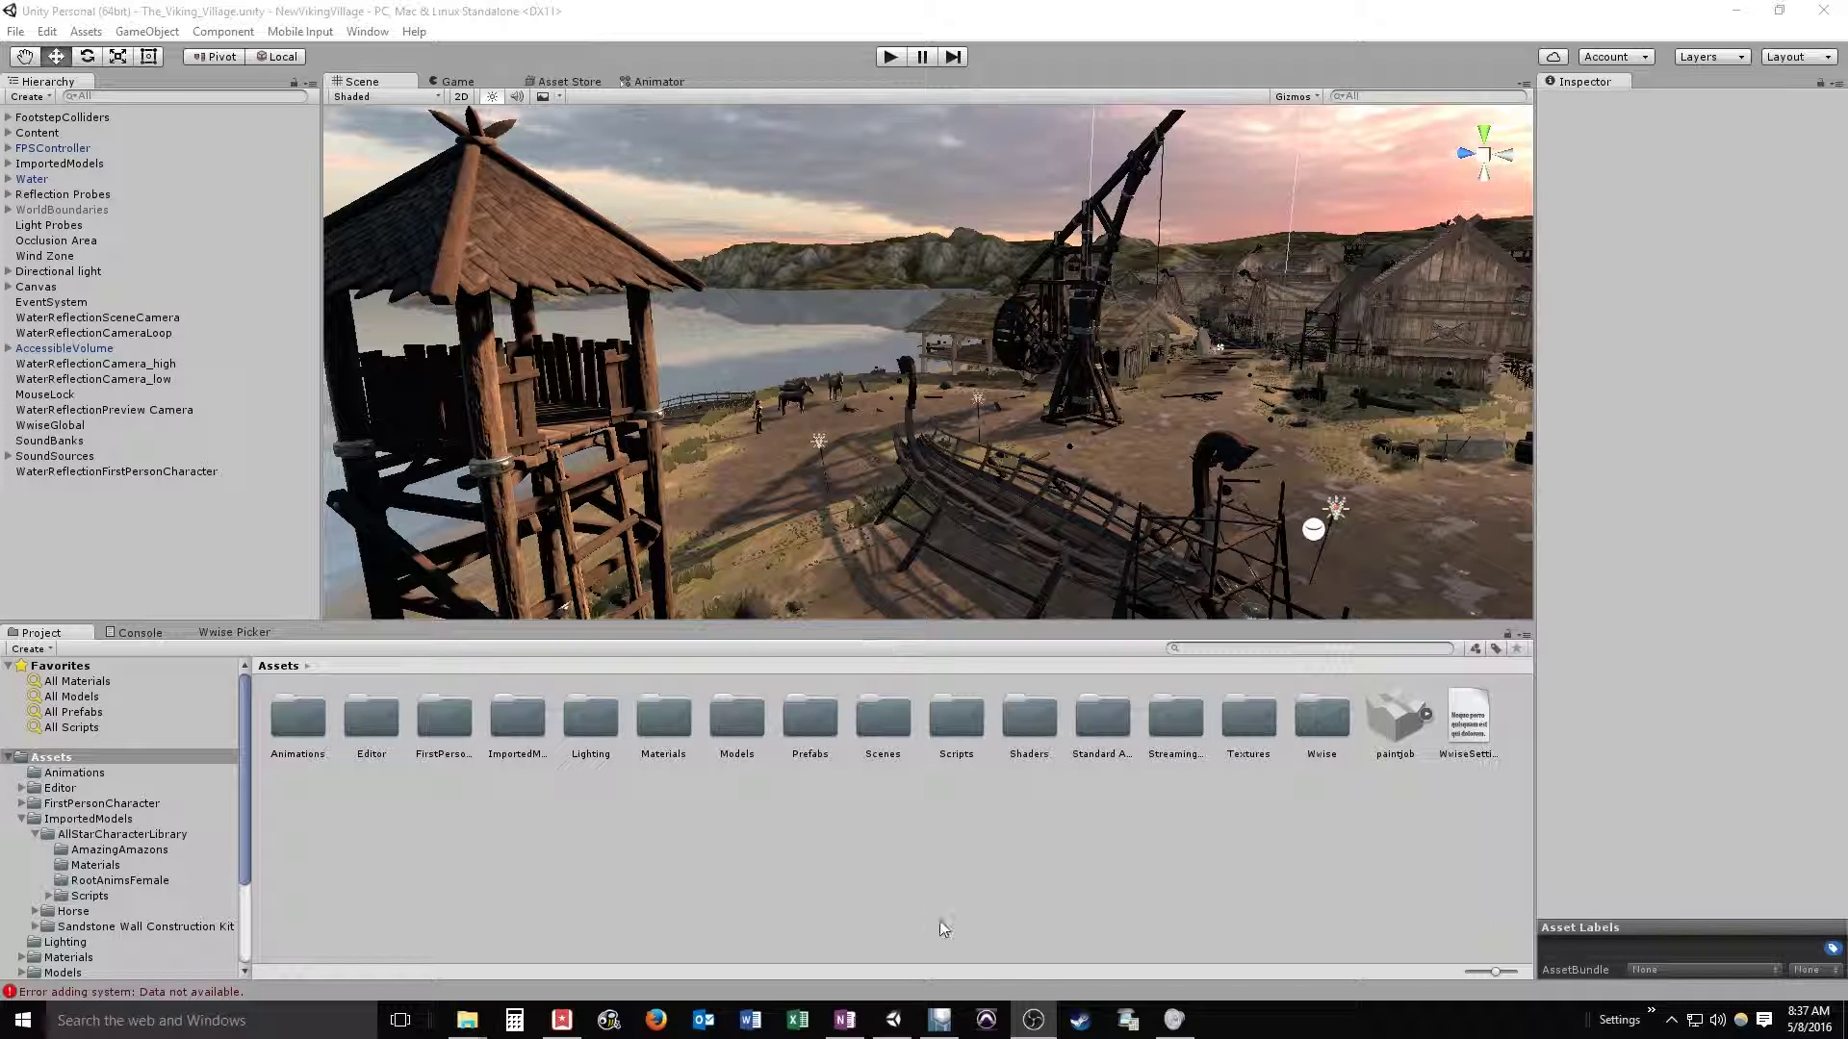
# Switch from Unity's Viking Village scene to the NewVikingVillage Wwise project.
pyautogui.click(939, 1018)
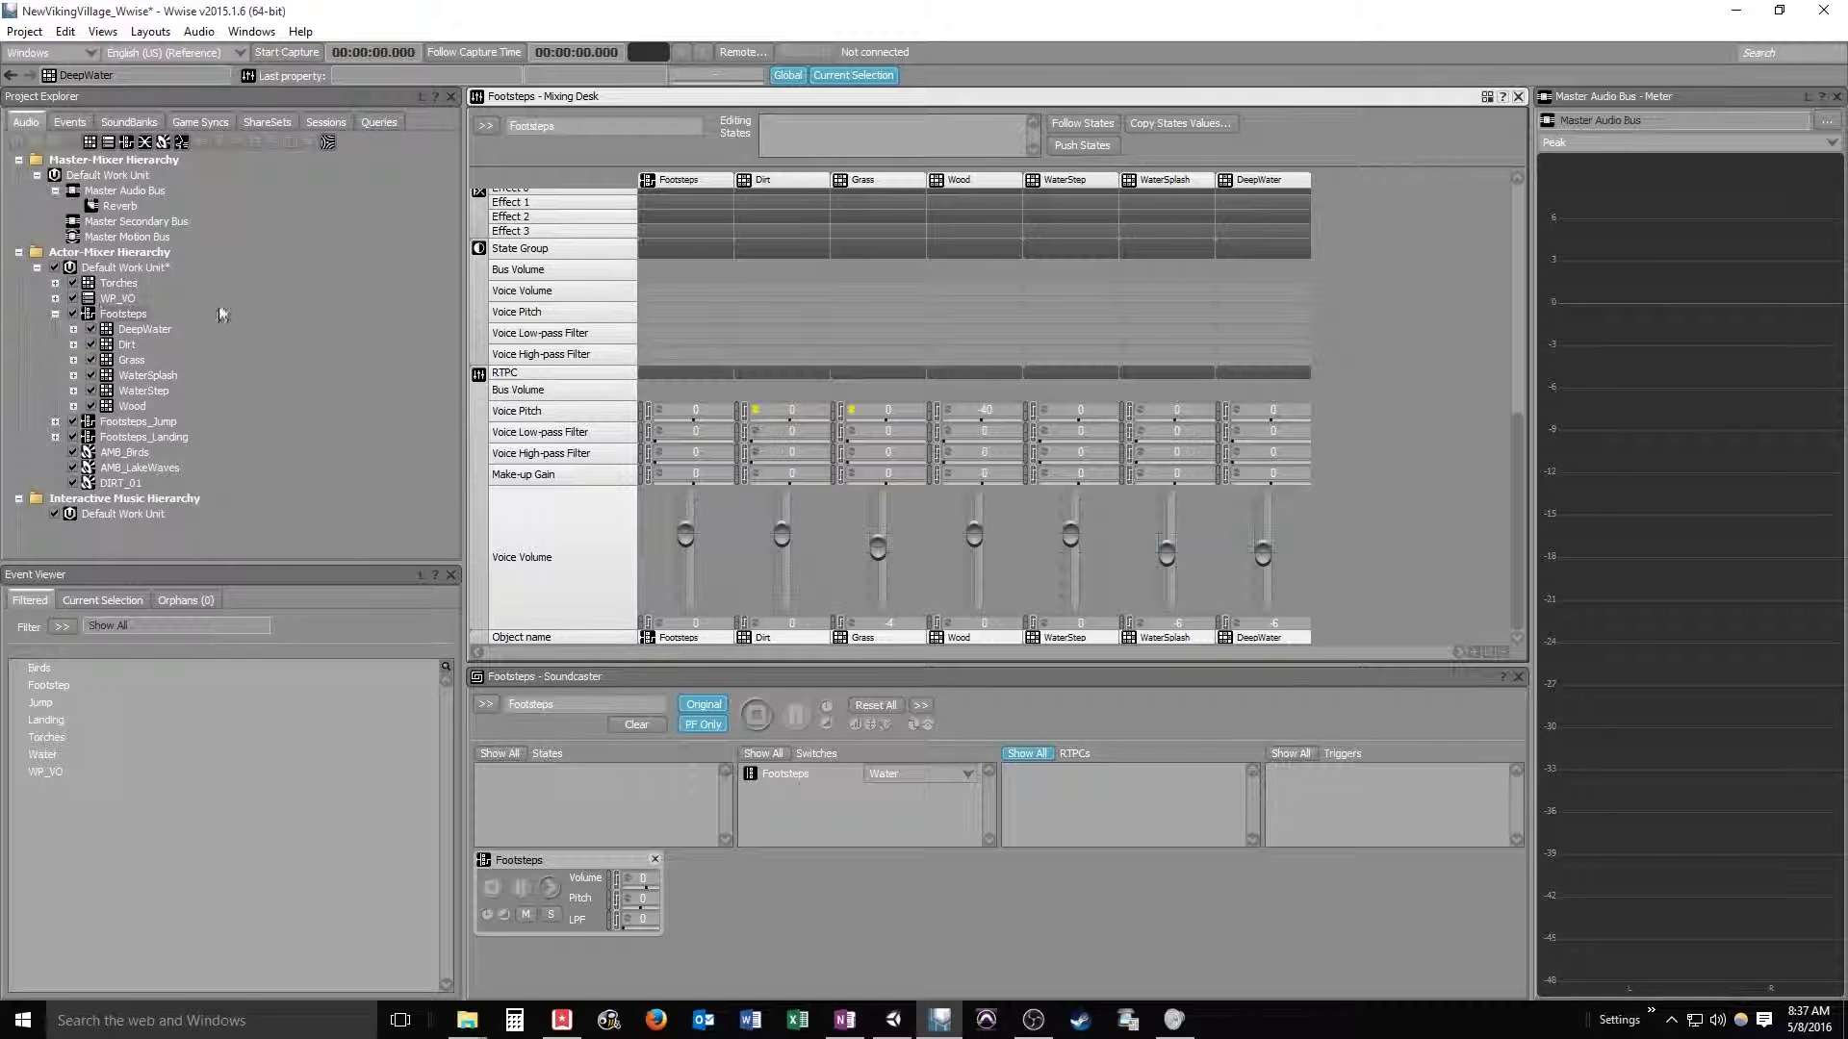
# Add a new Mixing Desk session named 'VV_Environment' from the session list.
pyautogui.click(485, 125)
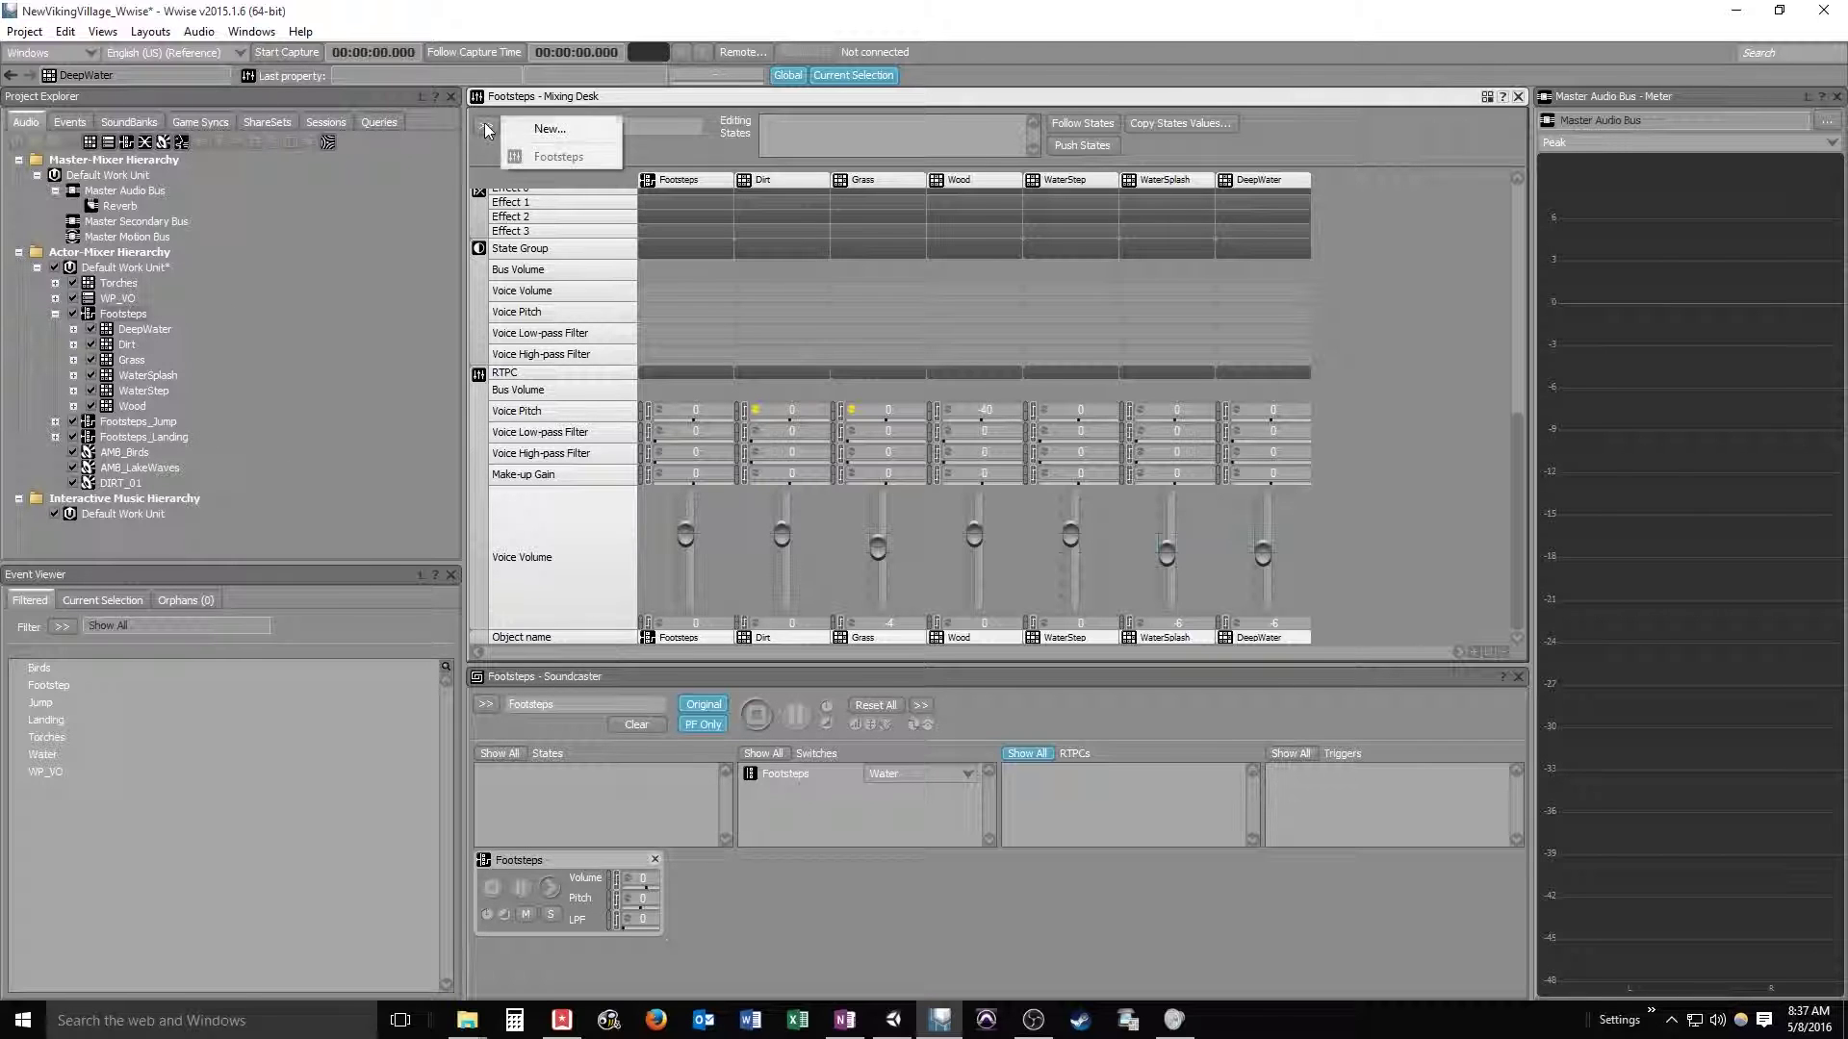
pyautogui.click(560, 130)
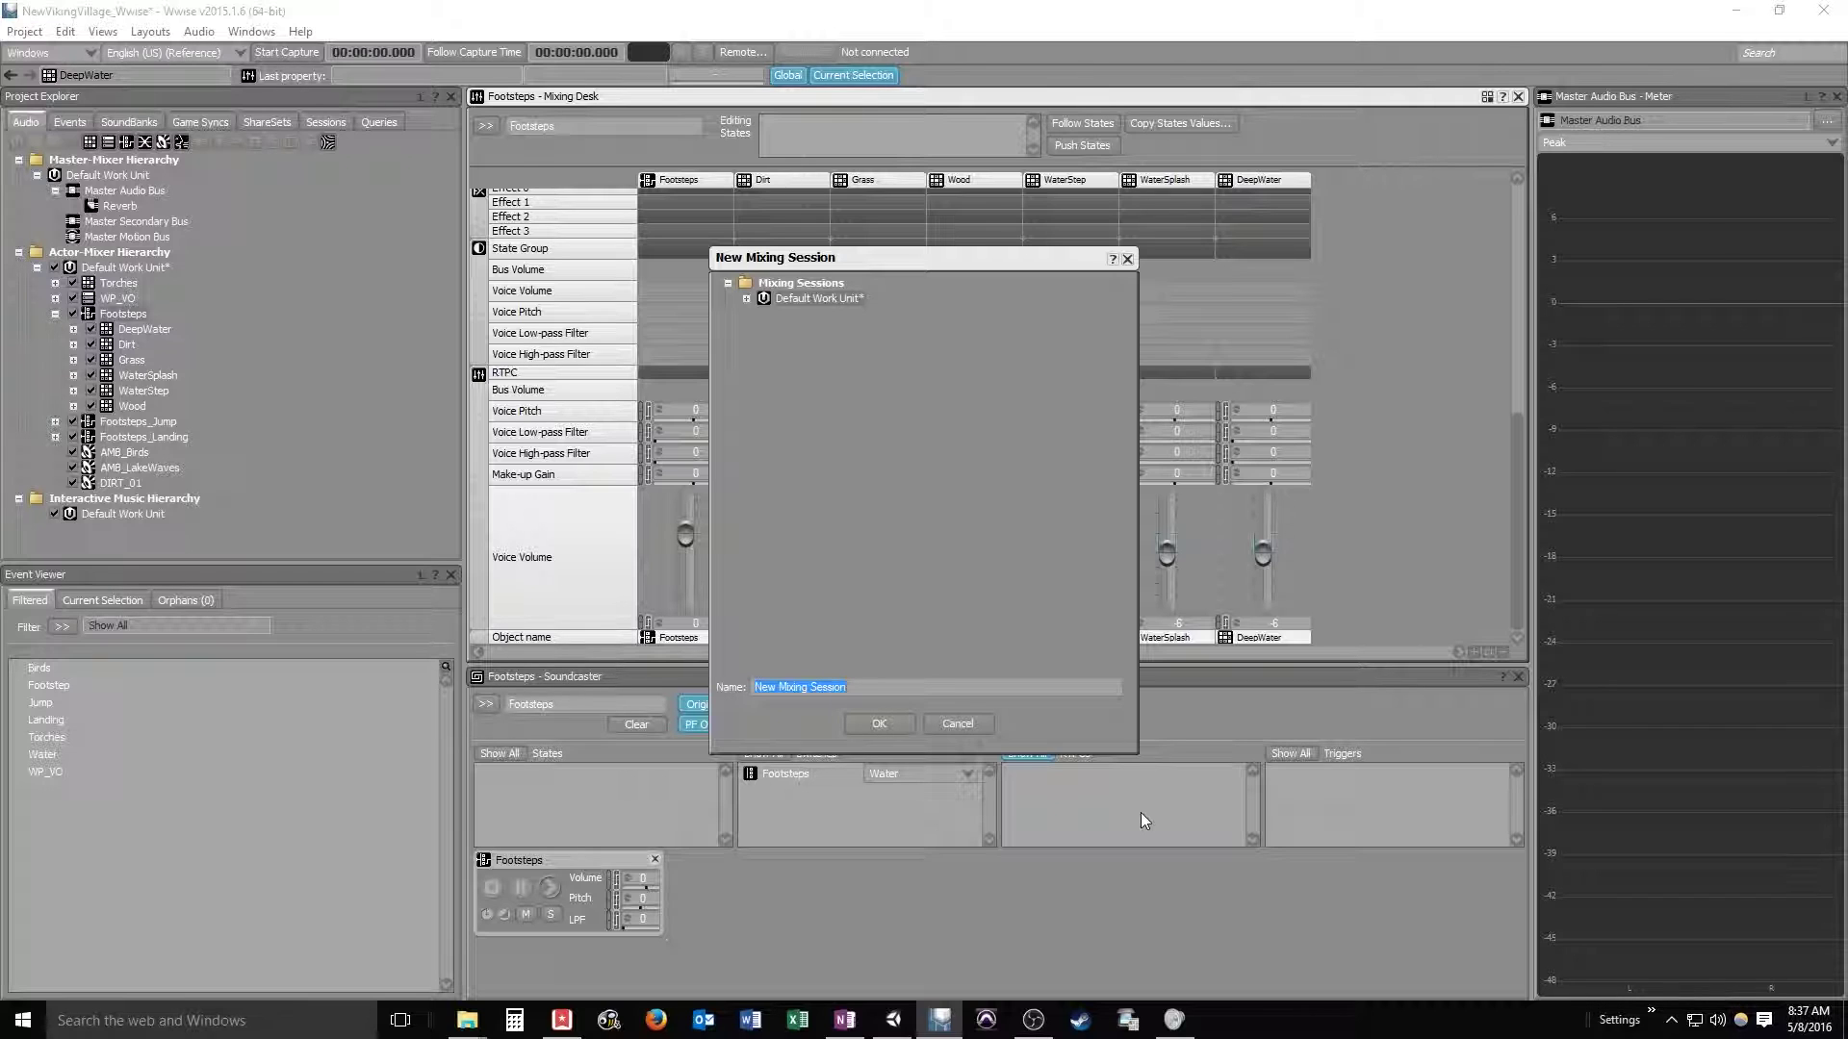
pyautogui.write('VV_Environment')
pyautogui.press('Return')
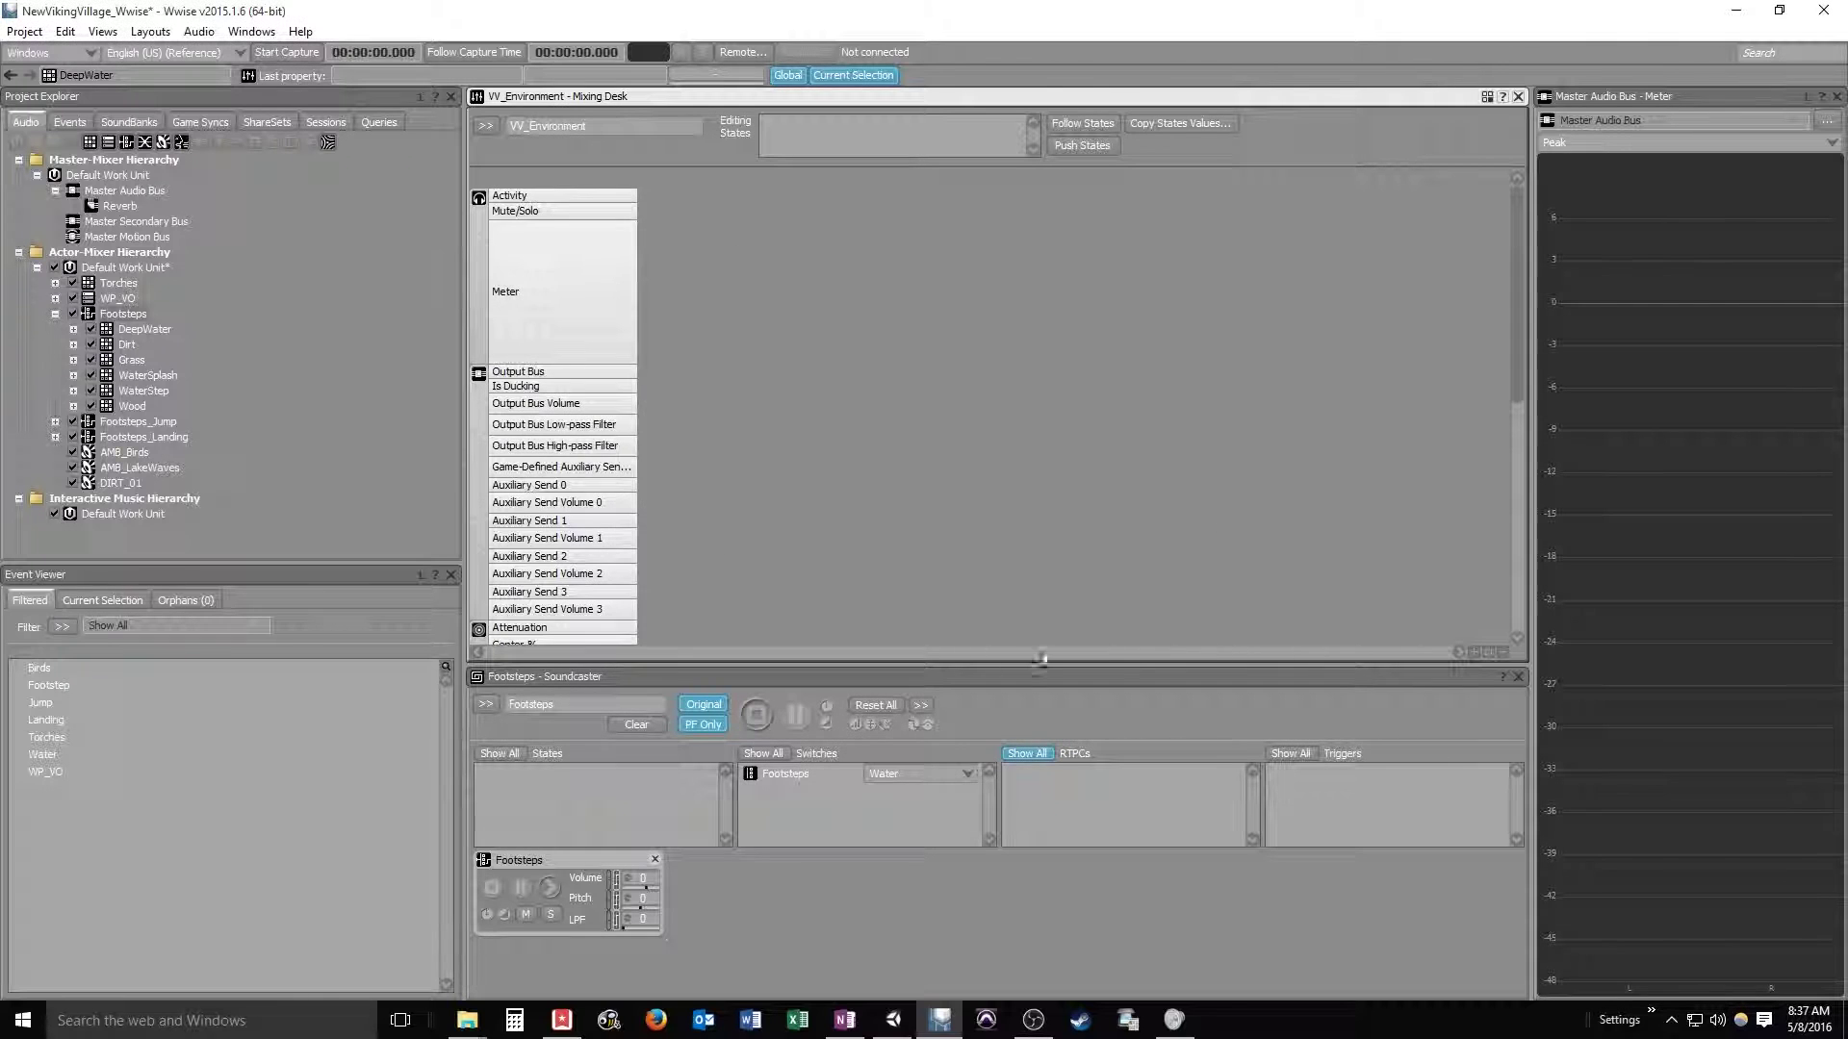
# Add a new Soundcaster session named 'VV_Environment' from the session list.
pyautogui.click(482, 709)
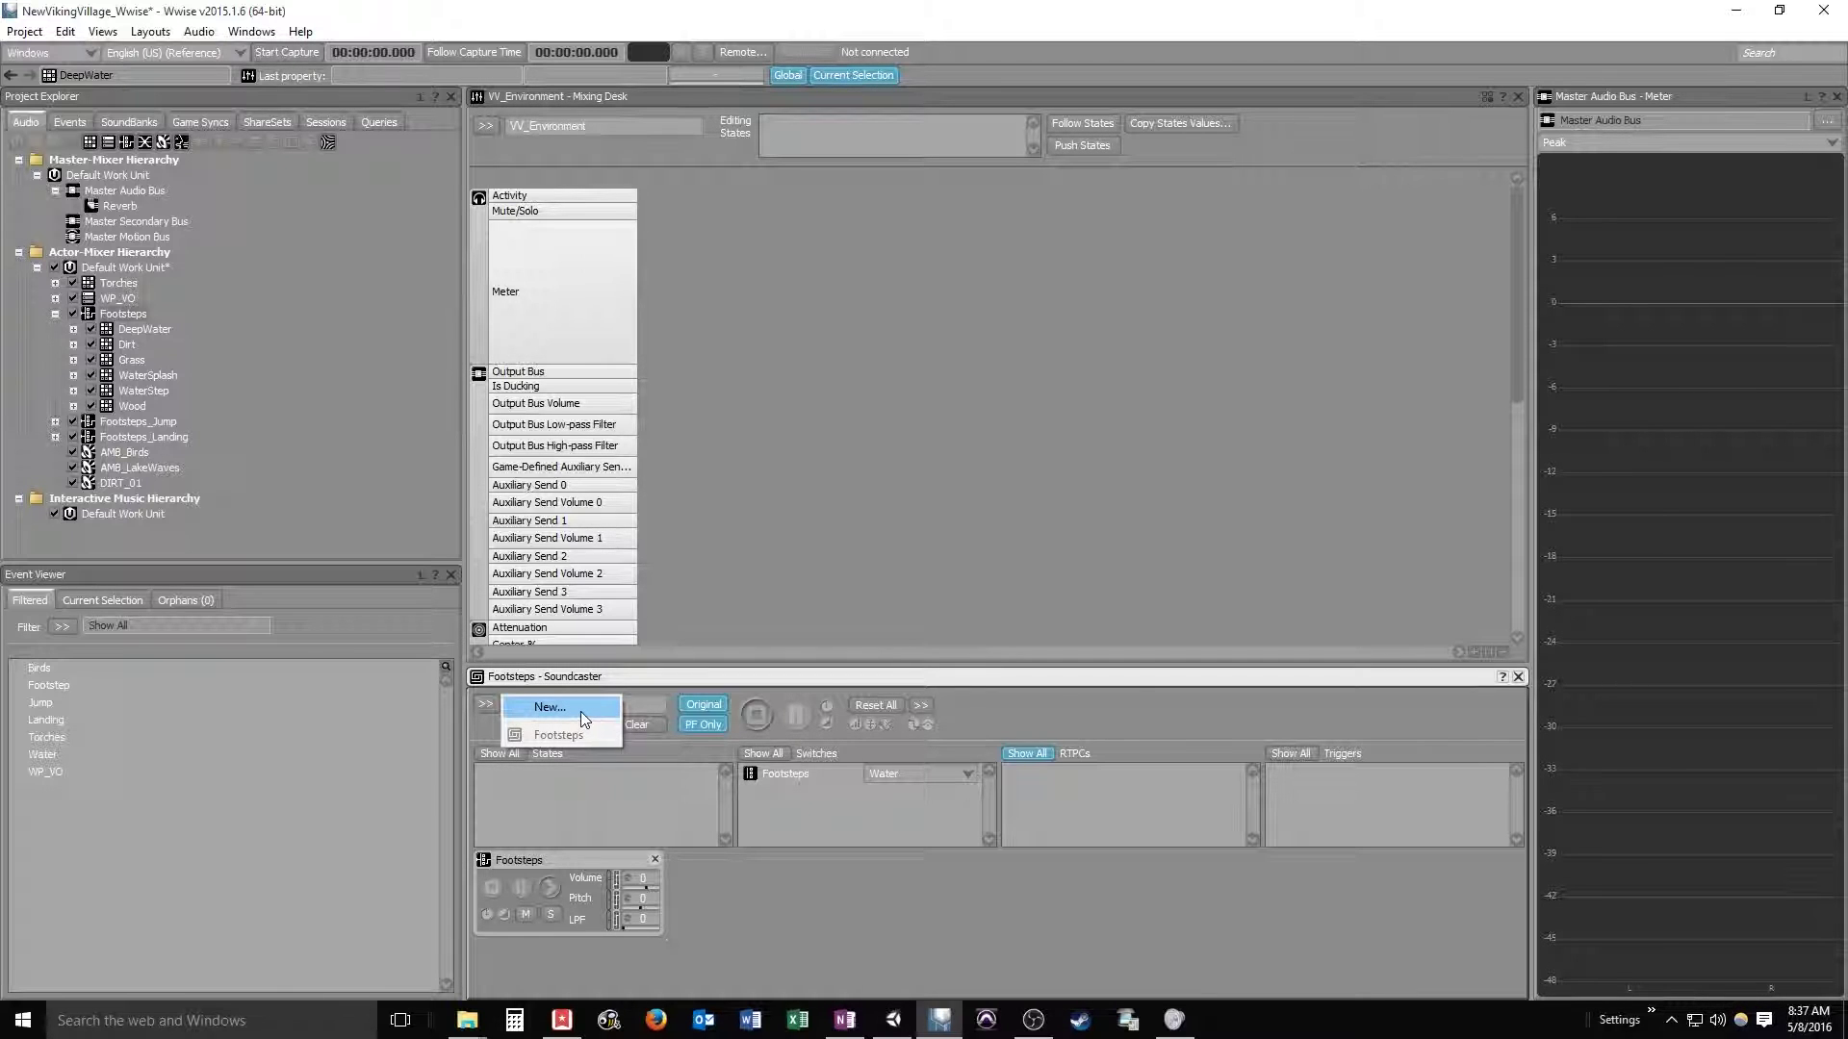
pyautogui.click(550, 708)
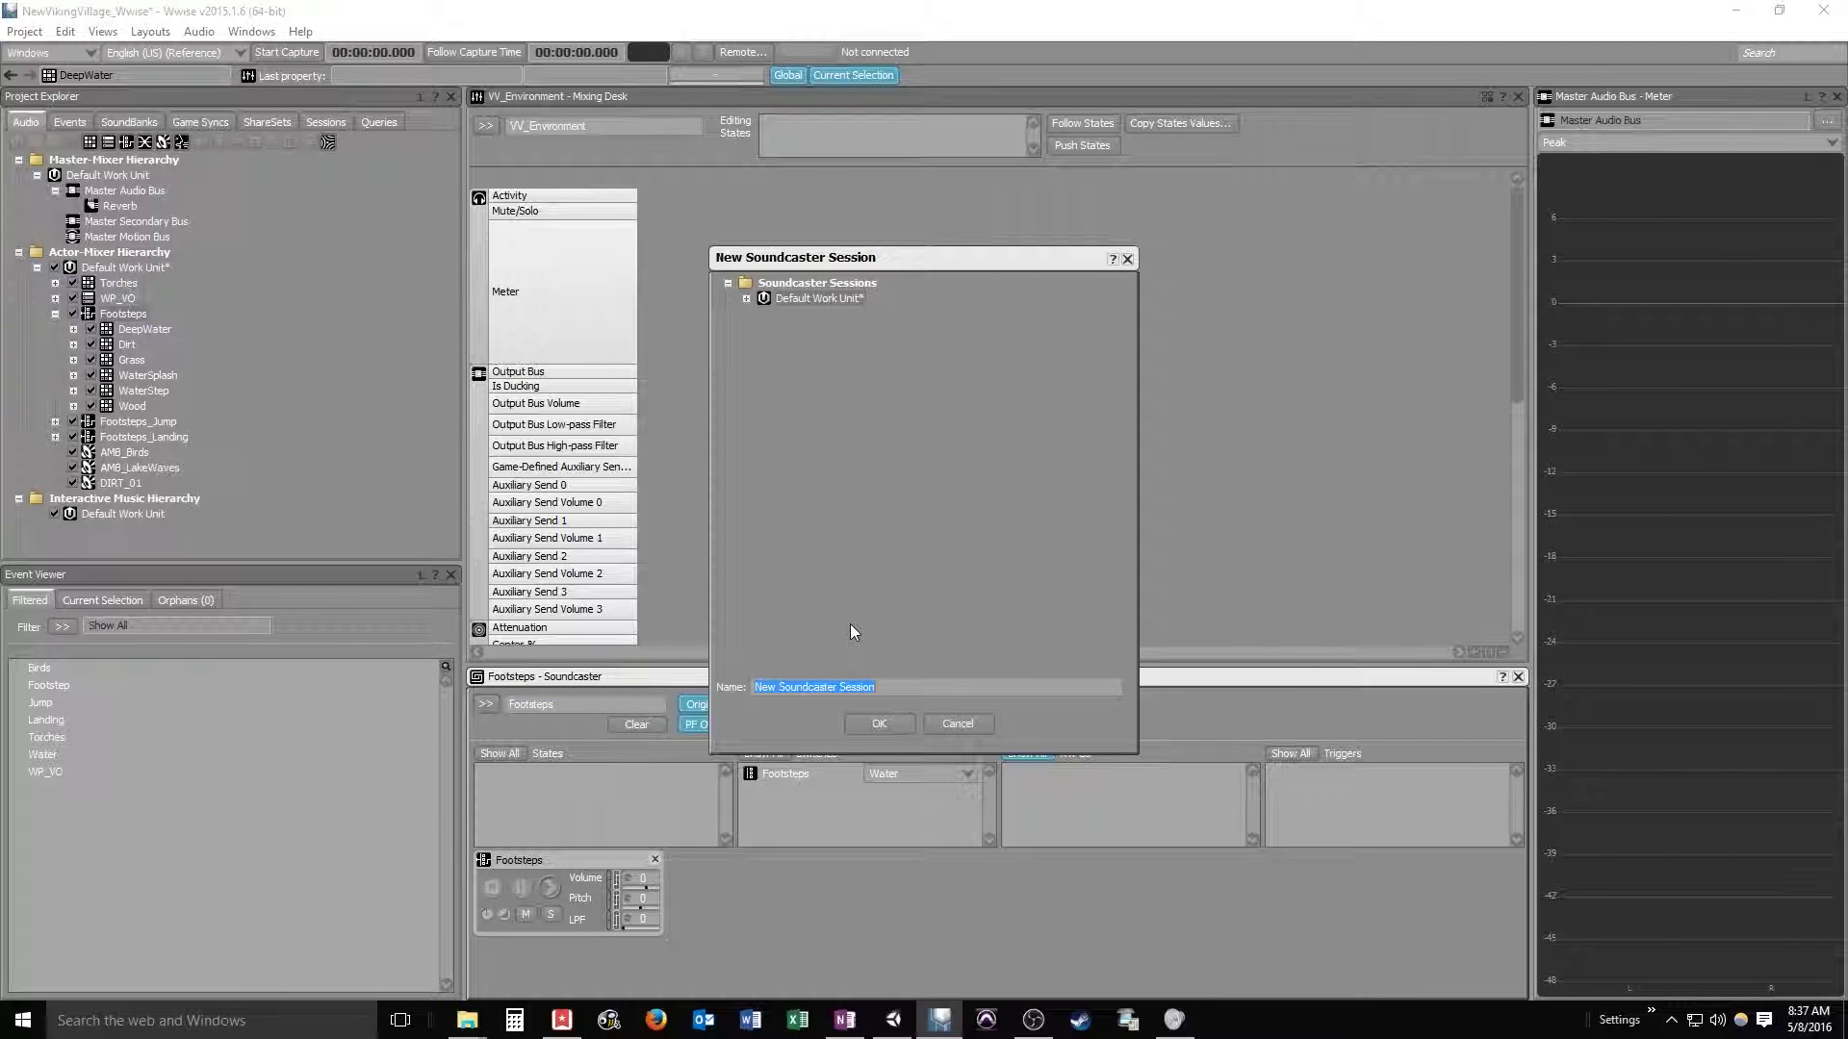
pyautogui.write('VV_Environment')
pyautogui.press('Return')
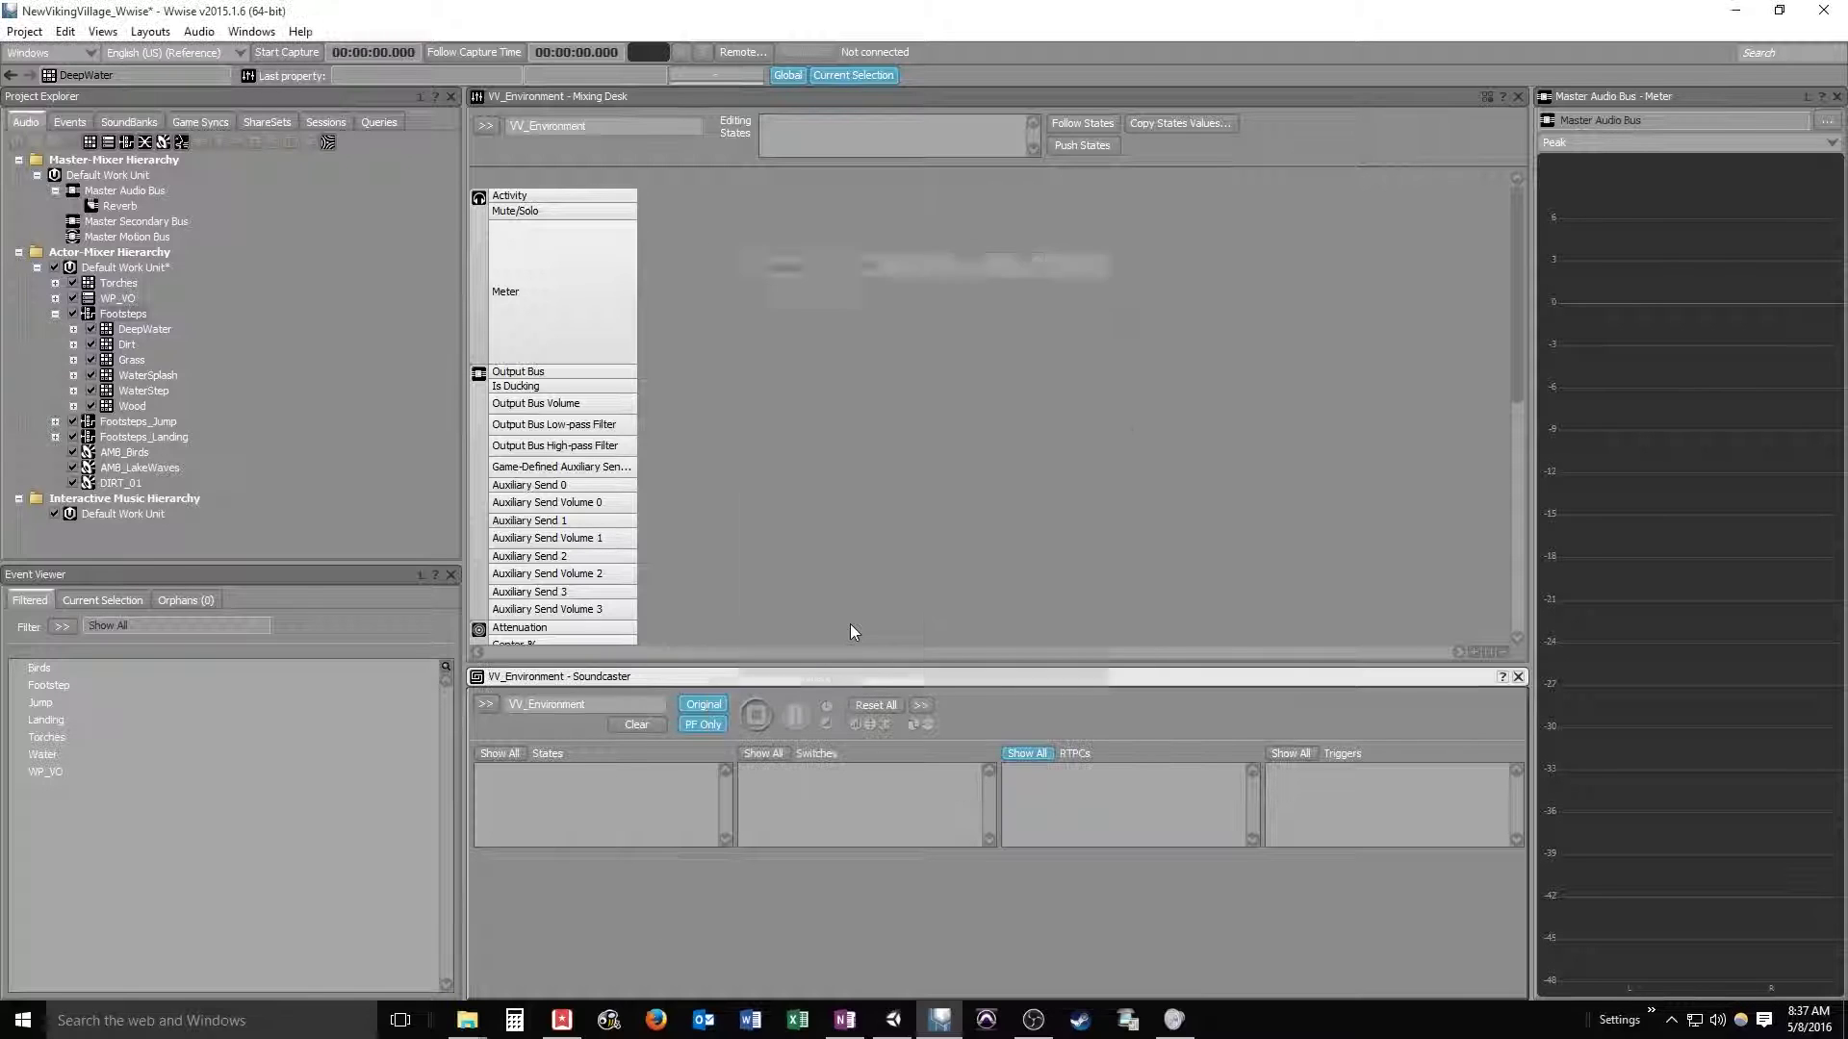
pyautogui.click(327, 123)
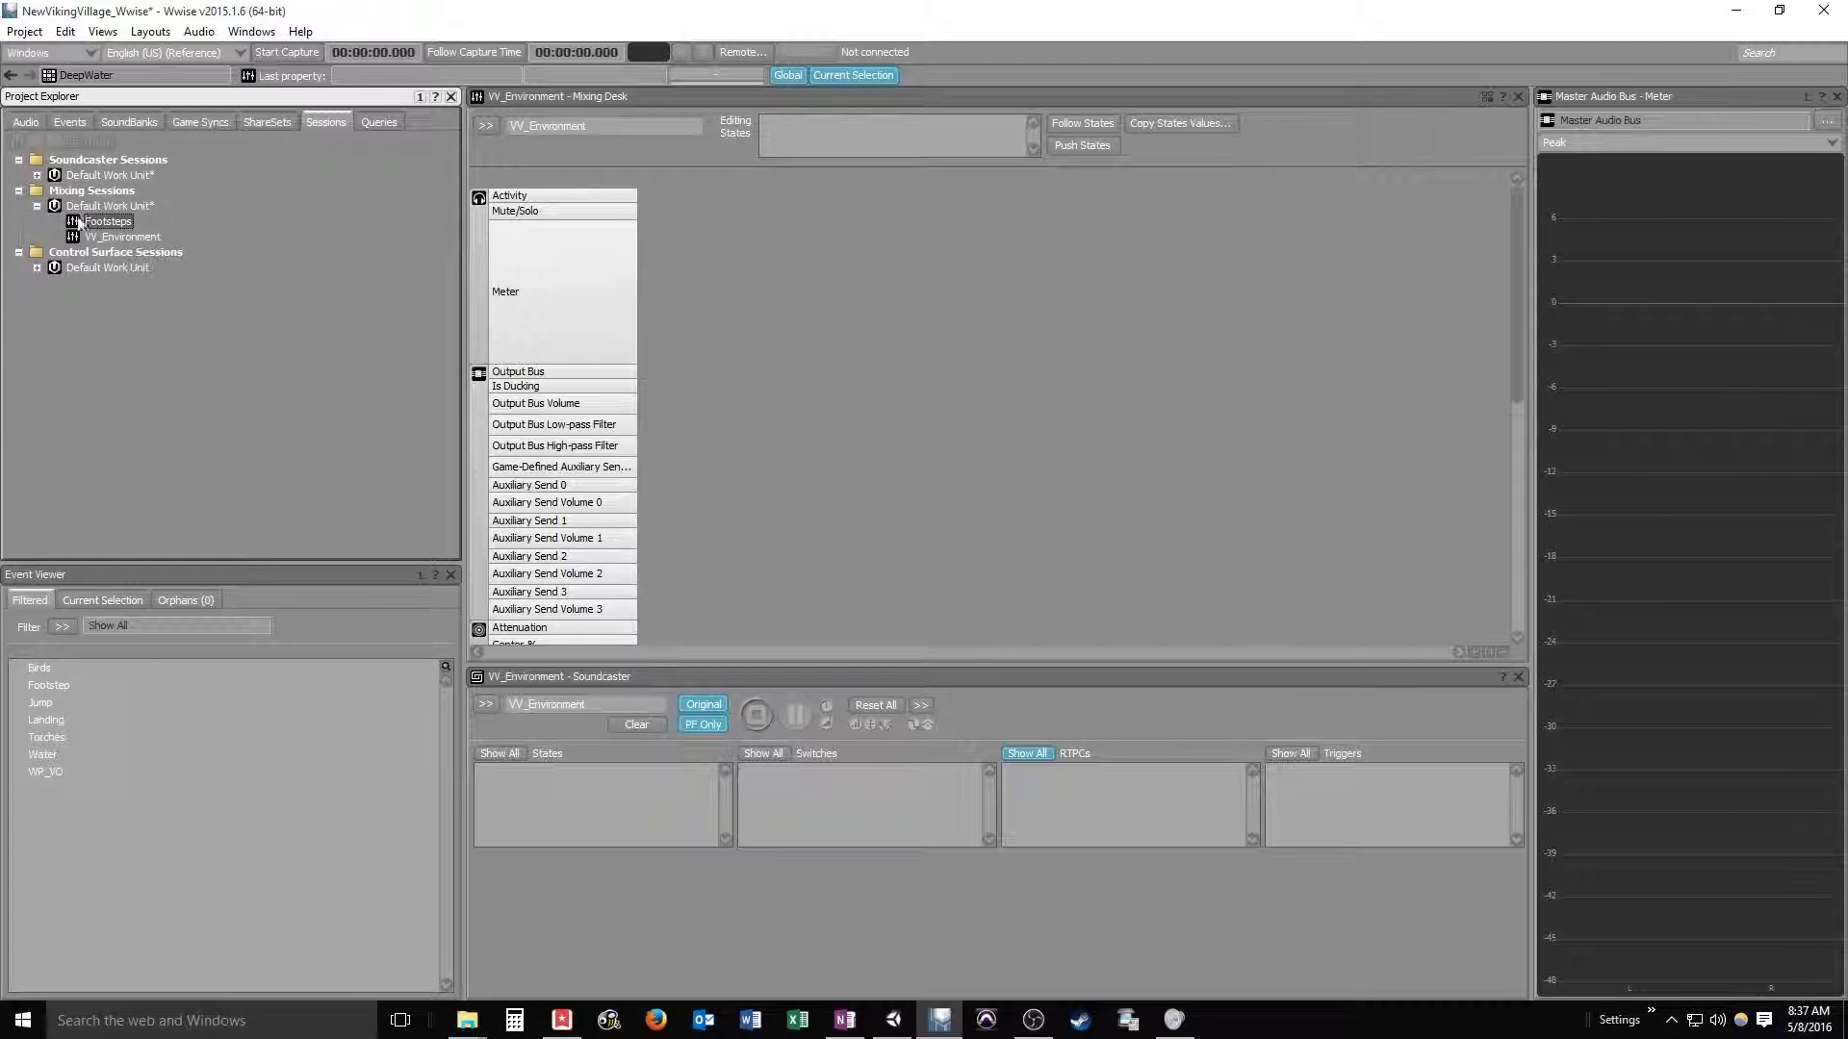
pyautogui.click(36, 175)
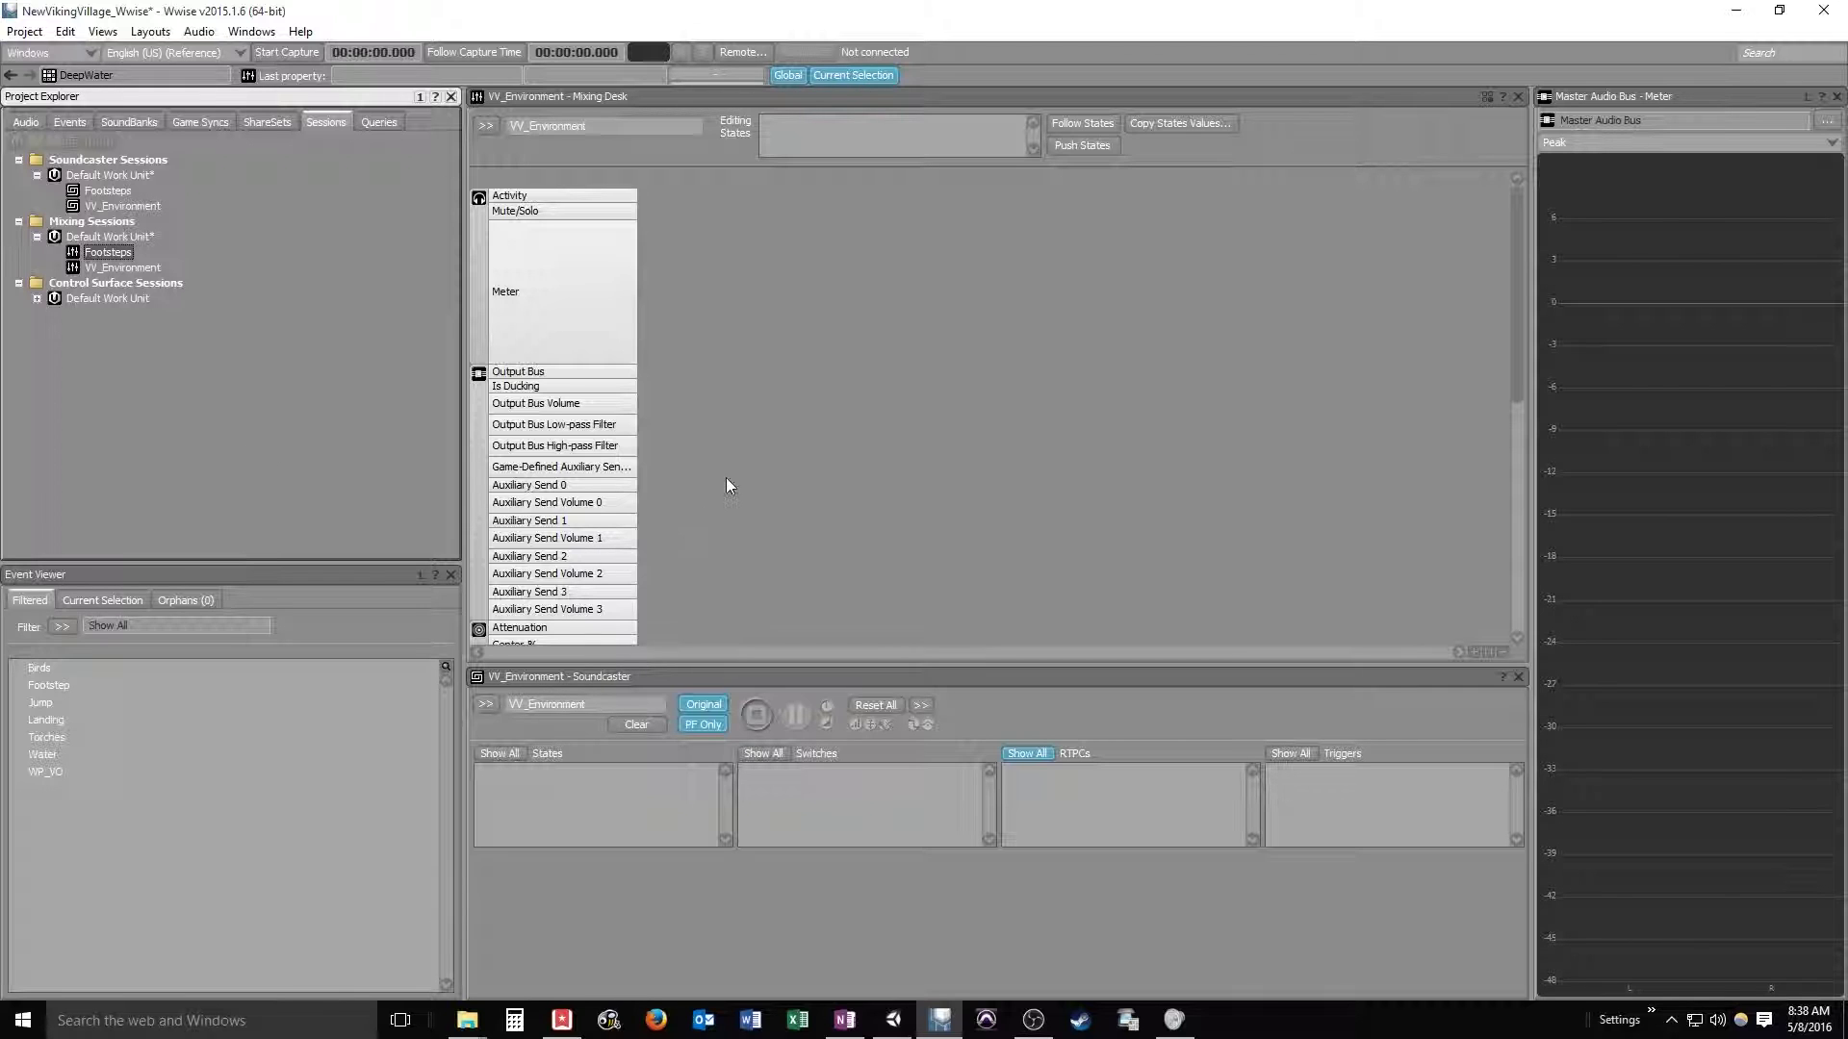
pyautogui.scroll(-8, 874, 490)
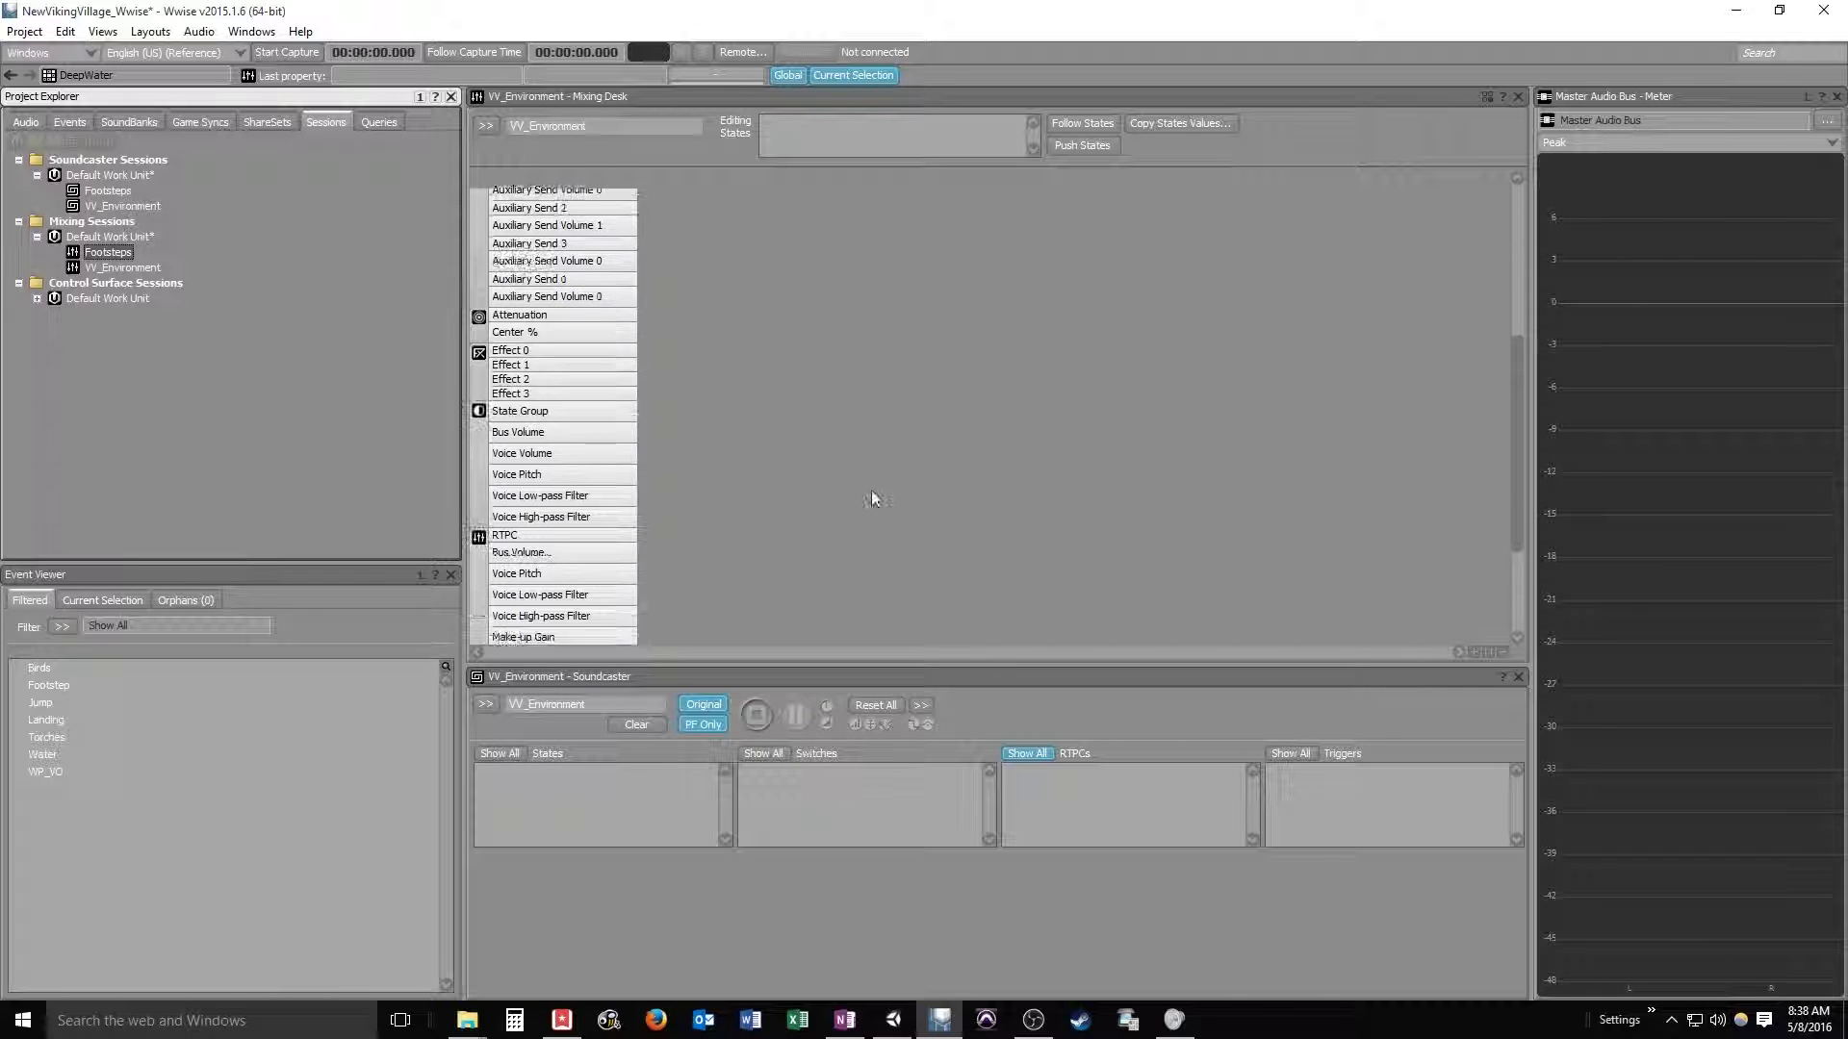
pyautogui.scroll(-3, 872, 495)
pyautogui.scroll(5, 858, 491)
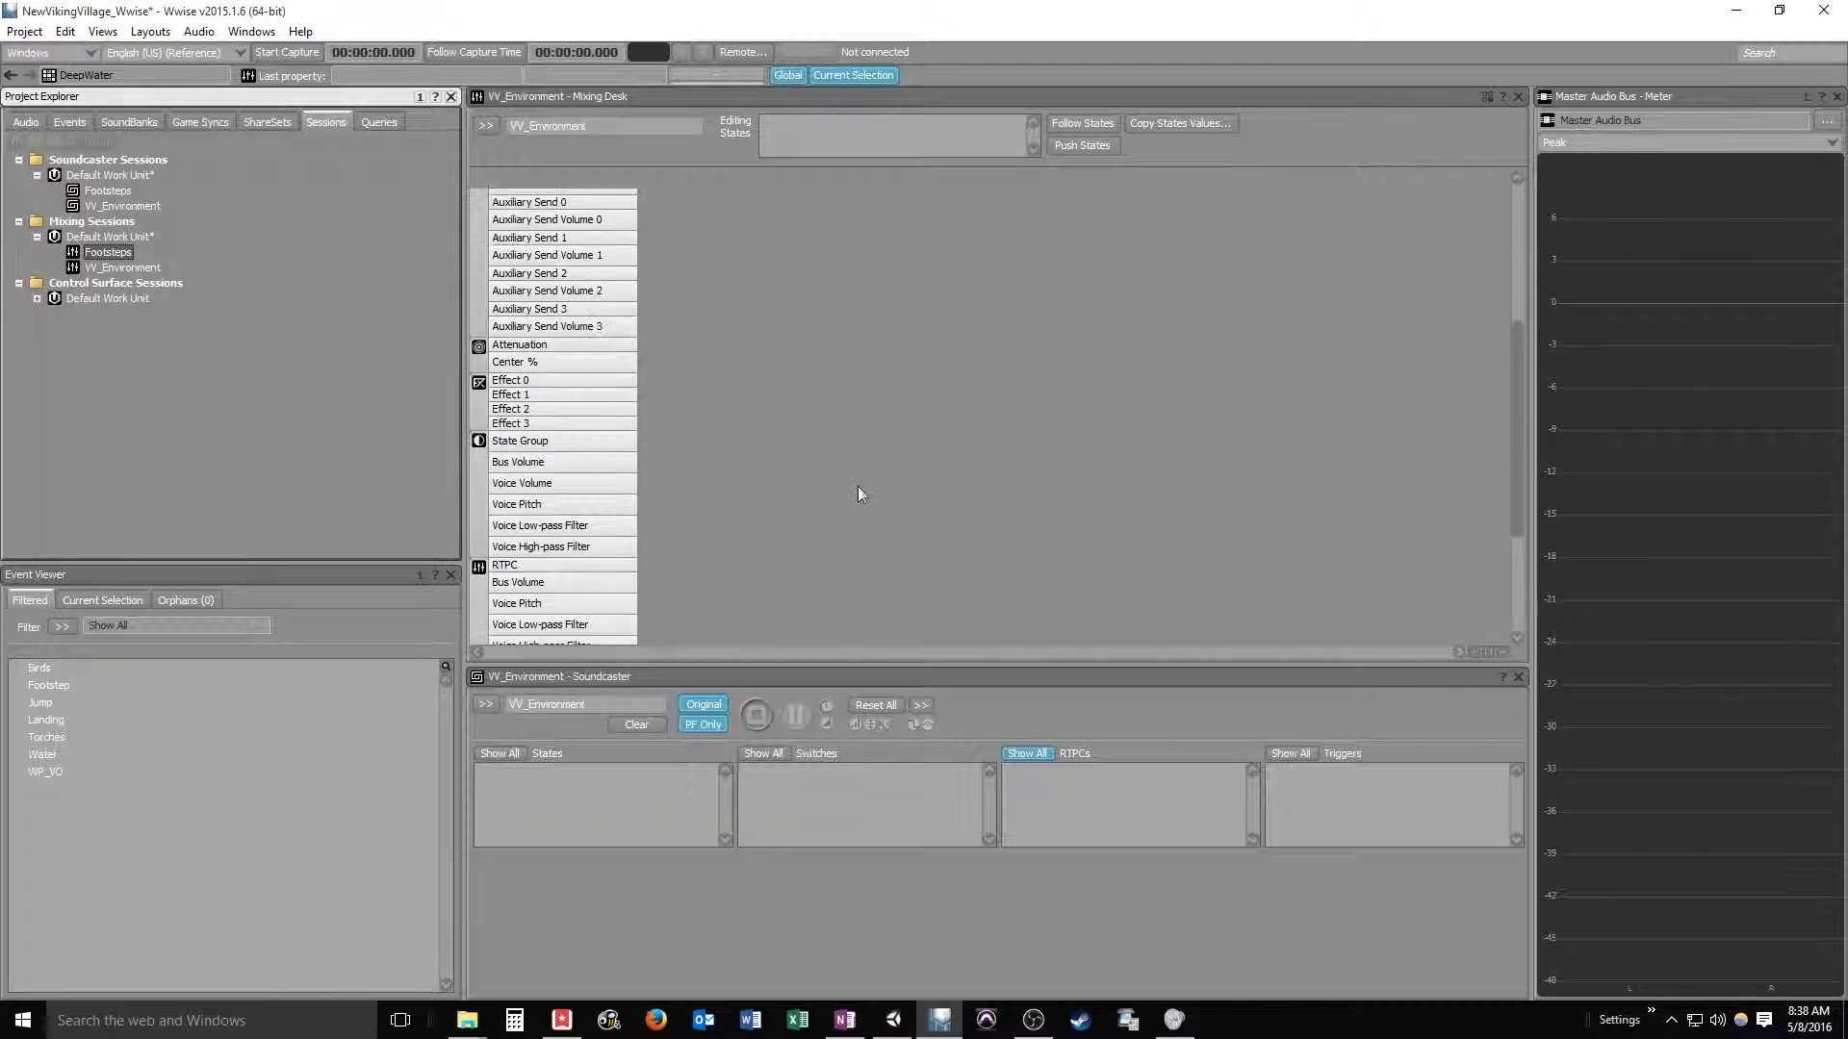
pyautogui.scroll(5, 859, 490)
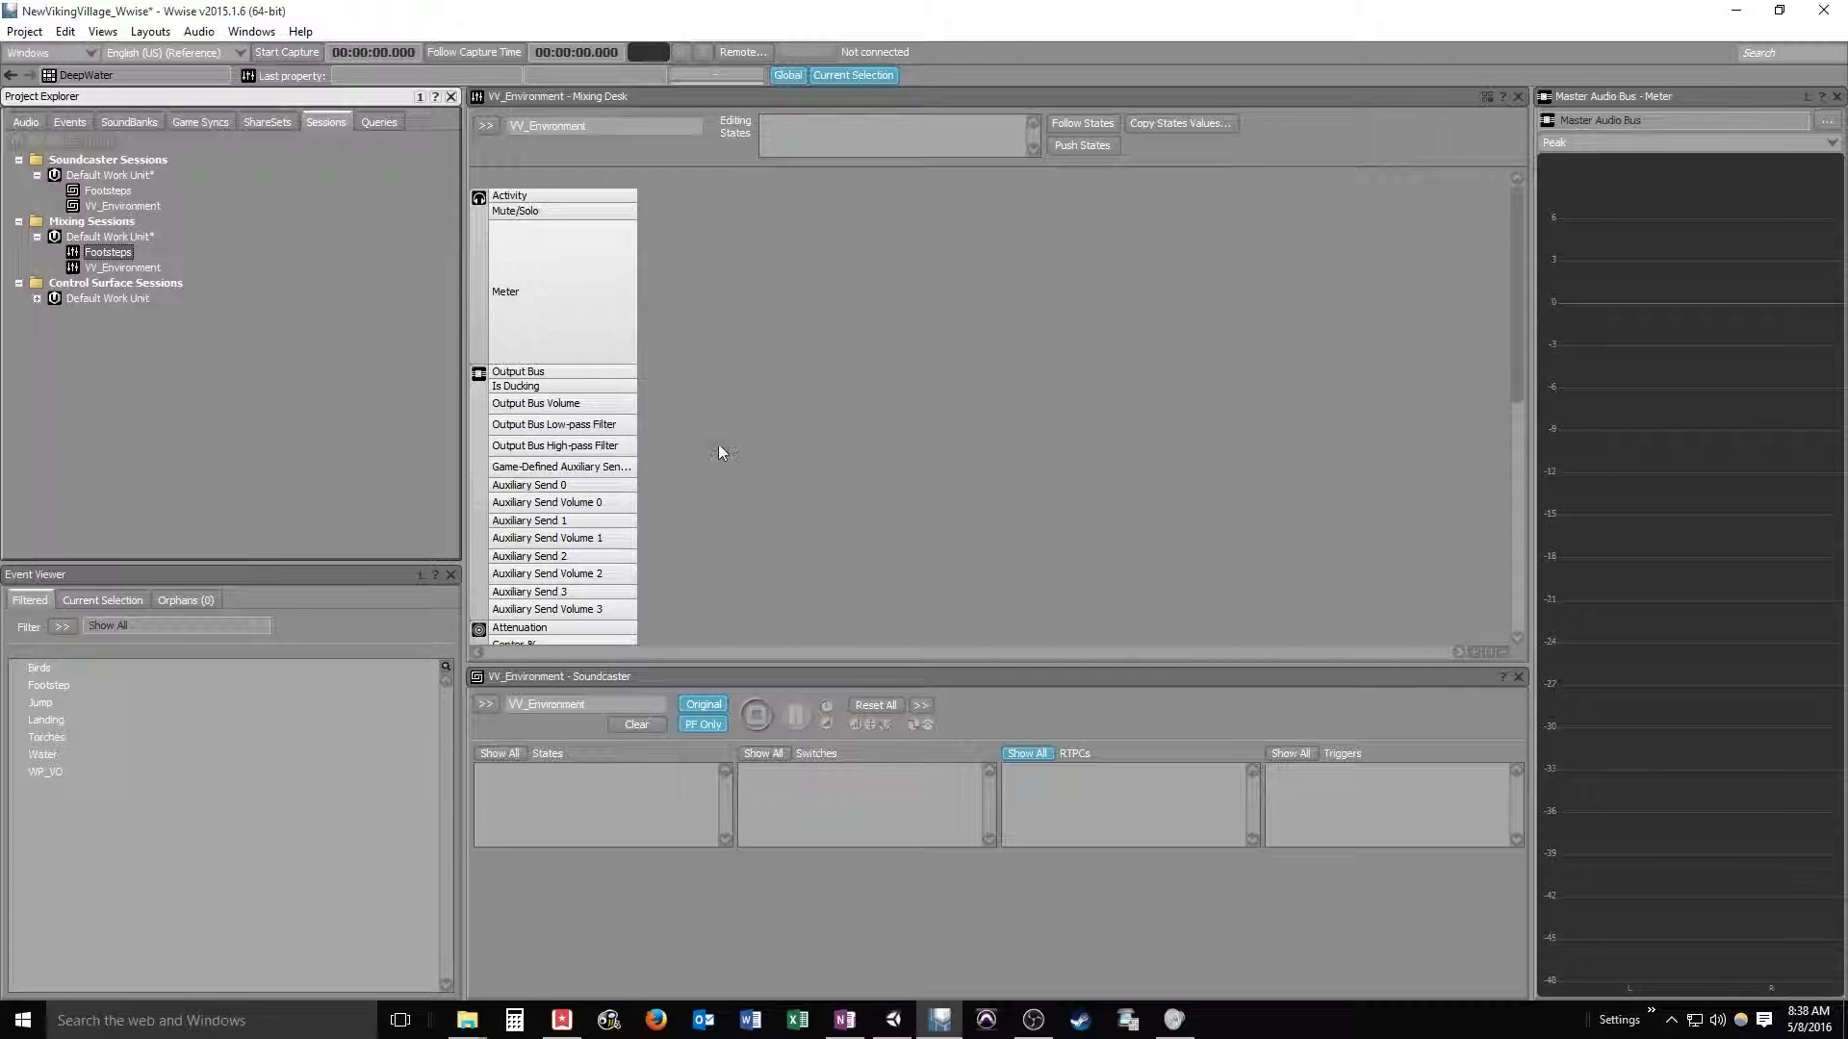
pyautogui.scroll(-2, 719, 450)
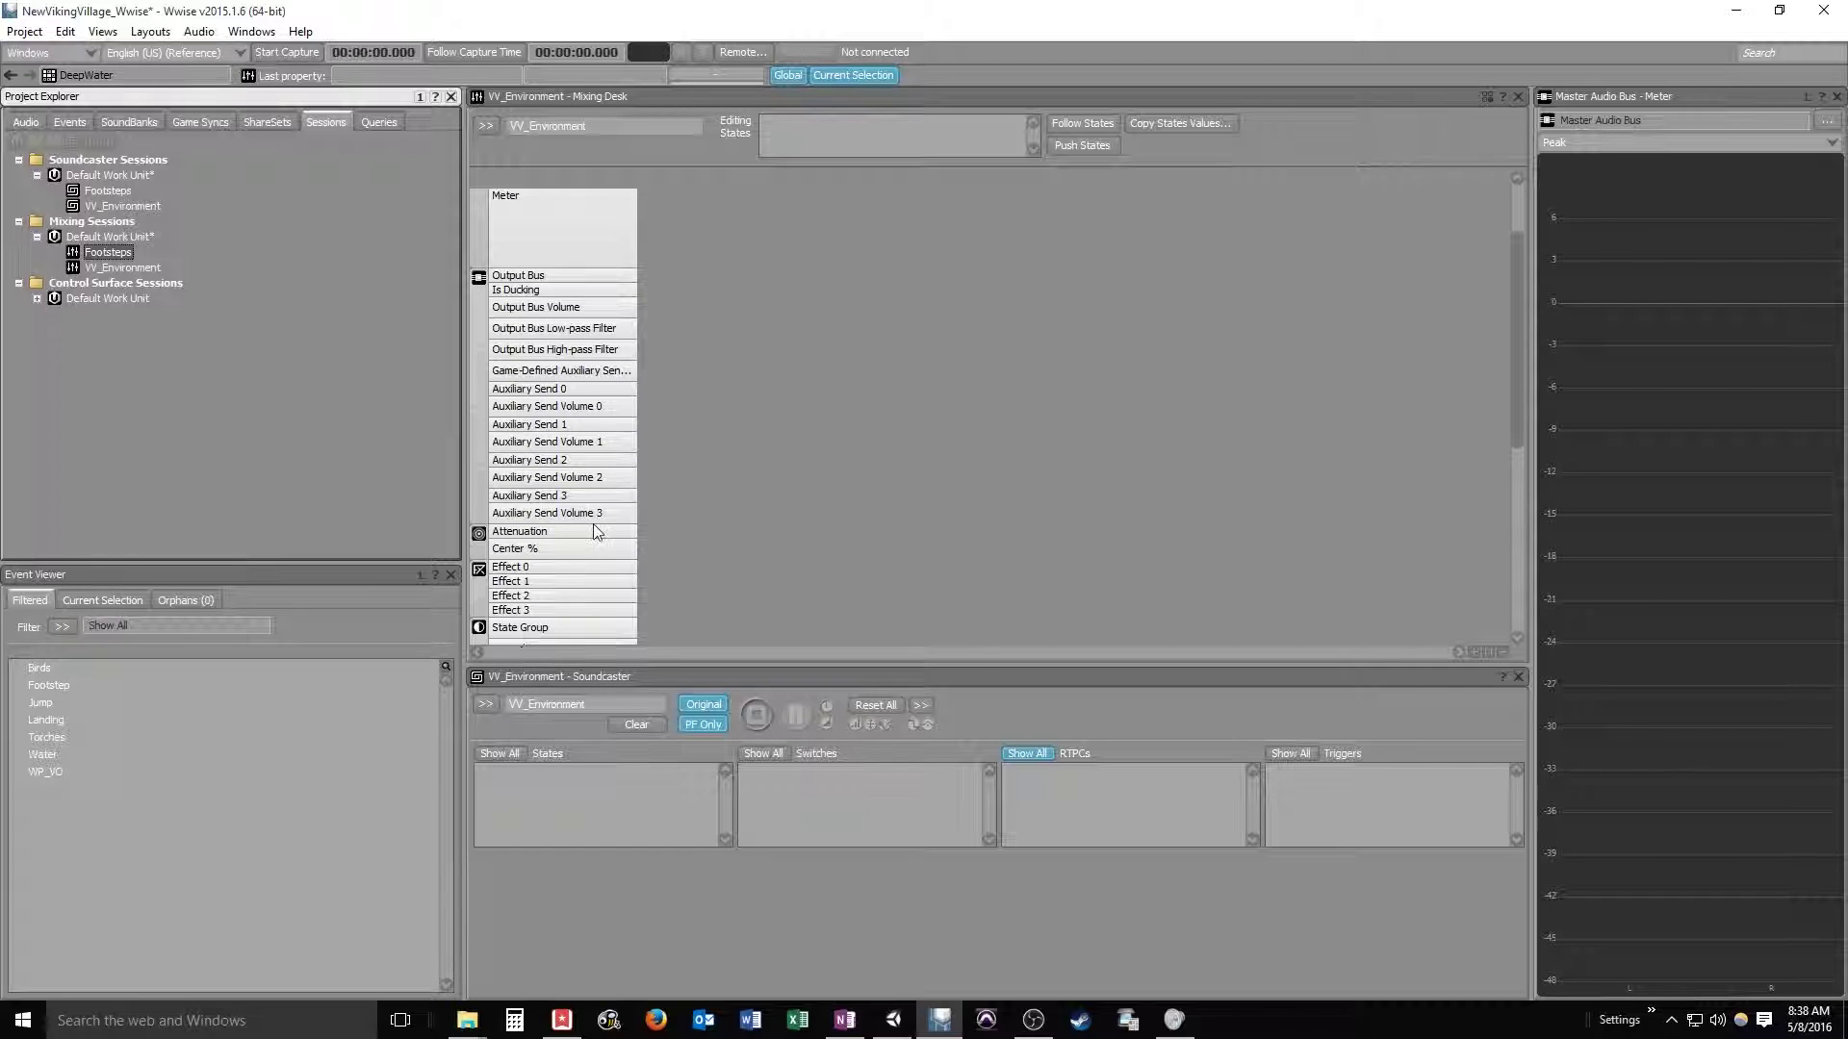
pyautogui.scroll(-4, 761, 446)
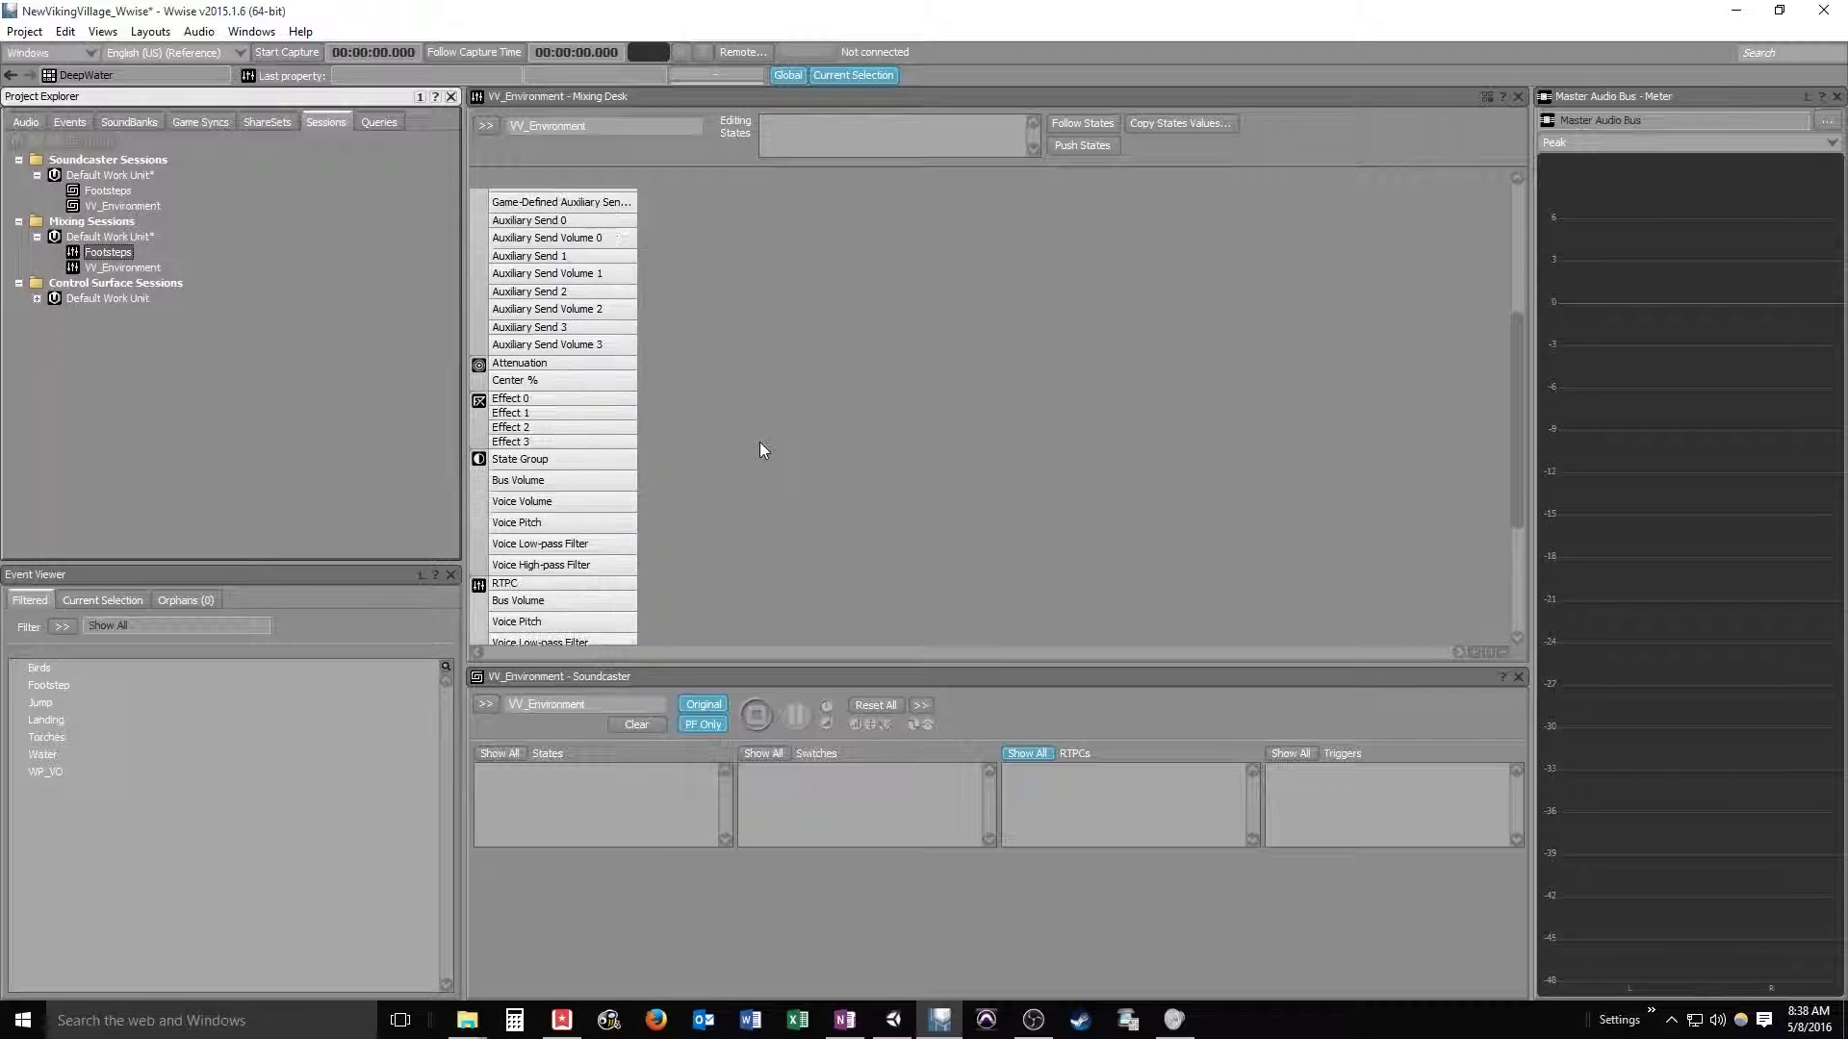
pyautogui.scroll(-3, 759, 441)
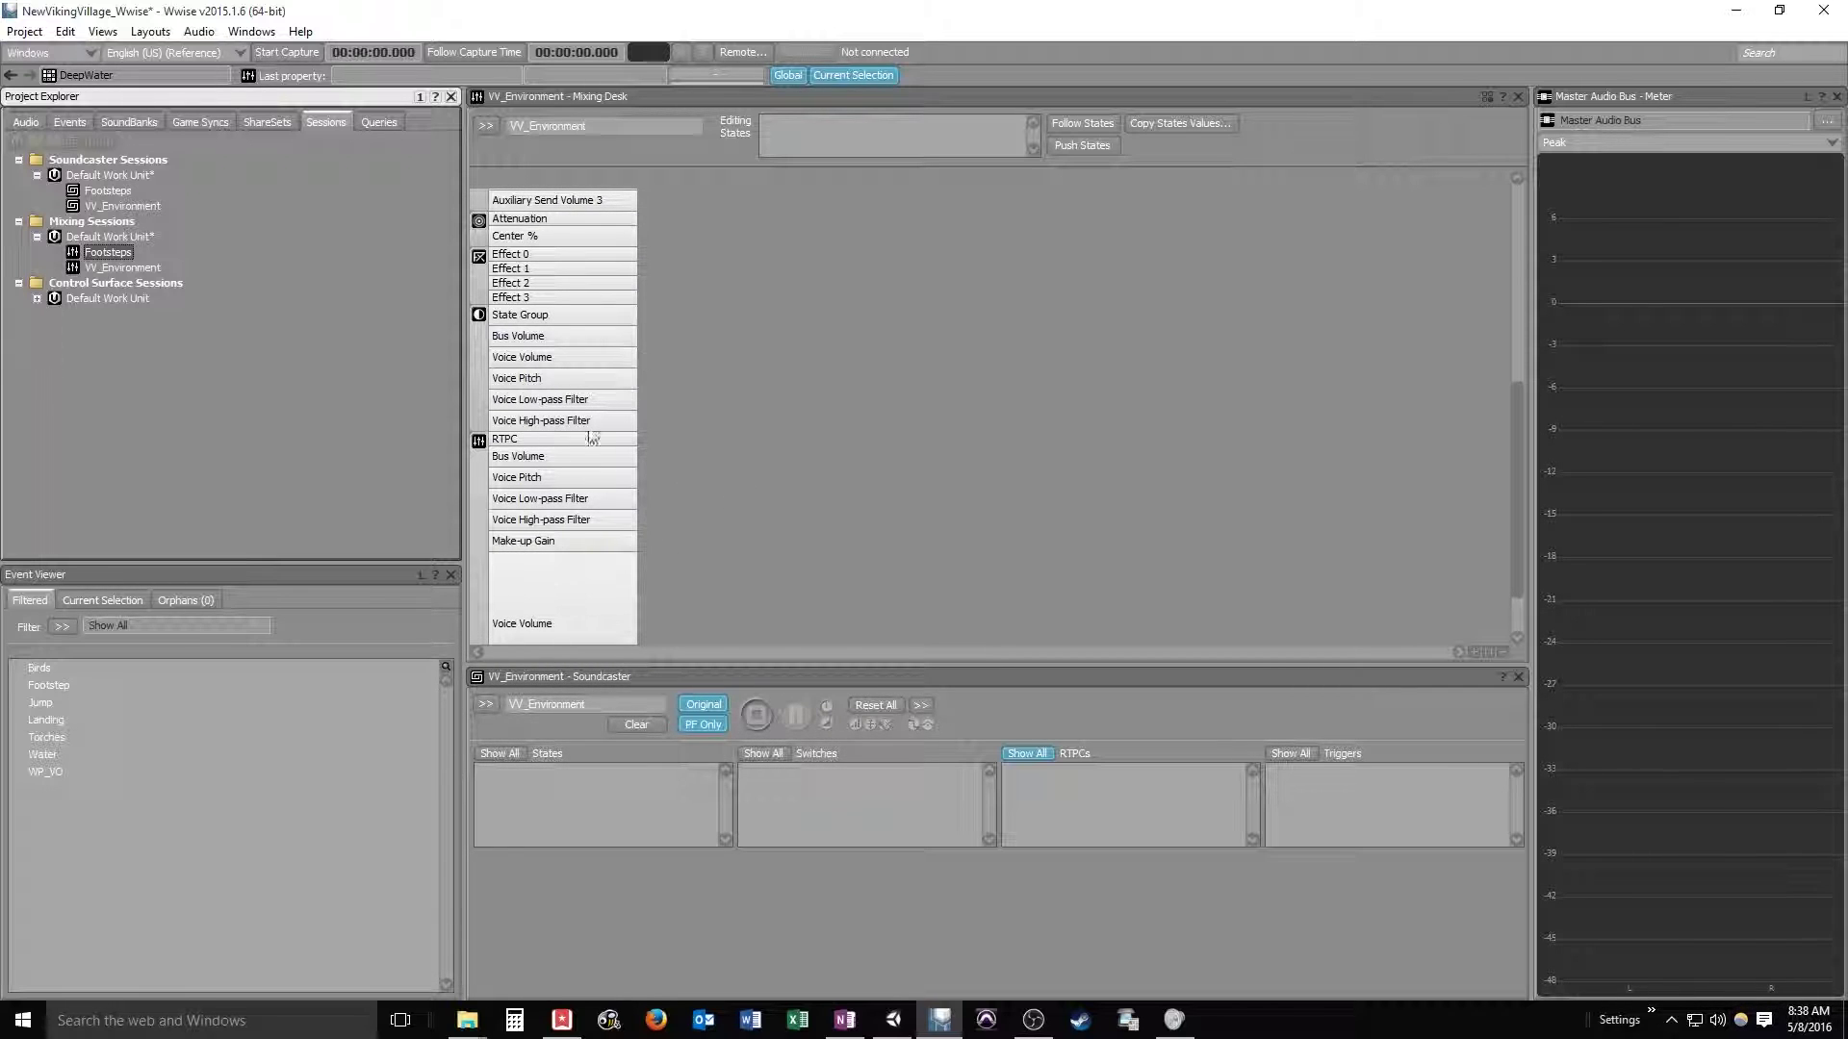
pyautogui.scroll(7, 770, 424)
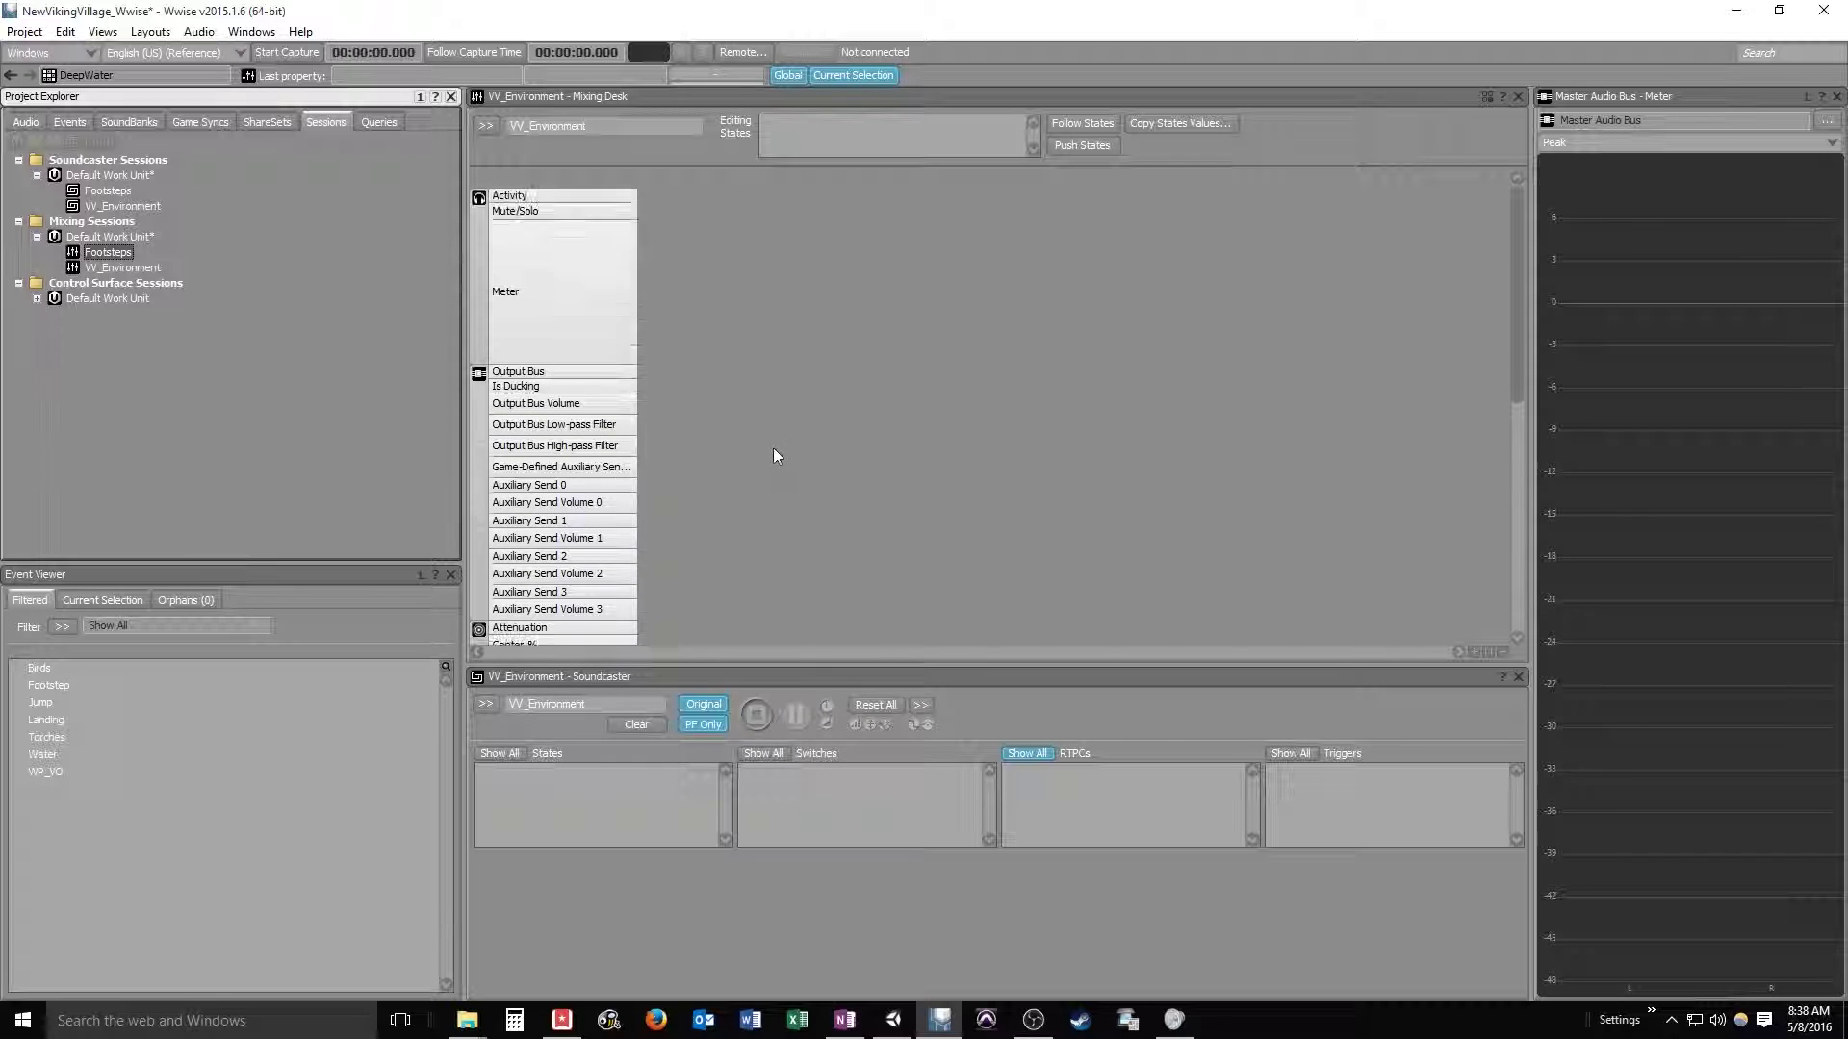
pyautogui.click(777, 455)
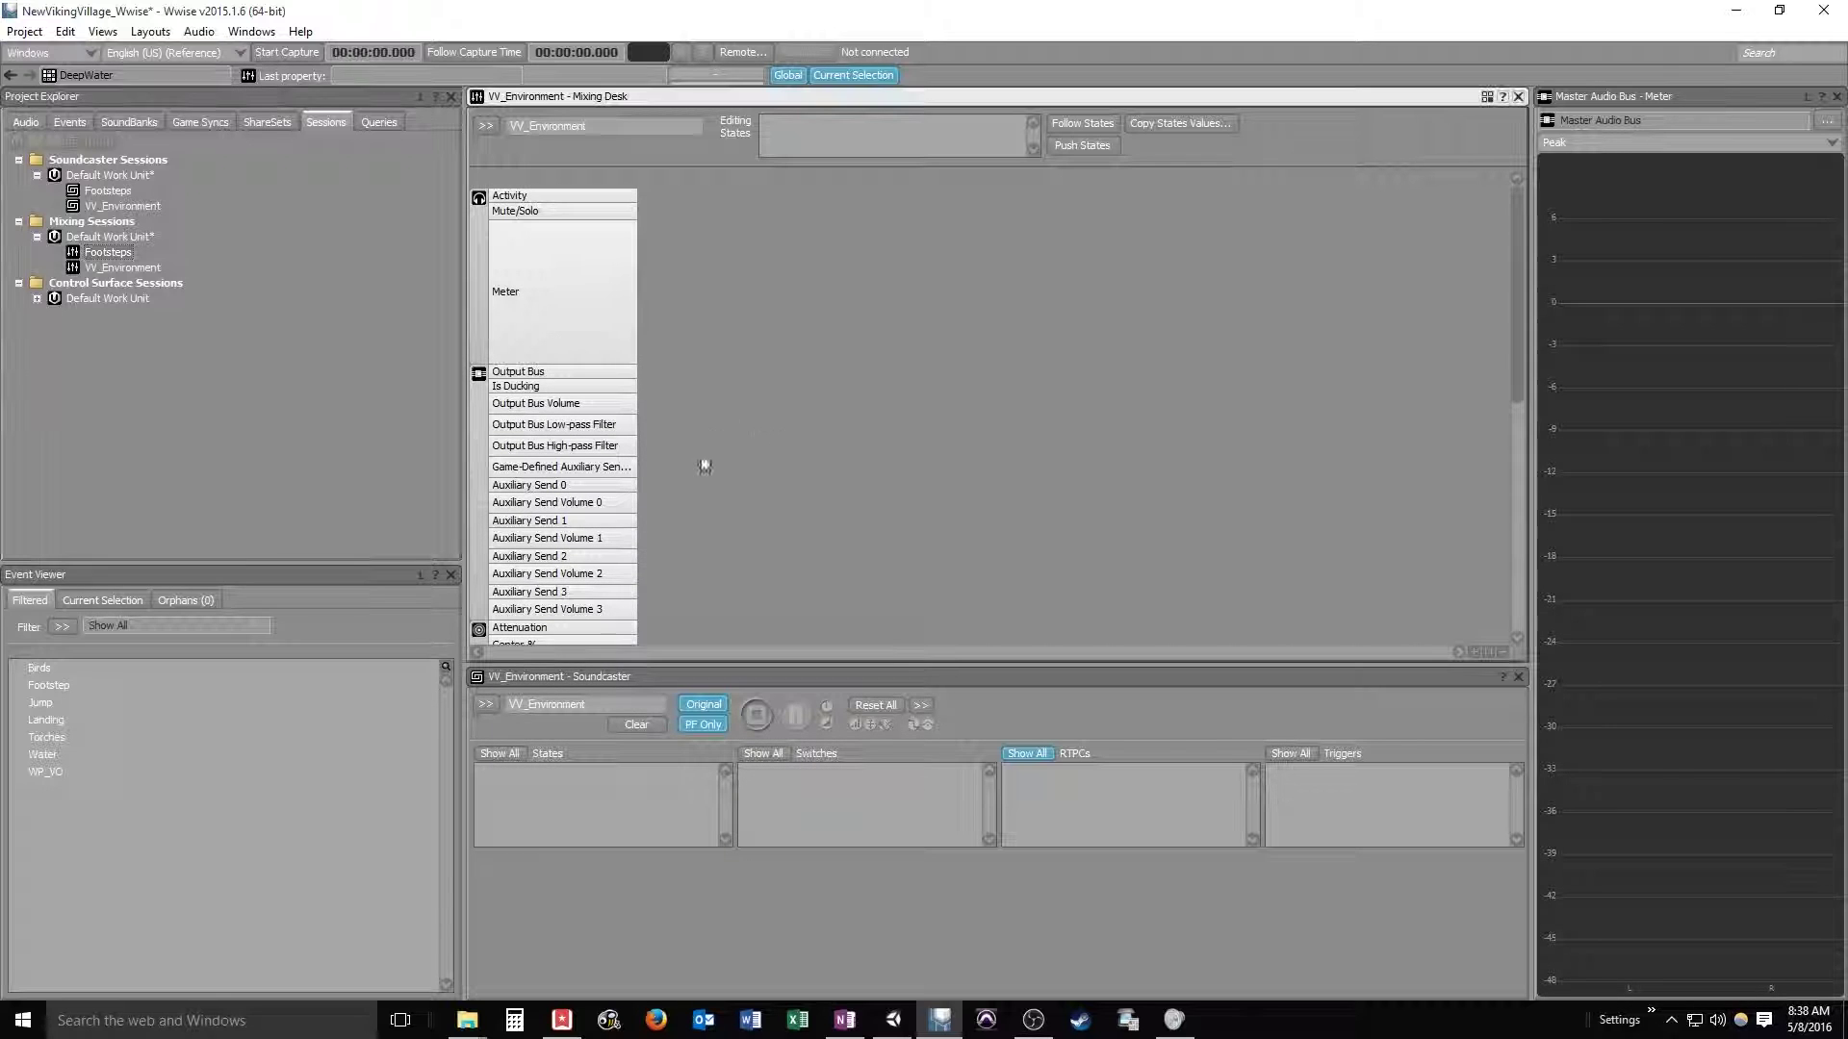
pyautogui.click(35, 121)
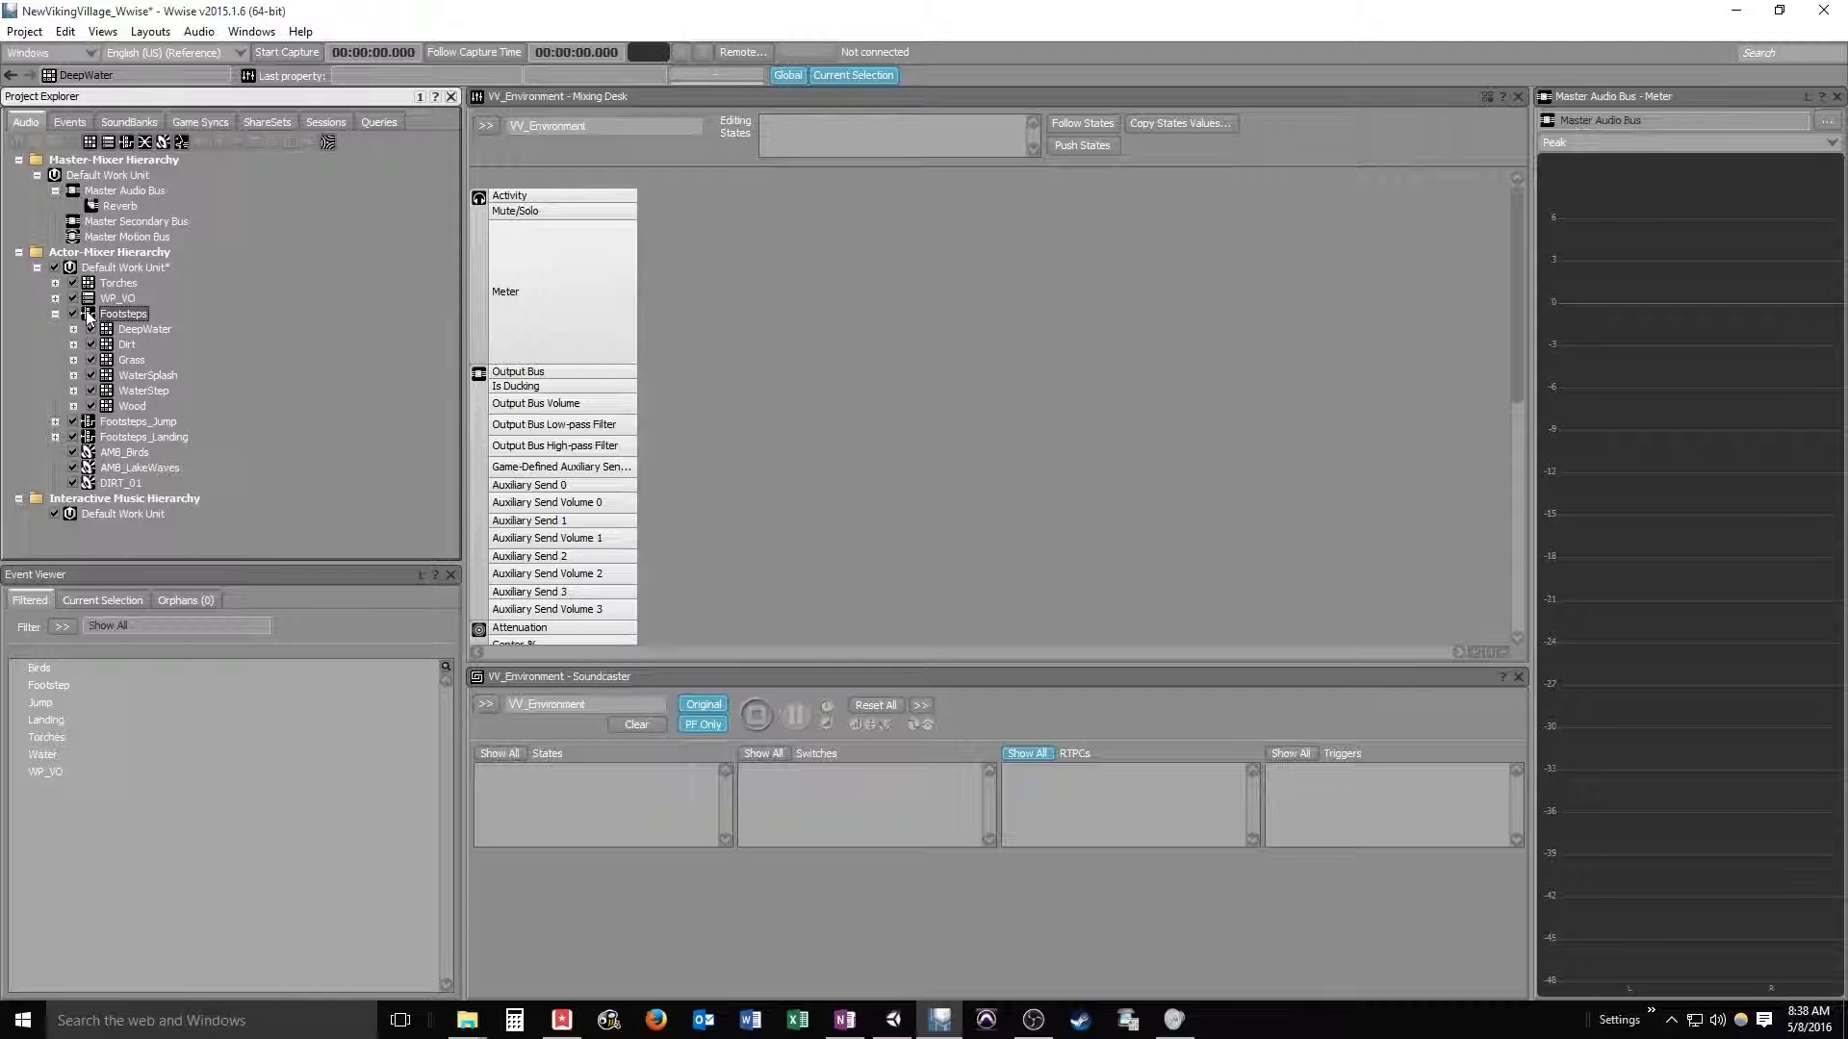
pyautogui.moveTo(88, 316); pyautogui.dragTo(655, 340)
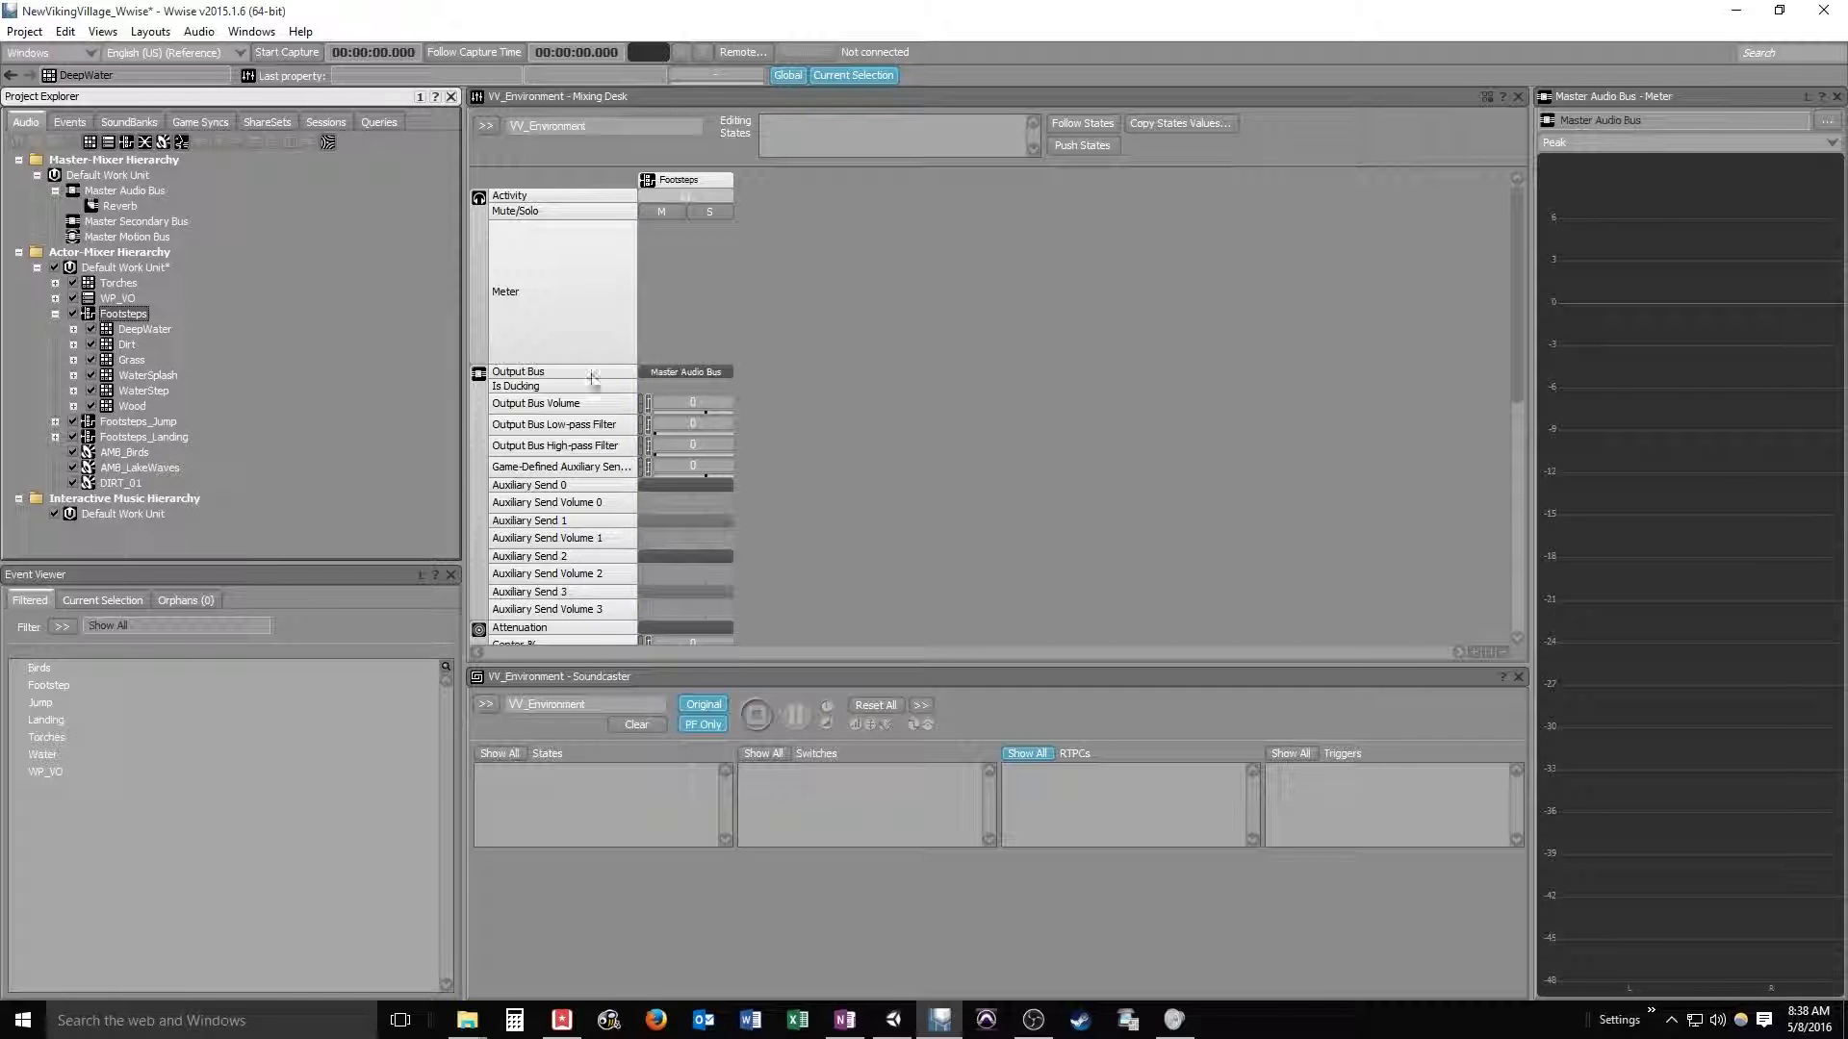
pyautogui.click(55, 313)
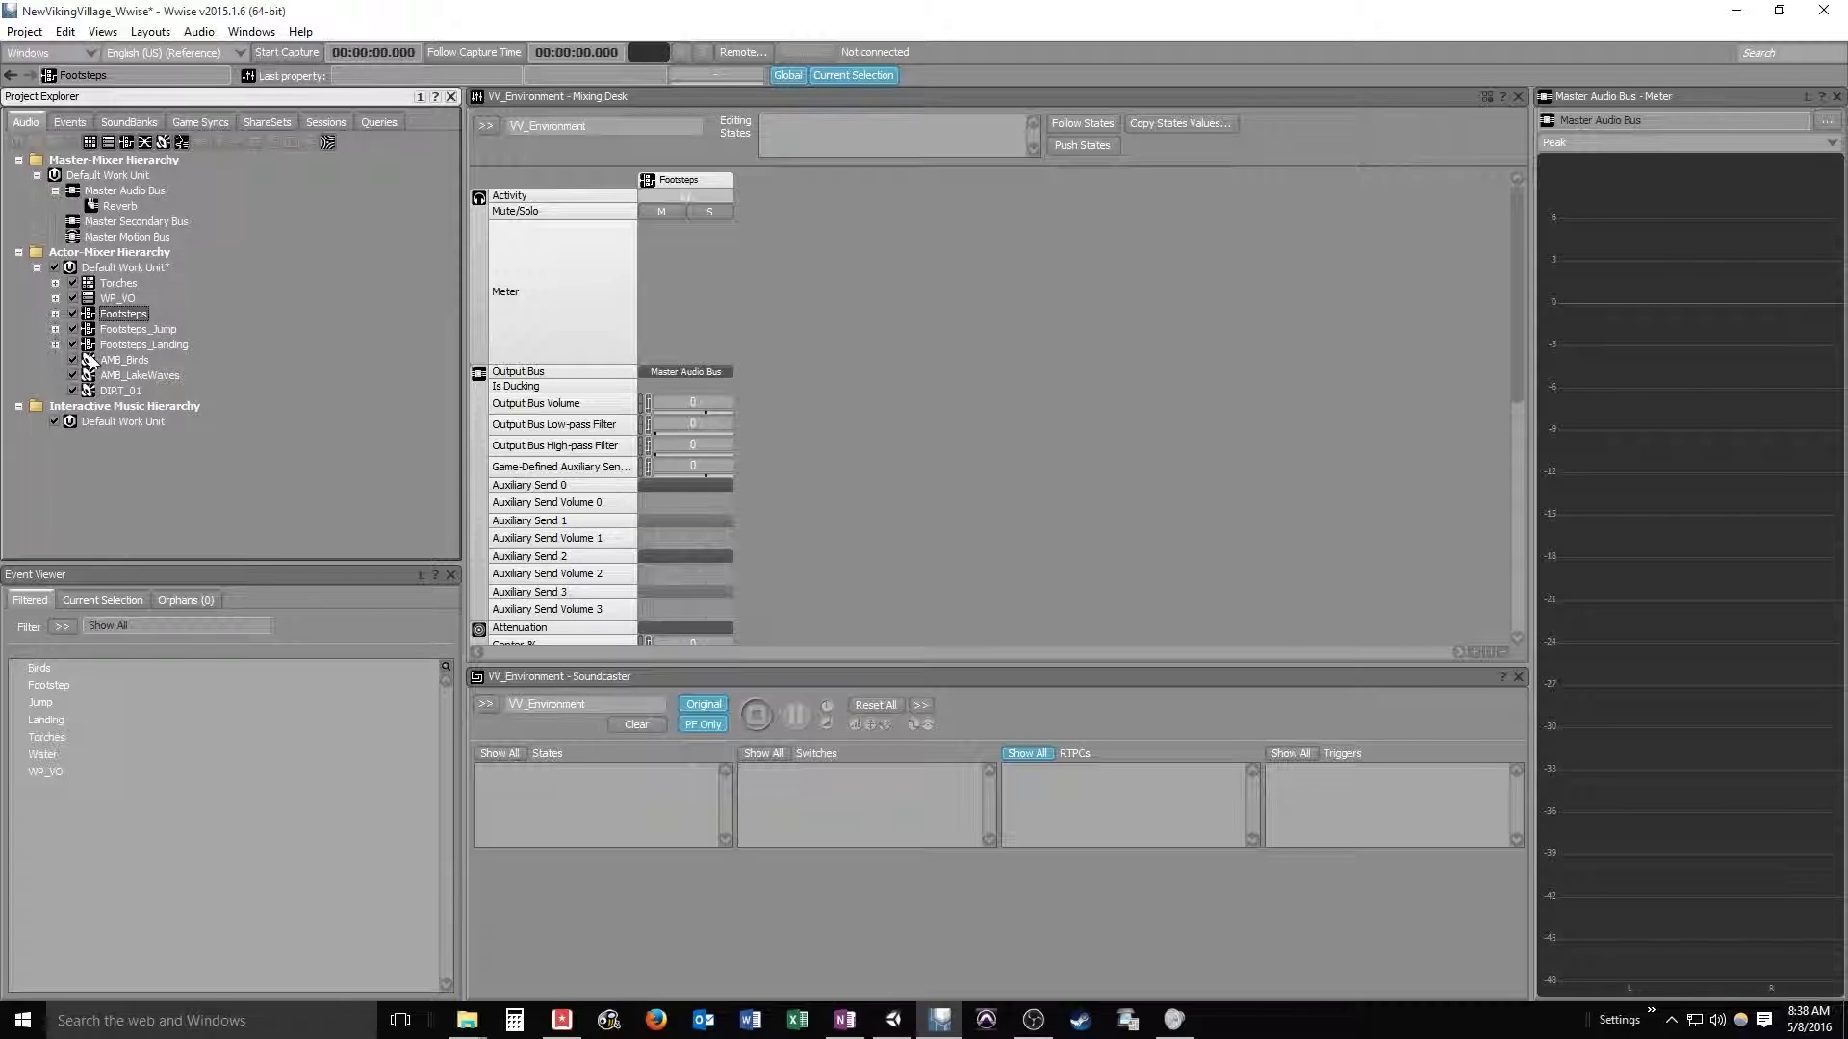
pyautogui.moveTo(99, 361); pyautogui.dragTo(730, 364)
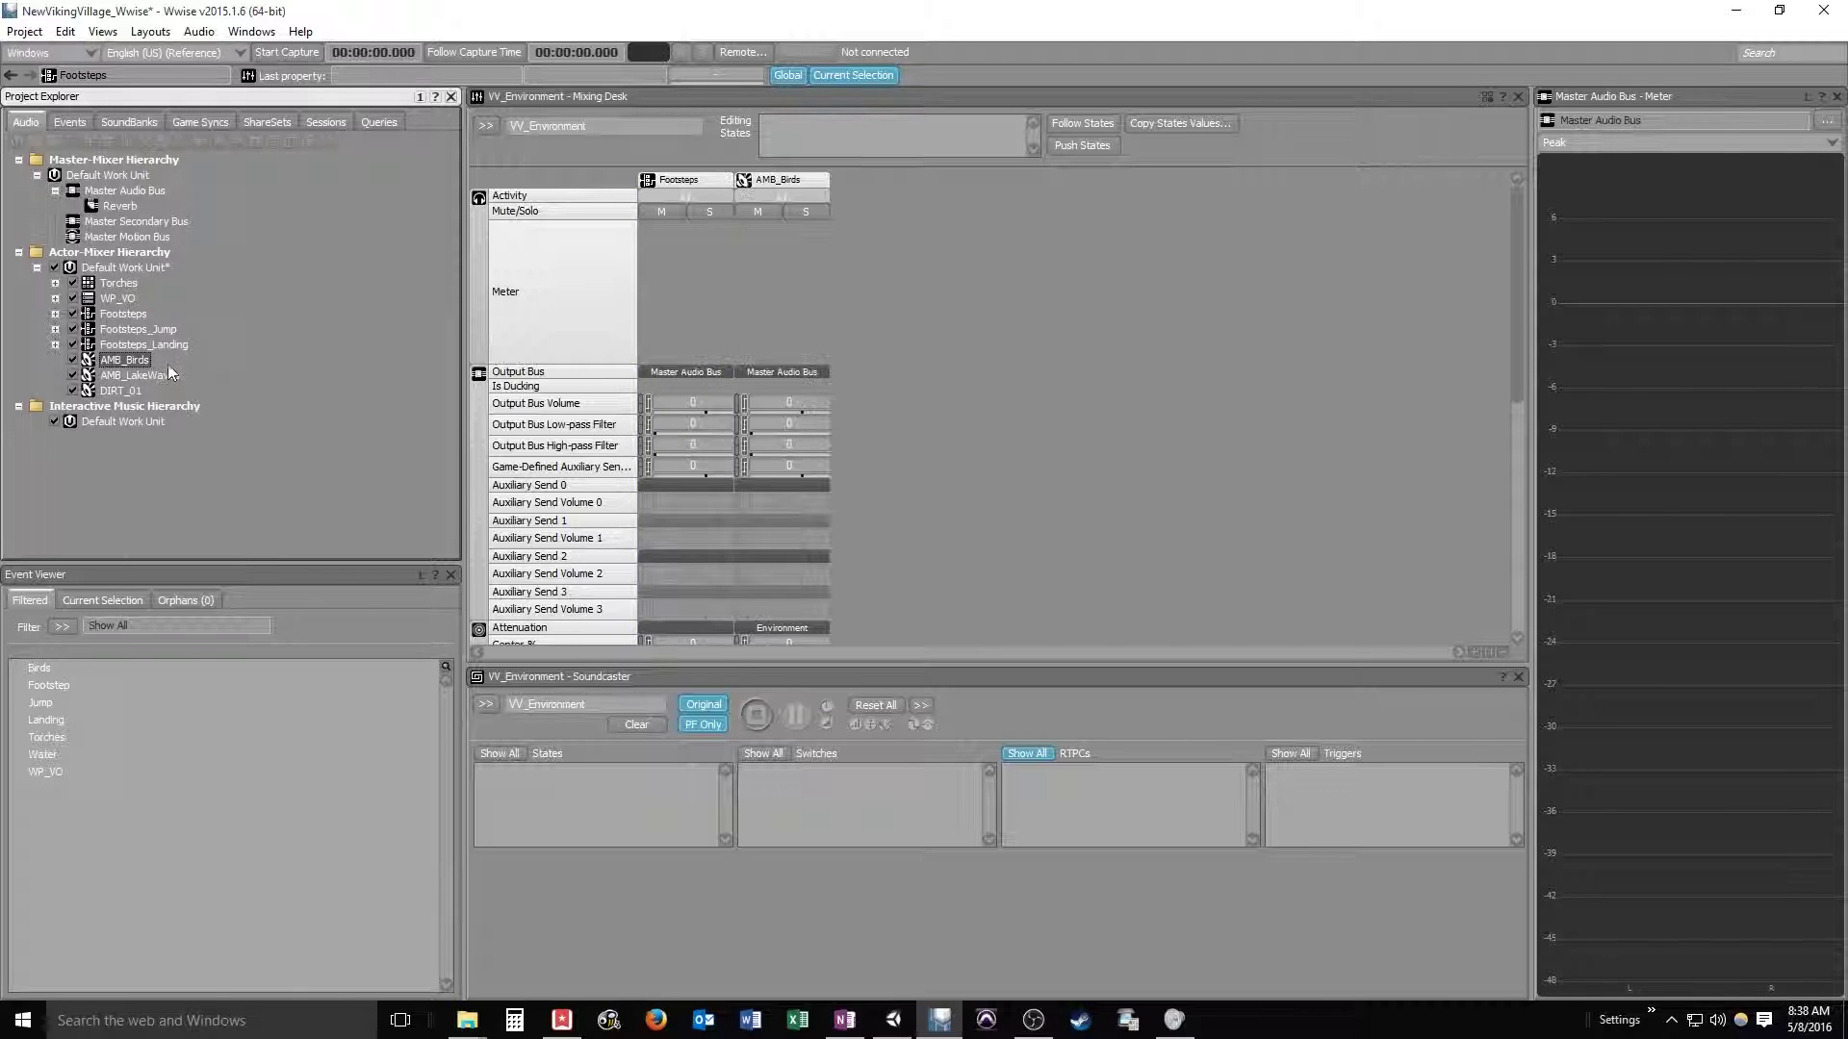
pyautogui.click(89, 377)
pyautogui.moveTo(88, 376); pyautogui.dragTo(843, 377)
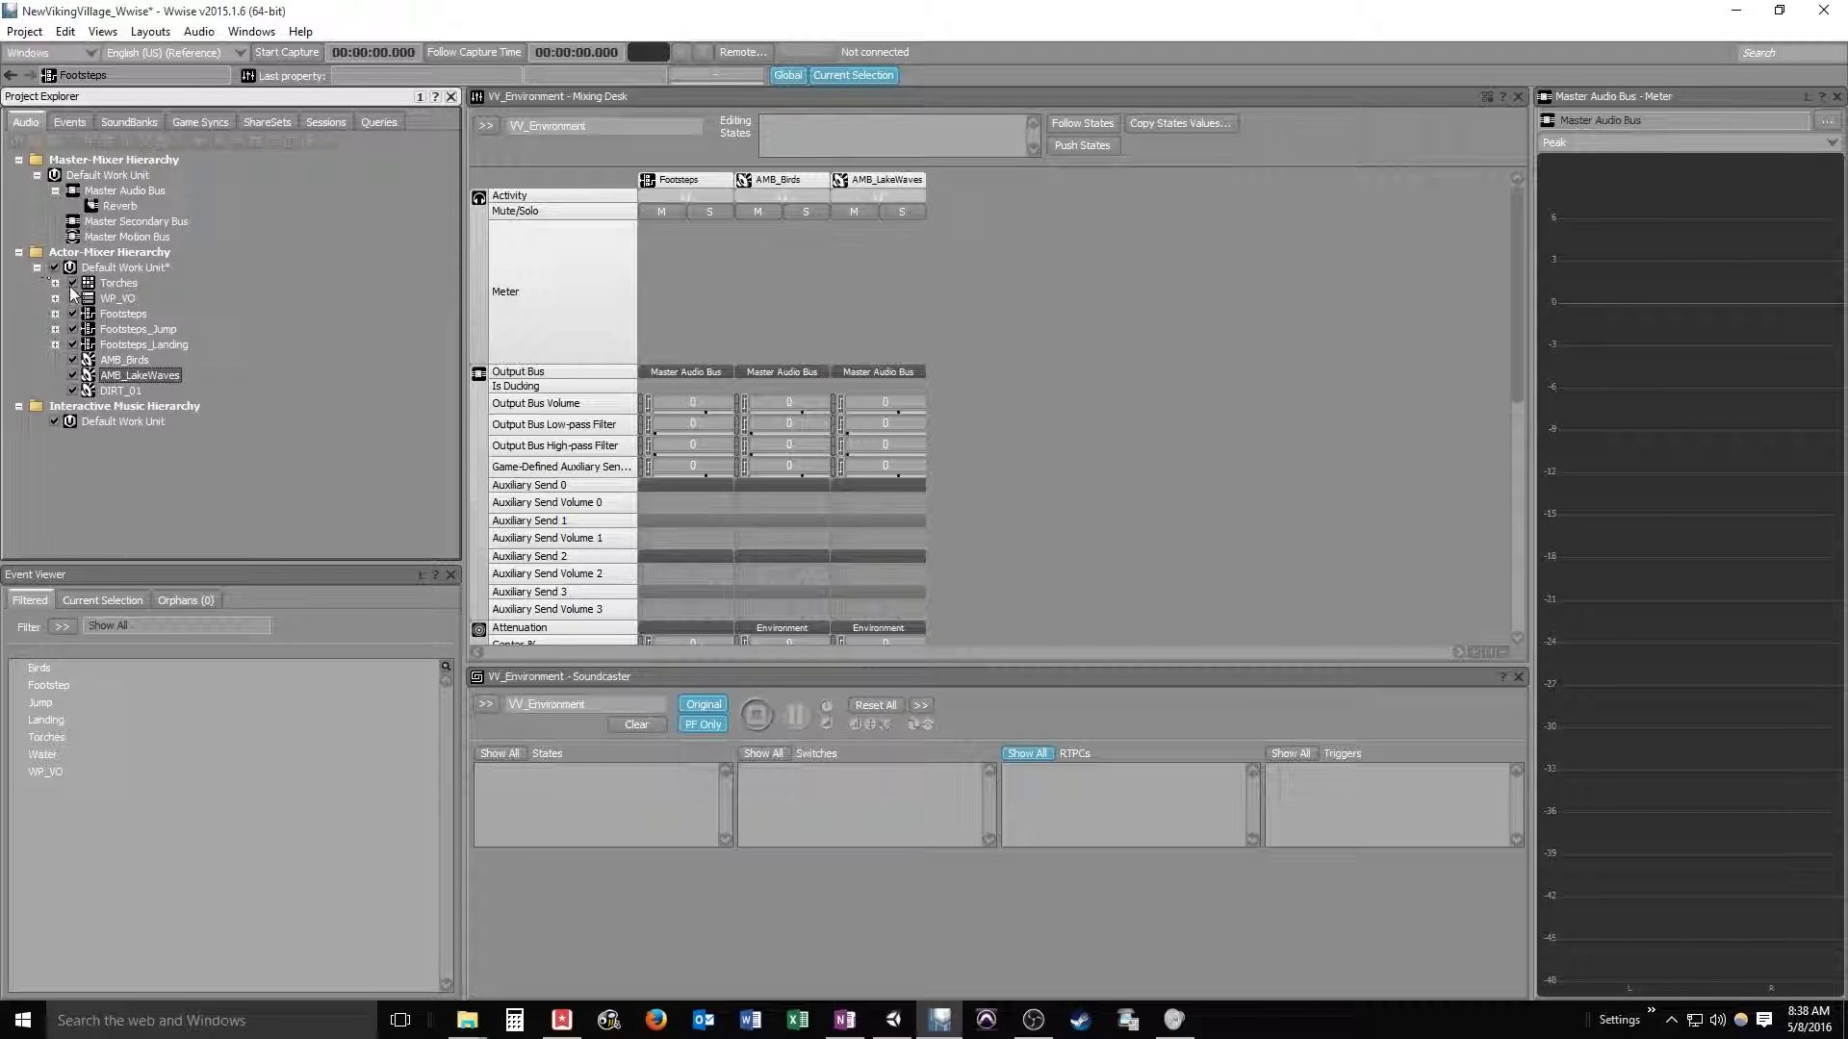
pyautogui.moveTo(108, 283); pyautogui.dragTo(924, 373)
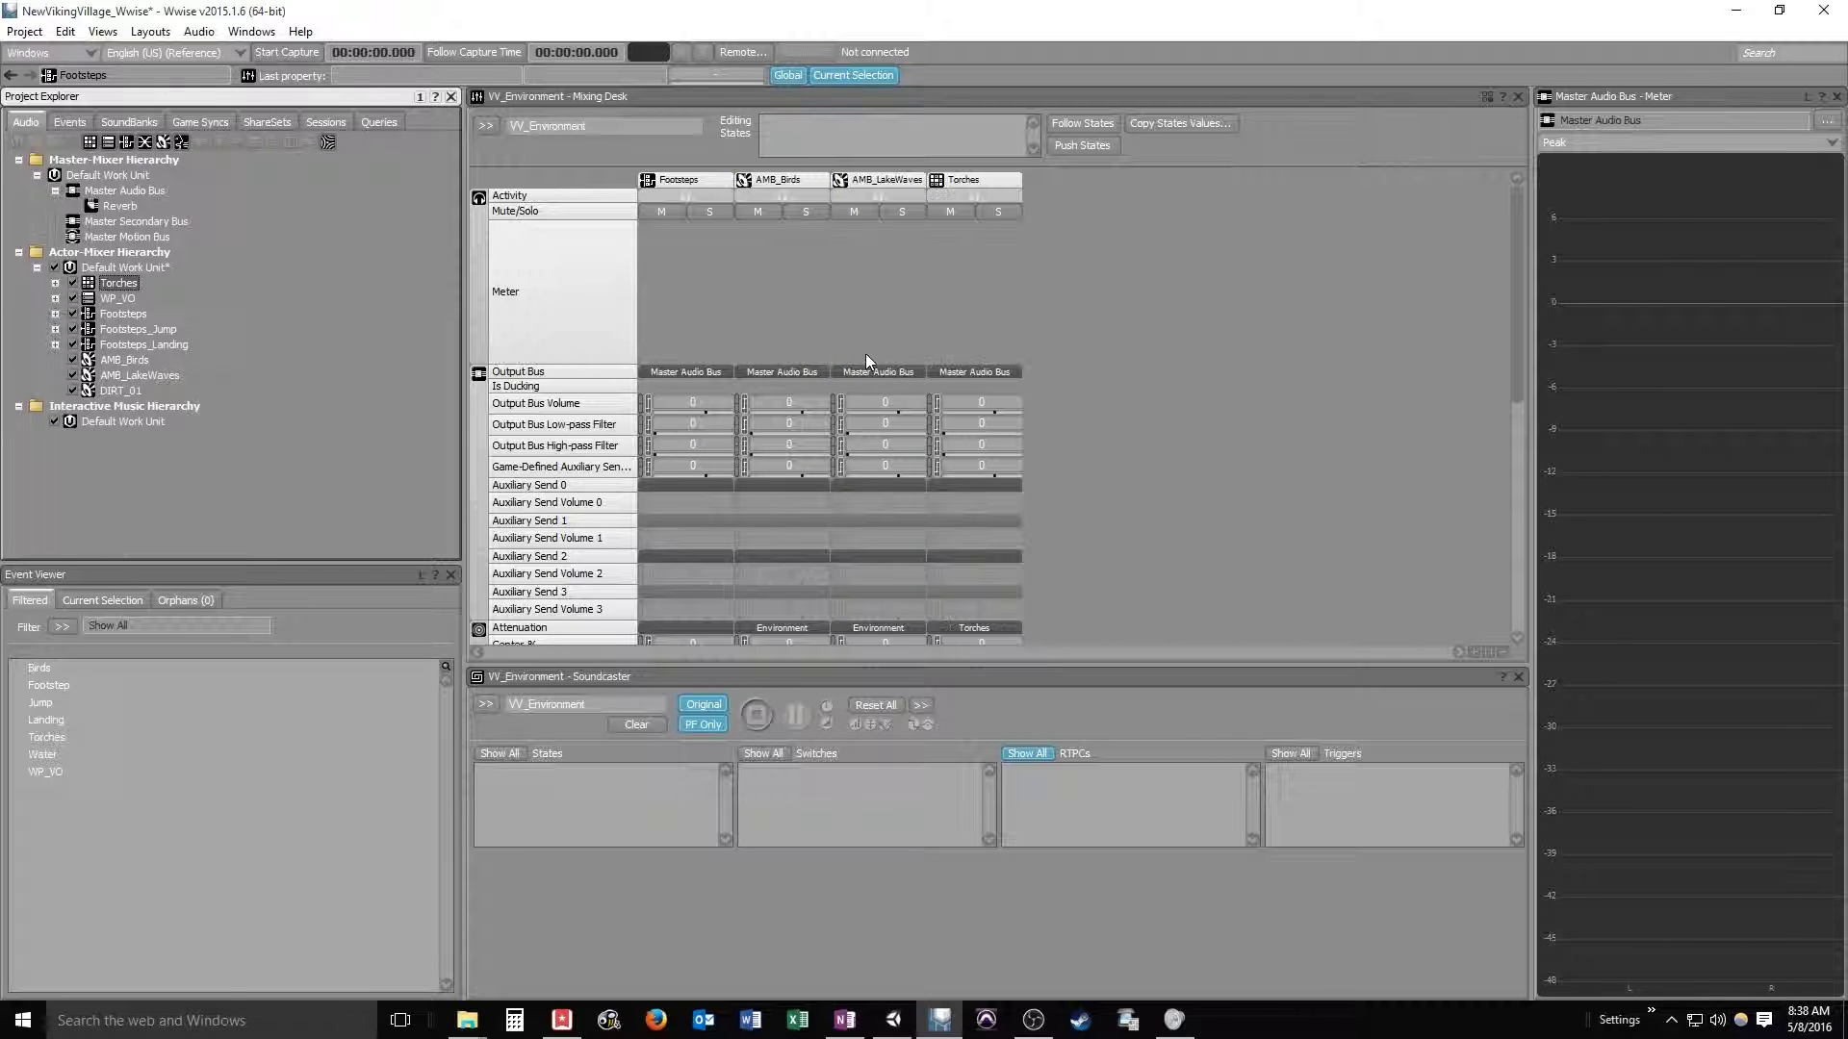
pyautogui.moveTo(113, 299); pyautogui.dragTo(1052, 365)
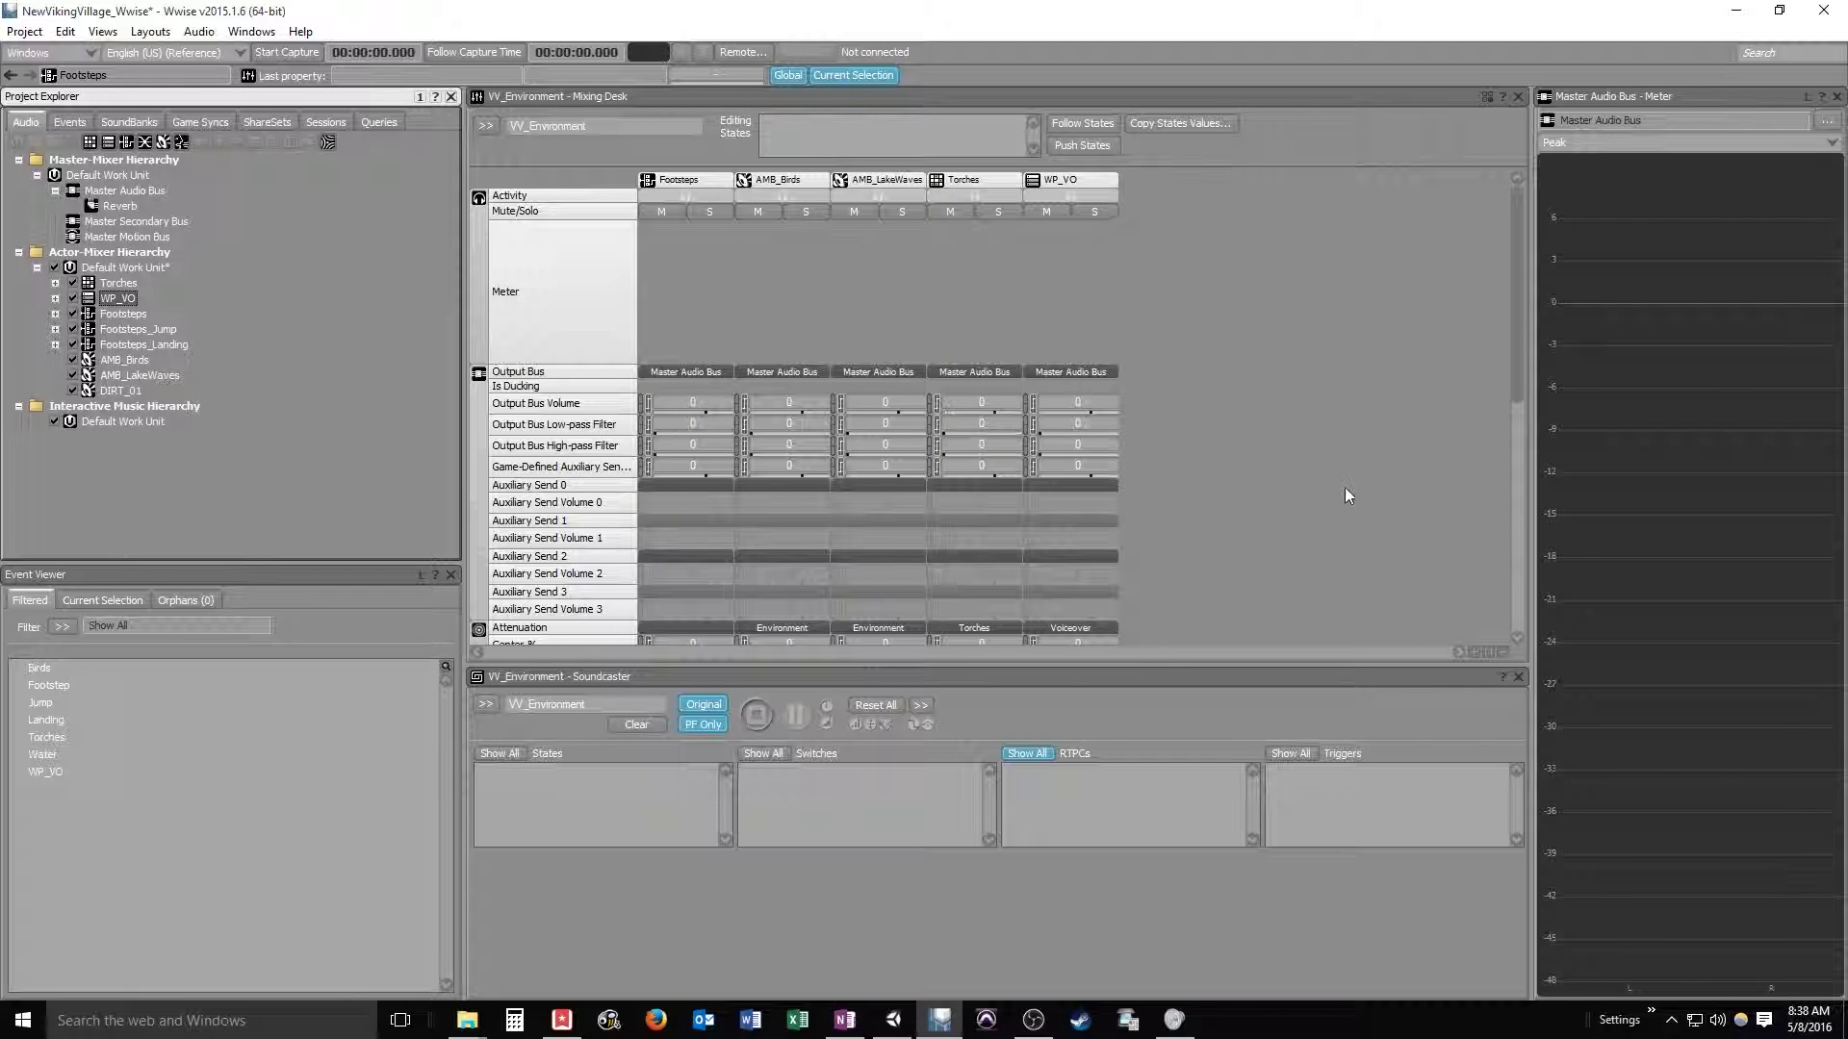
pyautogui.scroll(-10, 1348, 495)
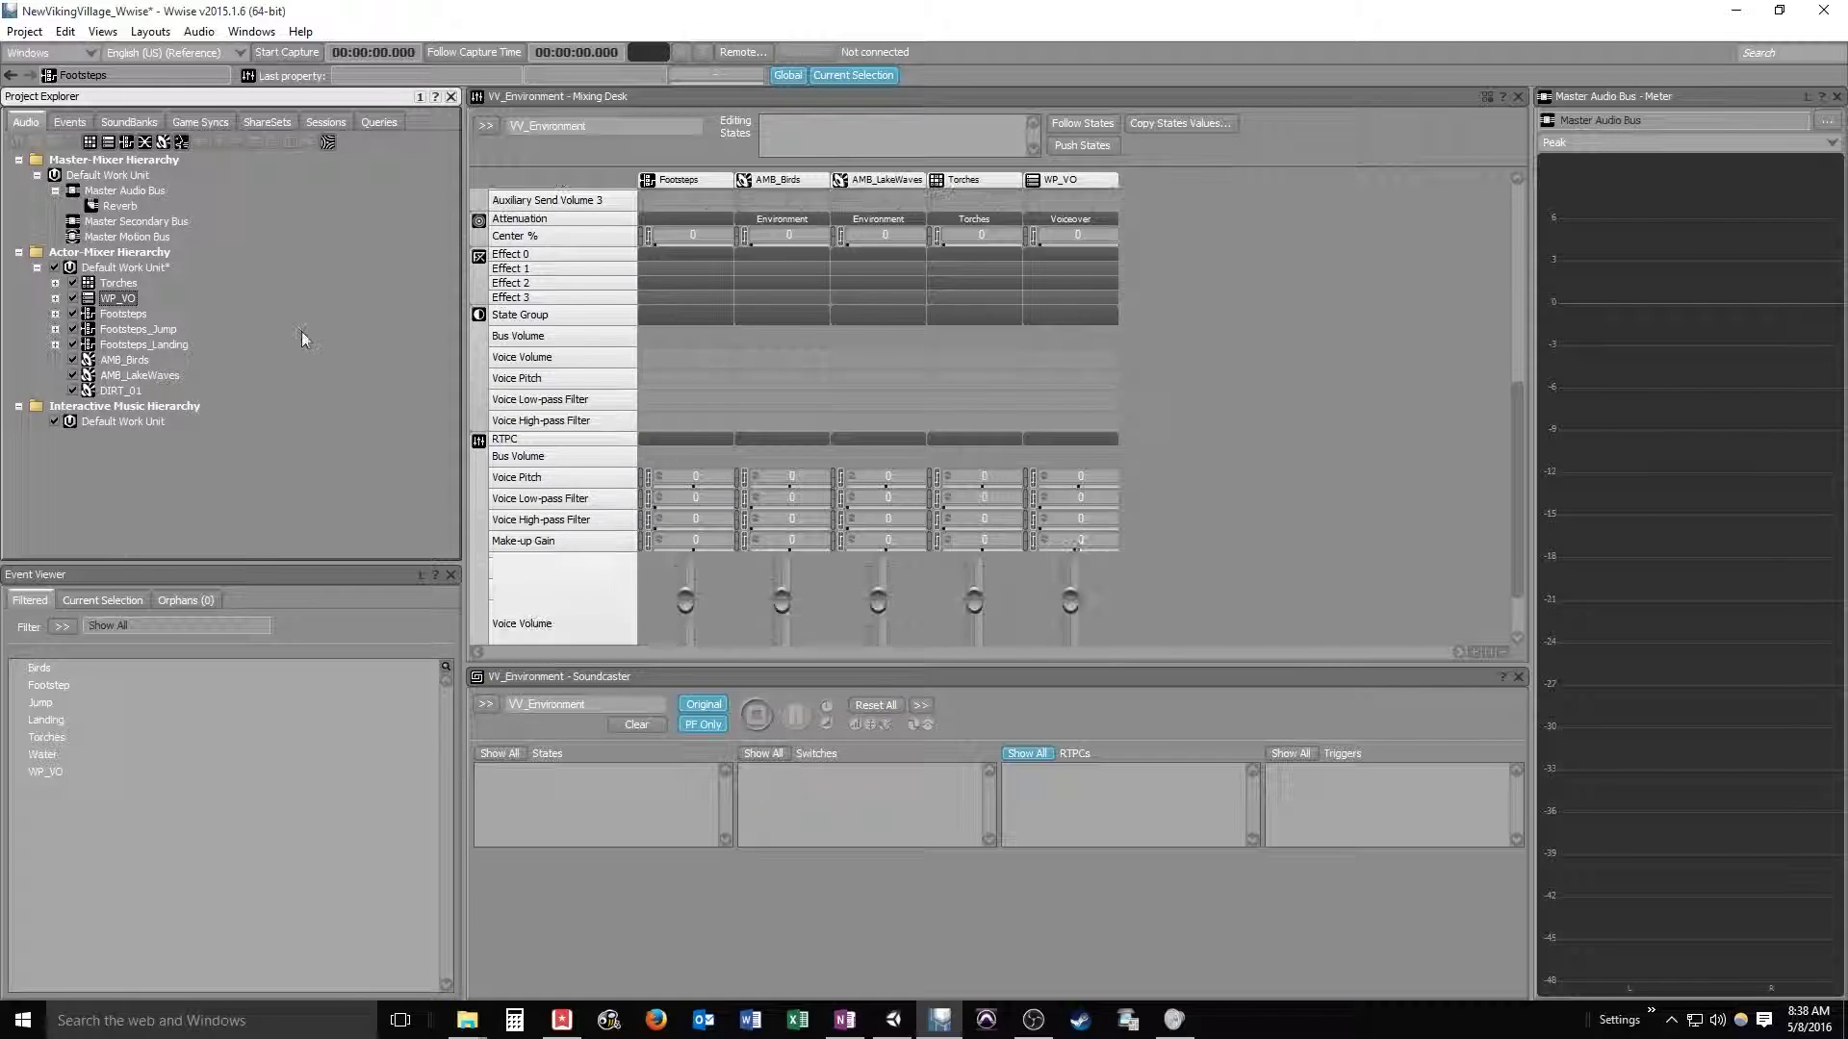
pyautogui.moveTo(77, 191); pyautogui.dragTo(1180, 300)
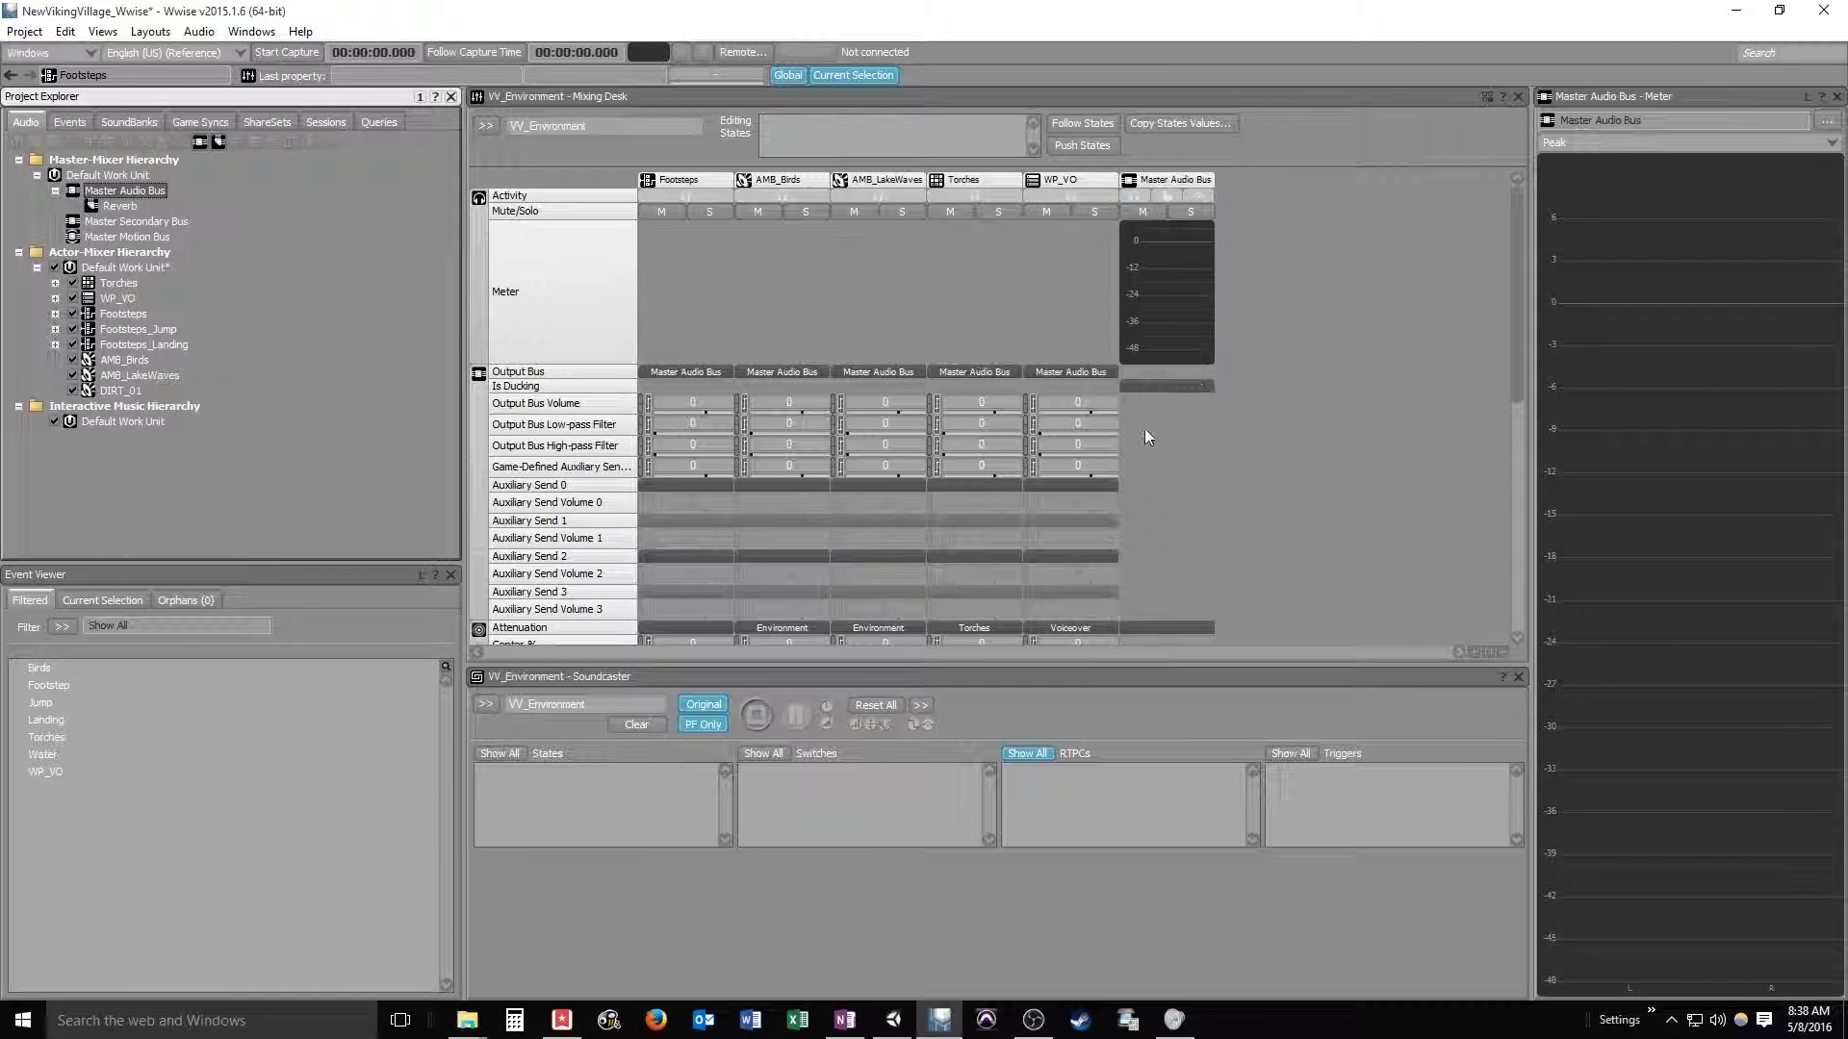
pyautogui.scroll(-6, 1145, 429)
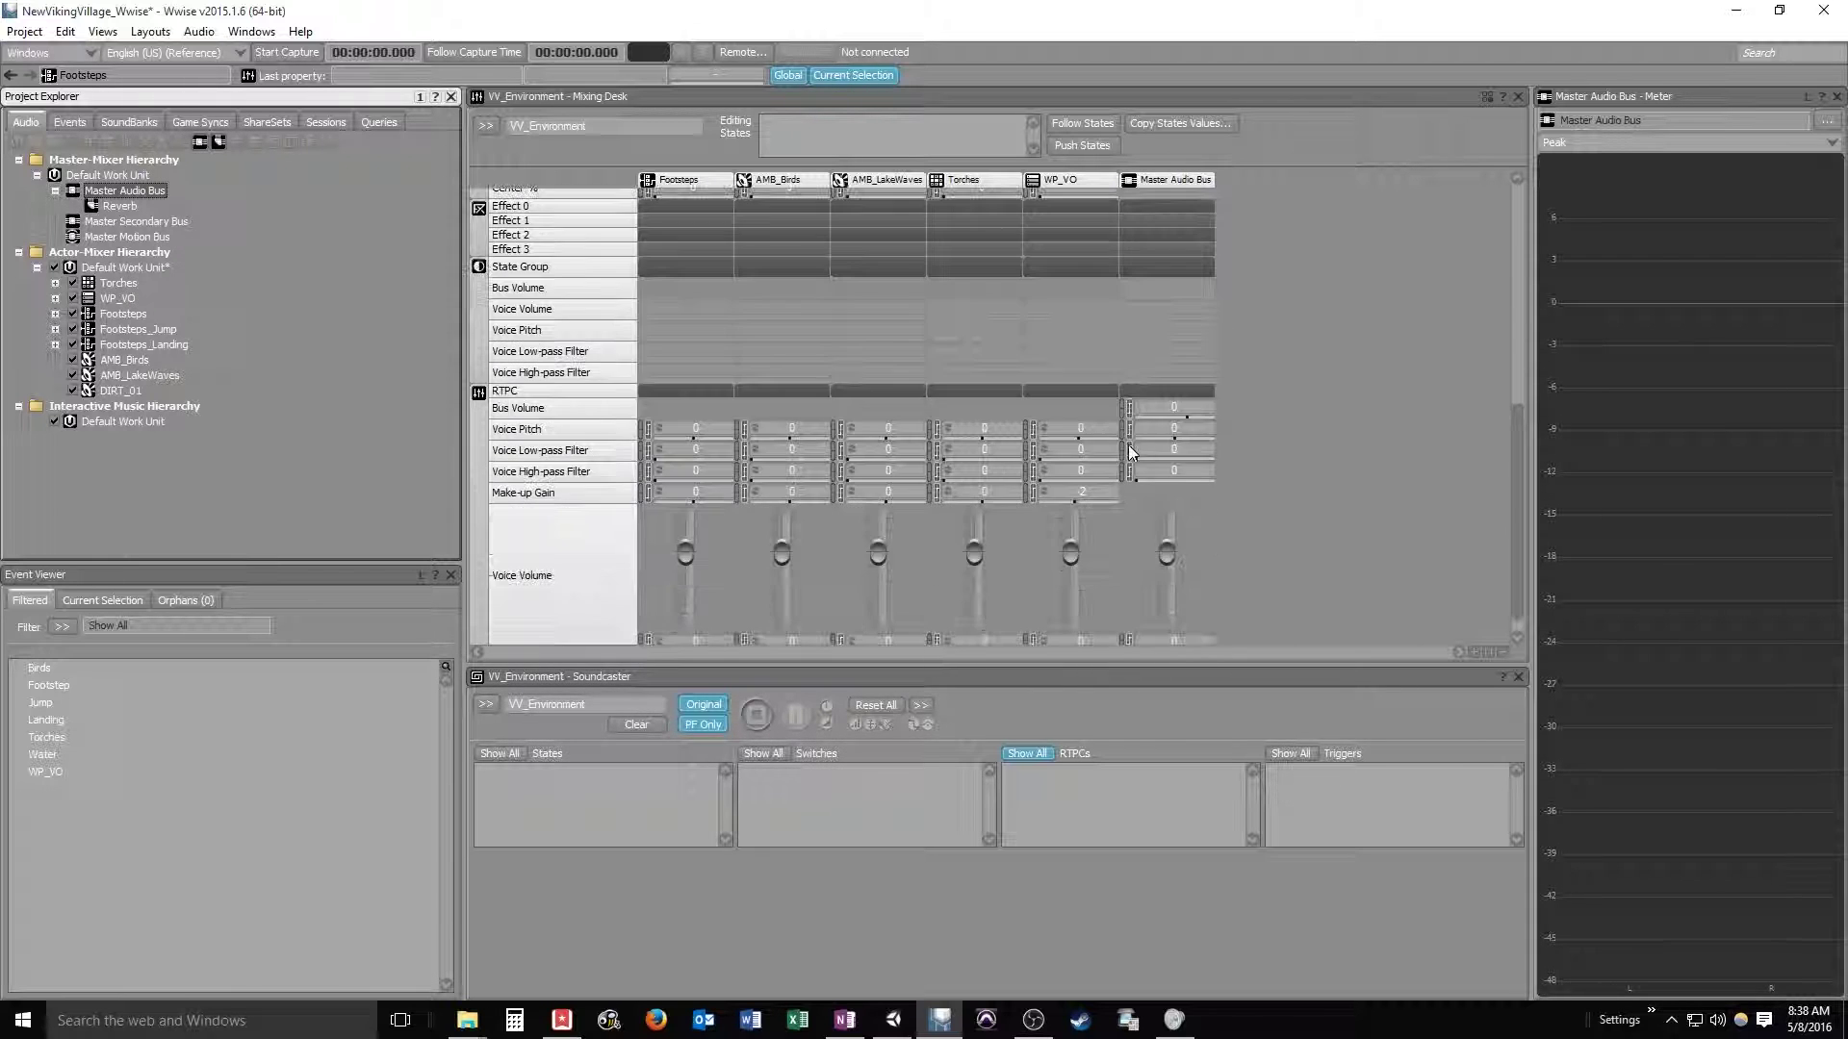
pyautogui.moveTo(1515, 524); pyautogui.dragTo(1503, 570)
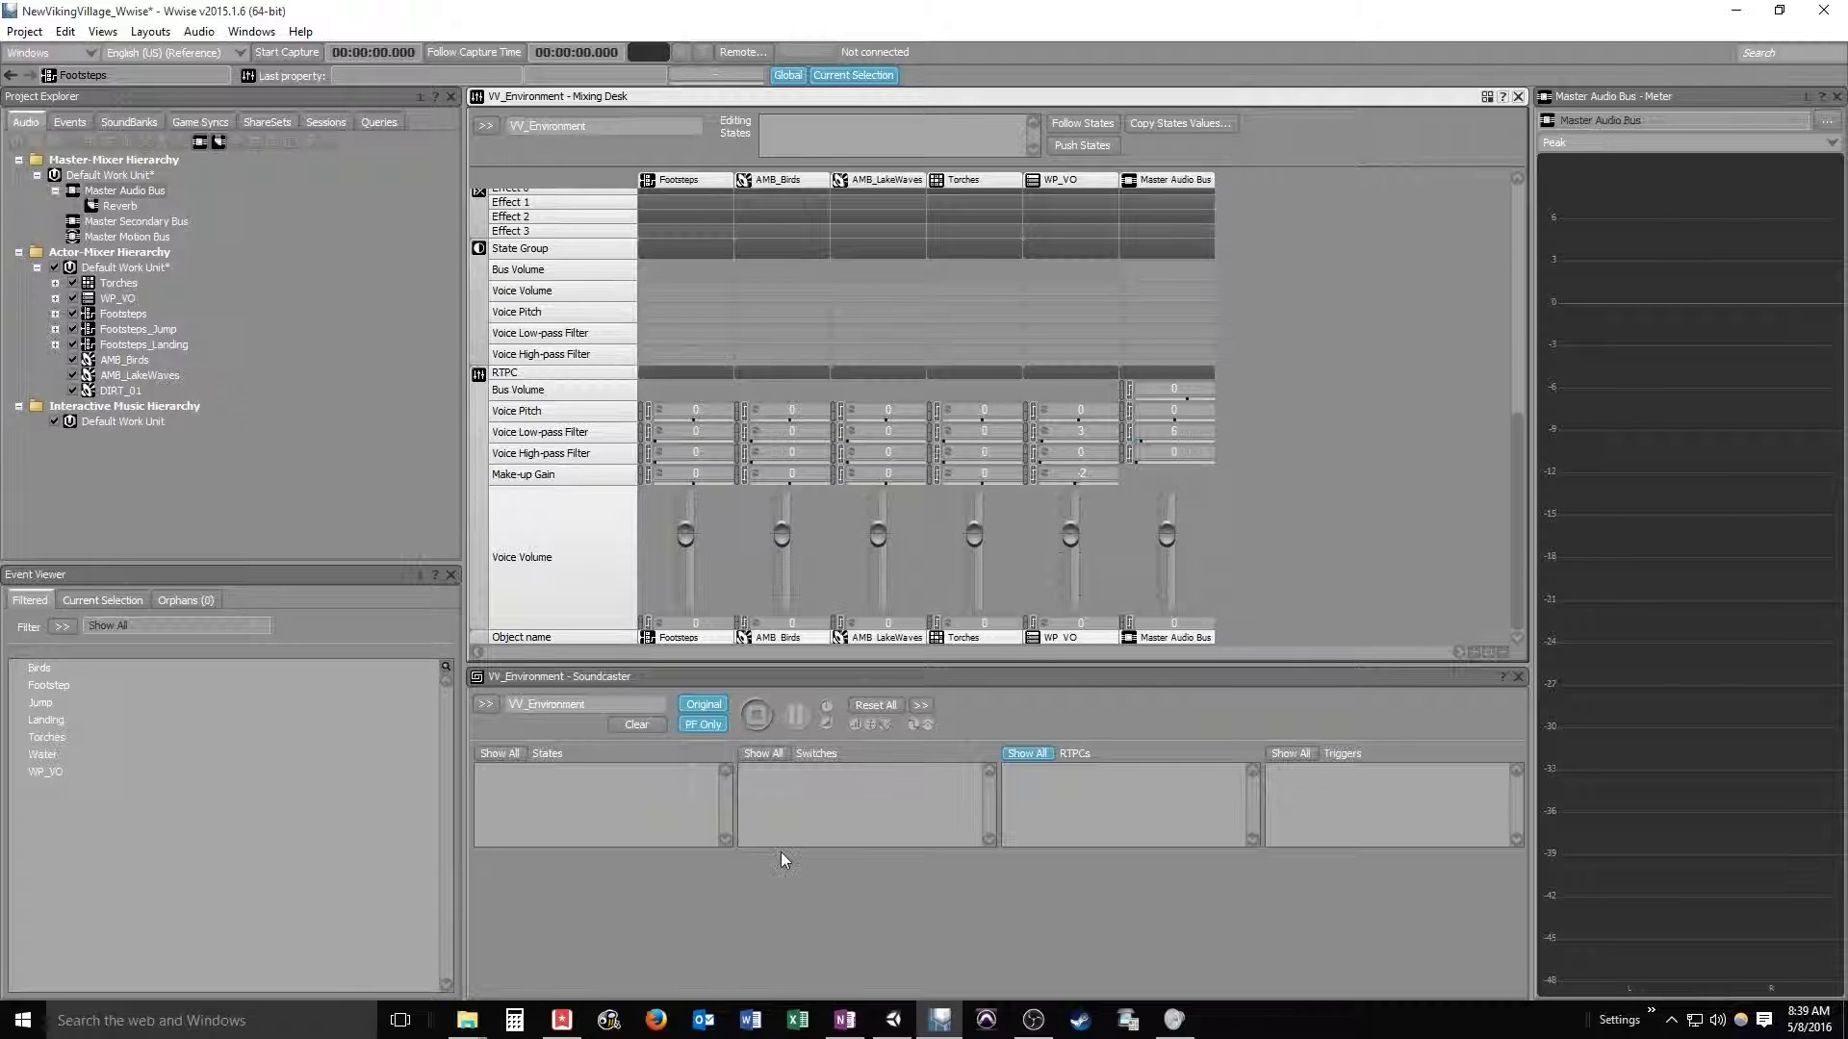
# Enlarge the Soundcaster and drag in Footsteps, WP_VO, Torches, AMB_Birds and AMB_LakeWaves.
pyautogui.moveTo(878, 665); pyautogui.dragTo(882, 566)
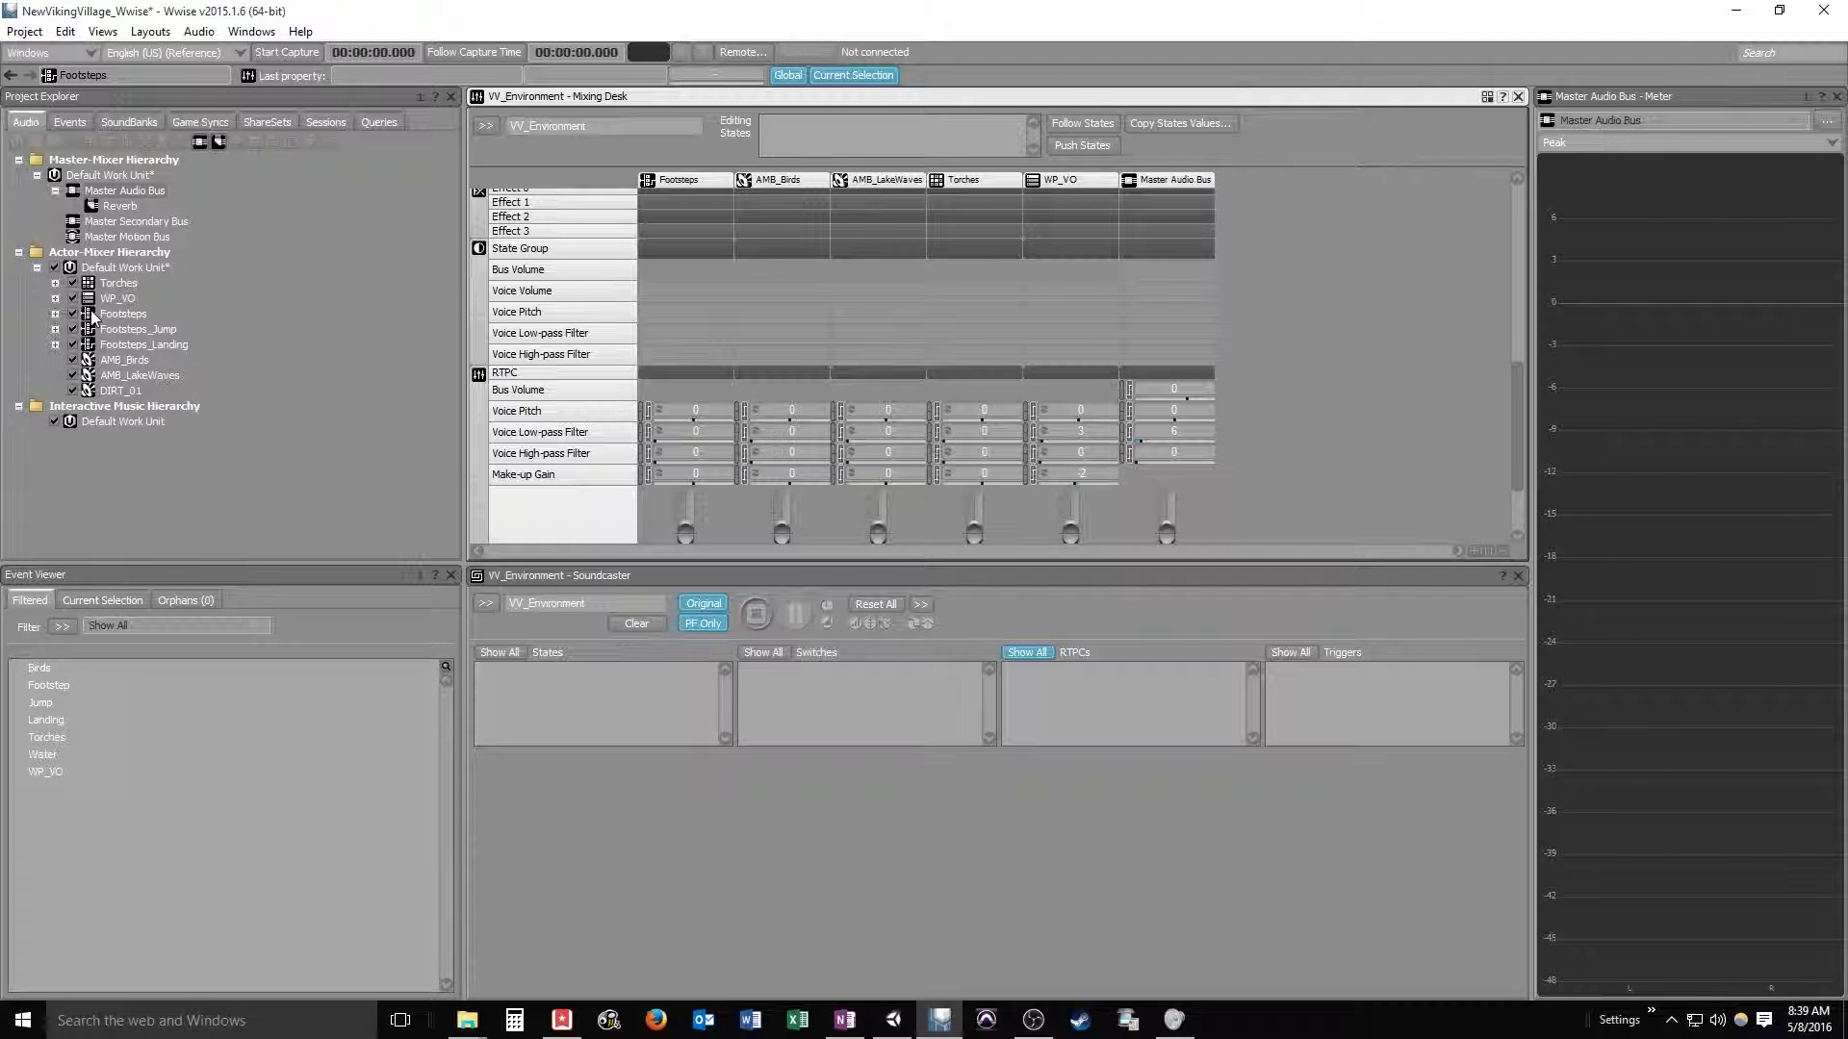
pyautogui.moveTo(94, 318); pyautogui.dragTo(540, 770)
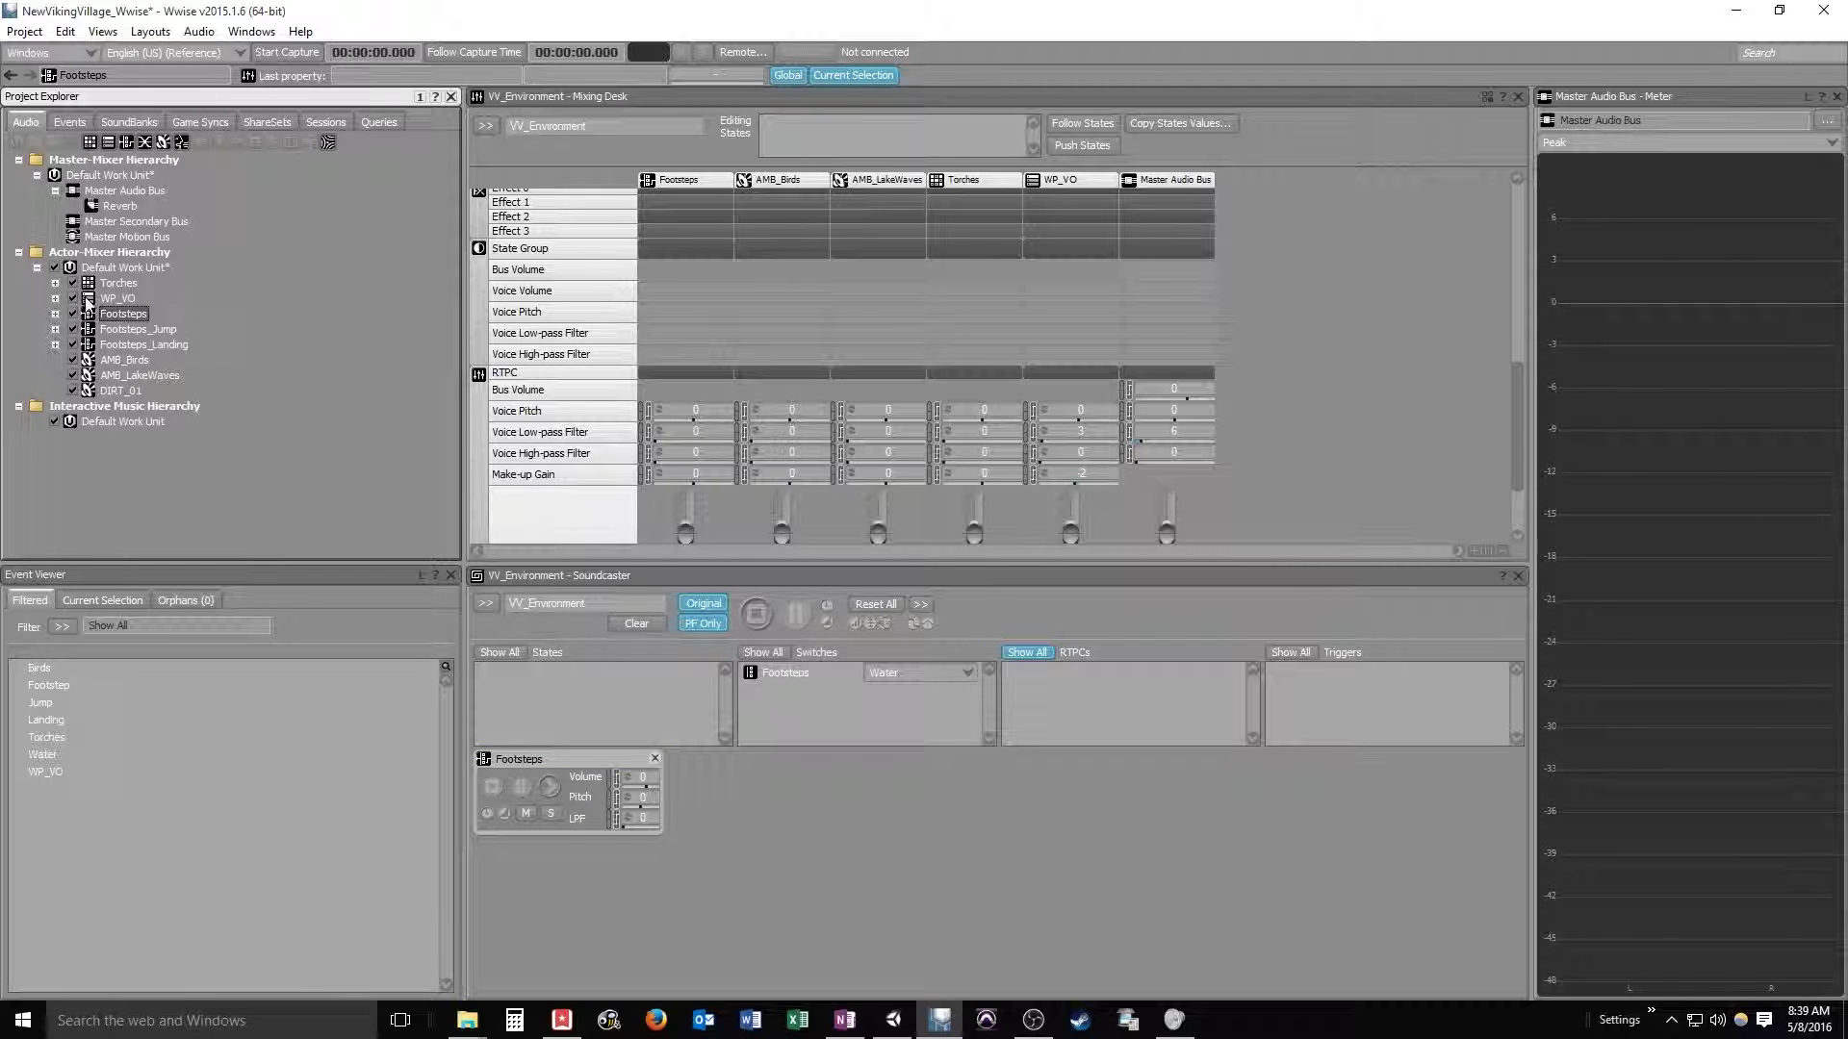
pyautogui.moveTo(88, 304); pyautogui.dragTo(721, 763)
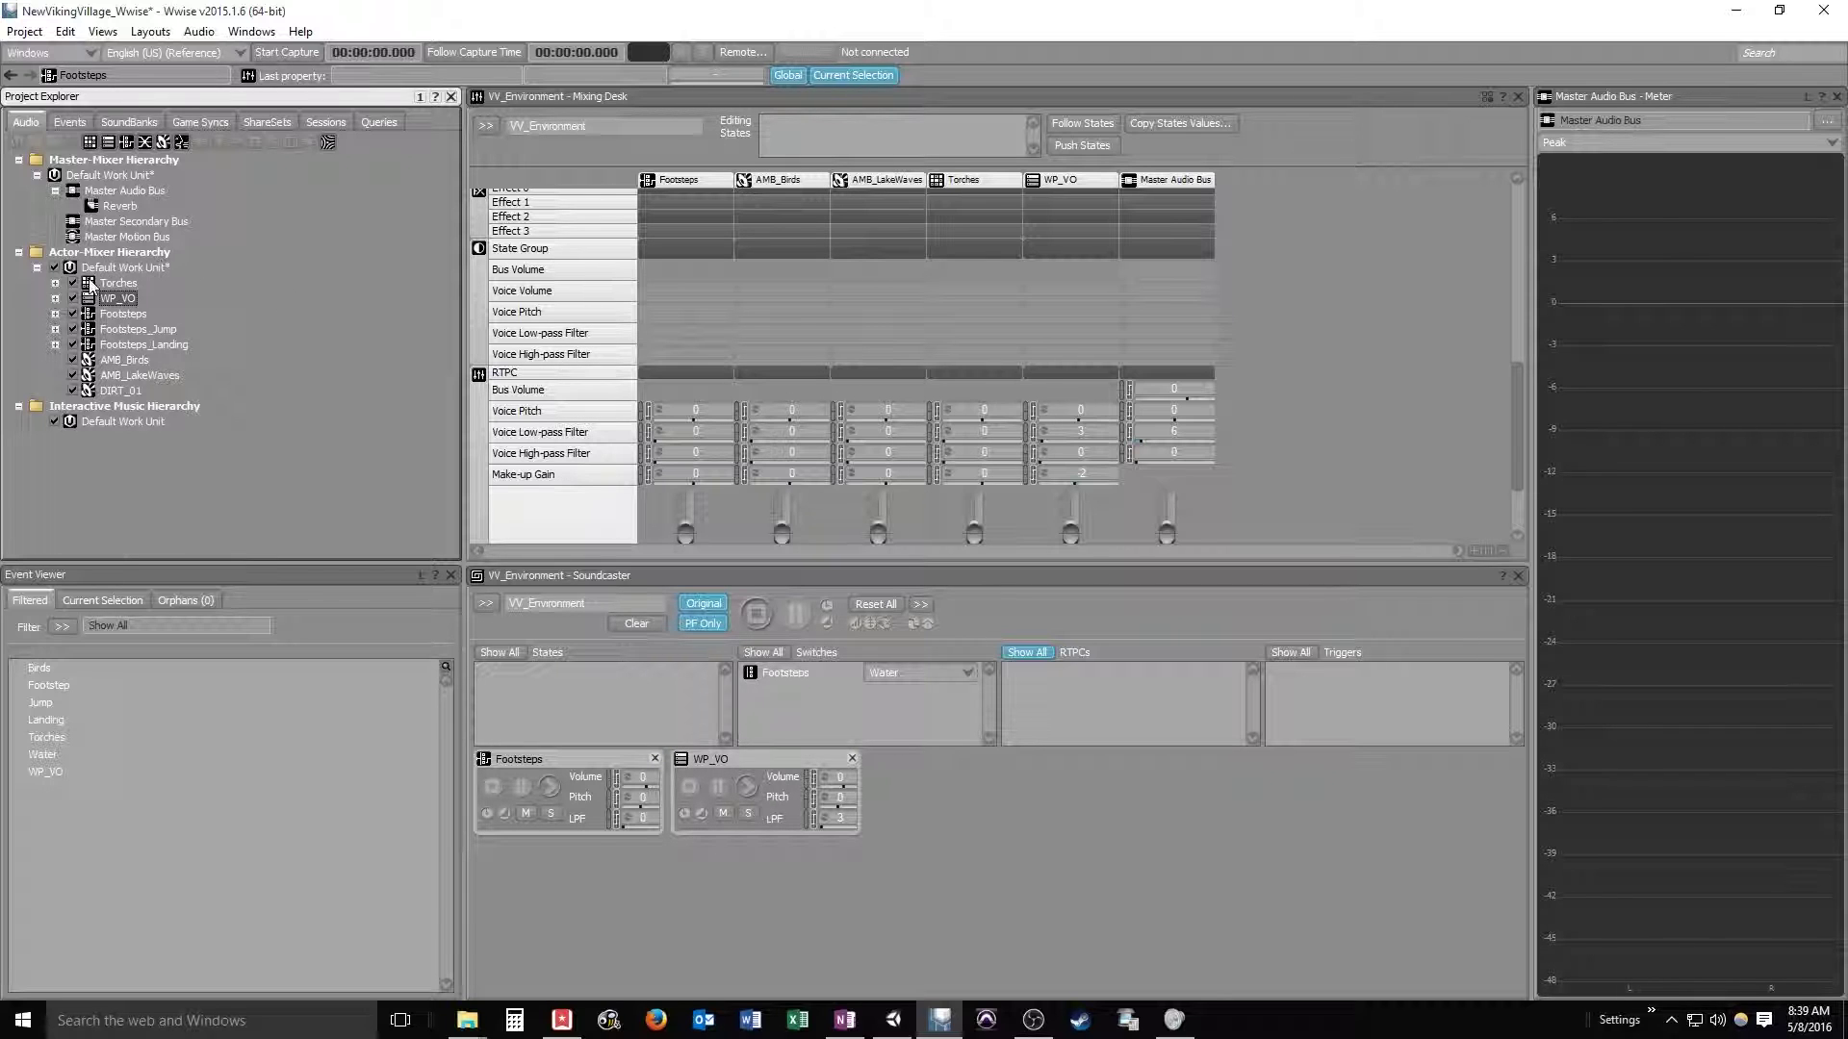
pyautogui.moveTo(87, 286); pyautogui.dragTo(547, 874)
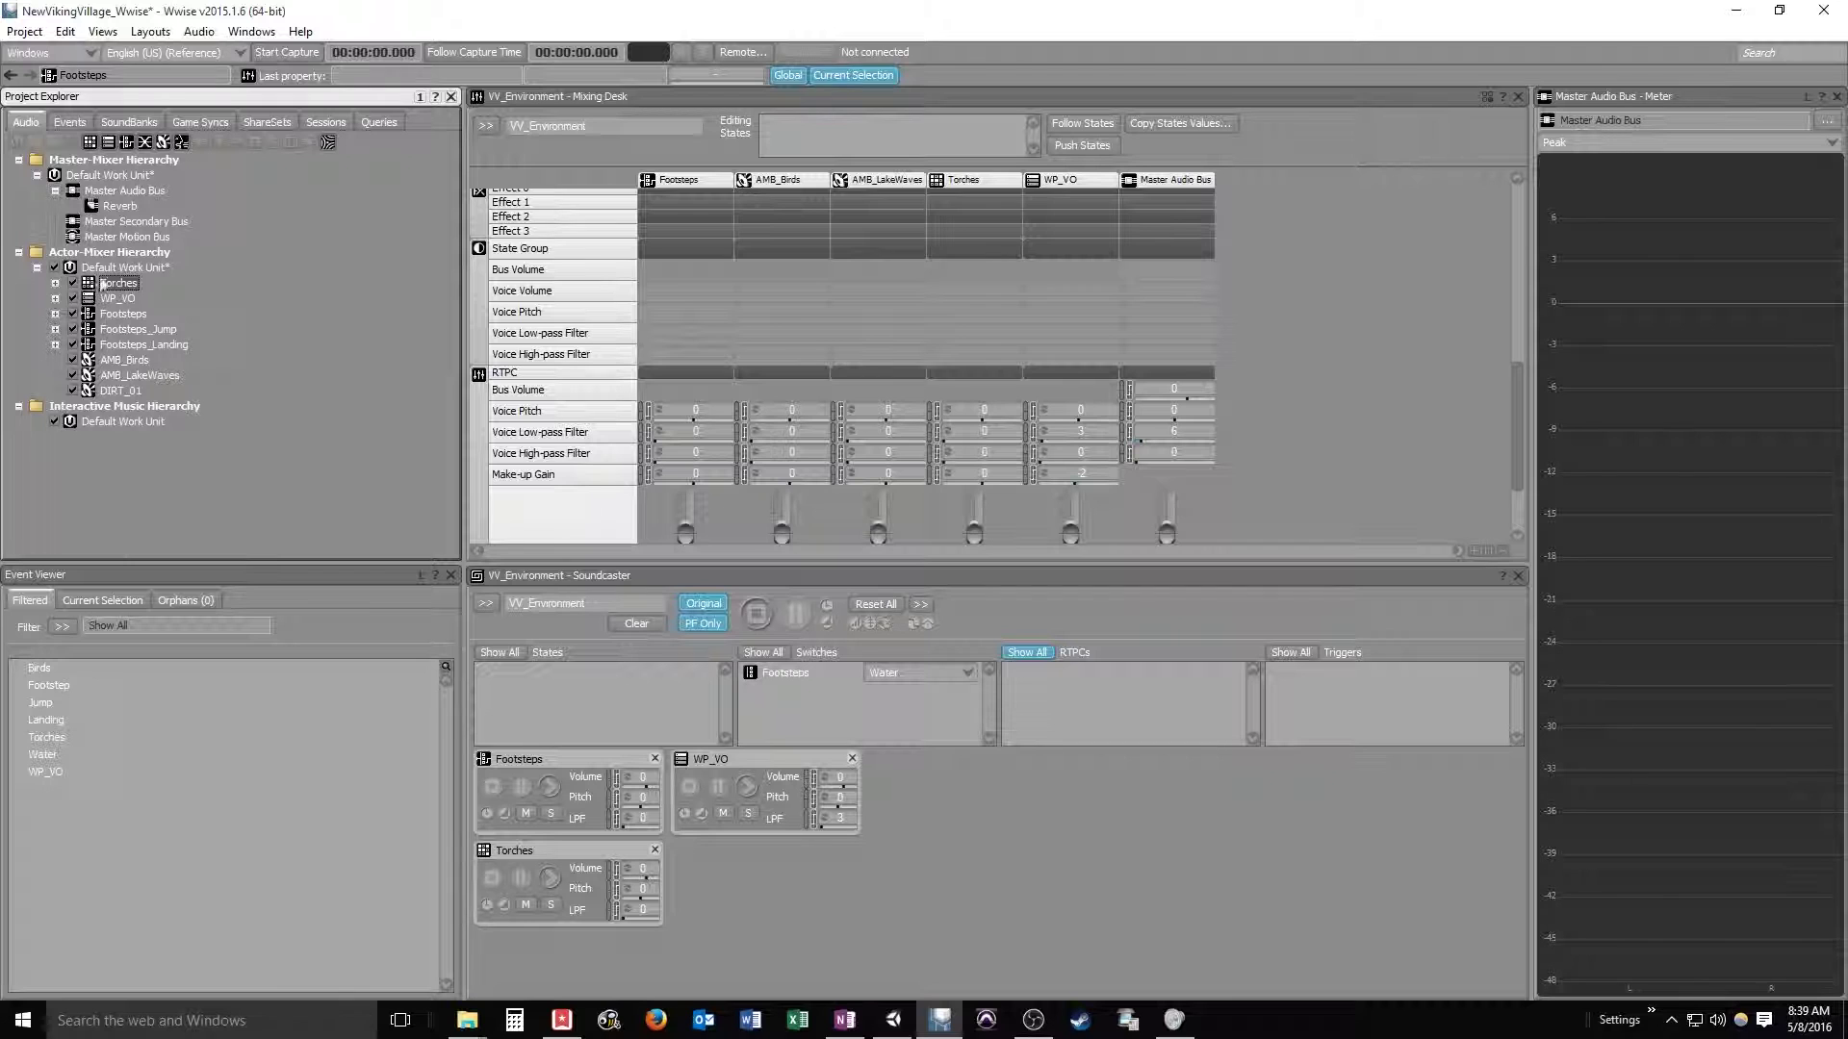
pyautogui.moveTo(96, 360); pyautogui.dragTo(701, 849)
pyautogui.moveTo(94, 381); pyautogui.dragTo(921, 876)
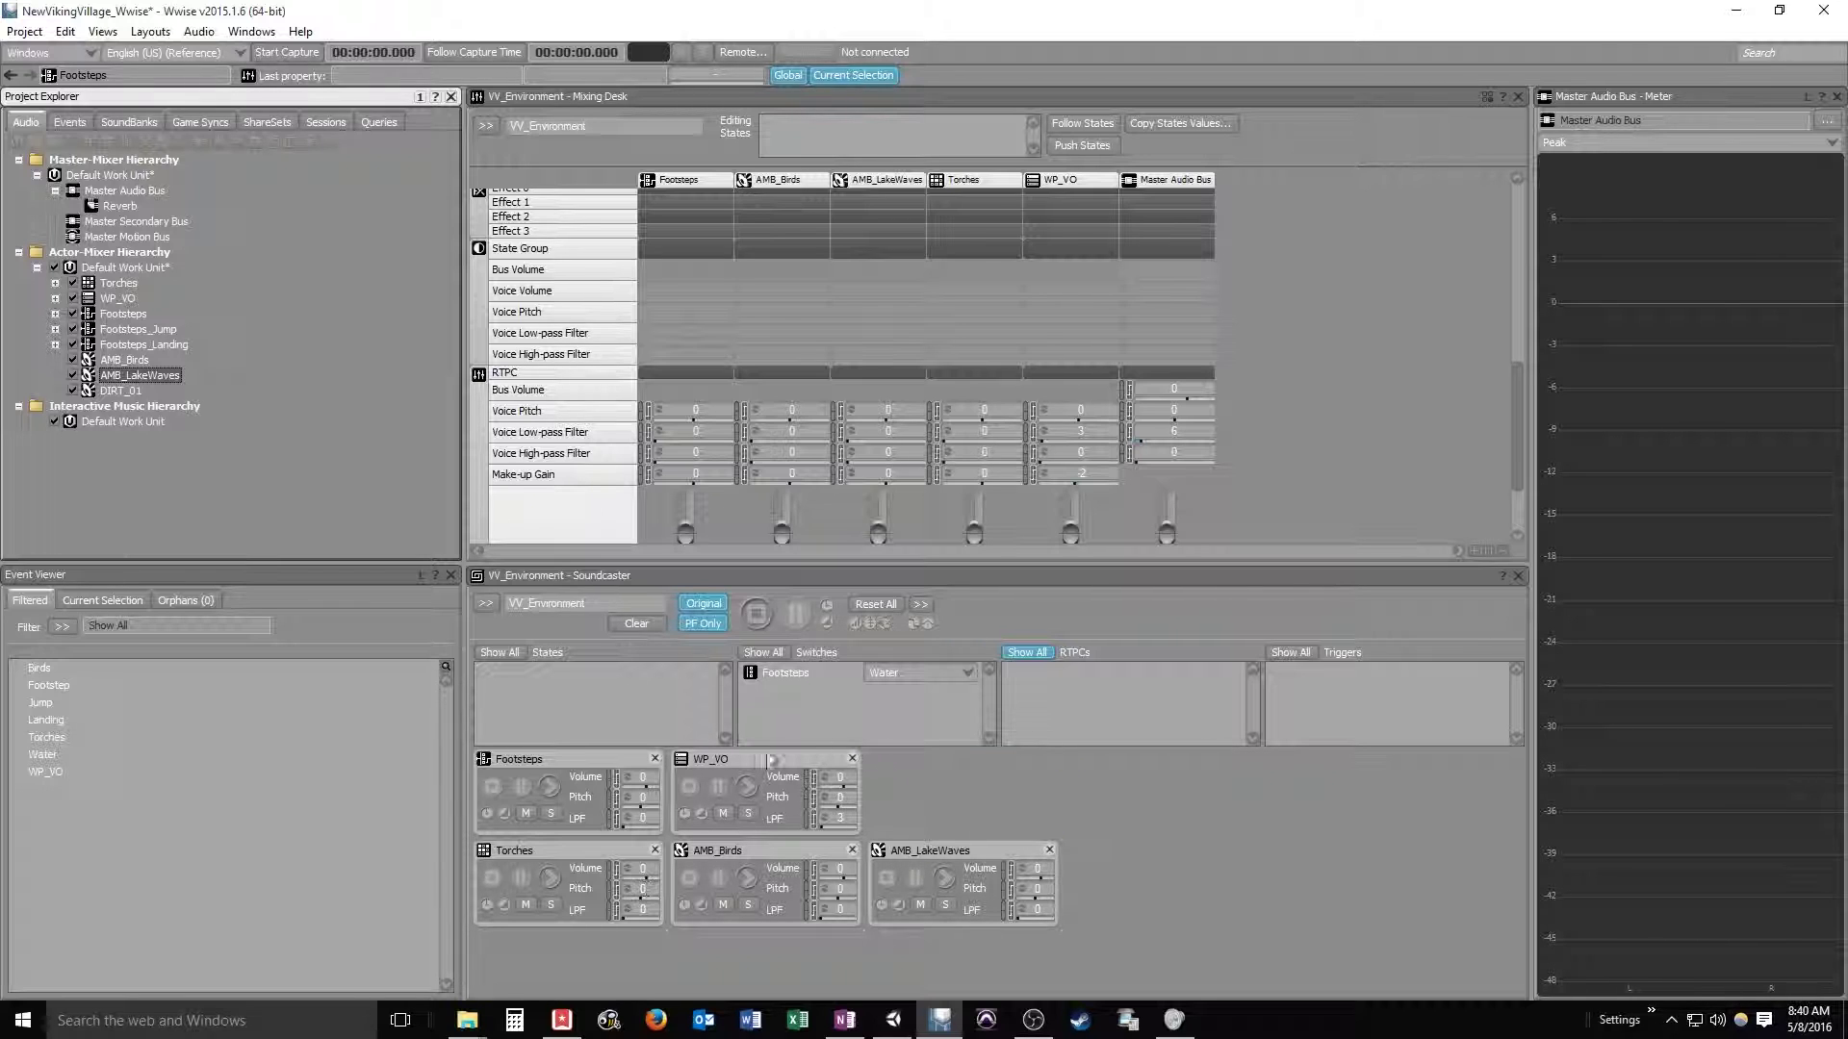
# Start playback of Torches, AMB_Birds and AMB_LakeWaves in the Soundcaster.
pyautogui.click(558, 876)
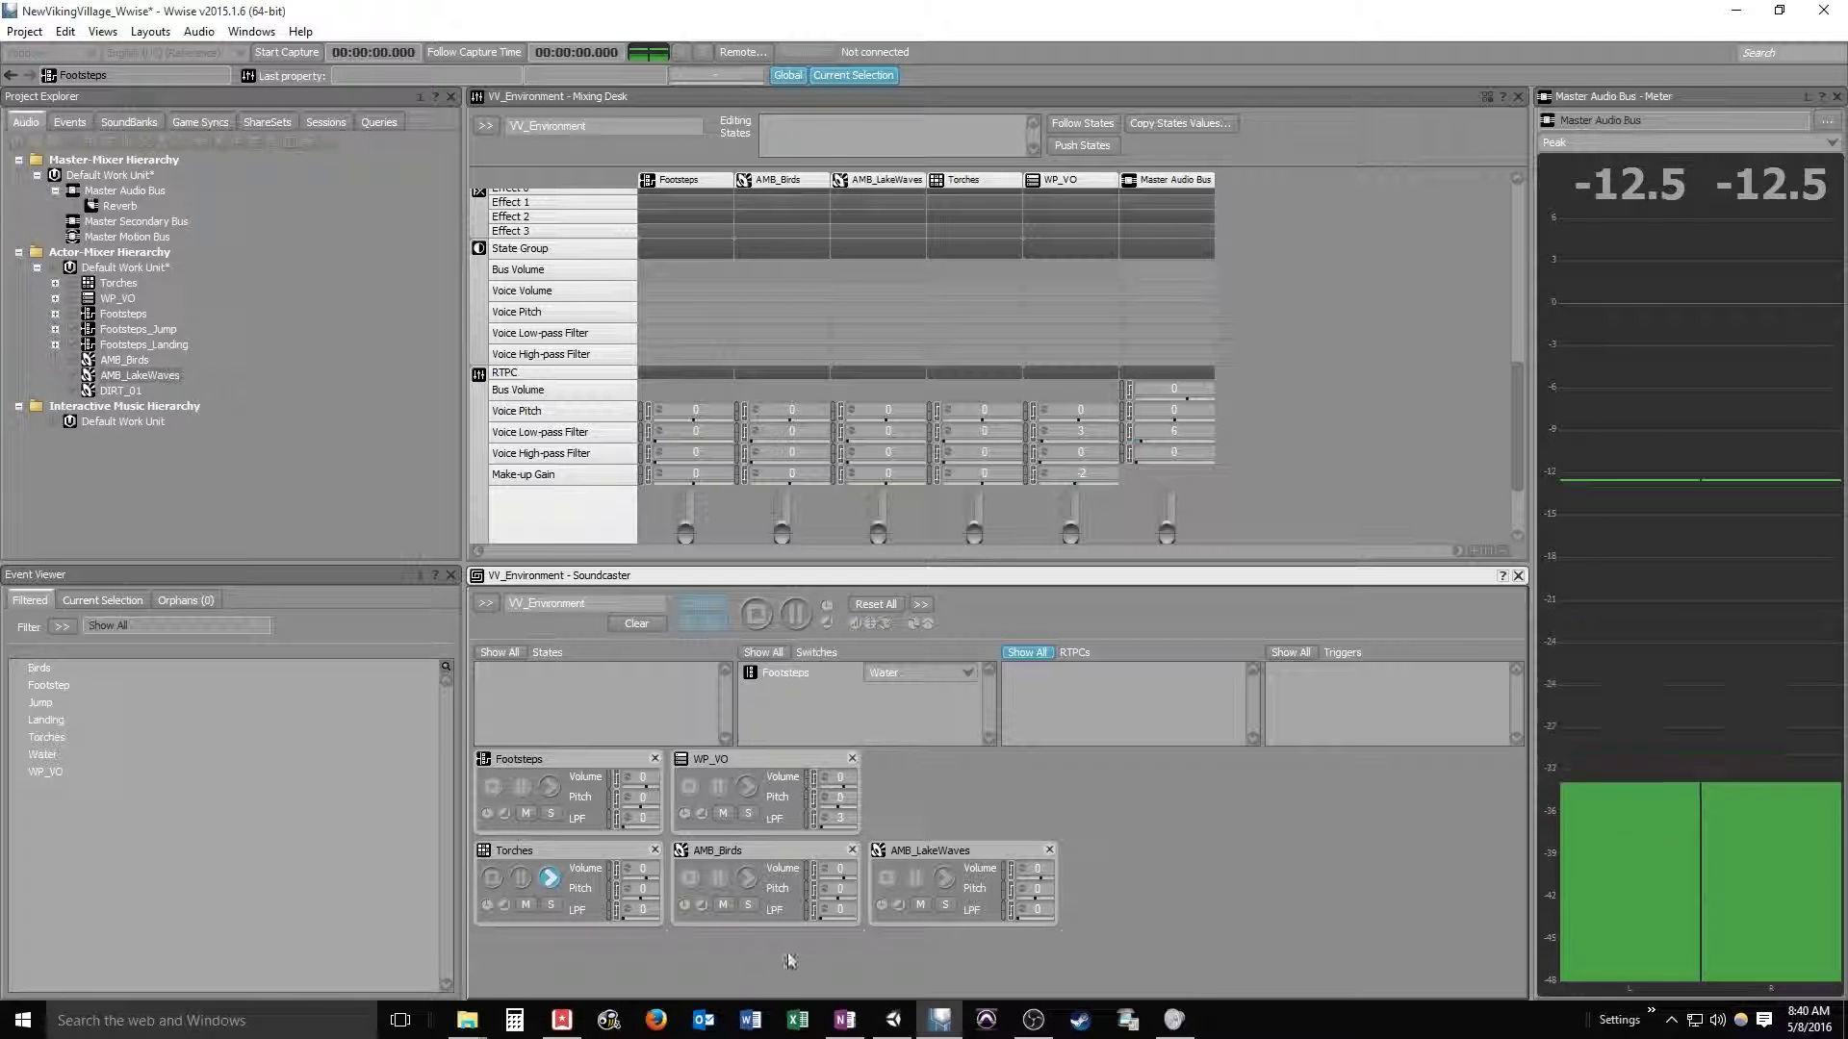
pyautogui.click(749, 875)
pyautogui.click(943, 876)
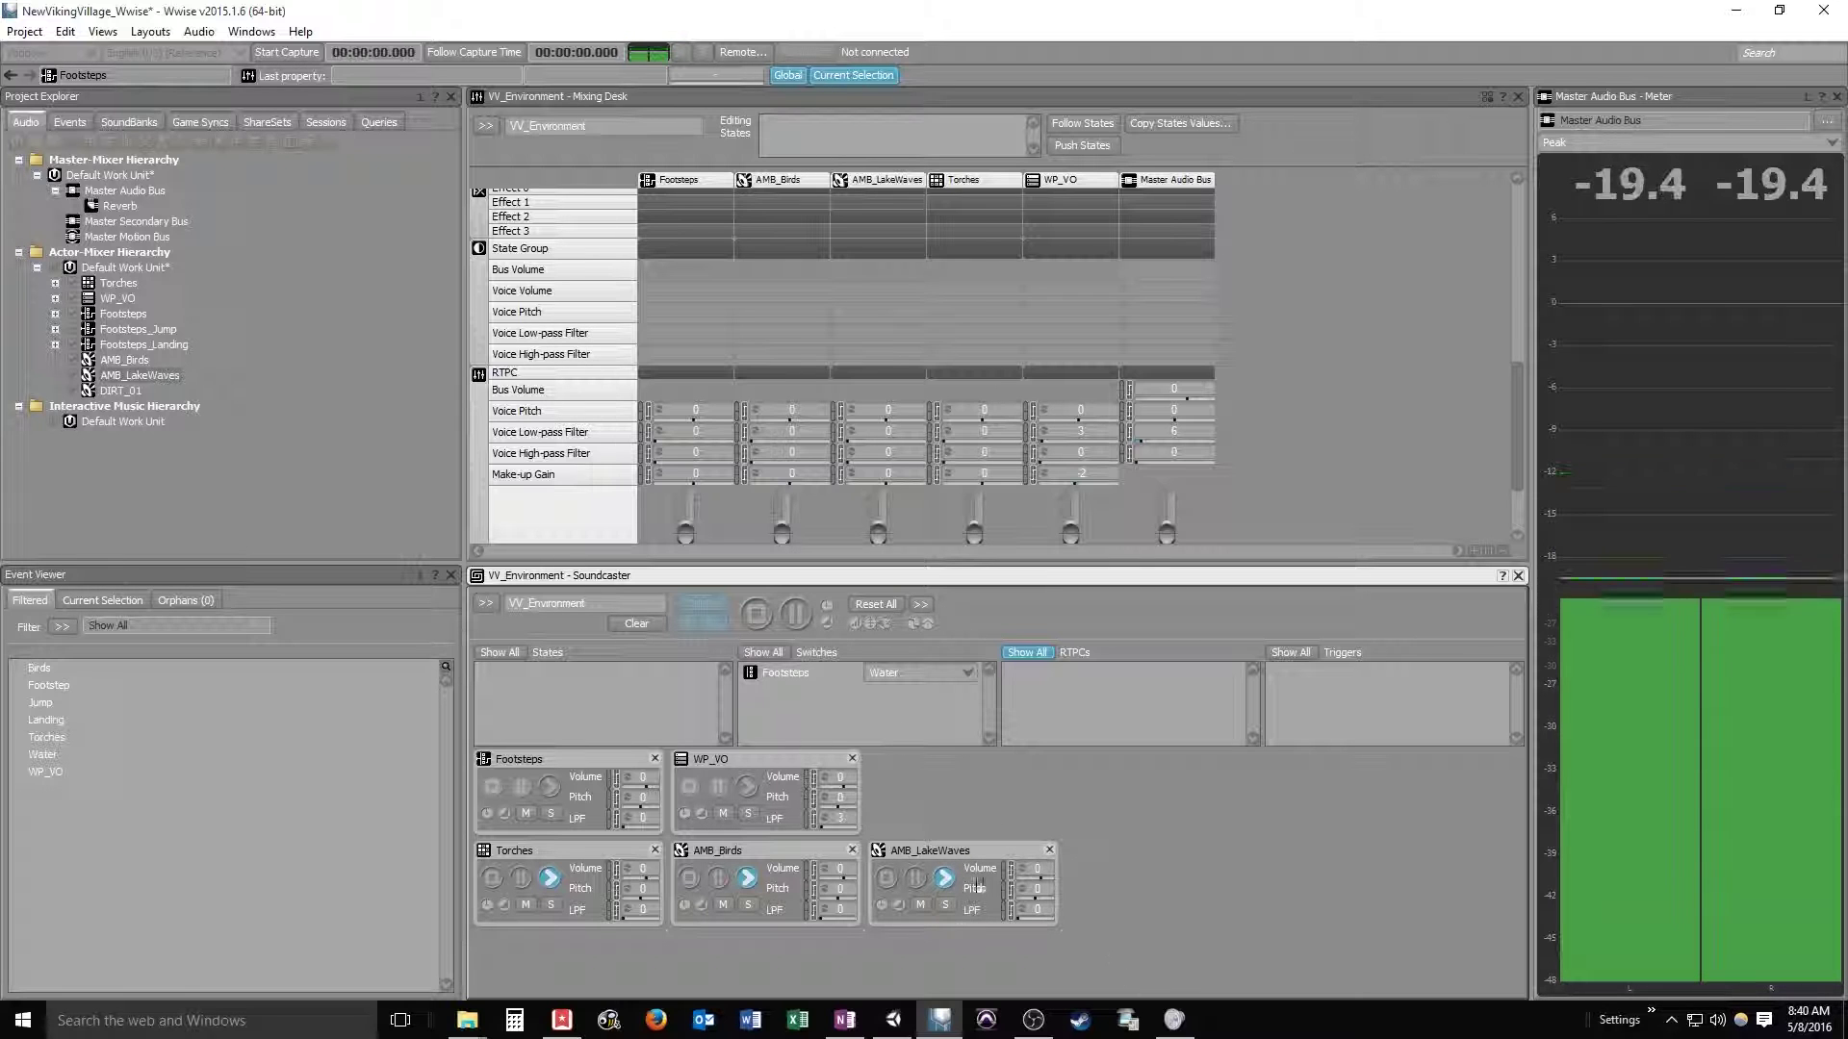
# Lower the AMB_LakeWaves and AMB_Birds voice volumes to -4.
pyautogui.scroll(-3, 1515, 418)
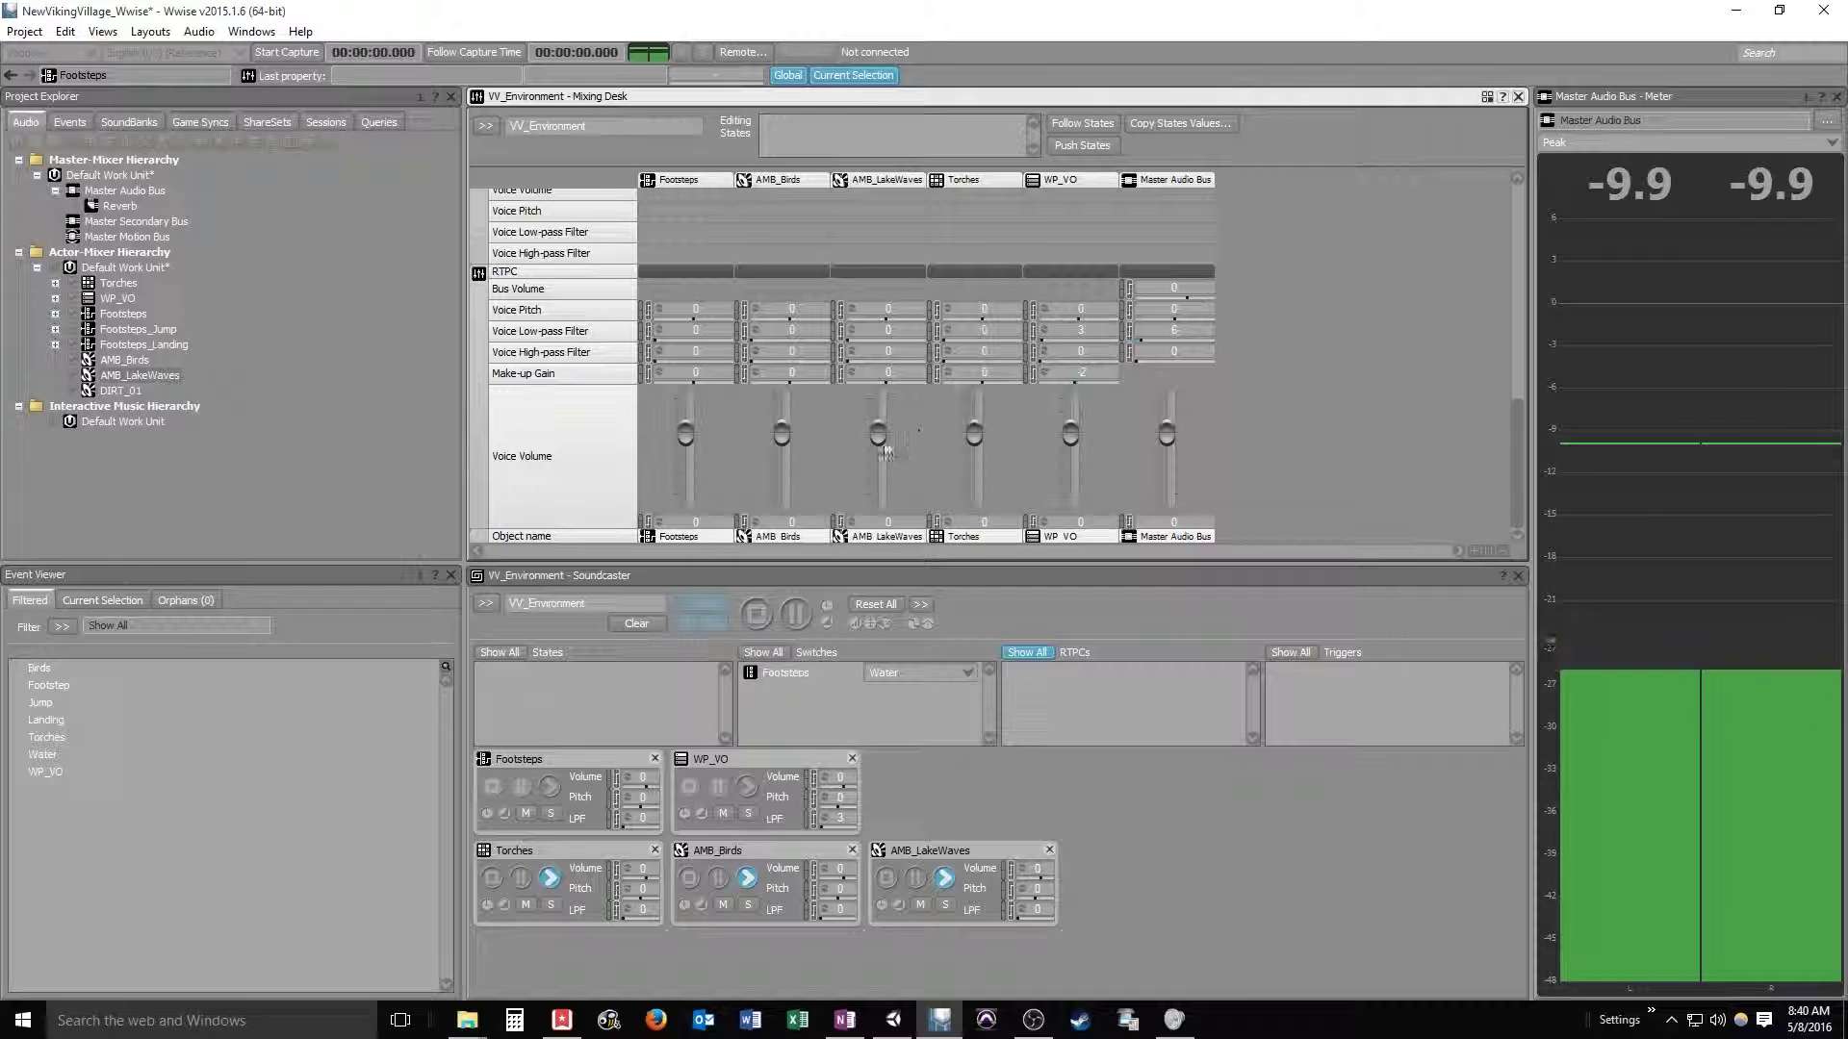
pyautogui.moveTo(887, 450); pyautogui.dragTo(886, 459)
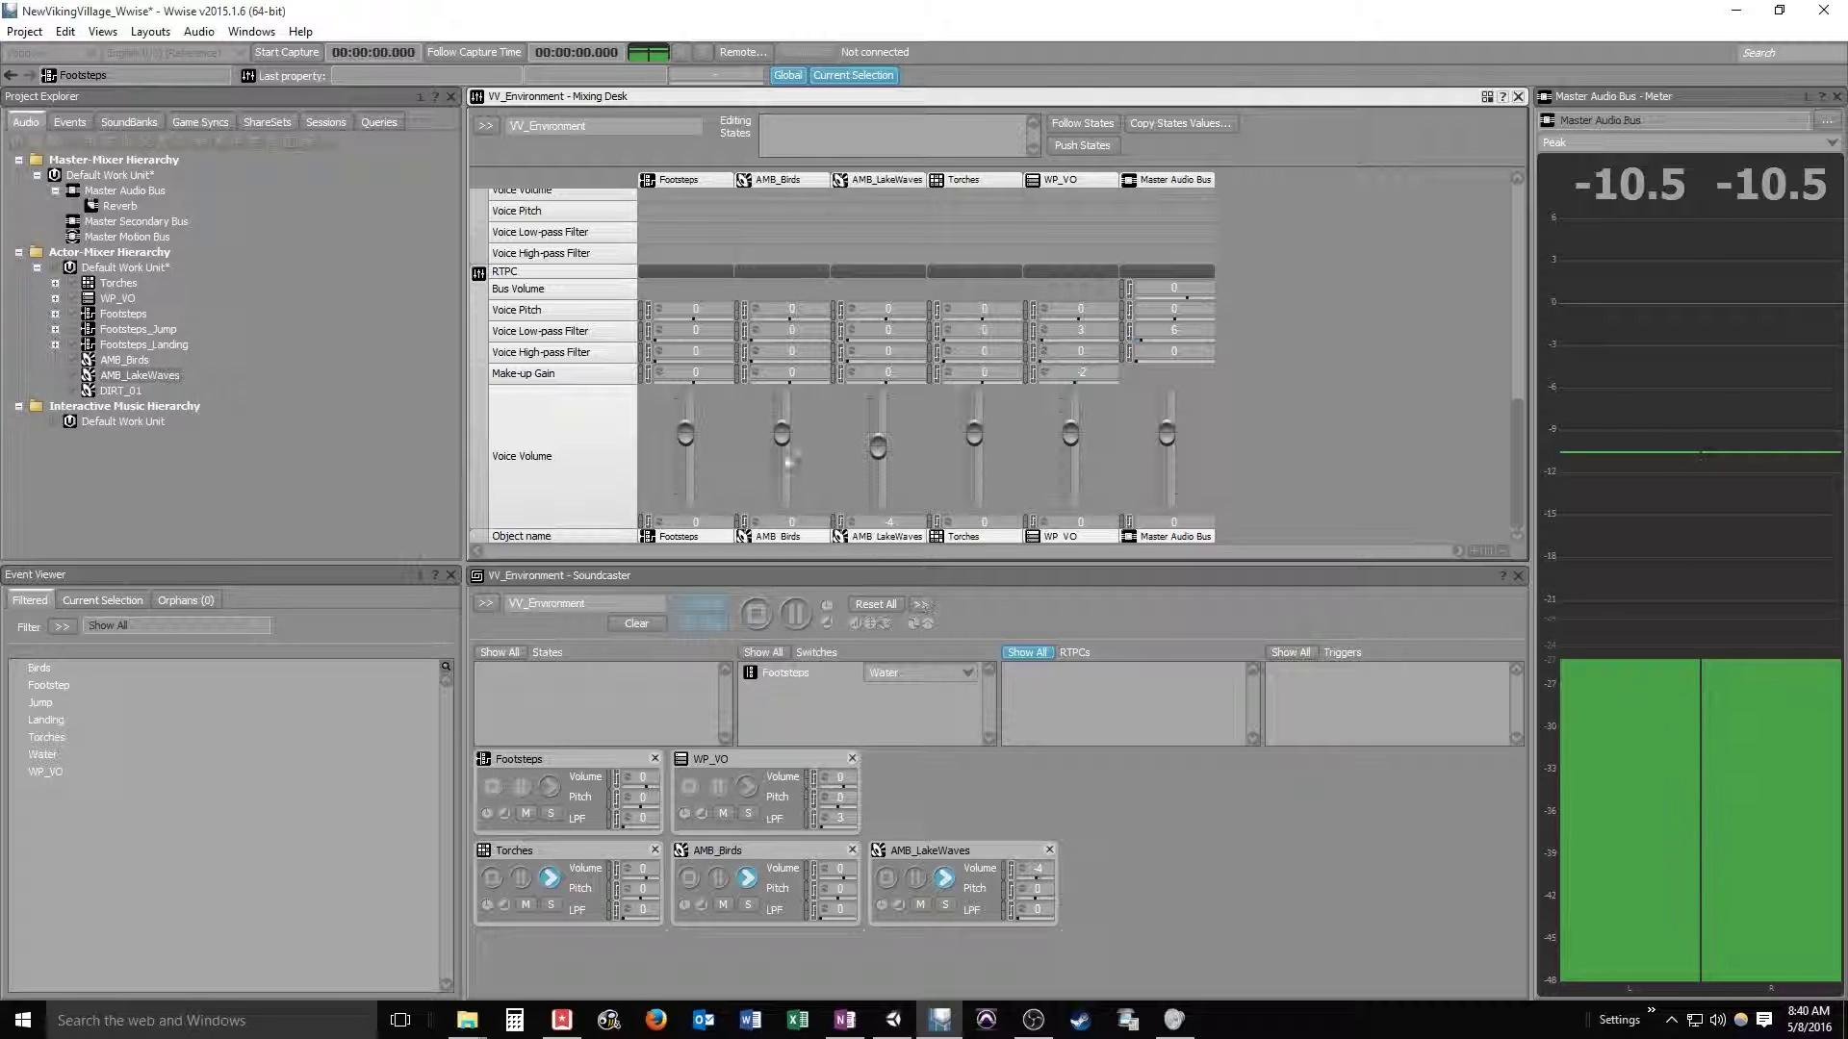
pyautogui.moveTo(782, 433); pyautogui.dragTo(782, 441)
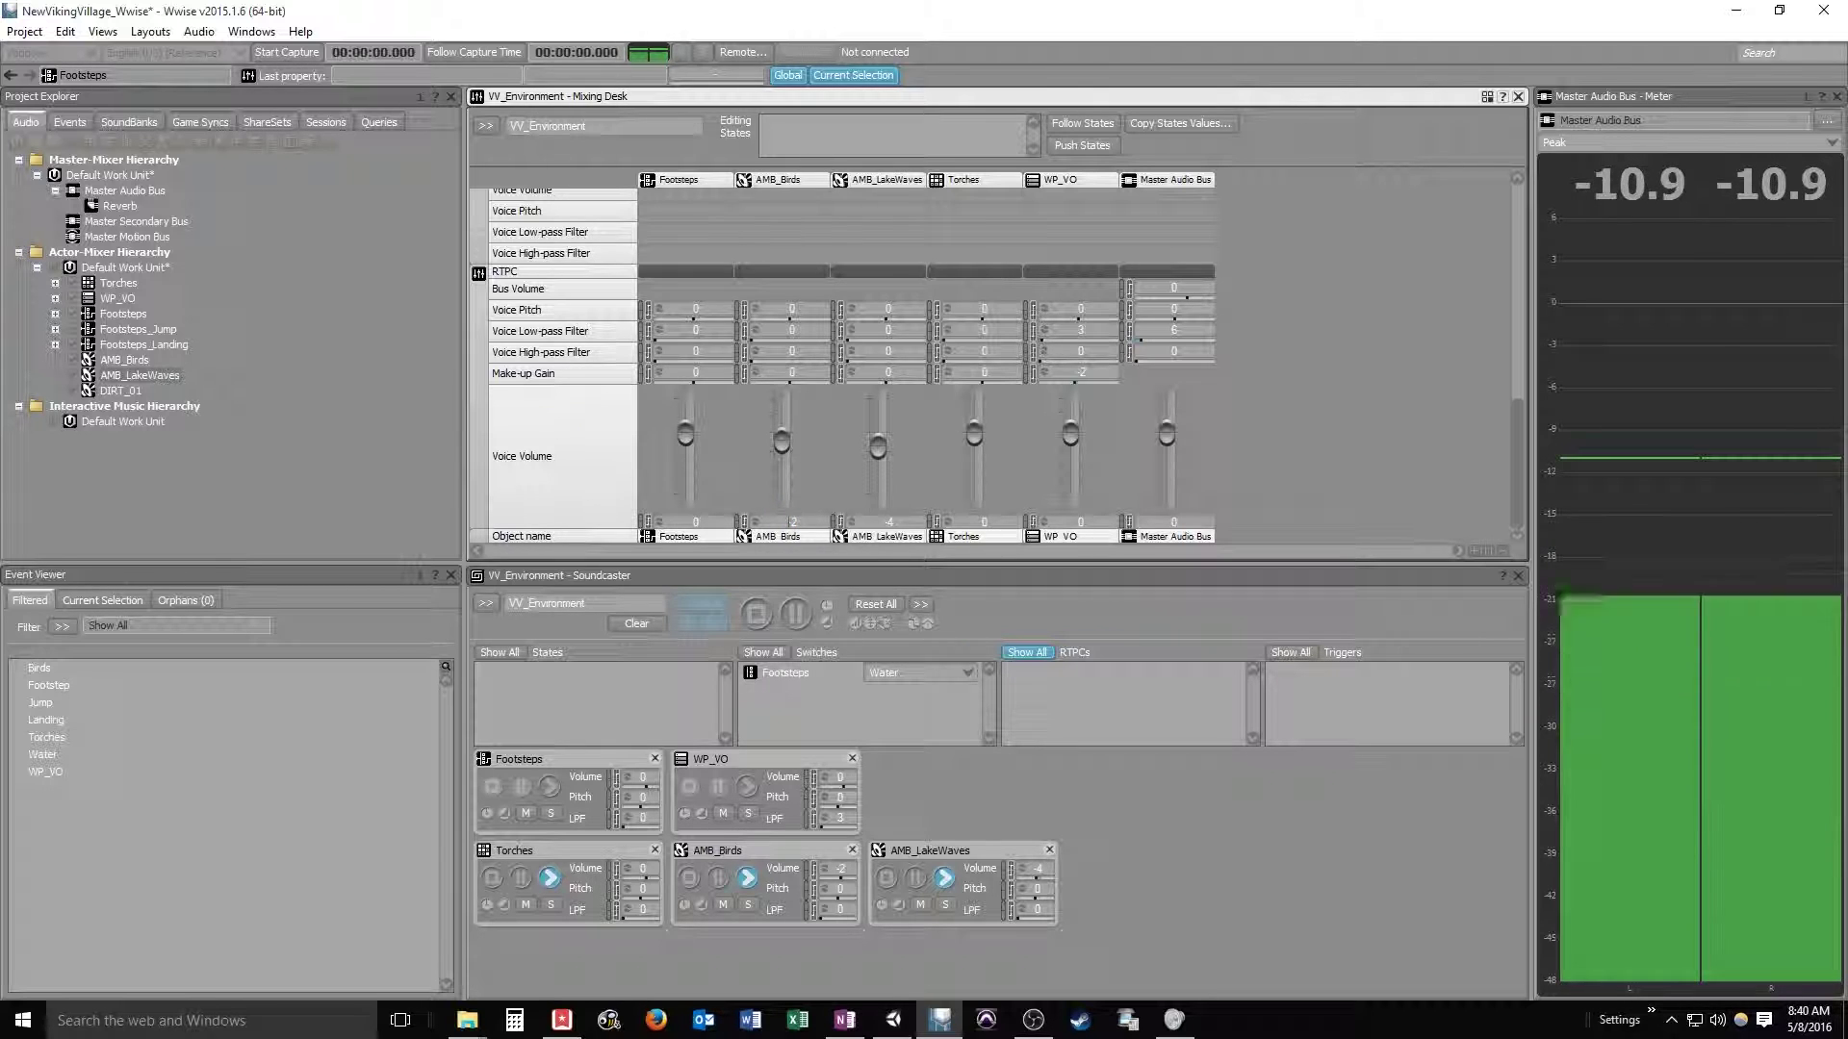
pyautogui.moveTo(782, 444); pyautogui.dragTo(781, 448)
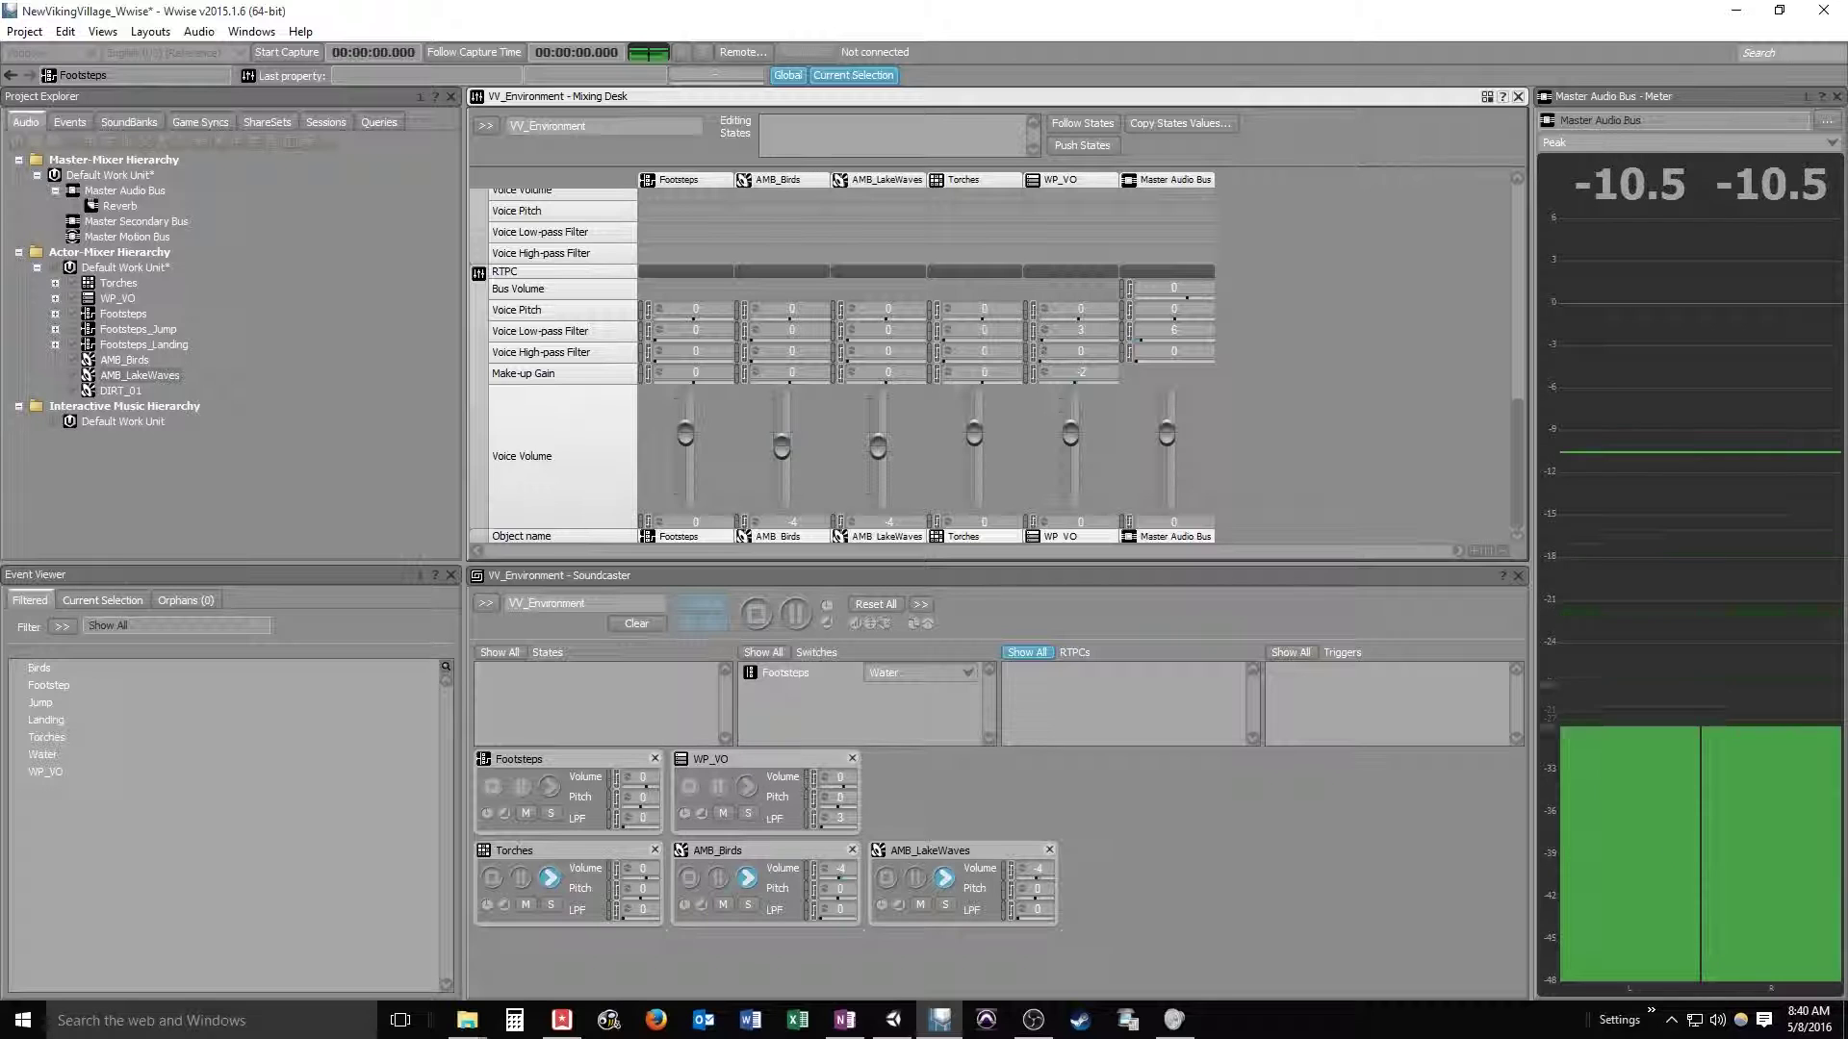
# Audition Footsteps, then set its surface switch to Dirt and play it.
pyautogui.click(553, 793)
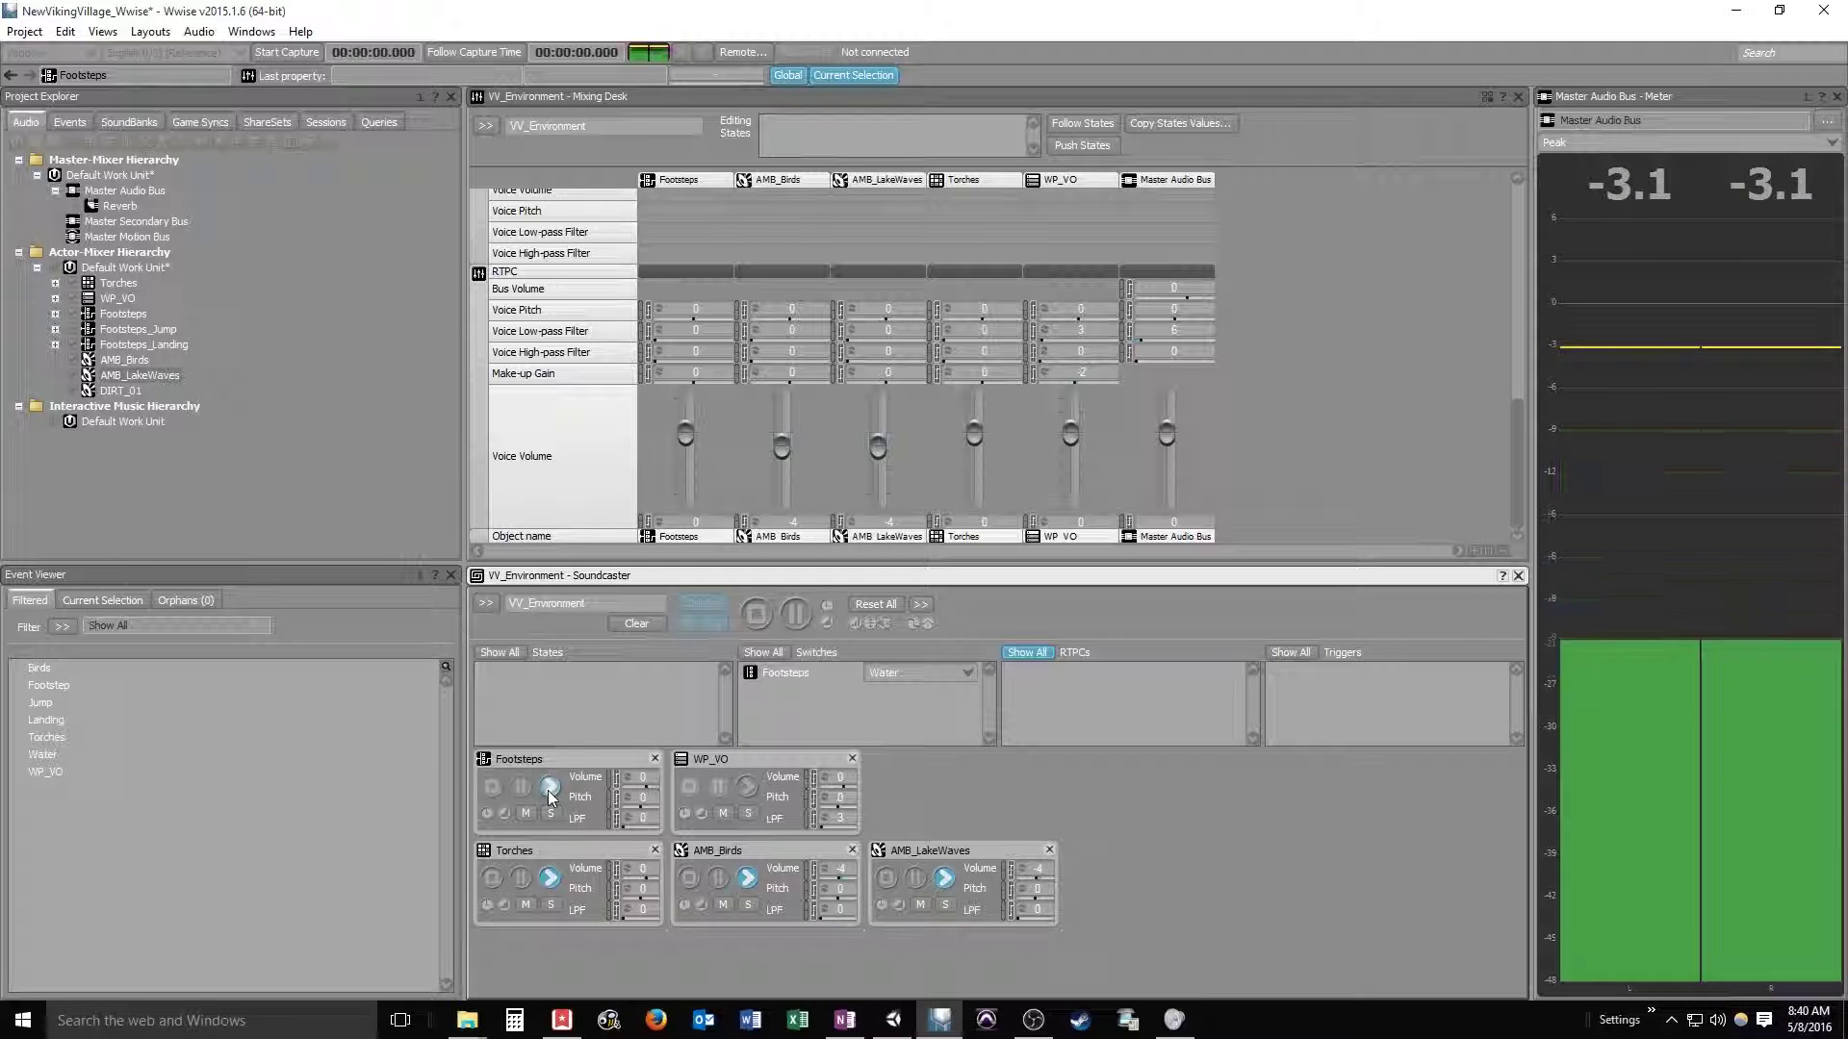
pyautogui.click(546, 789)
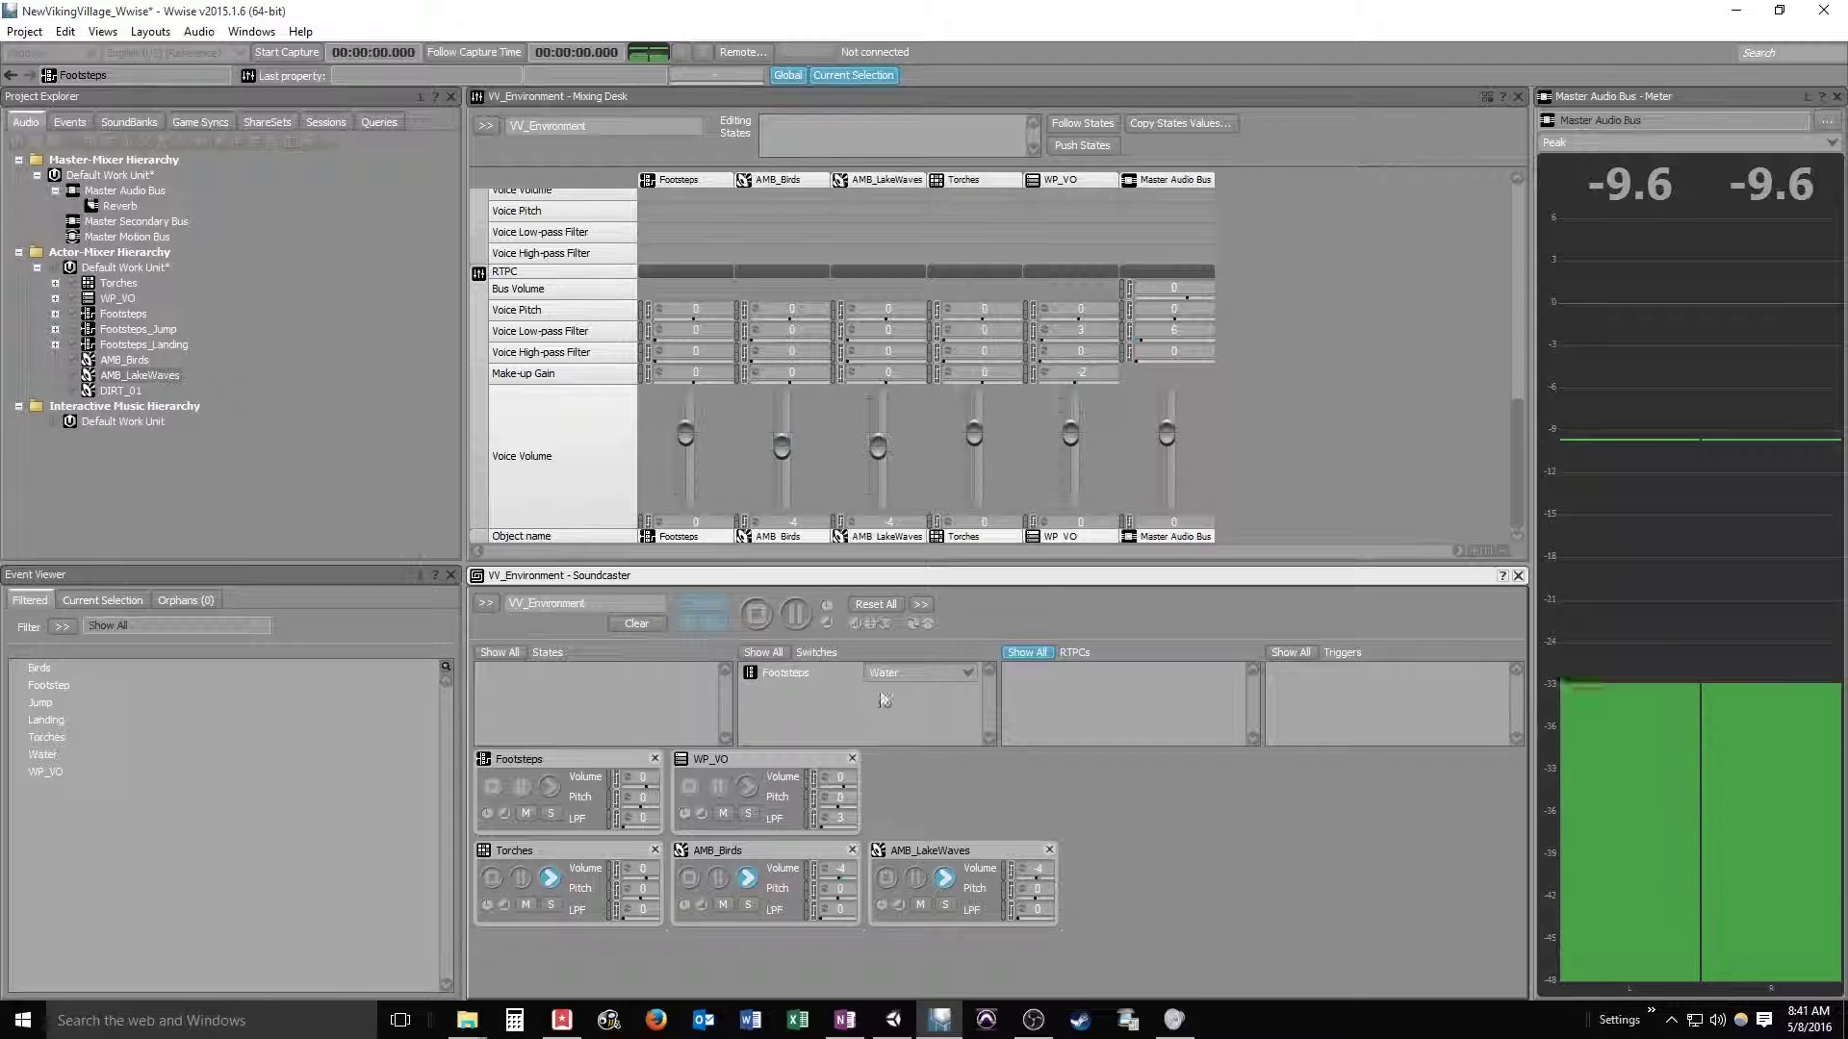
pyautogui.click(967, 671)
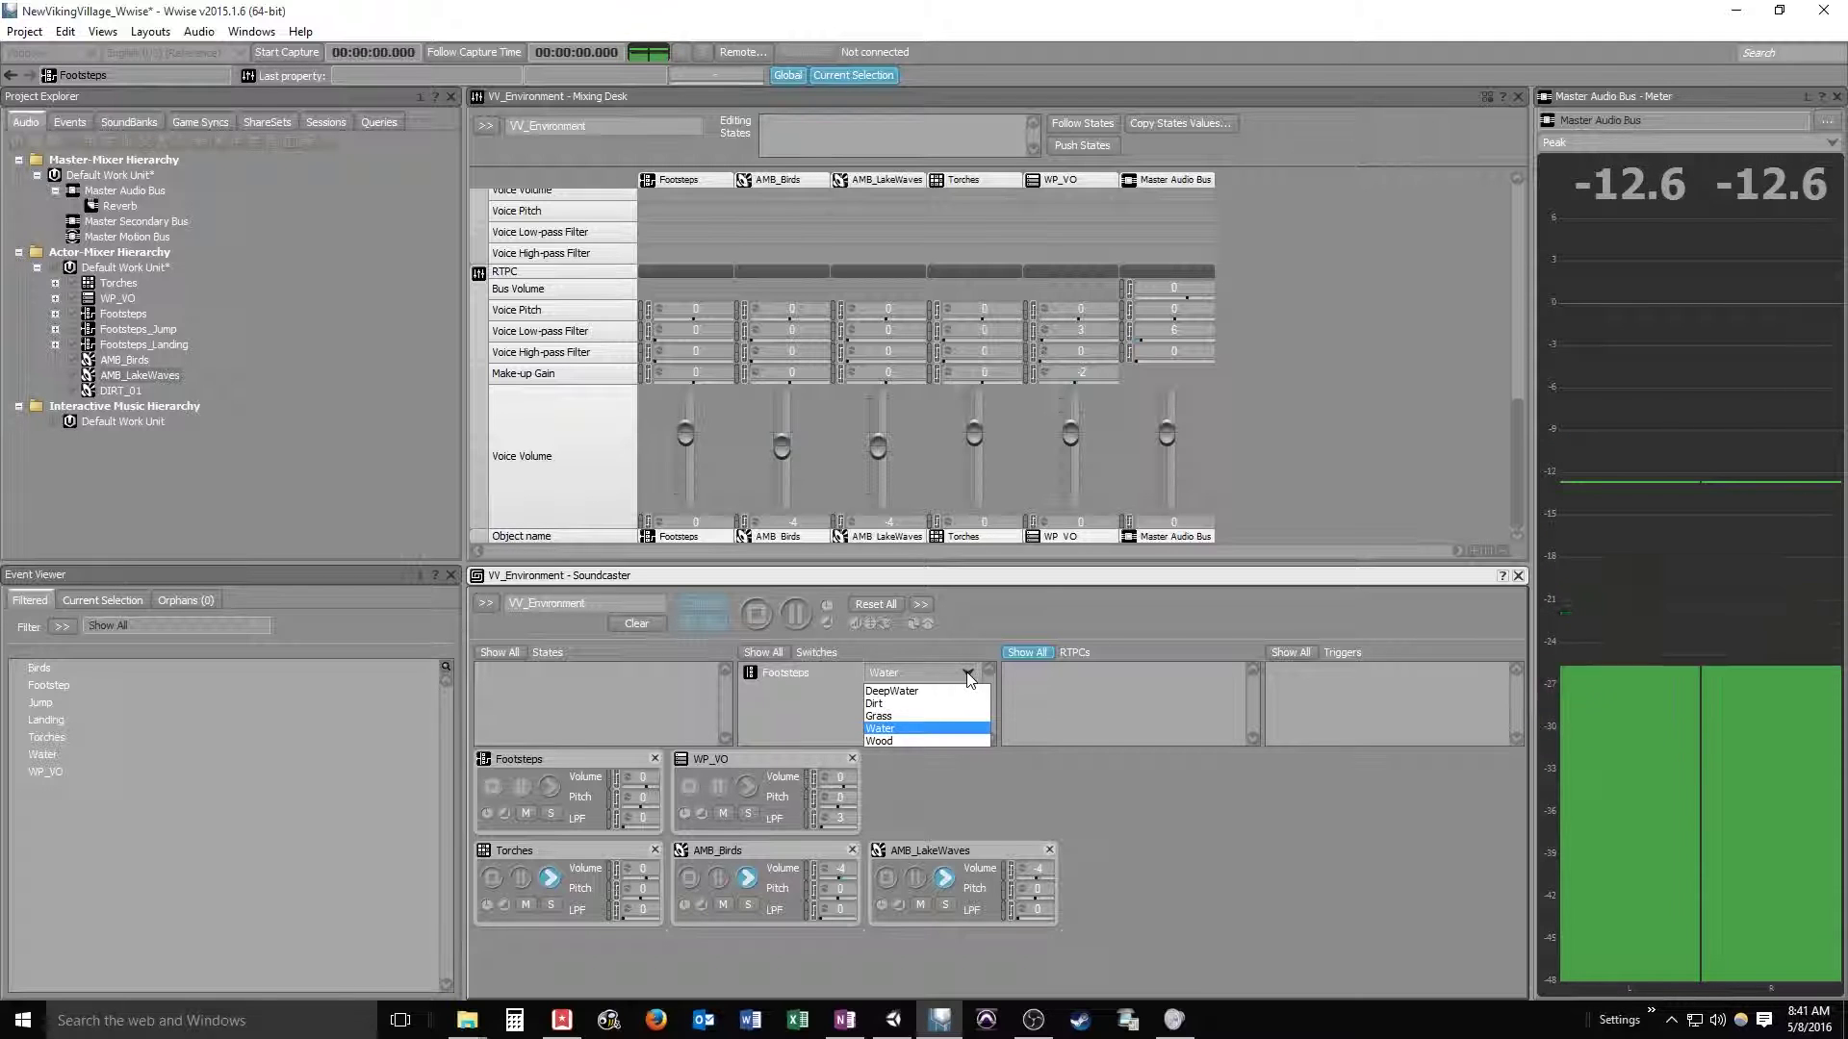
pyautogui.click(905, 692)
pyautogui.click(551, 787)
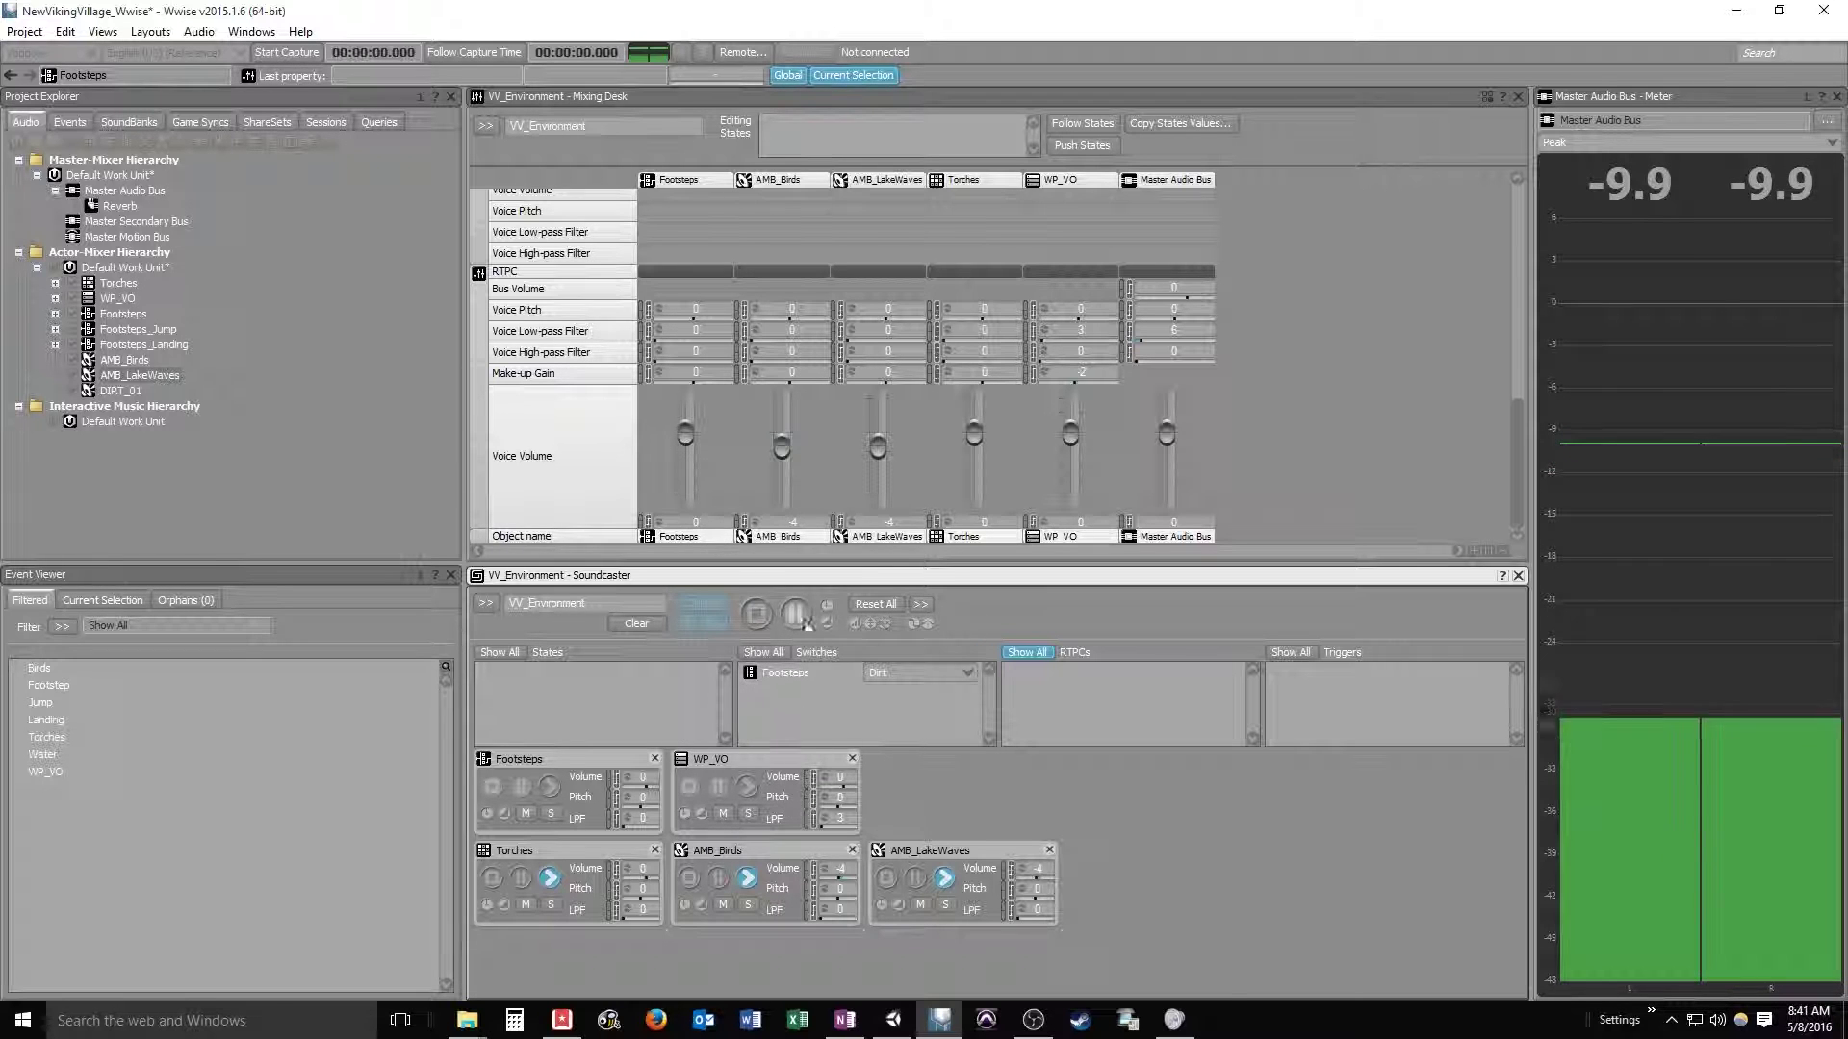
# Raise the Footsteps voice volume and replay it at the new level.
pyautogui.click(688, 435)
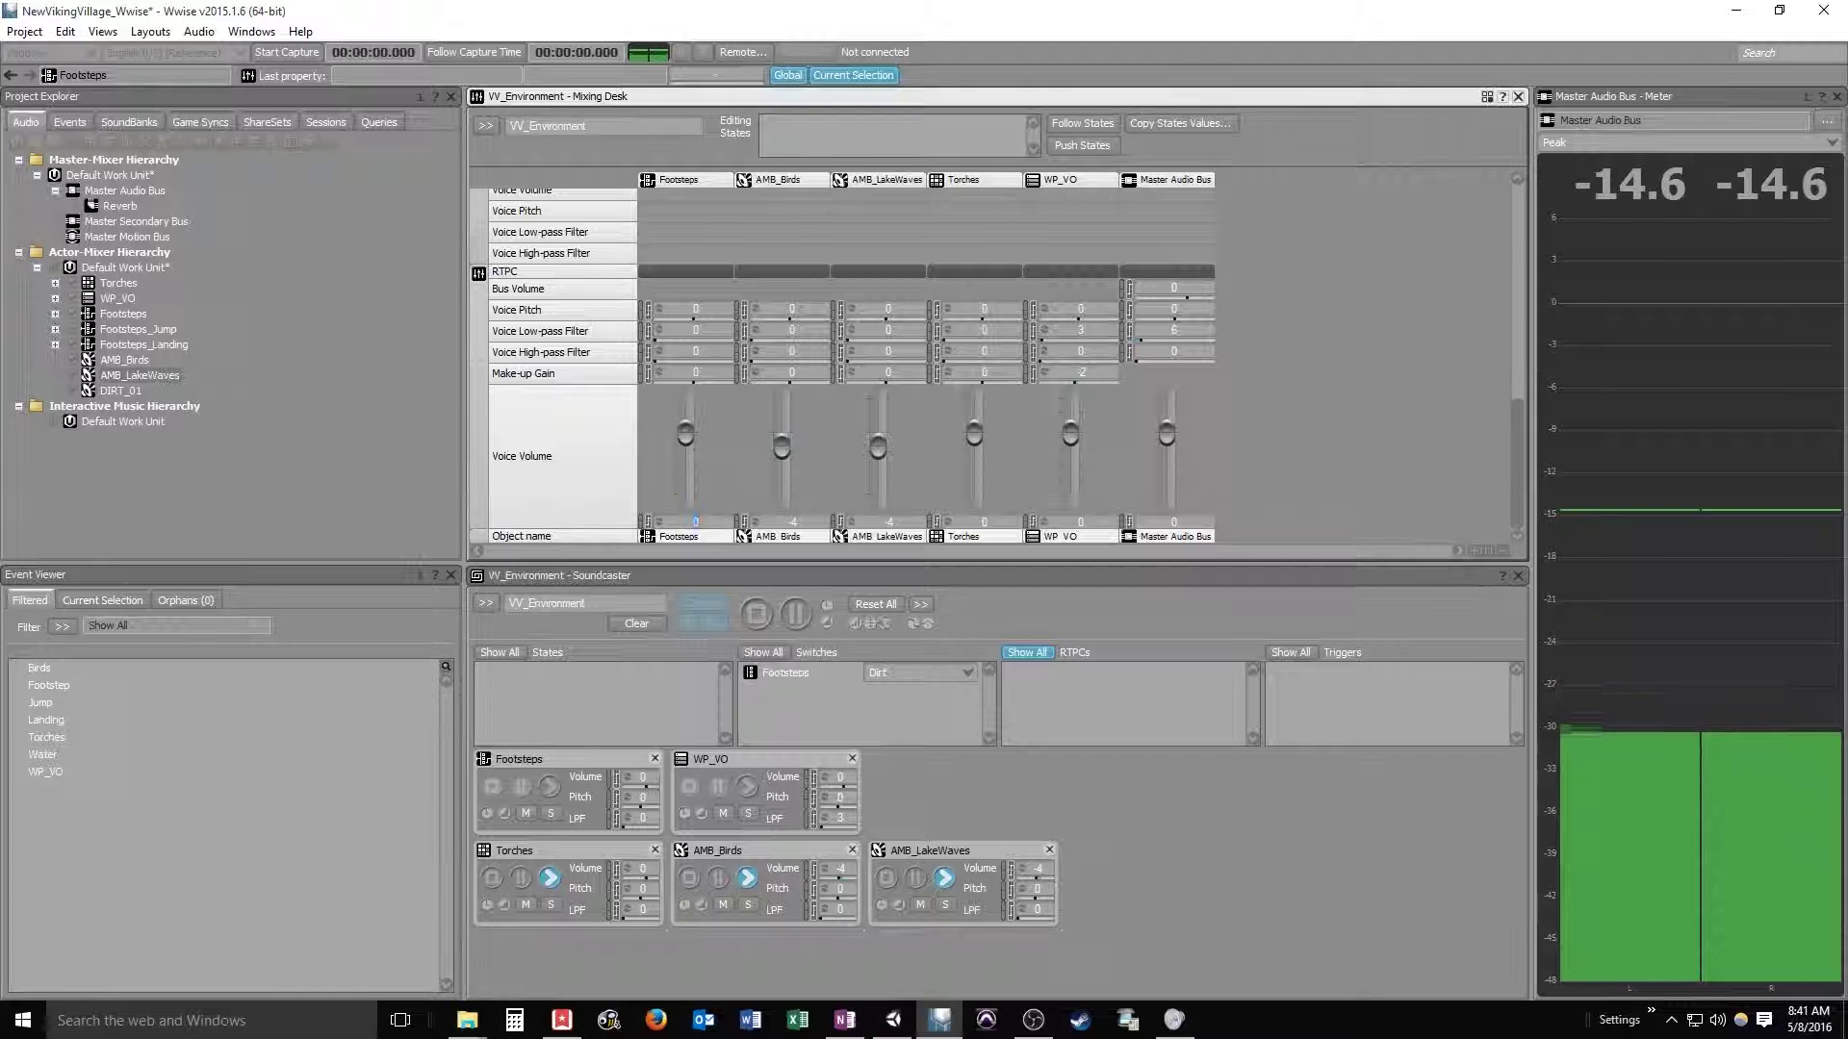
pyautogui.moveTo(687, 435); pyautogui.dragTo(687, 421)
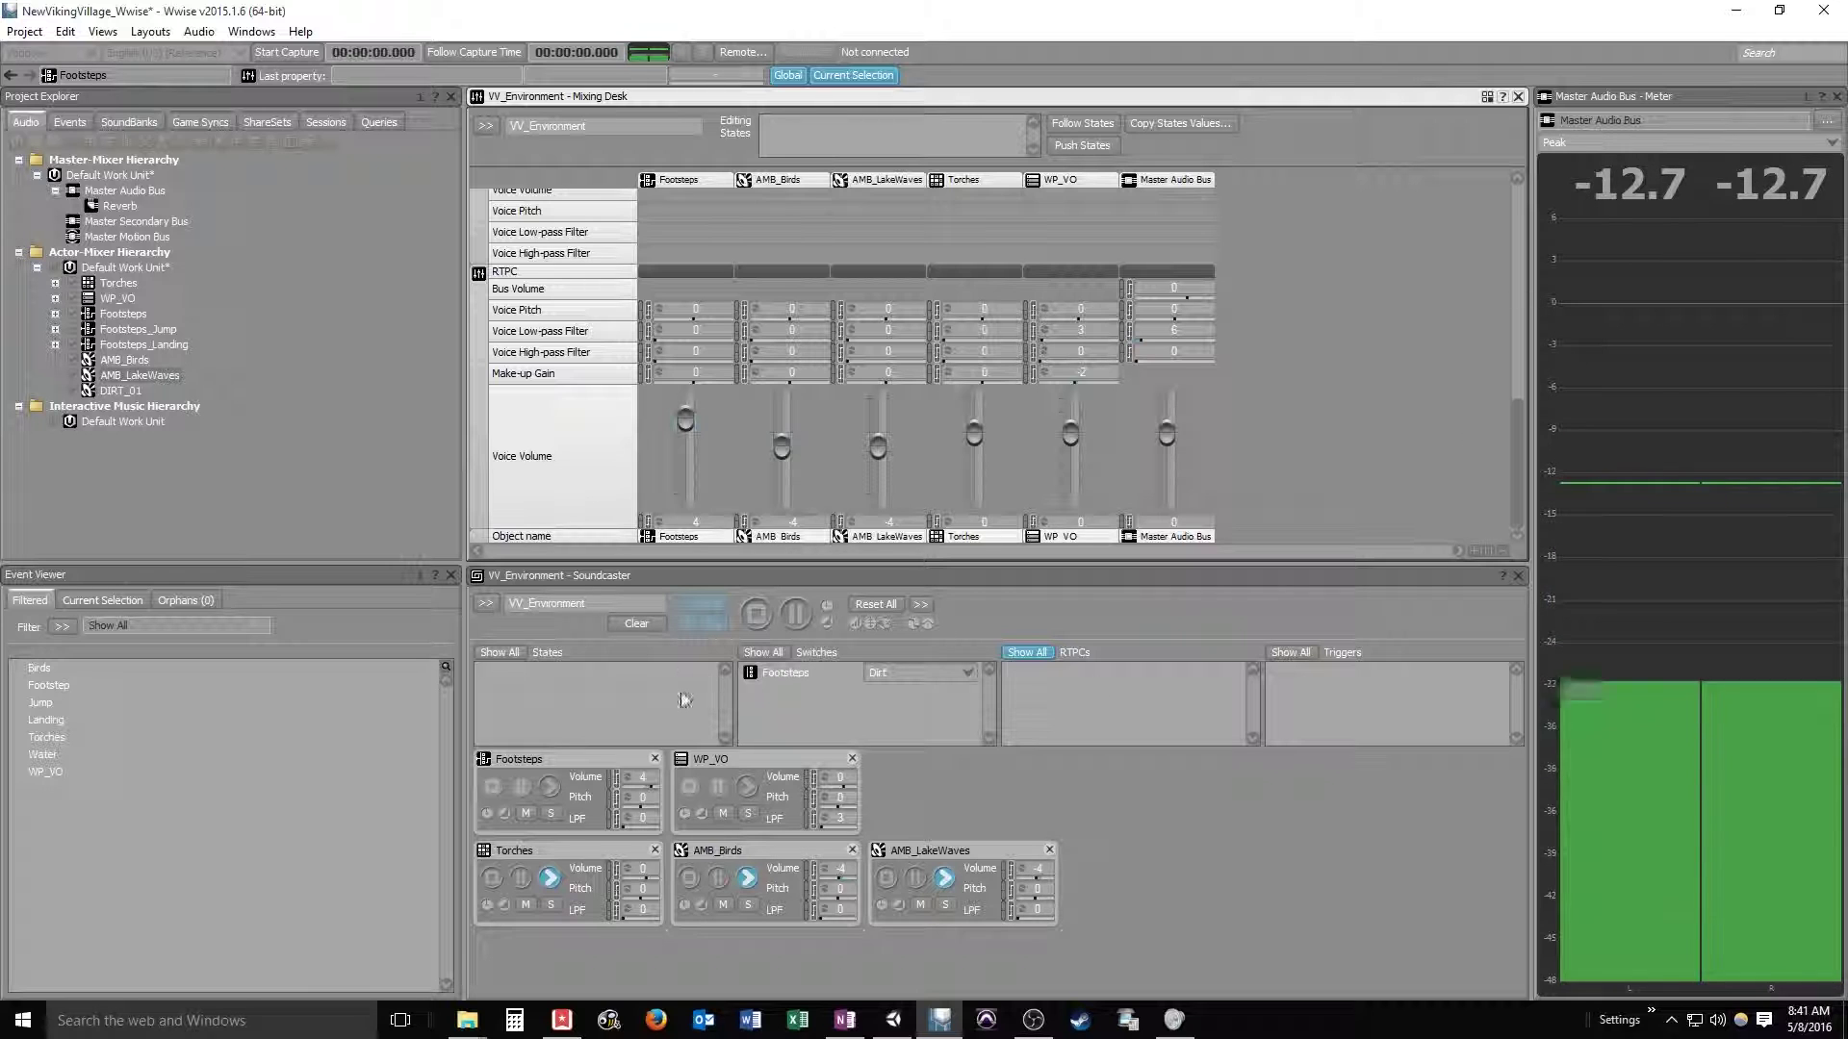
pyautogui.click(549, 787)
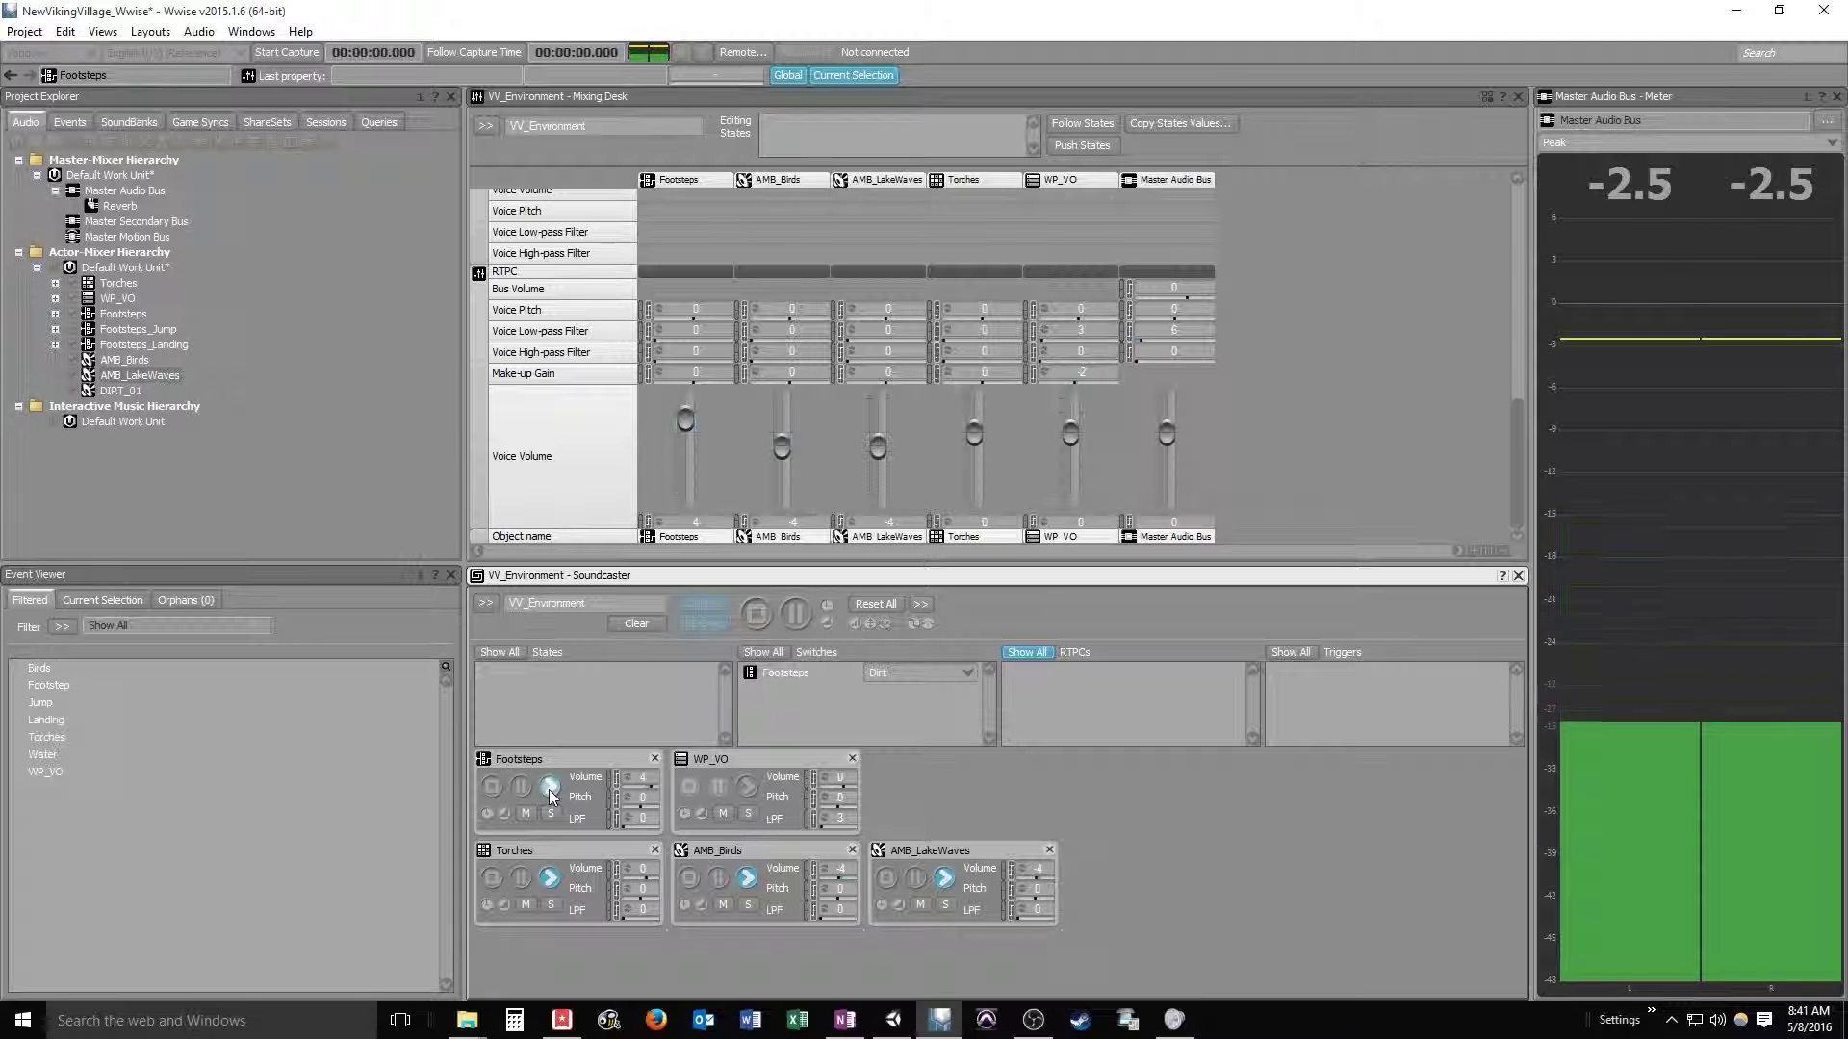
# Switch the Footsteps surface to Water and audition a couple of steps.
pyautogui.click(967, 674)
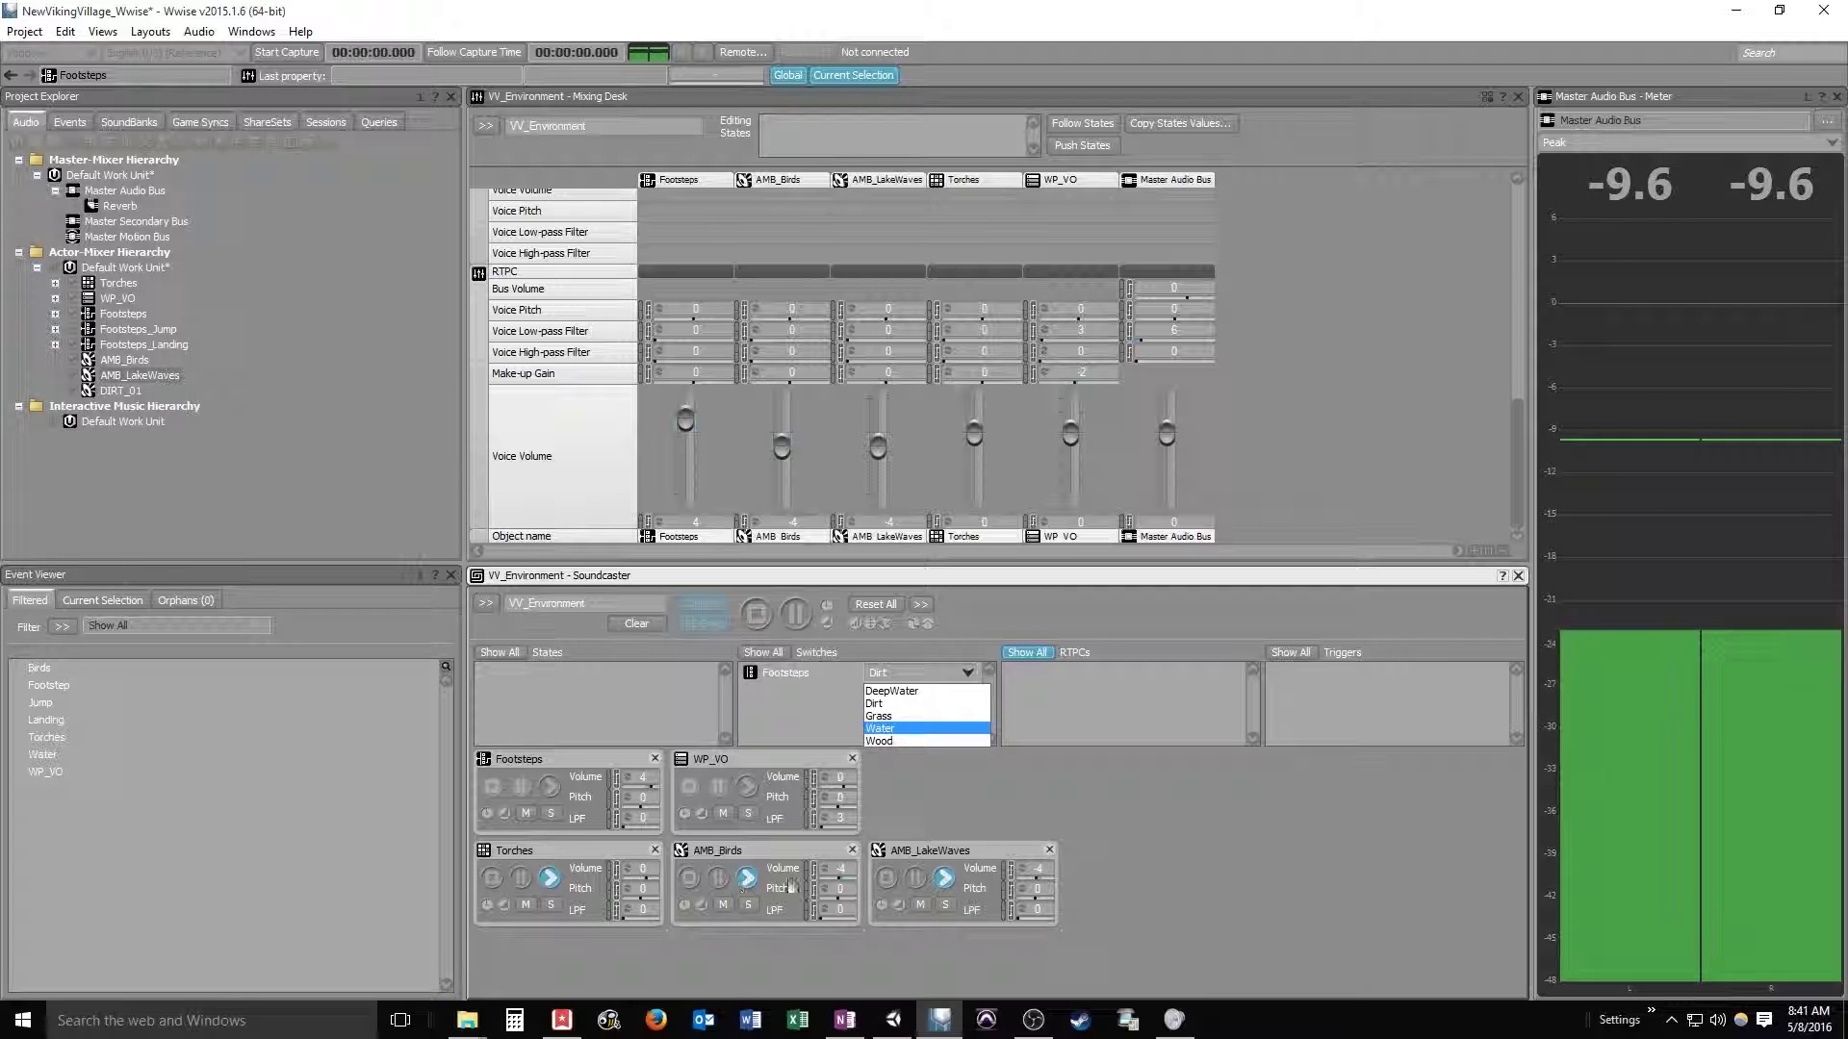
pyautogui.click(934, 736)
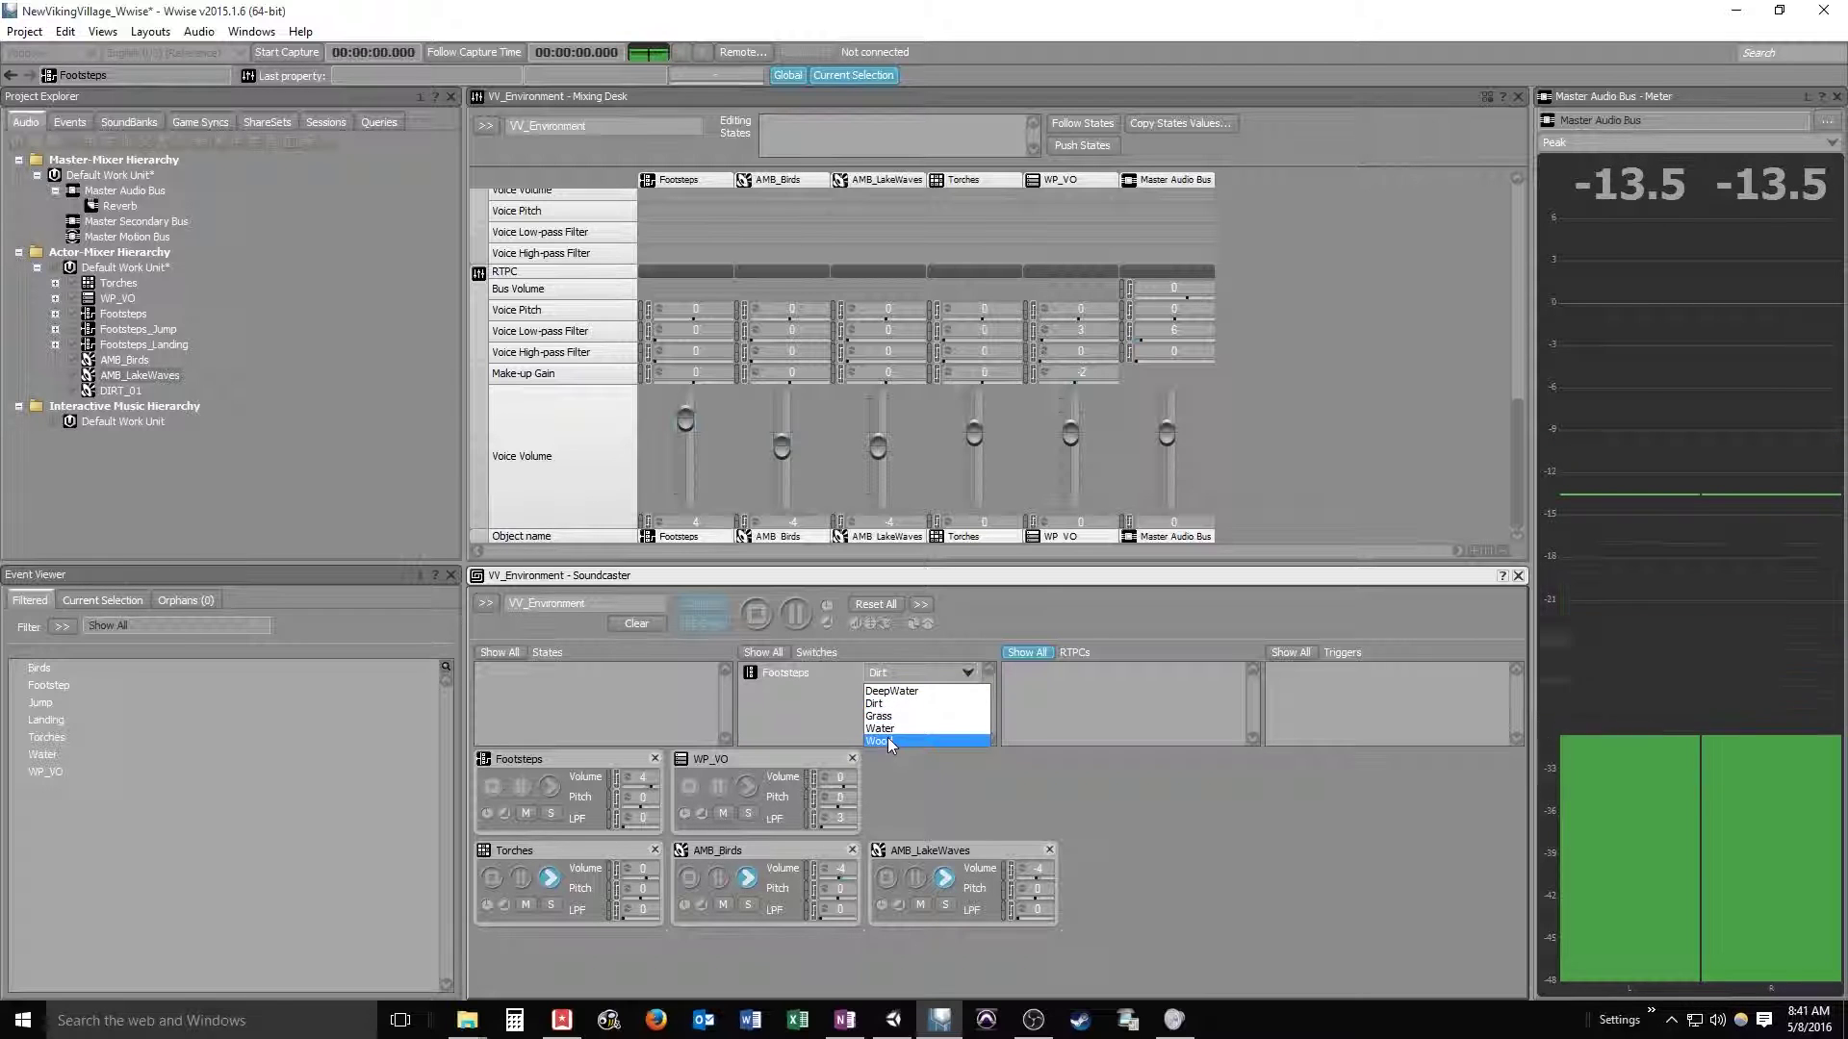
pyautogui.click(892, 729)
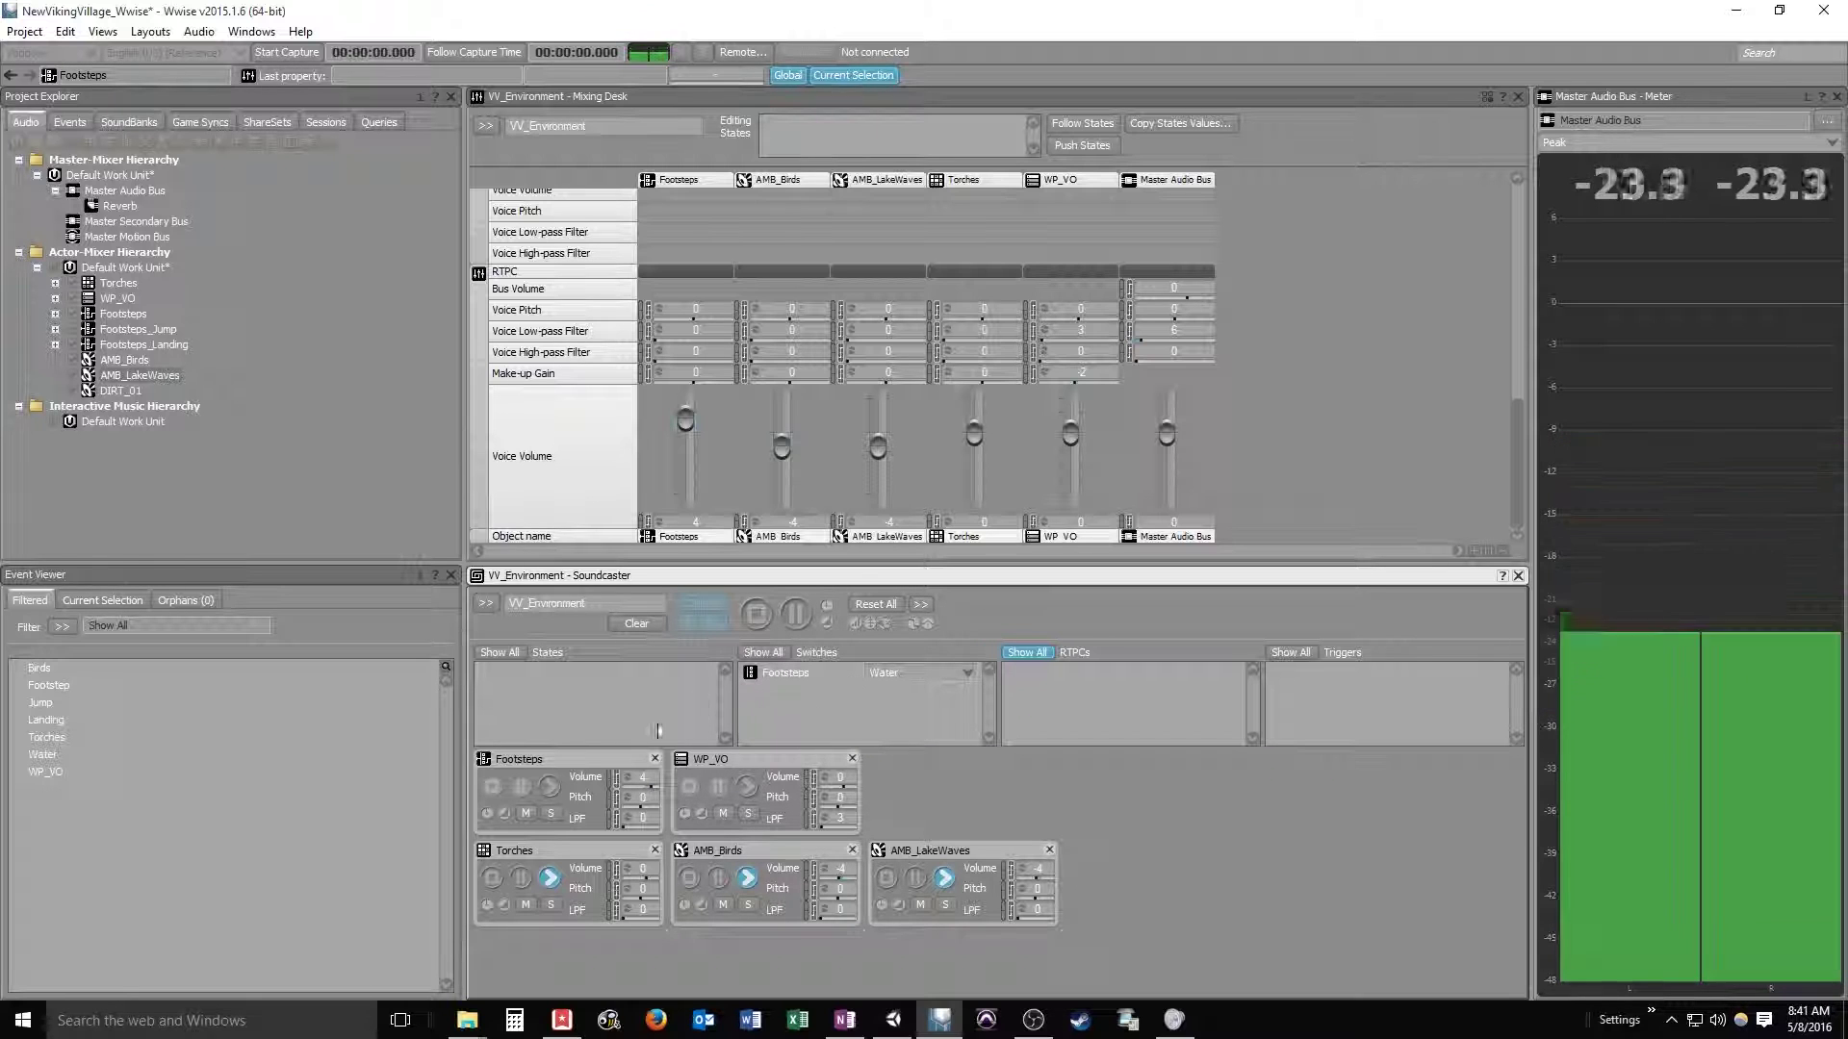
pyautogui.click(550, 786)
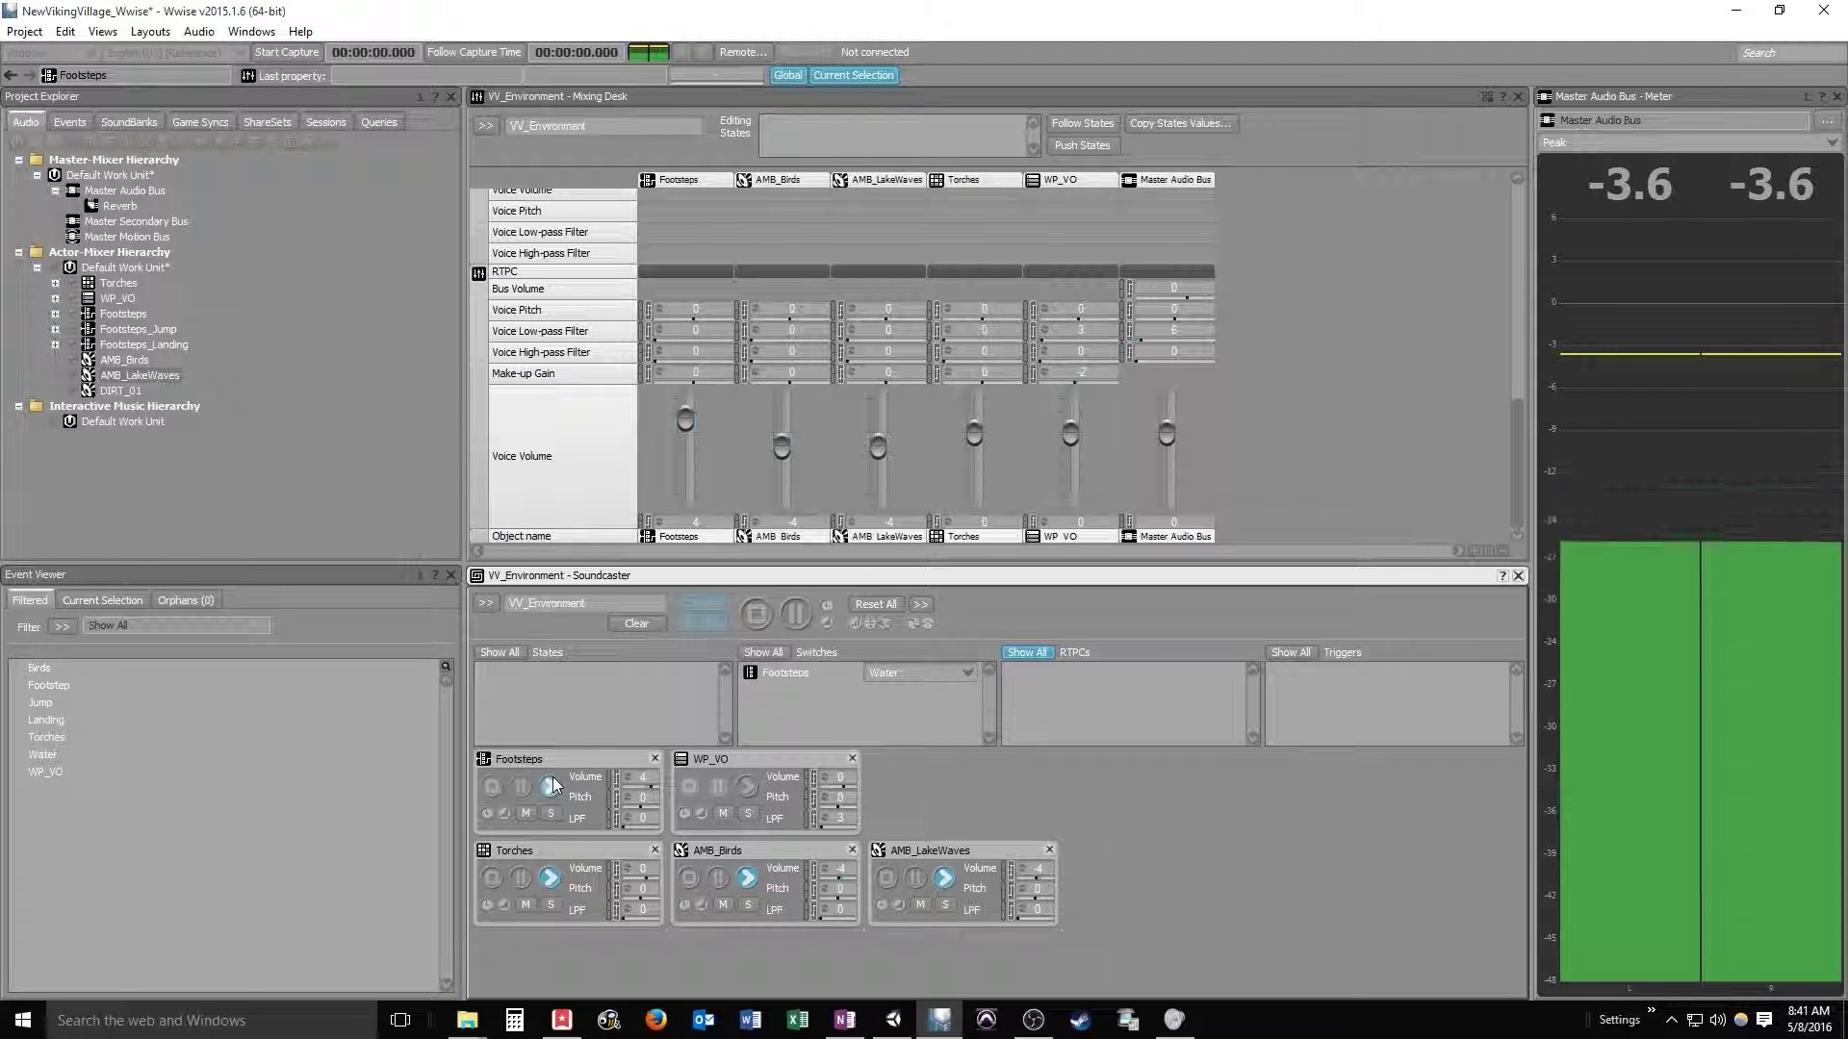
pyautogui.click(551, 786)
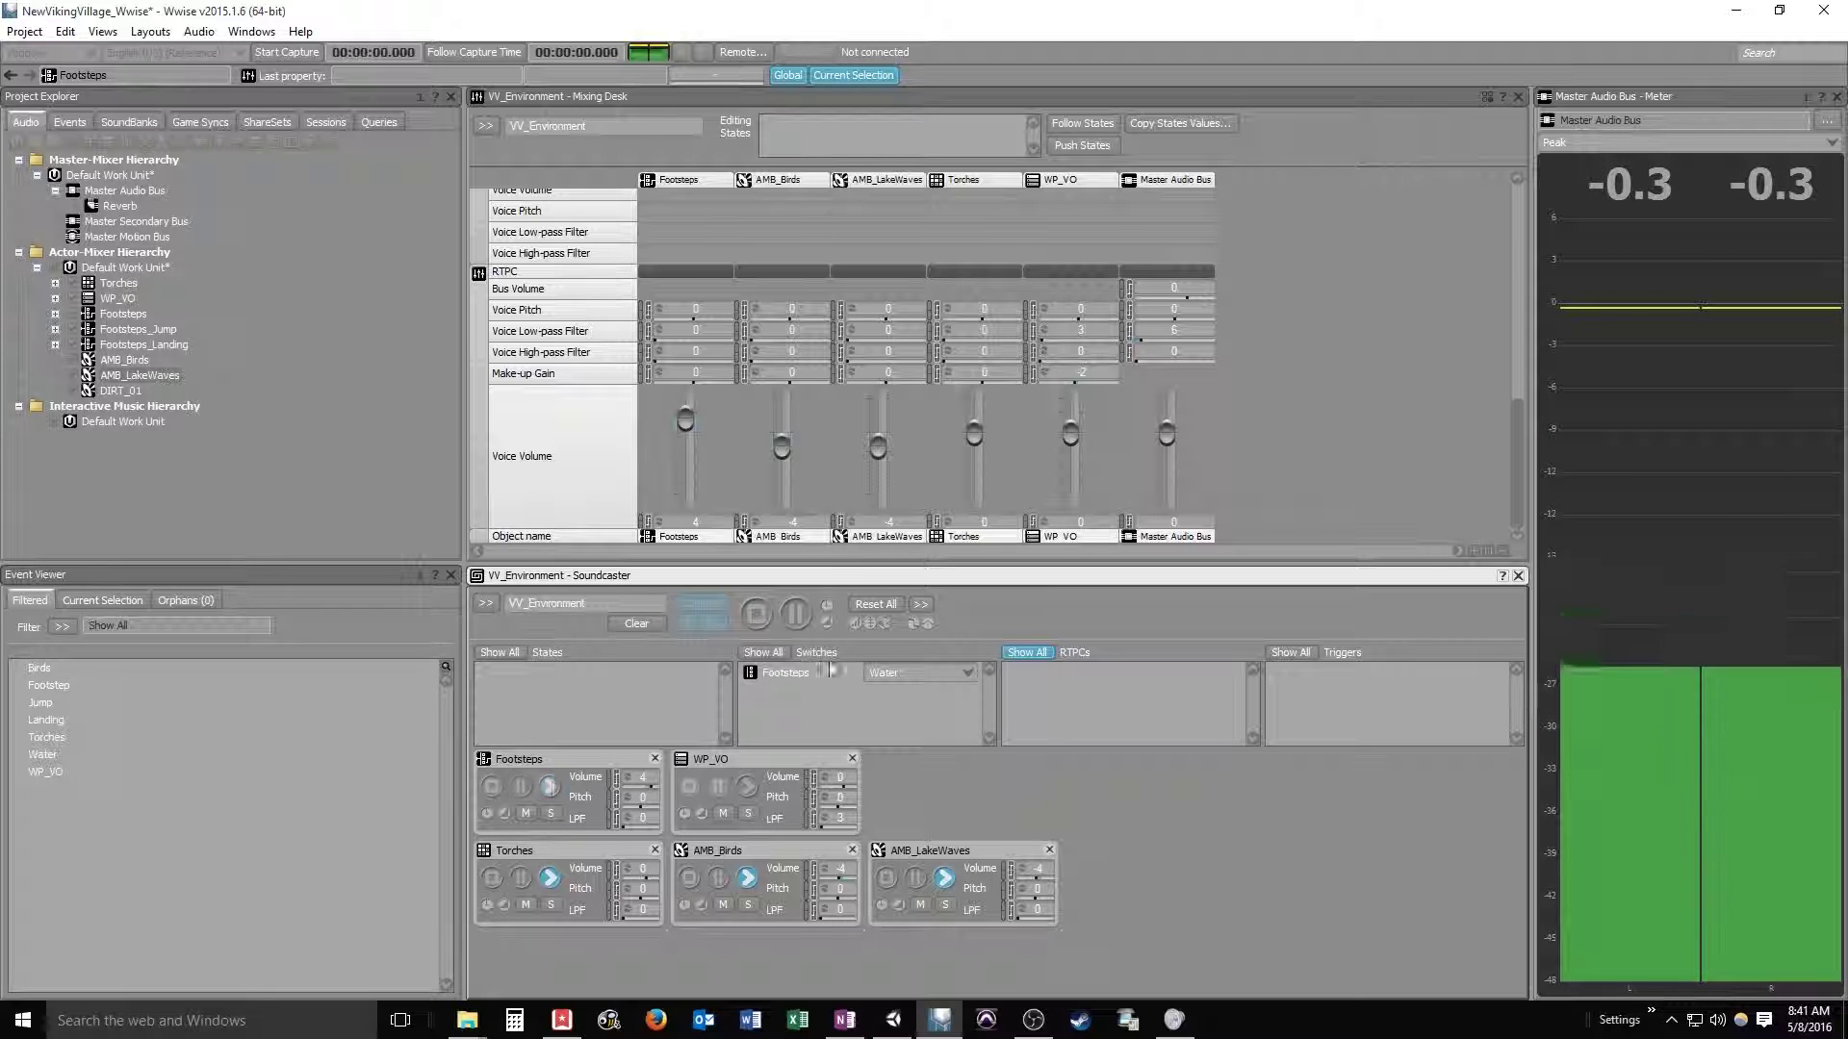
# Compare surfaces by playing footsteps on Dirt, then on Water again.
pyautogui.click(926, 674)
pyautogui.click(881, 689)
pyautogui.click(550, 786)
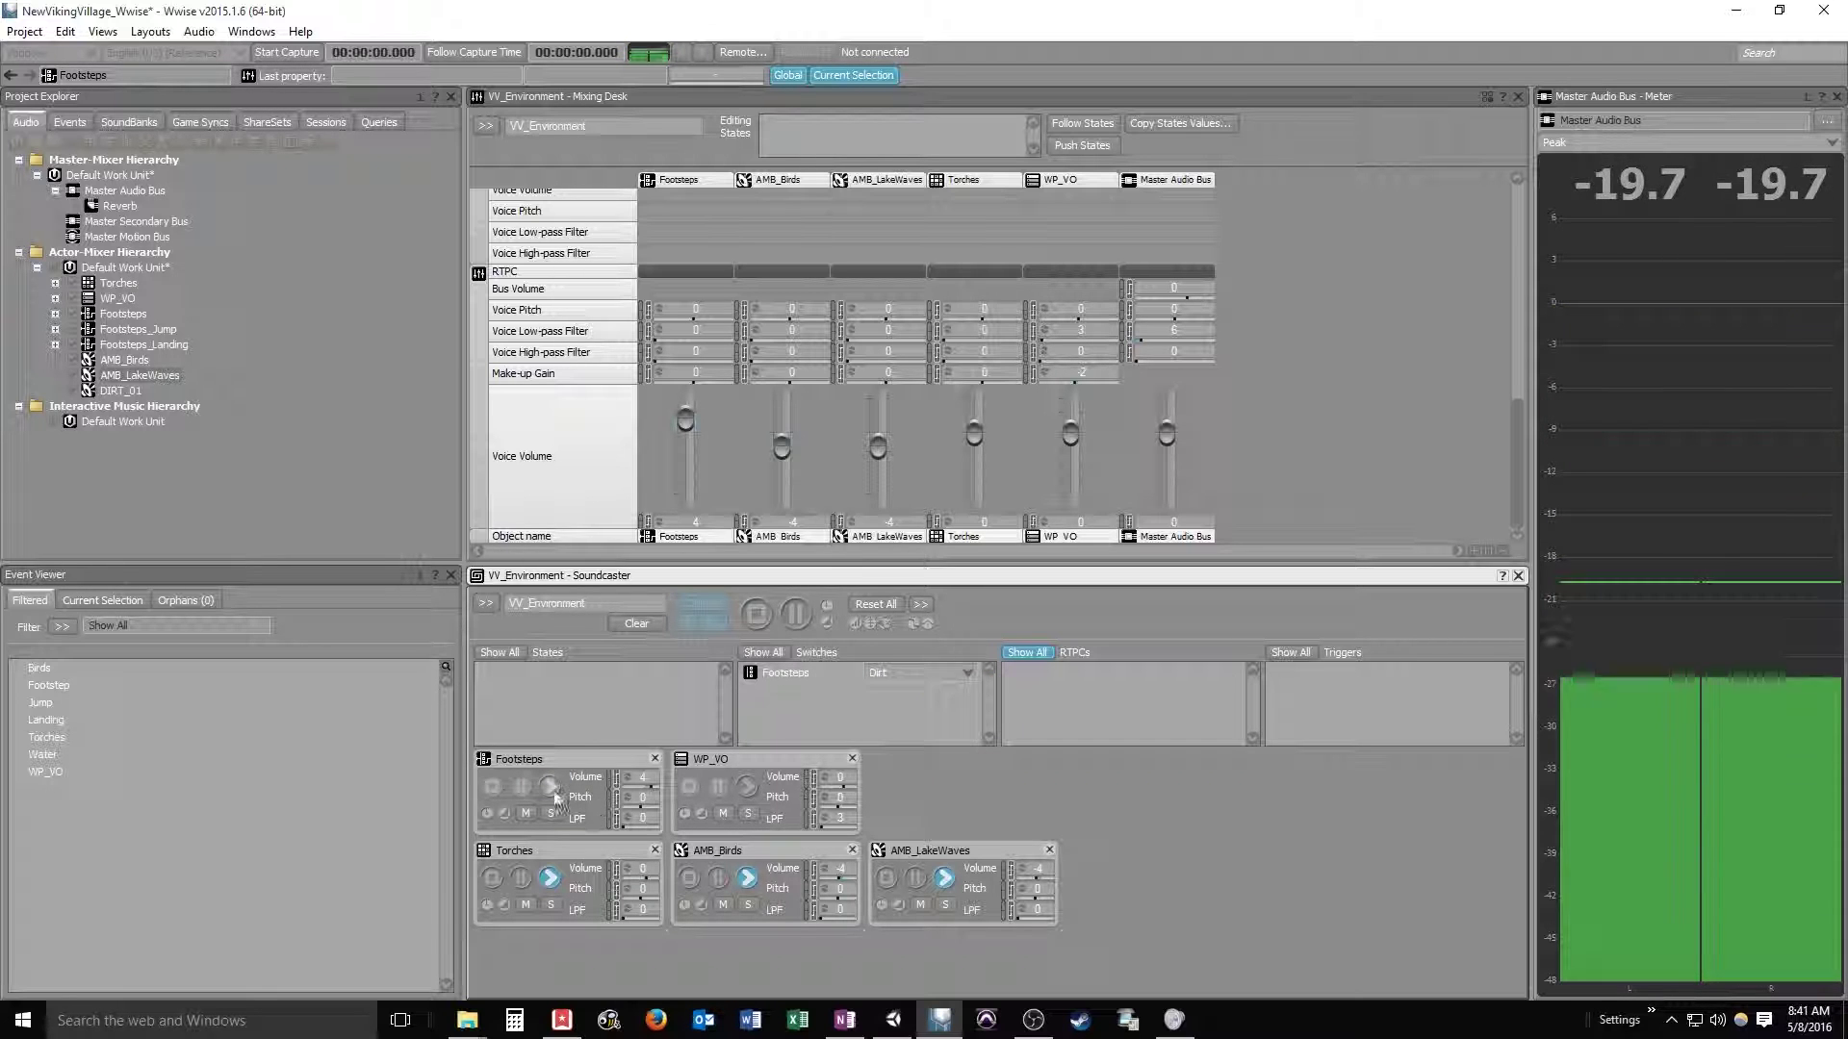
pyautogui.click(550, 787)
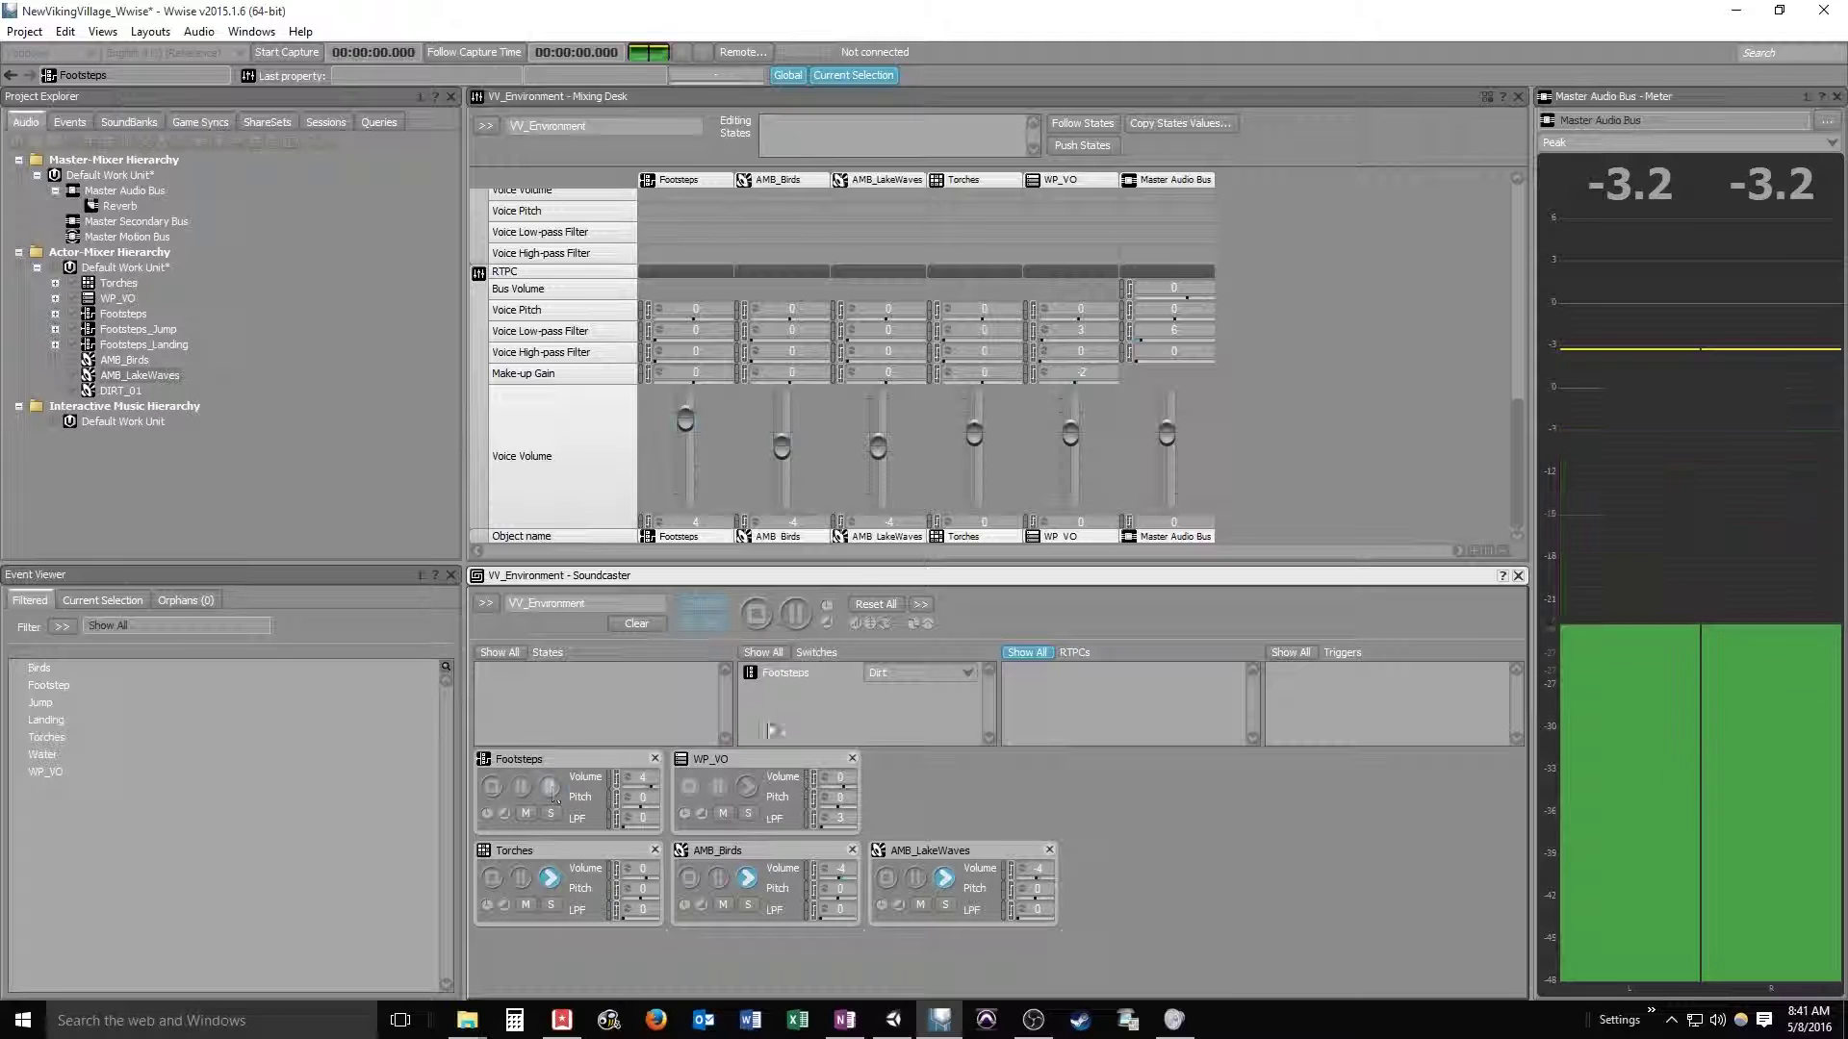
pyautogui.click(961, 678)
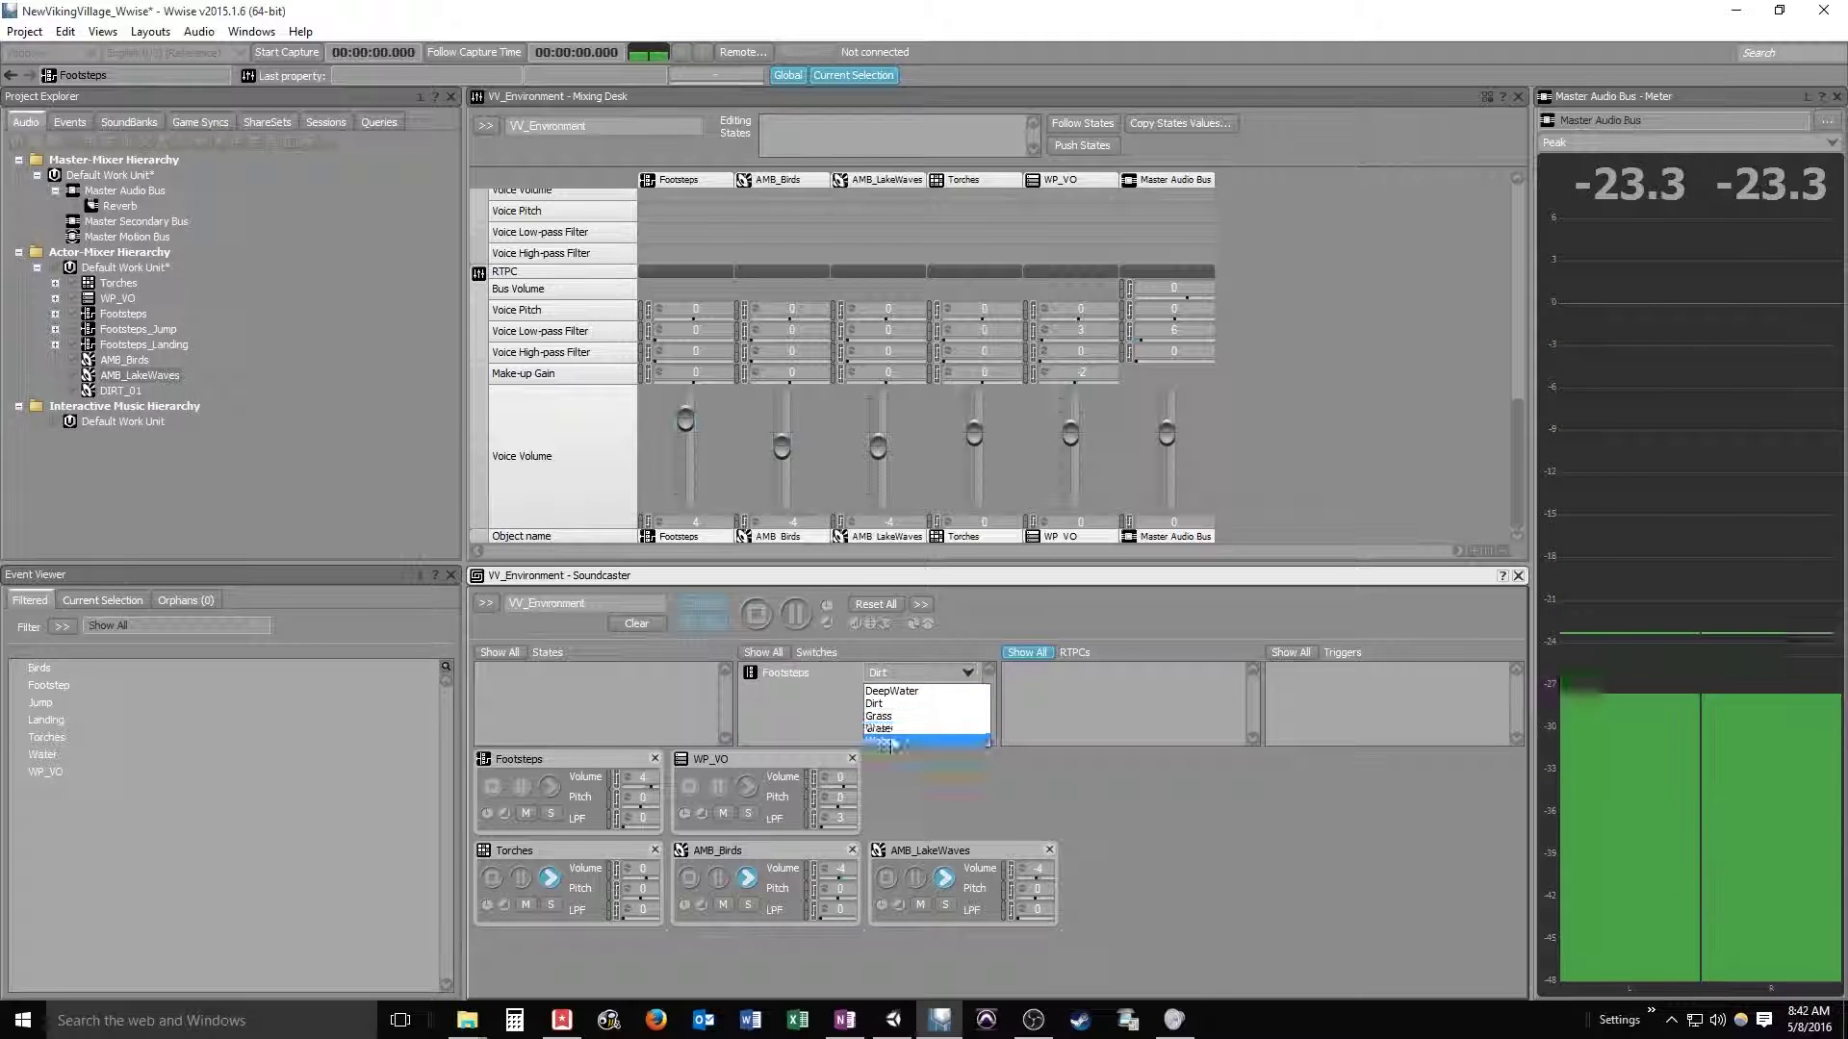
pyautogui.click(895, 730)
pyautogui.click(550, 786)
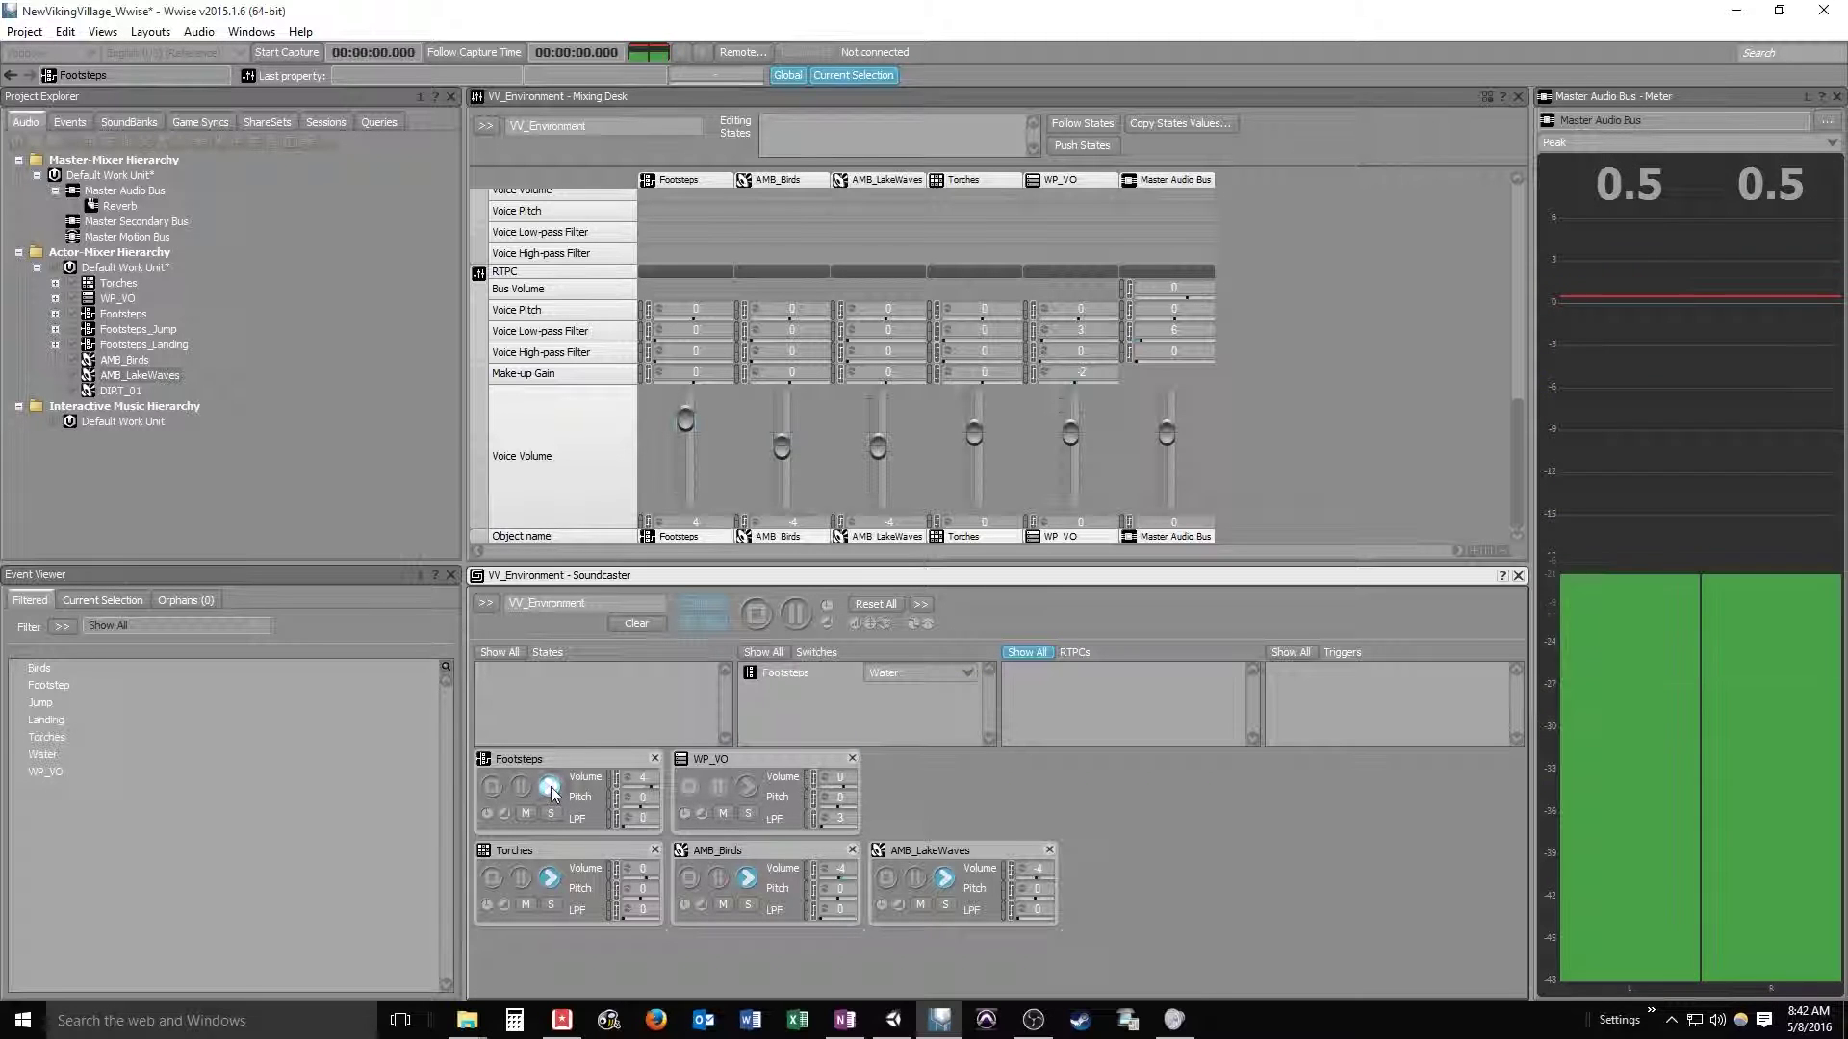
pyautogui.click(551, 787)
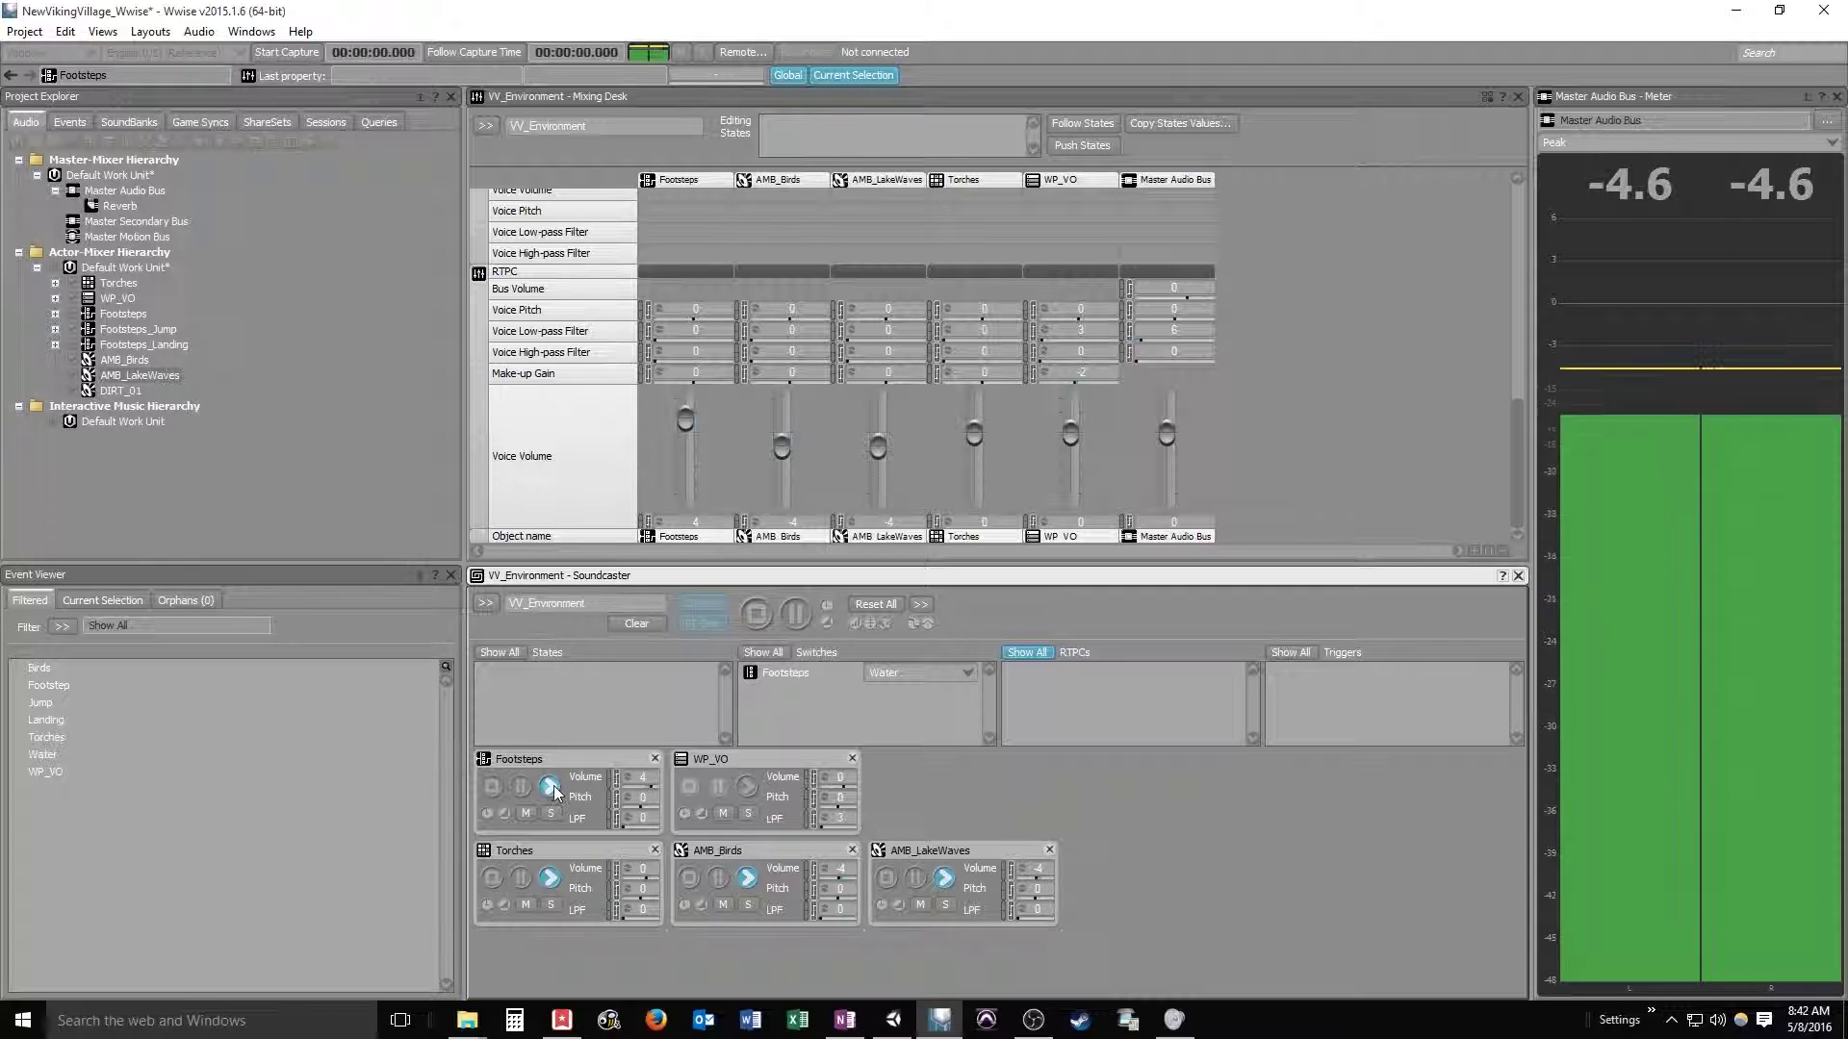
# Set the Footsteps surface to DeepWater and play it.
pyautogui.click(965, 673)
pyautogui.click(891, 691)
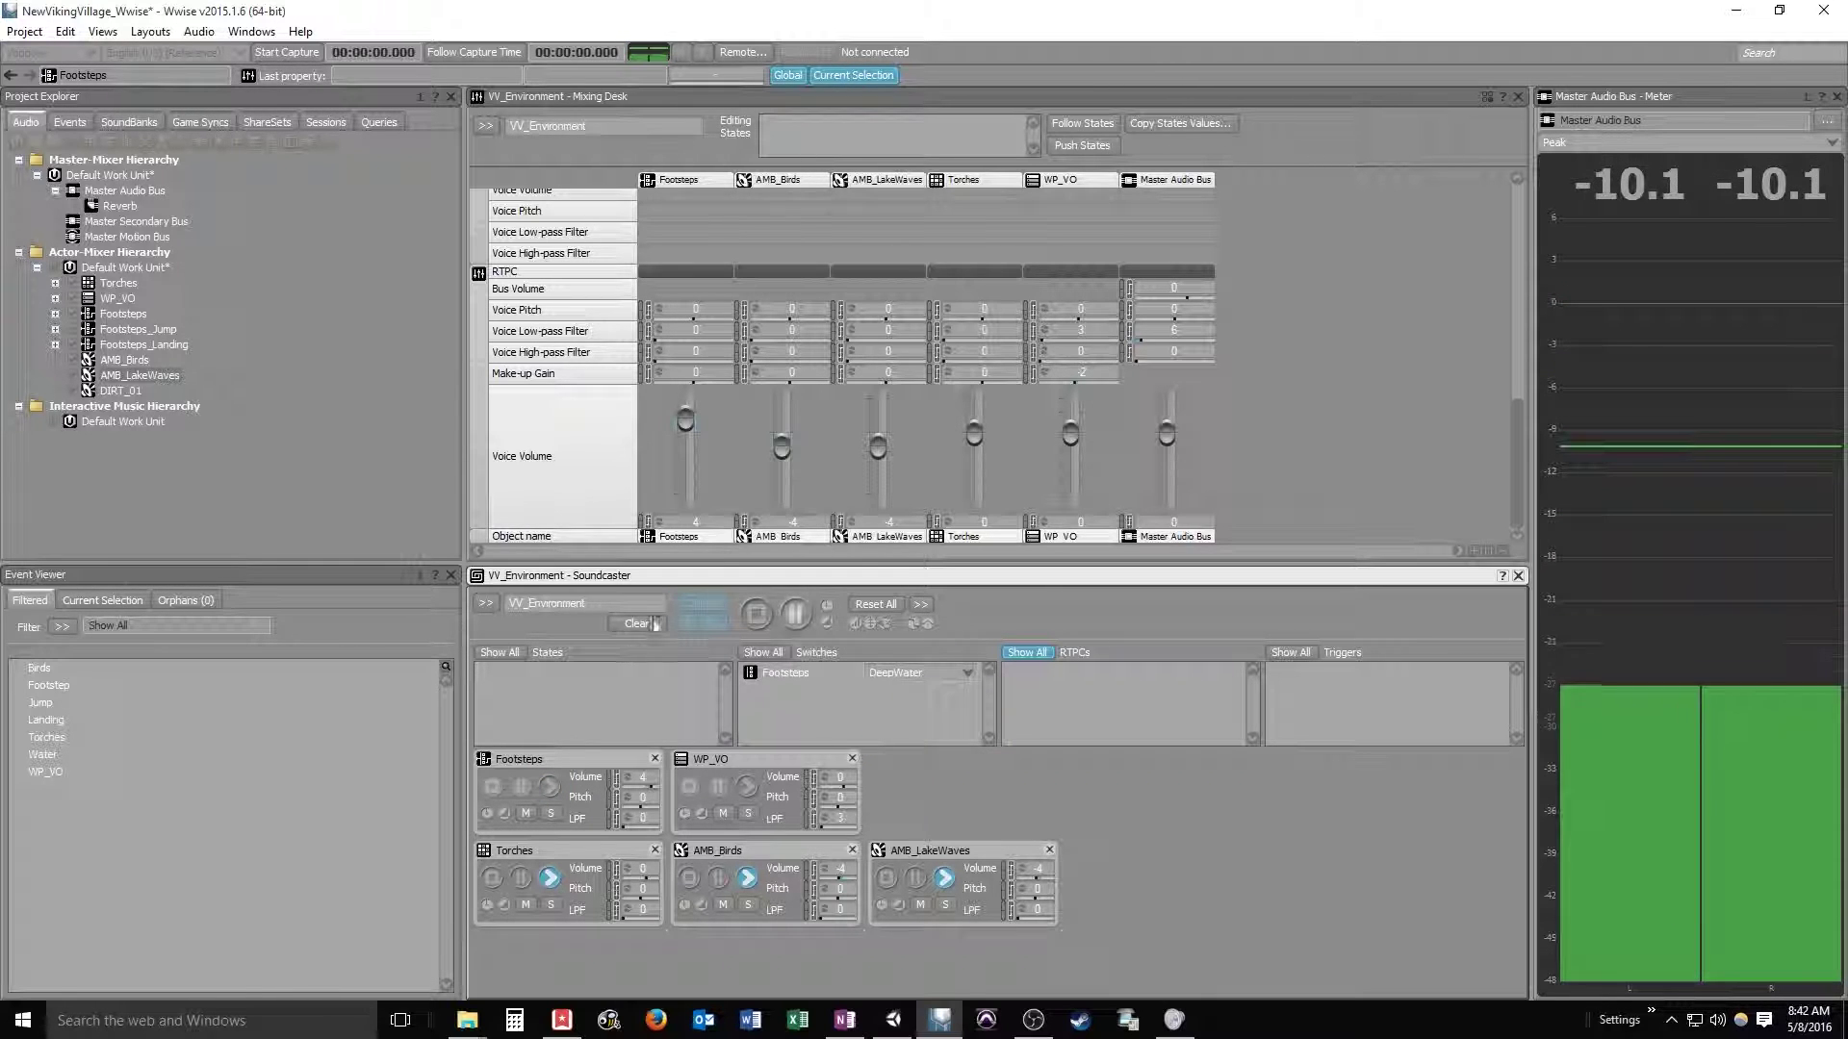
pyautogui.click(549, 786)
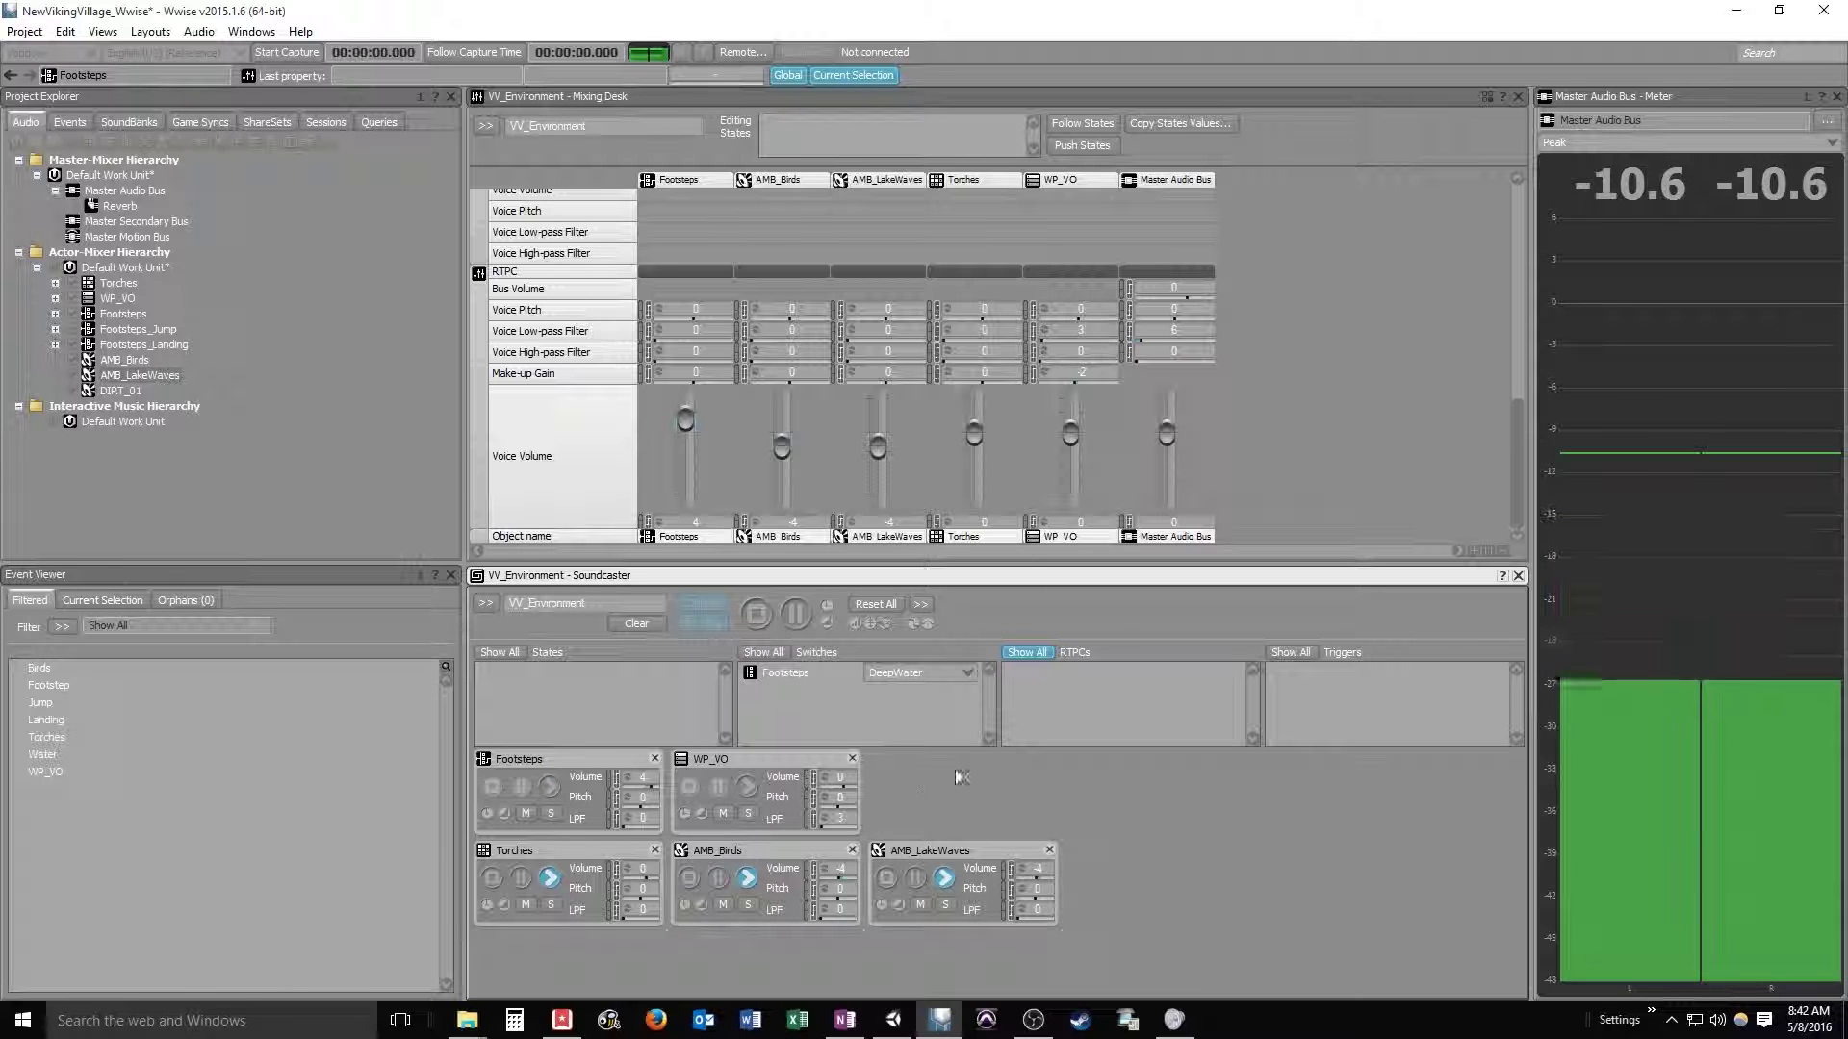
# Raise WP_VO's voice volume to 2, then to 6, auditioning the voice-over each time.
pyautogui.click(747, 785)
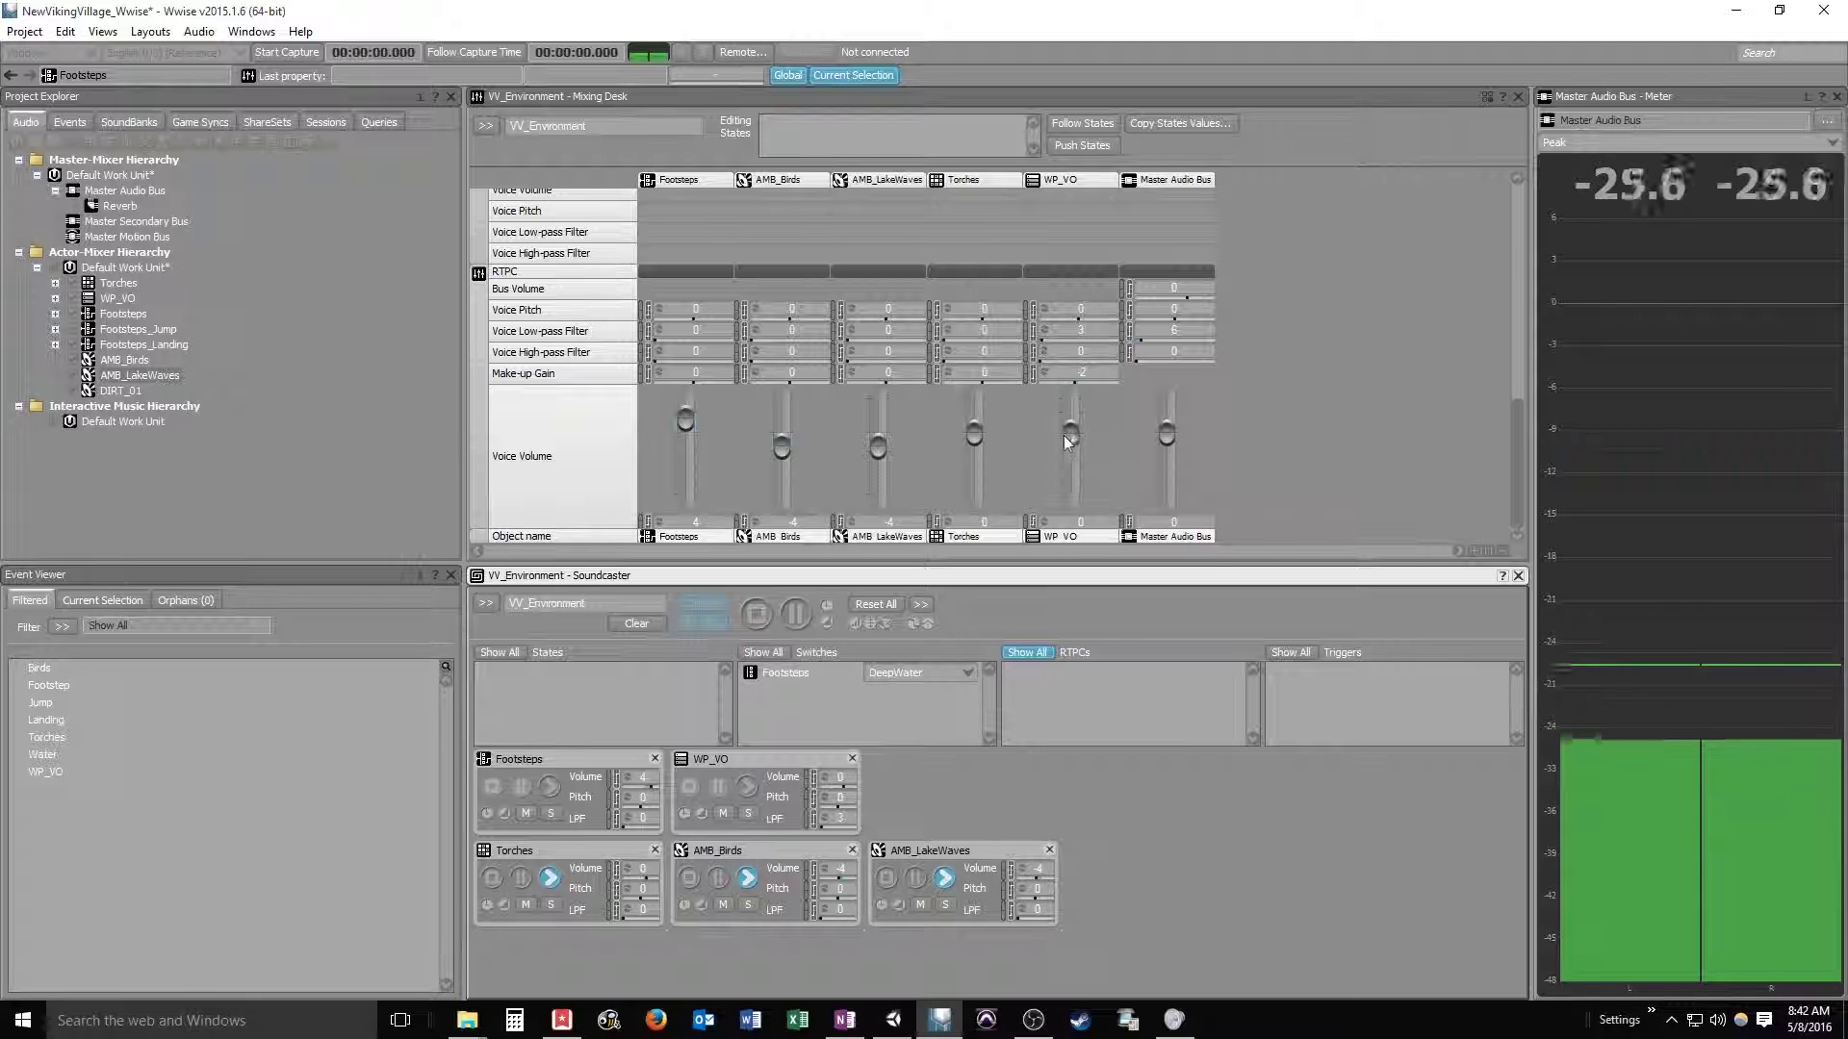
pyautogui.moveTo(1070, 435); pyautogui.dragTo(1070, 425)
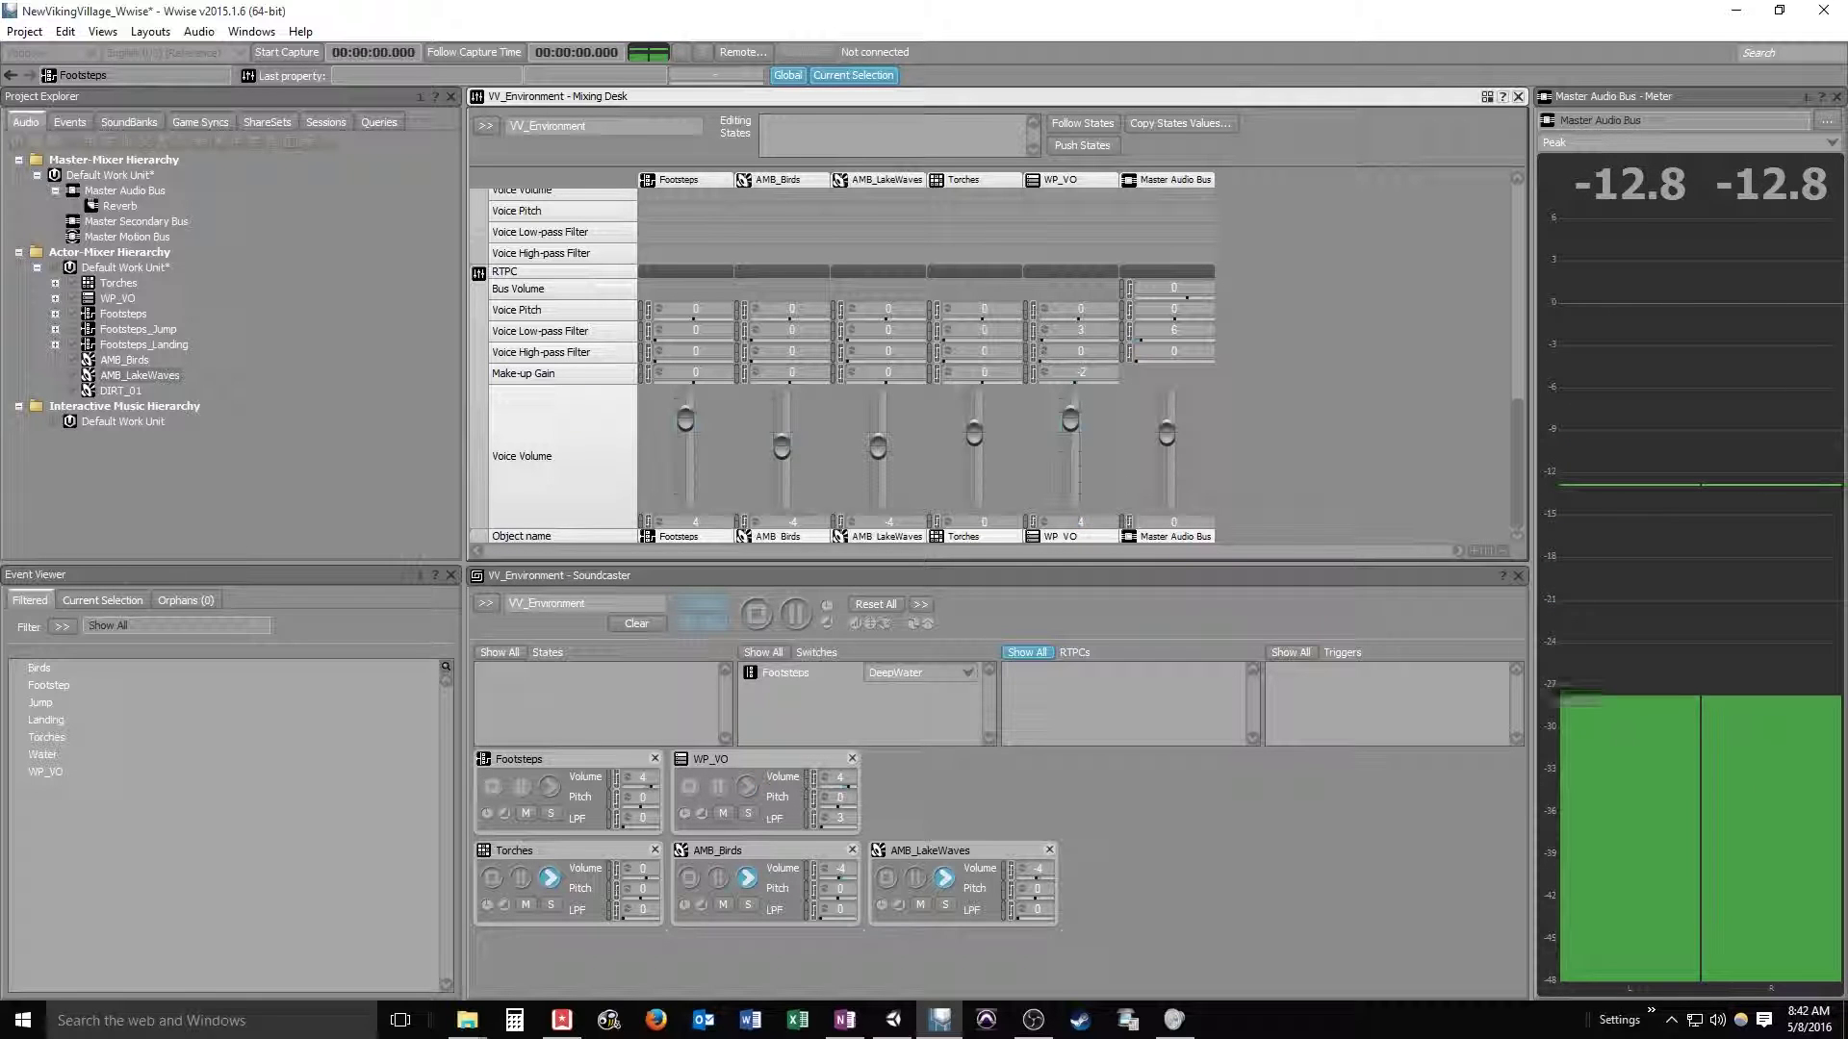
pyautogui.click(747, 786)
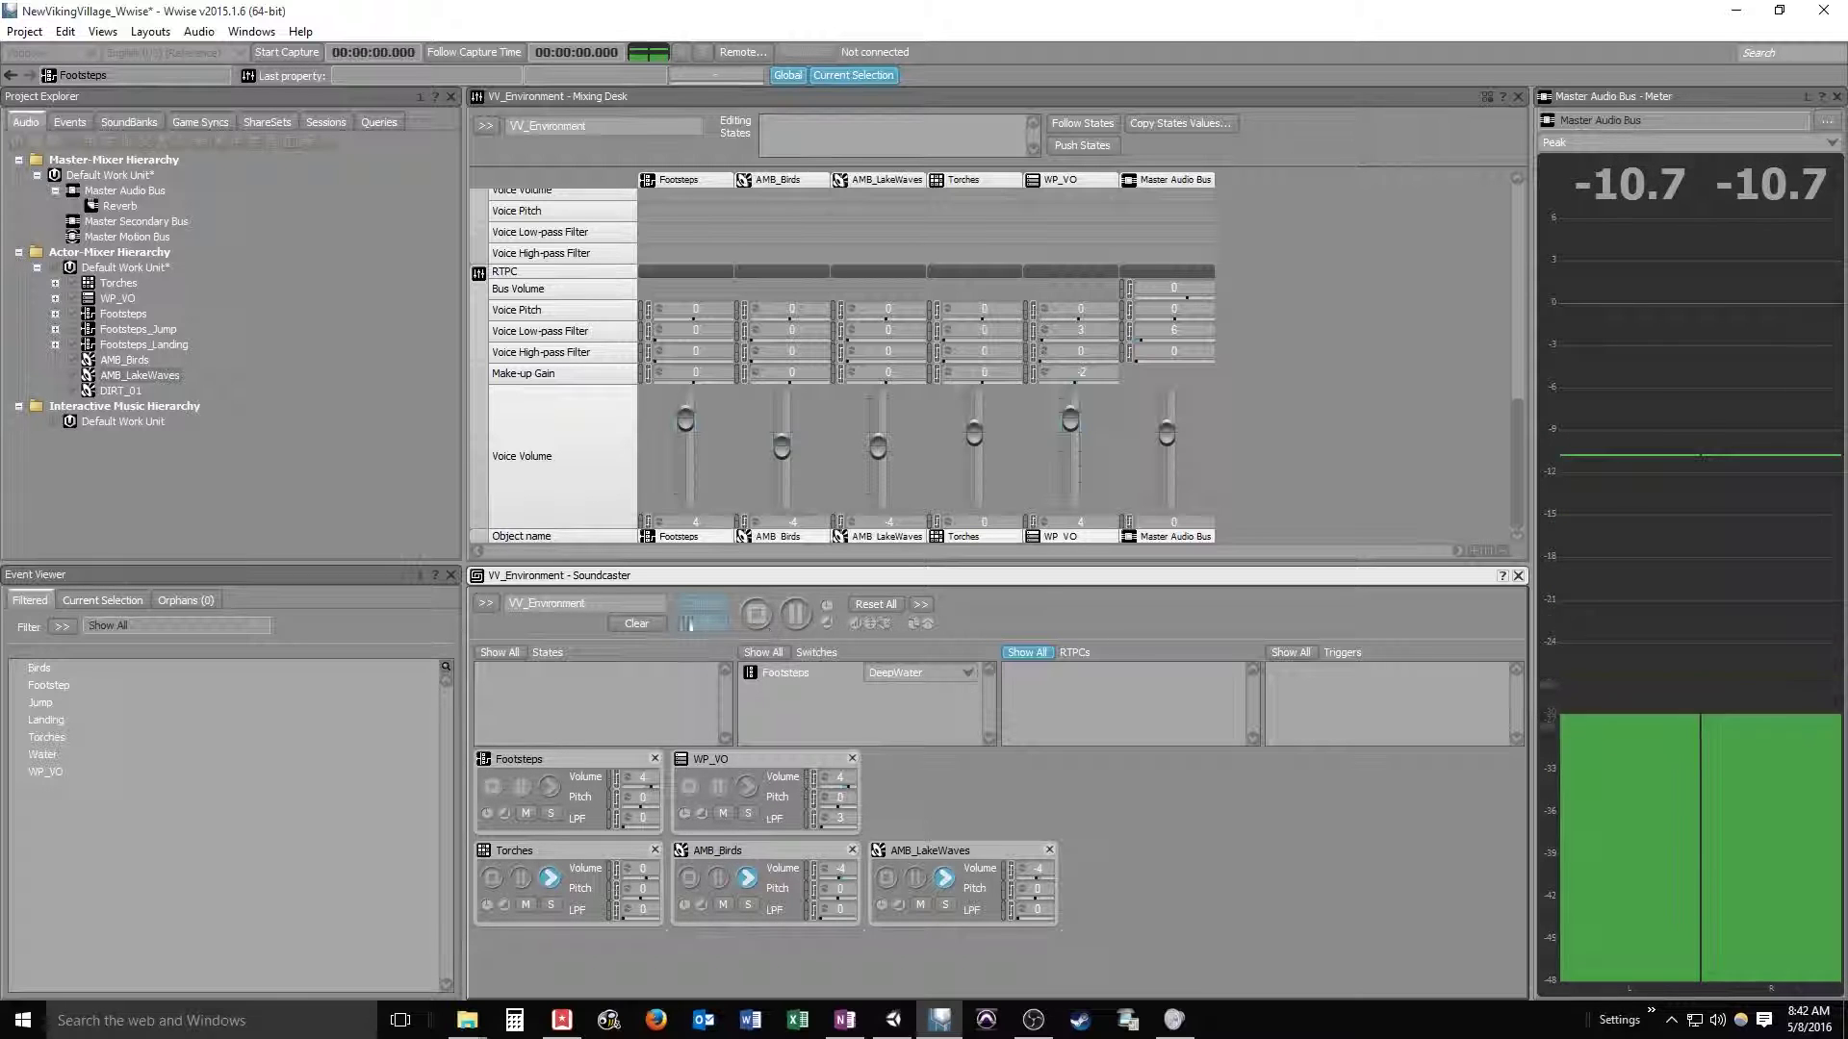
pyautogui.click(747, 788)
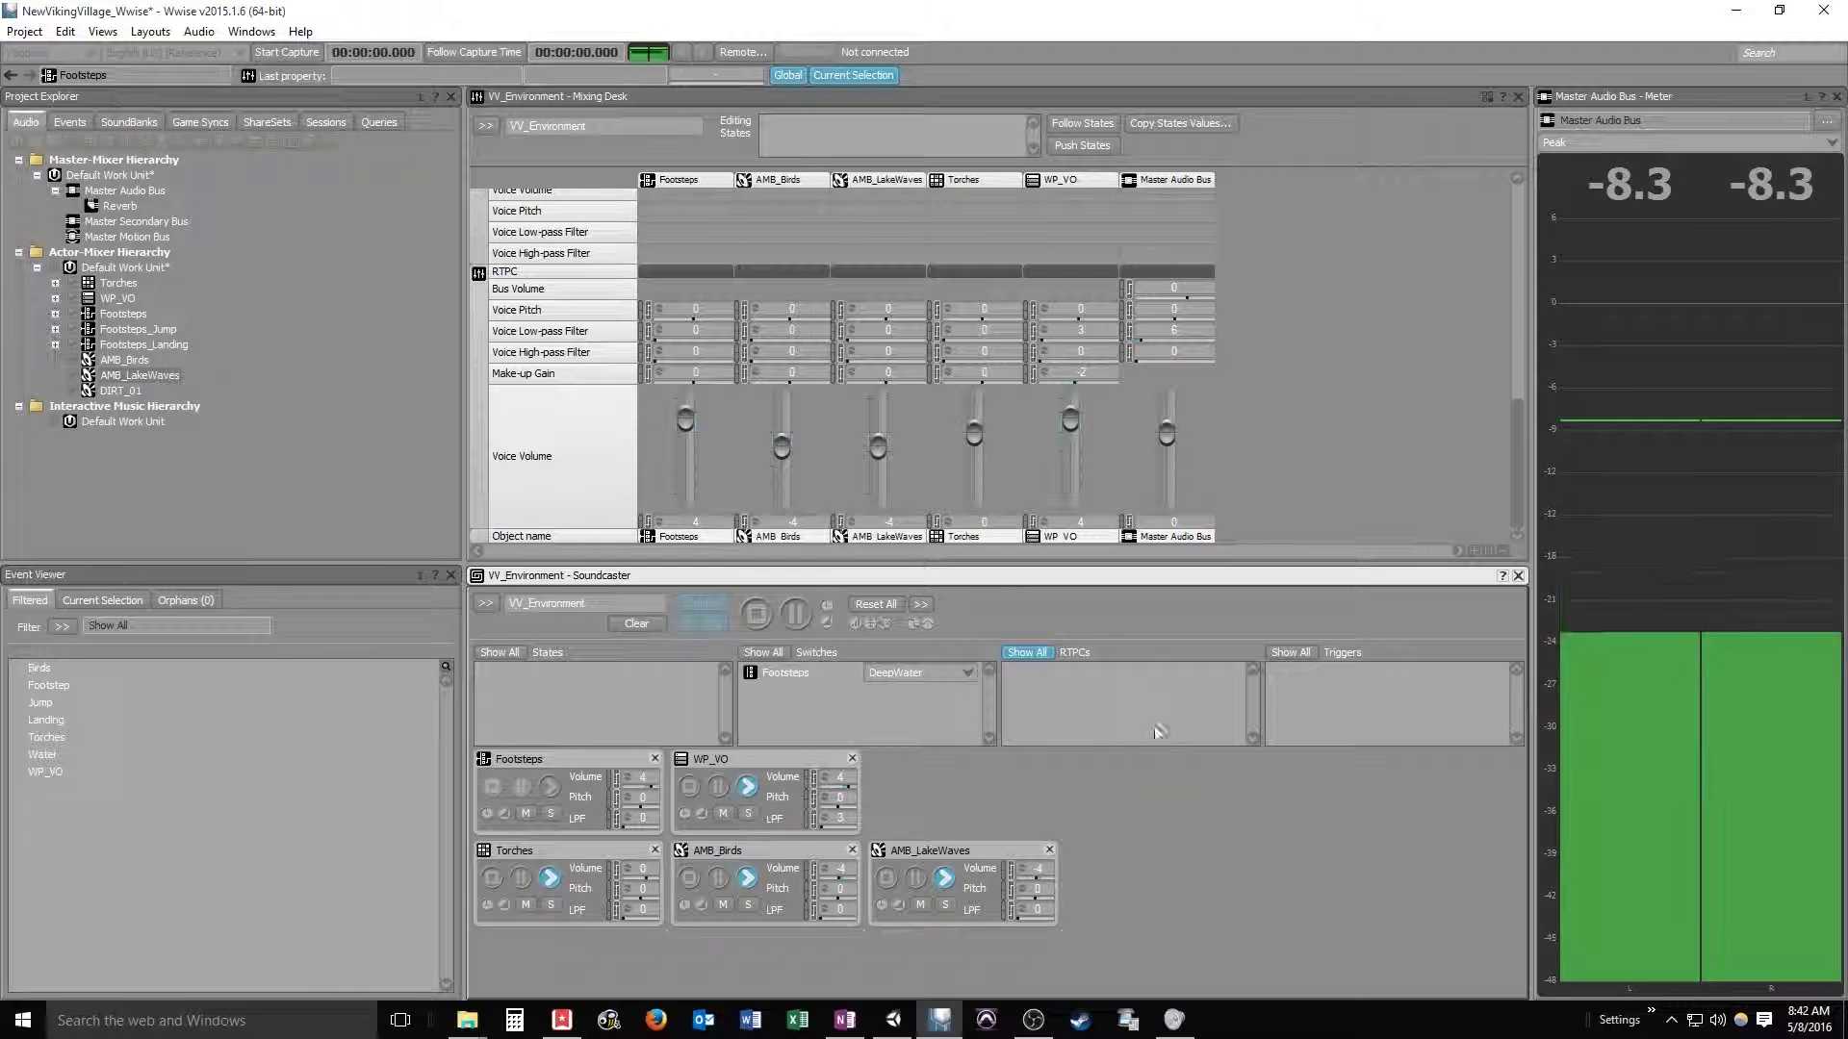
pyautogui.click(1069, 422)
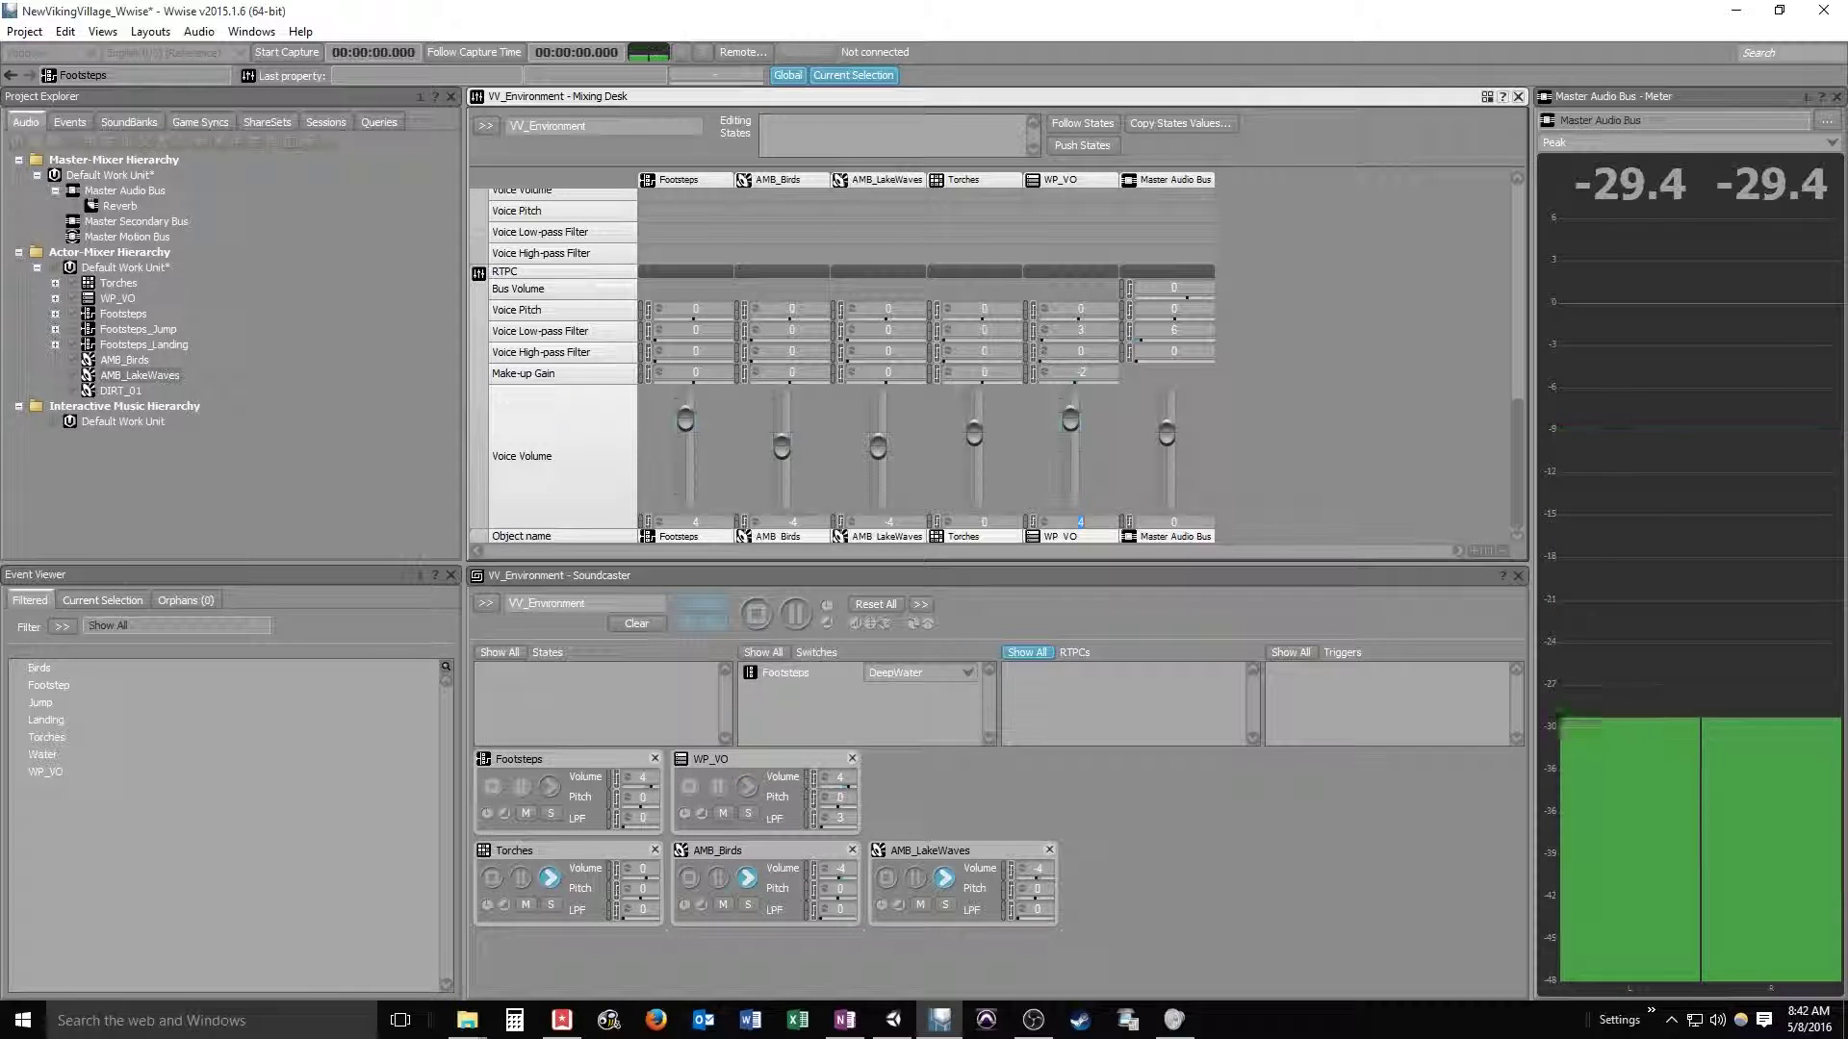
pyautogui.write('6')
pyautogui.press('Return')
pyautogui.click(747, 788)
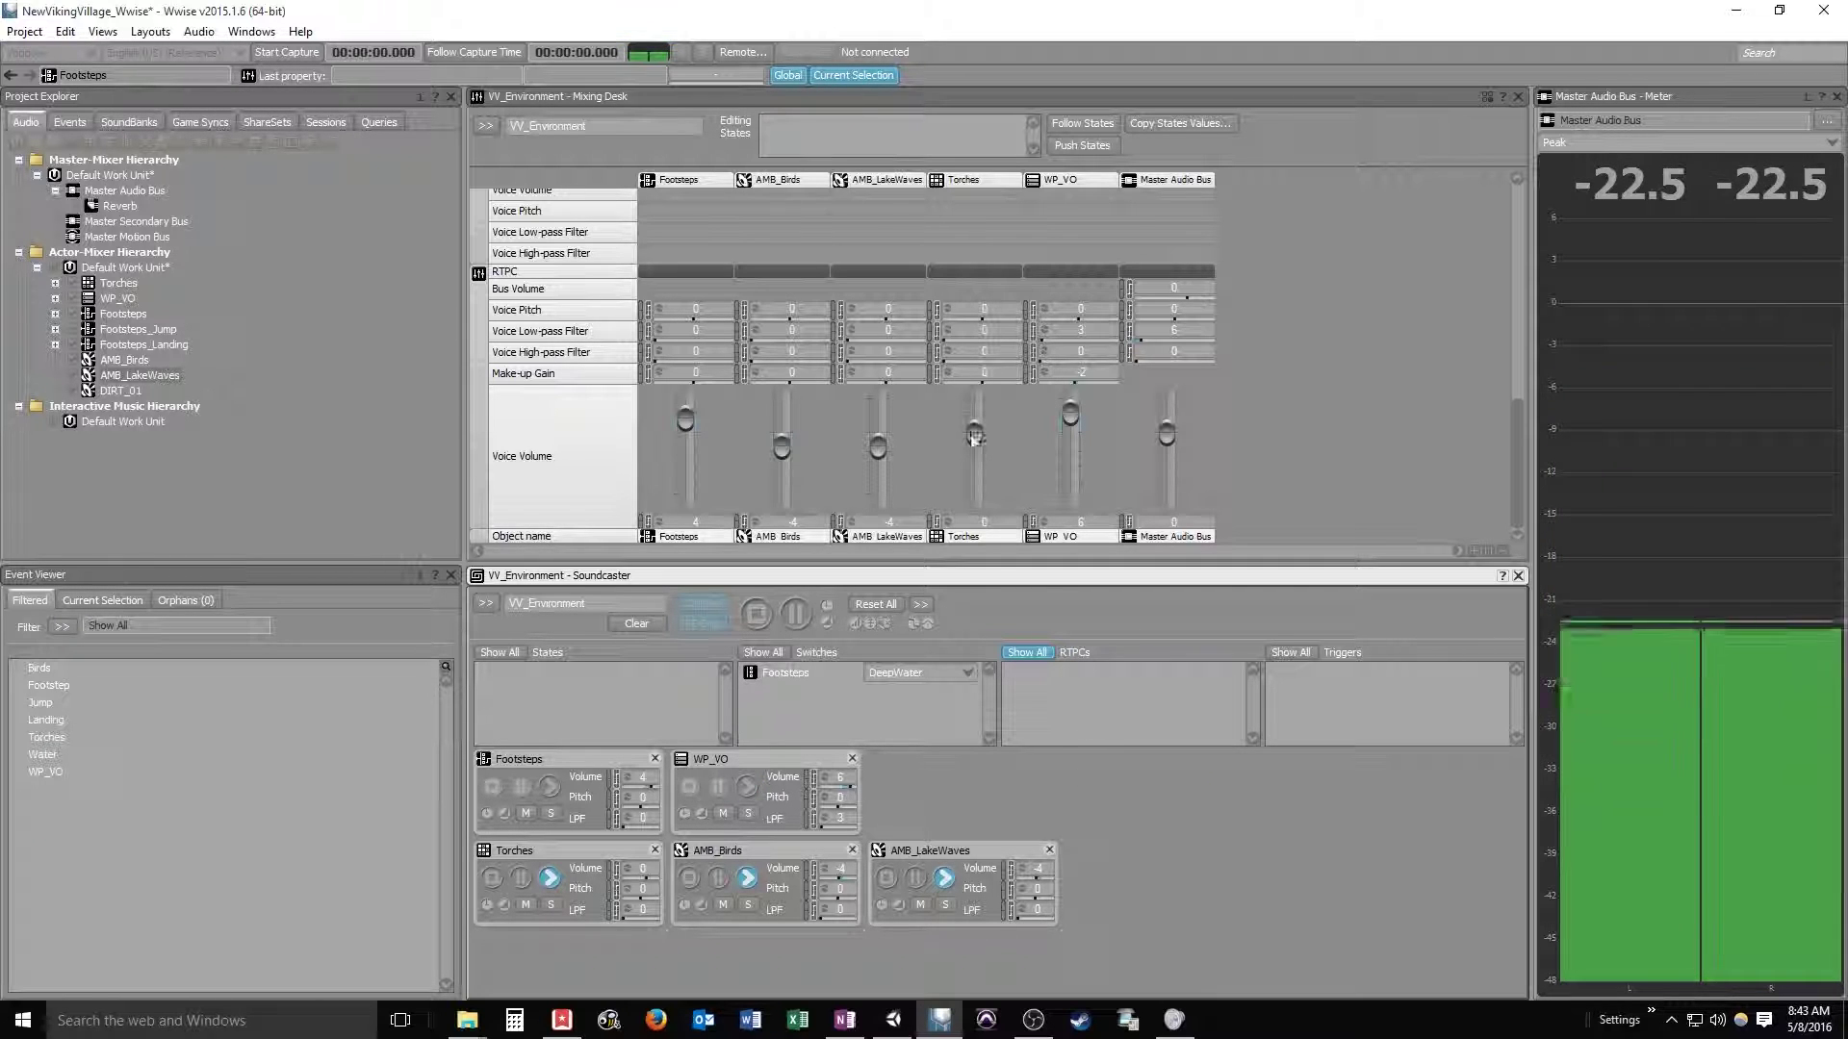
# Lower the Torches voice volume to -2 and make the mixing desk pane taller.
pyautogui.click(984, 523)
pyautogui.press('Down')
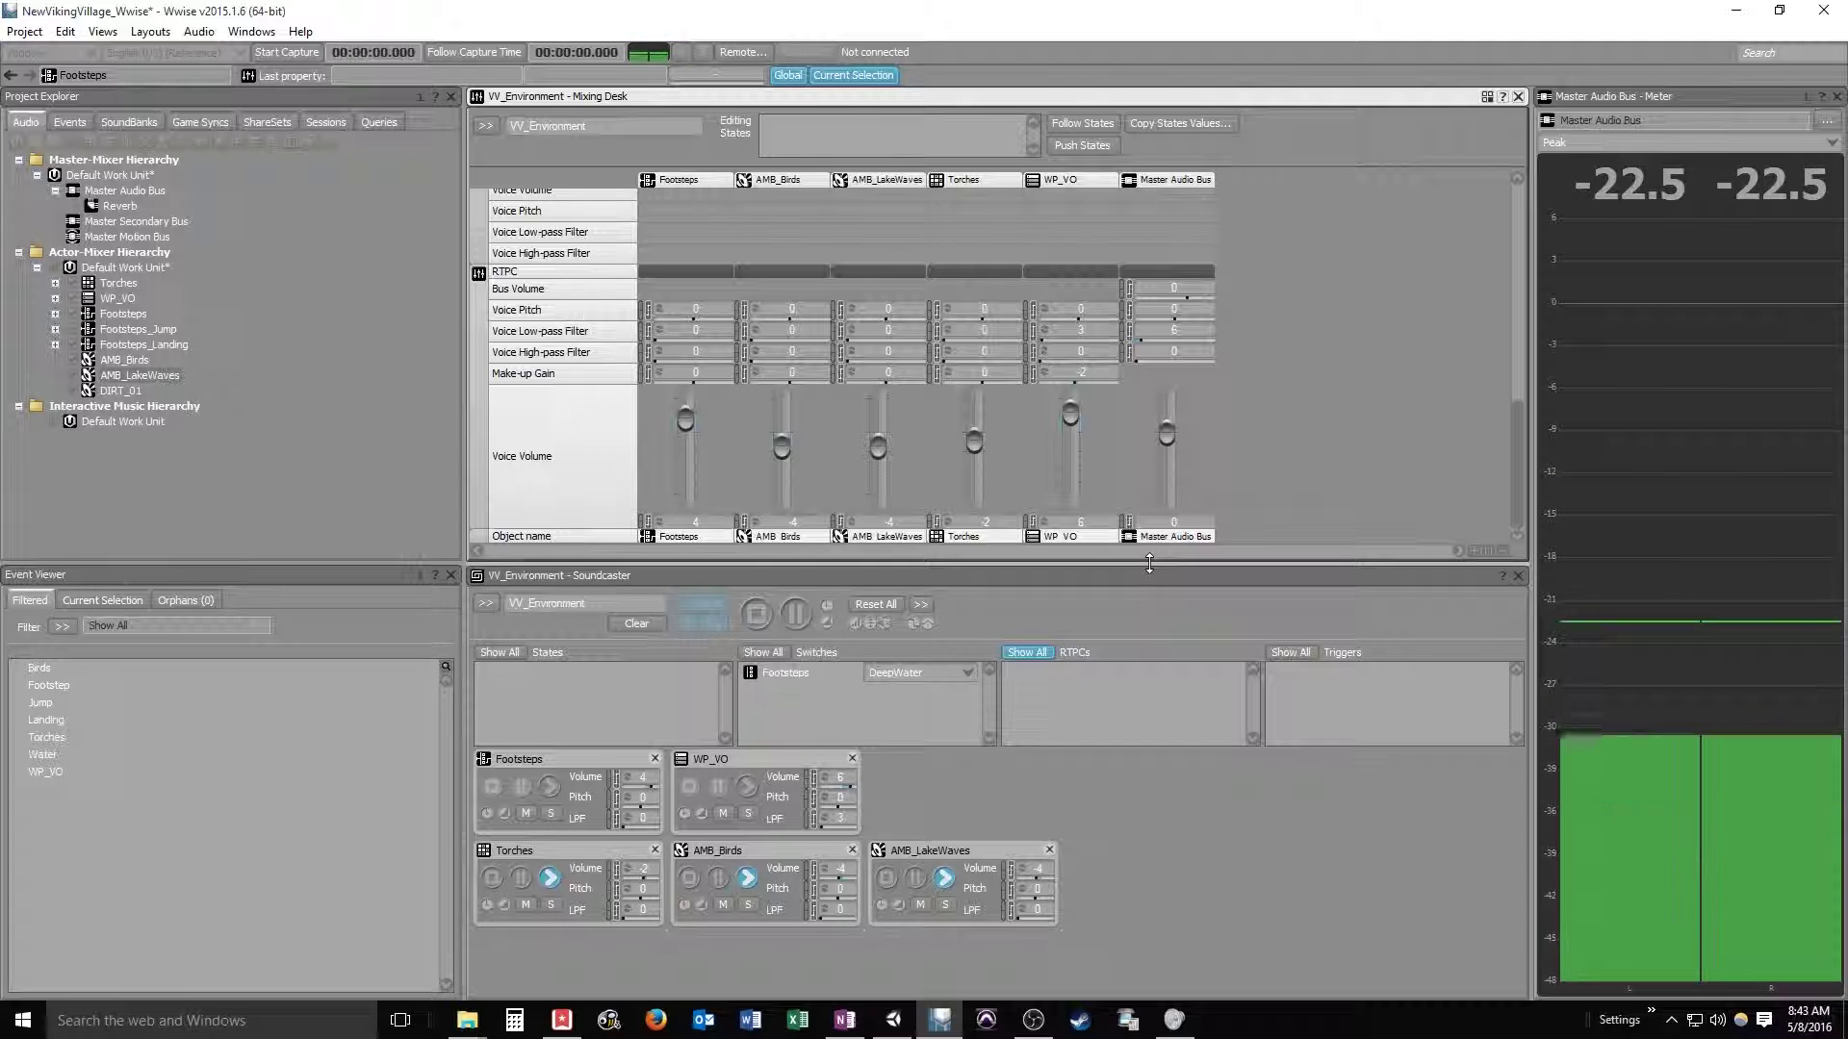
pyautogui.moveTo(1149, 563); pyautogui.dragTo(1145, 619)
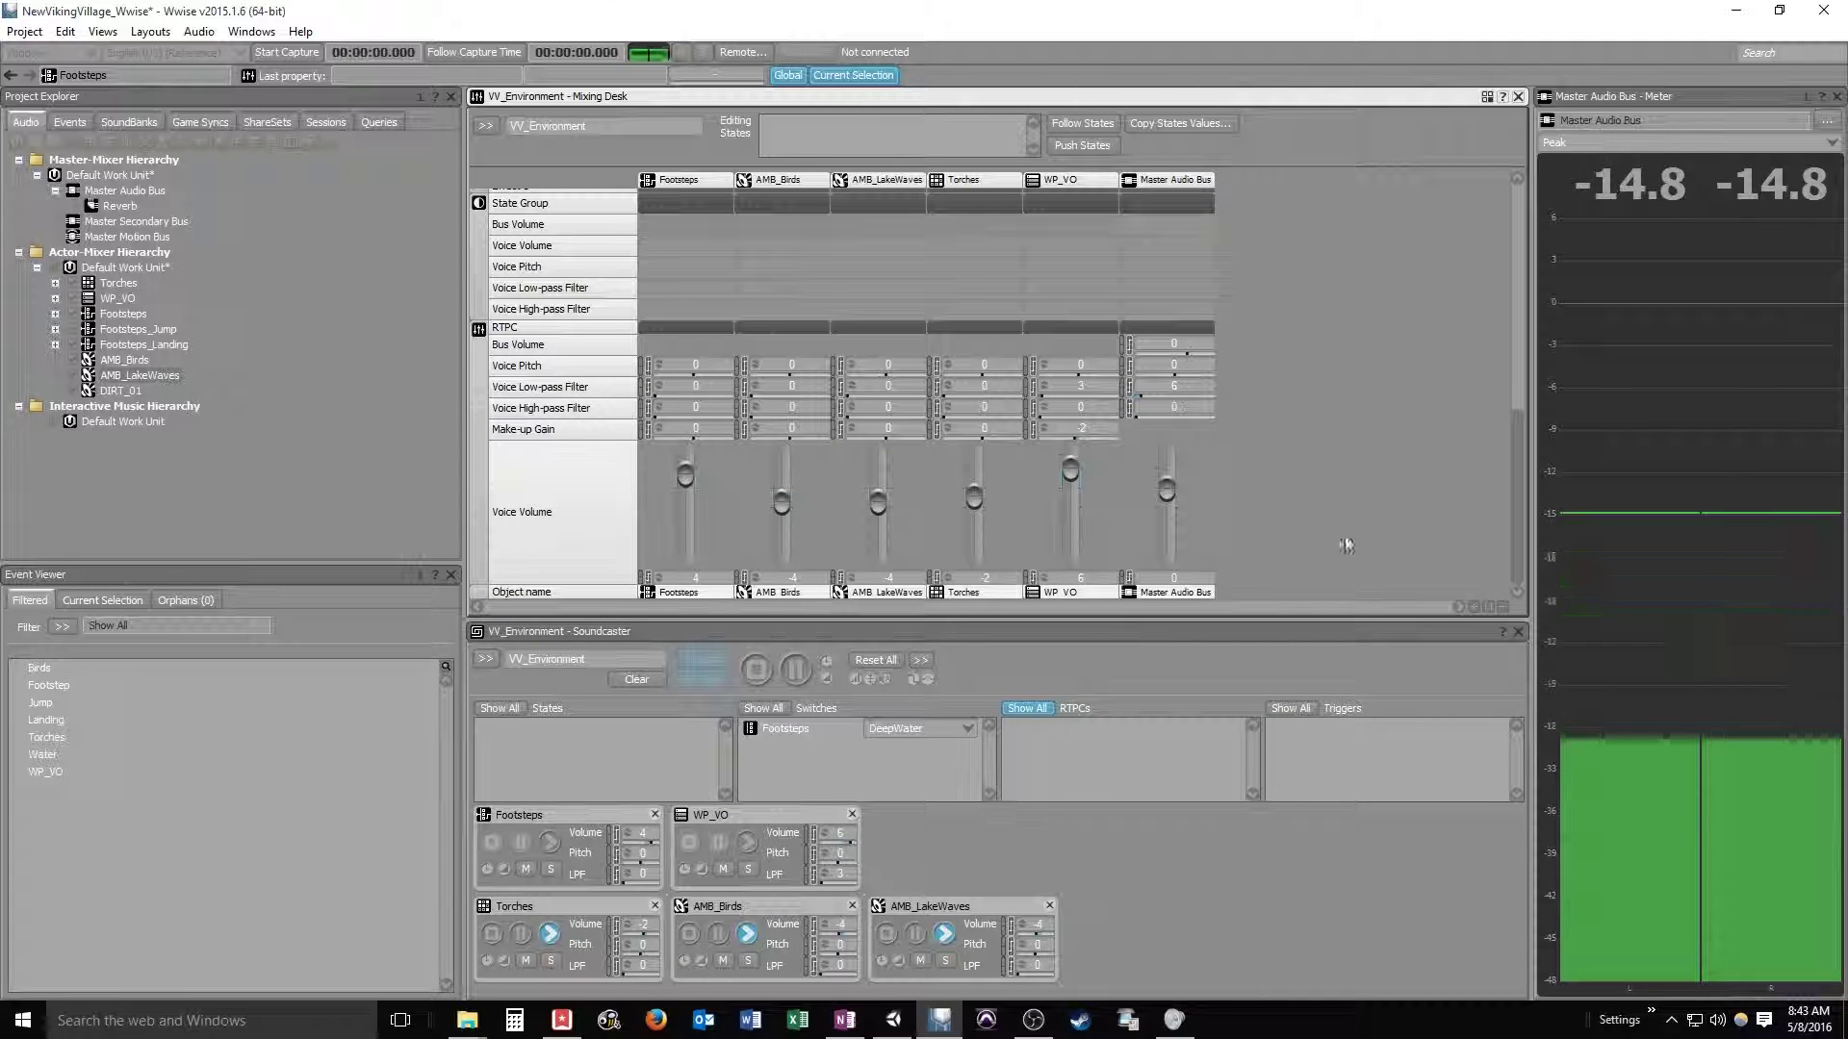
# Stop Torches, AMB_Birds and AMB_LakeWaves, then play and stop Torches alone twice.
pyautogui.click(491, 934)
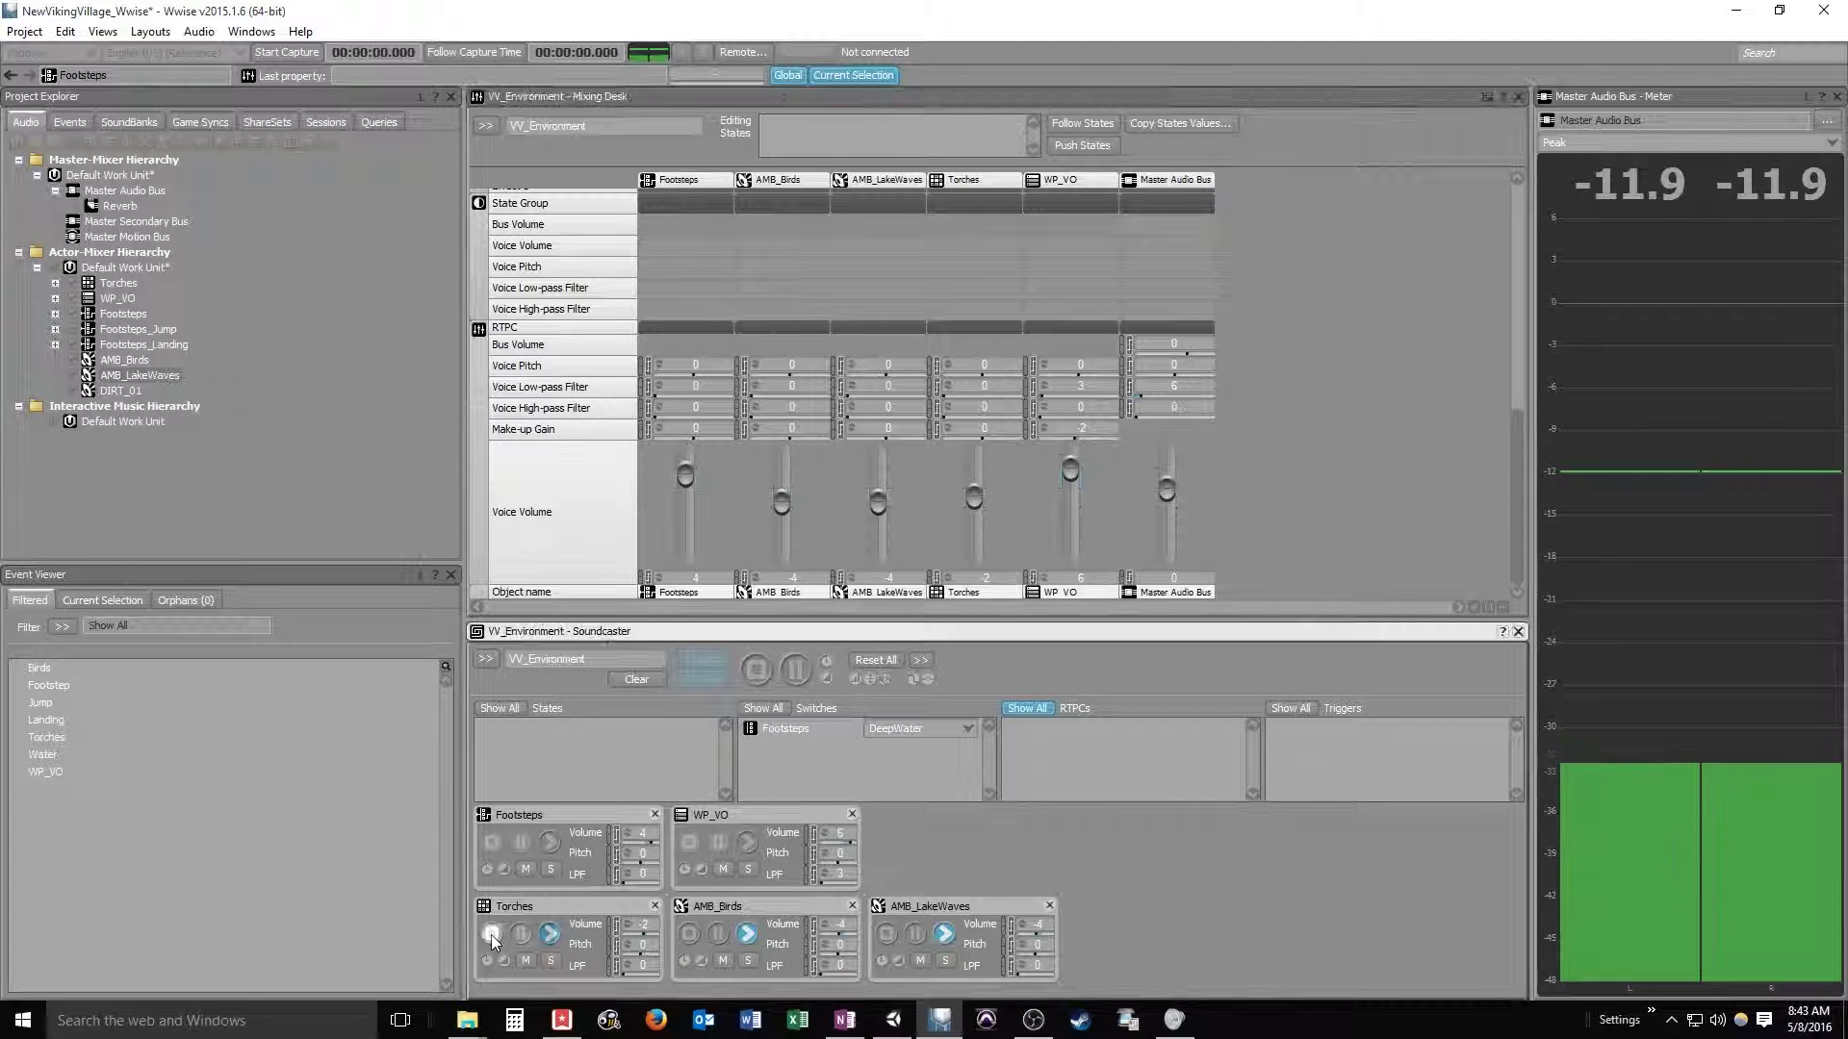
pyautogui.click(685, 933)
pyautogui.click(885, 936)
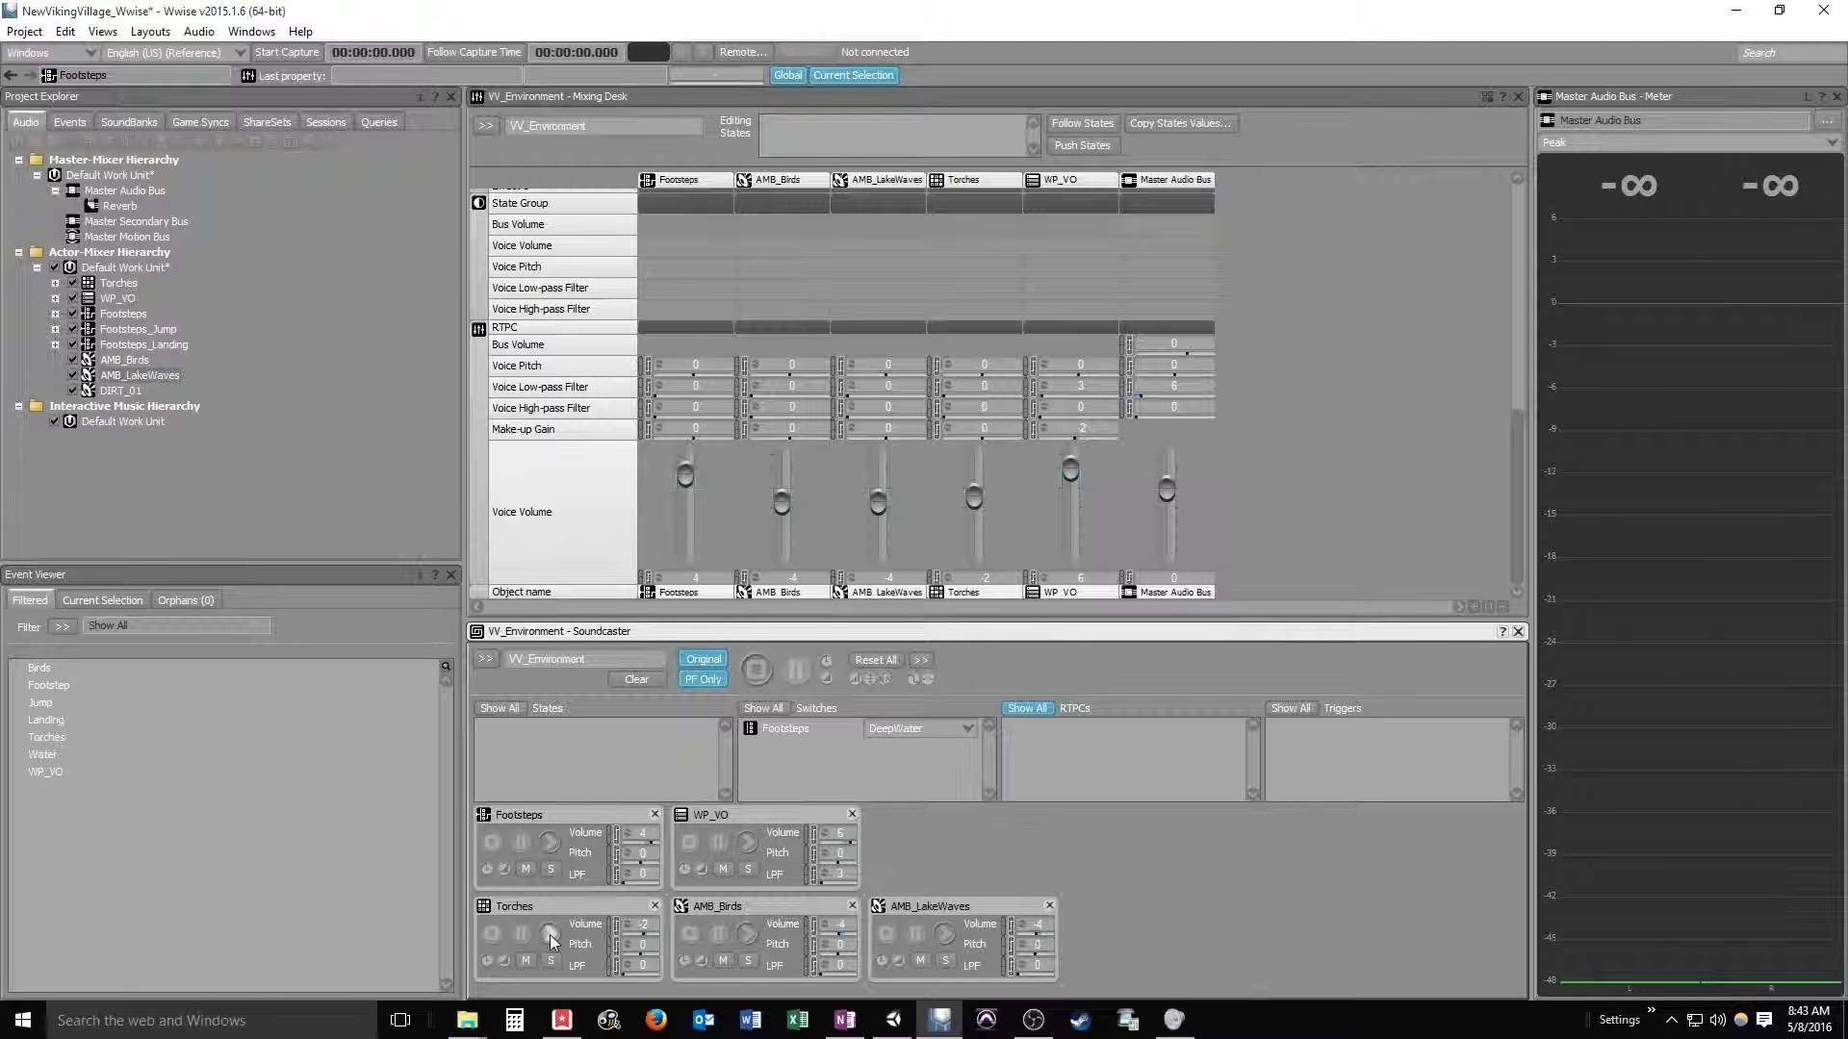
pyautogui.click(549, 934)
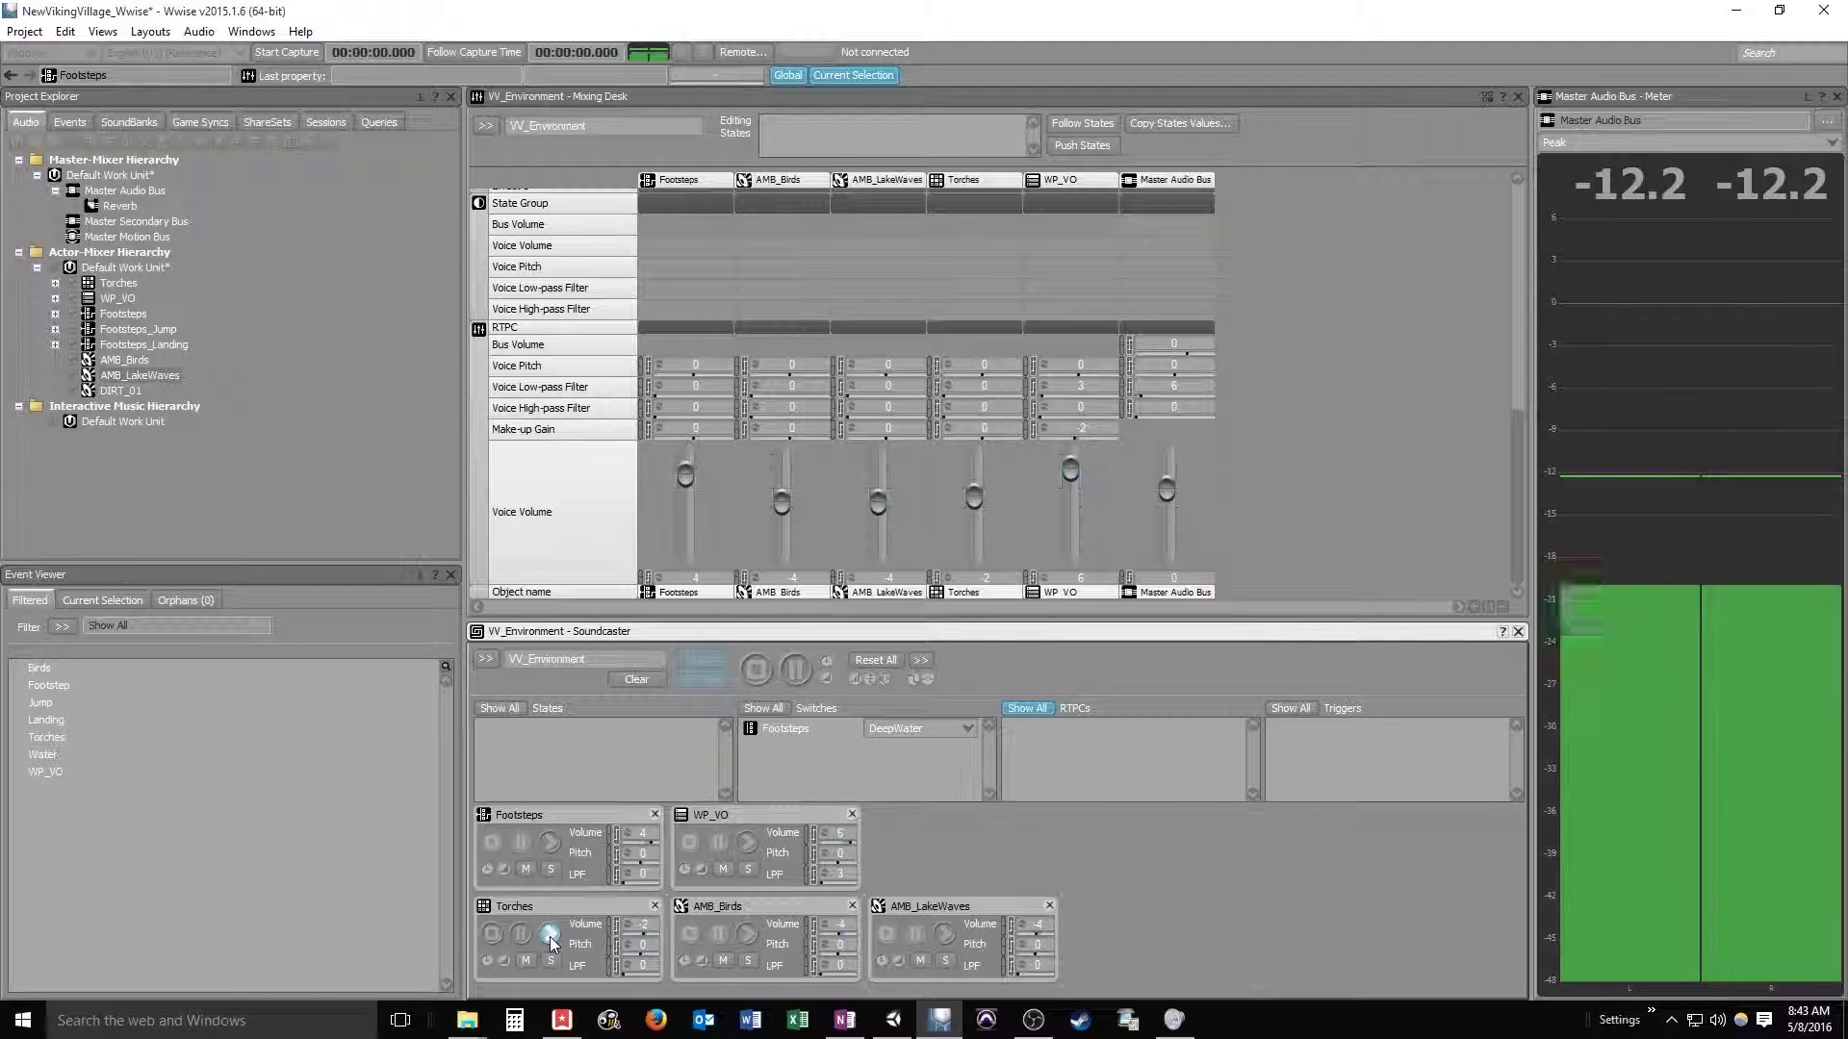
pyautogui.click(492, 934)
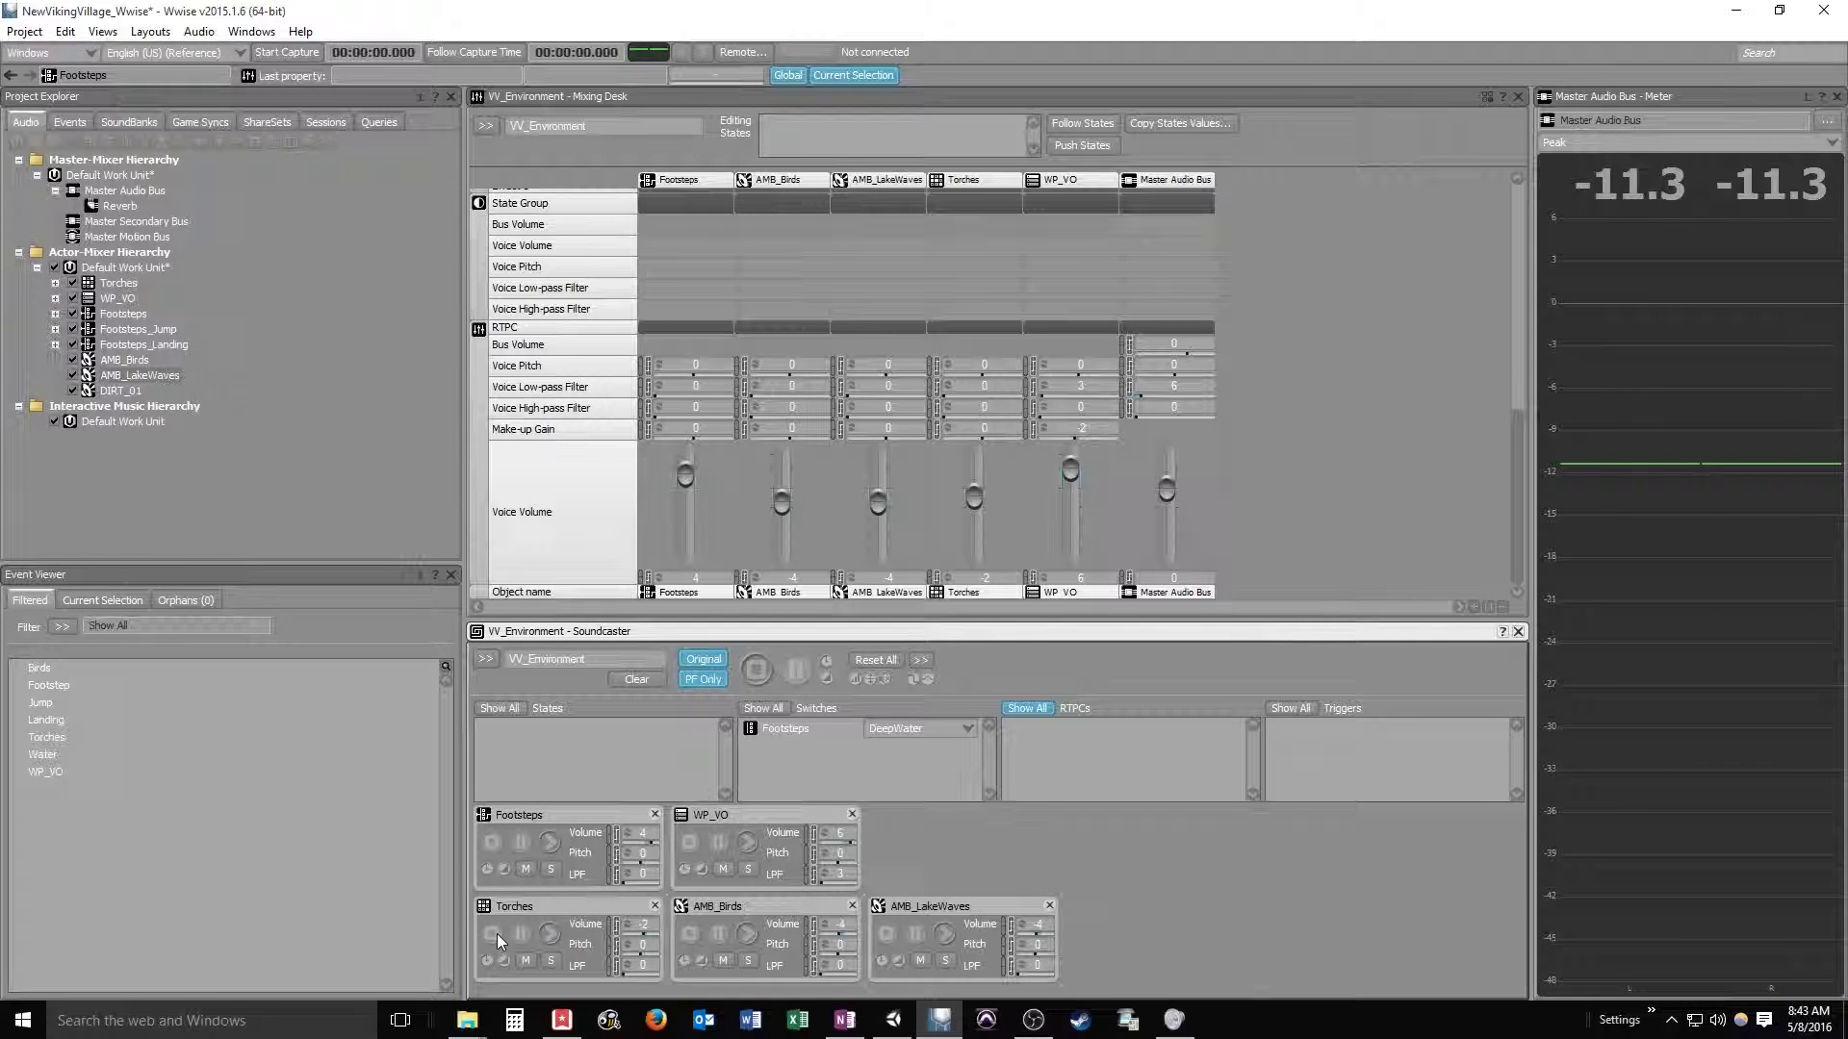
pyautogui.click(549, 934)
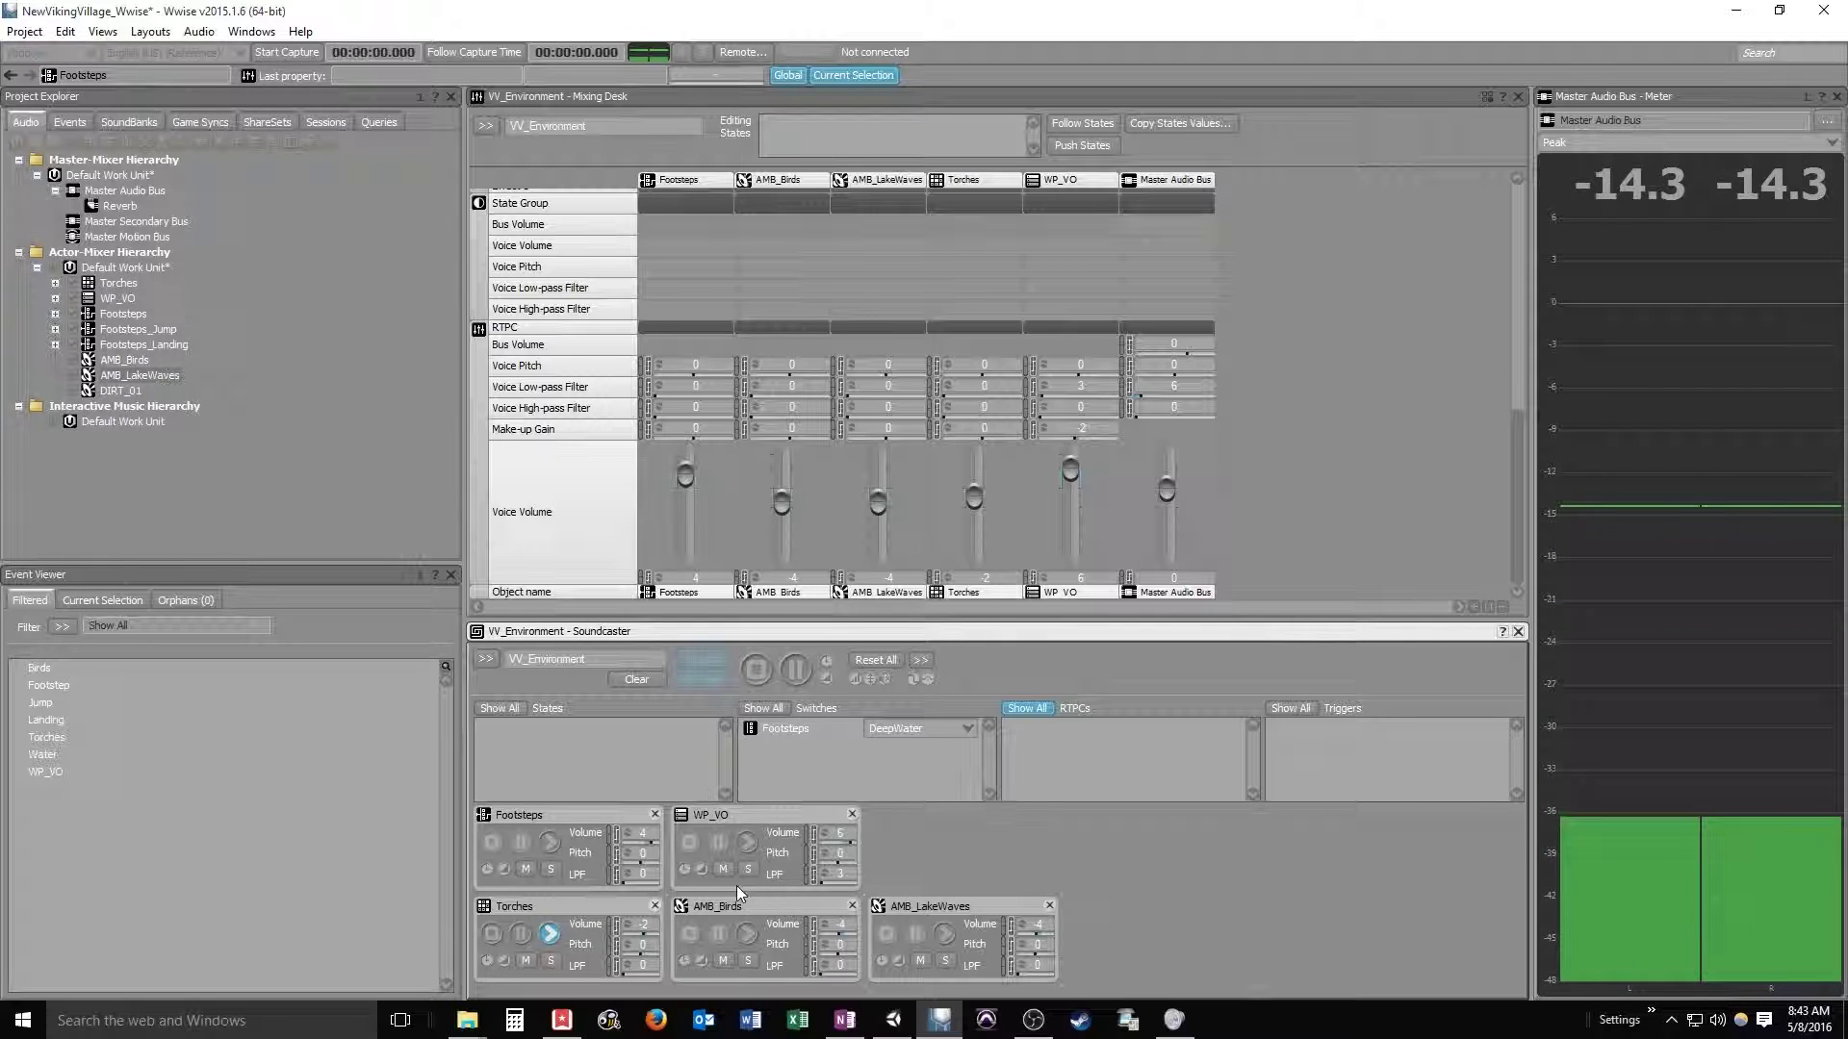
pyautogui.click(493, 933)
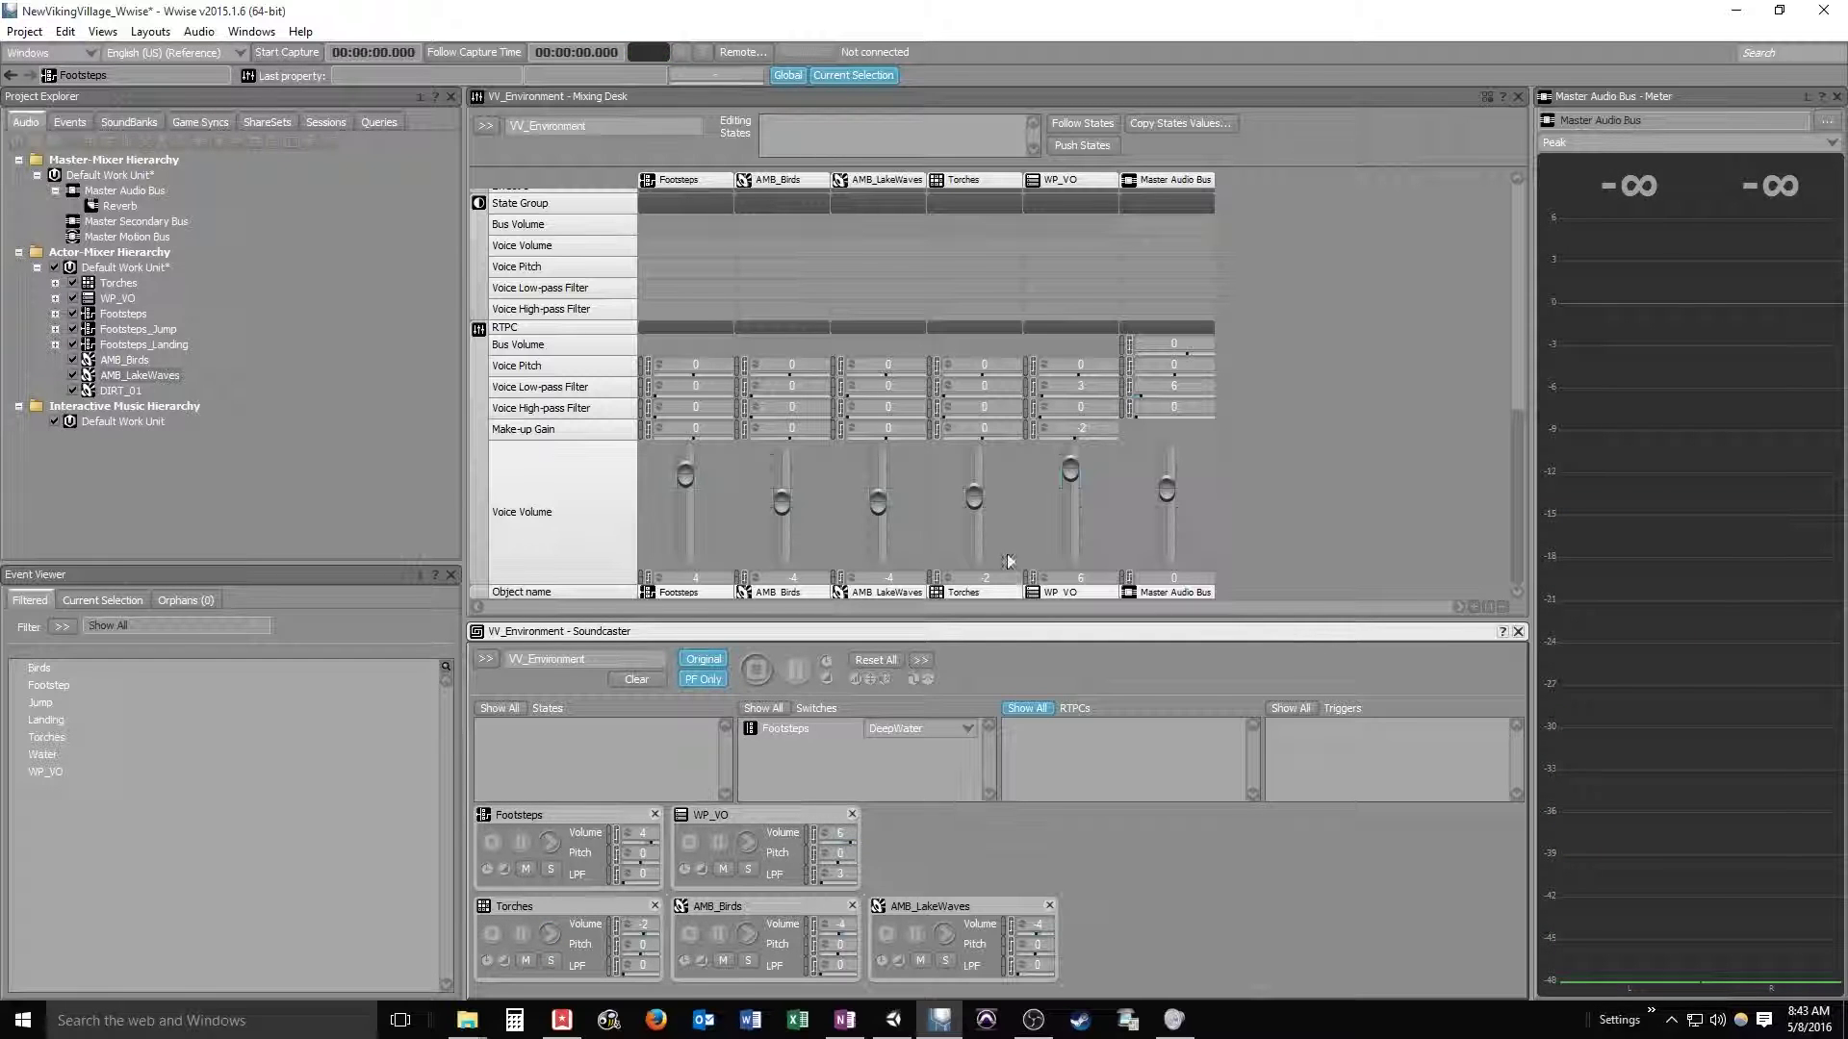
# Restart the ambiences, solo AMB_Birds and raise its voice pitch to 450.
pyautogui.scroll(10, 1272, 389)
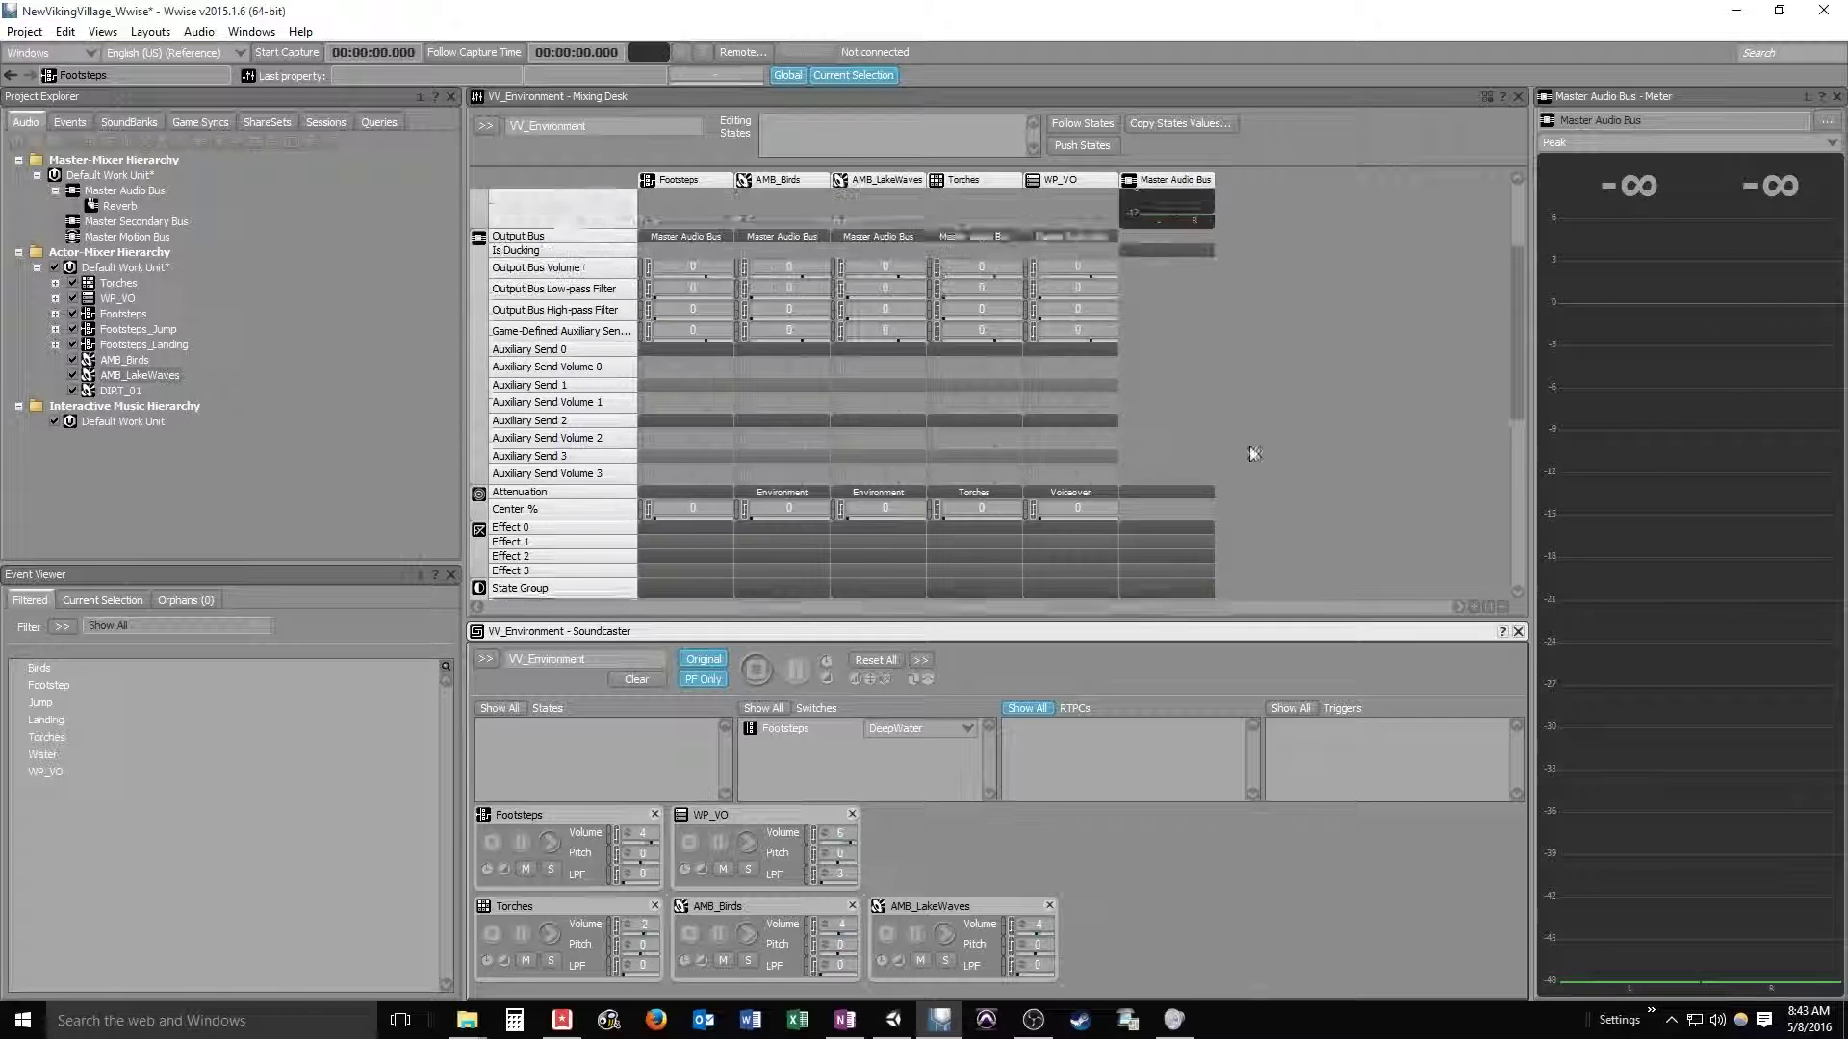
pyautogui.scroll(3, 1262, 454)
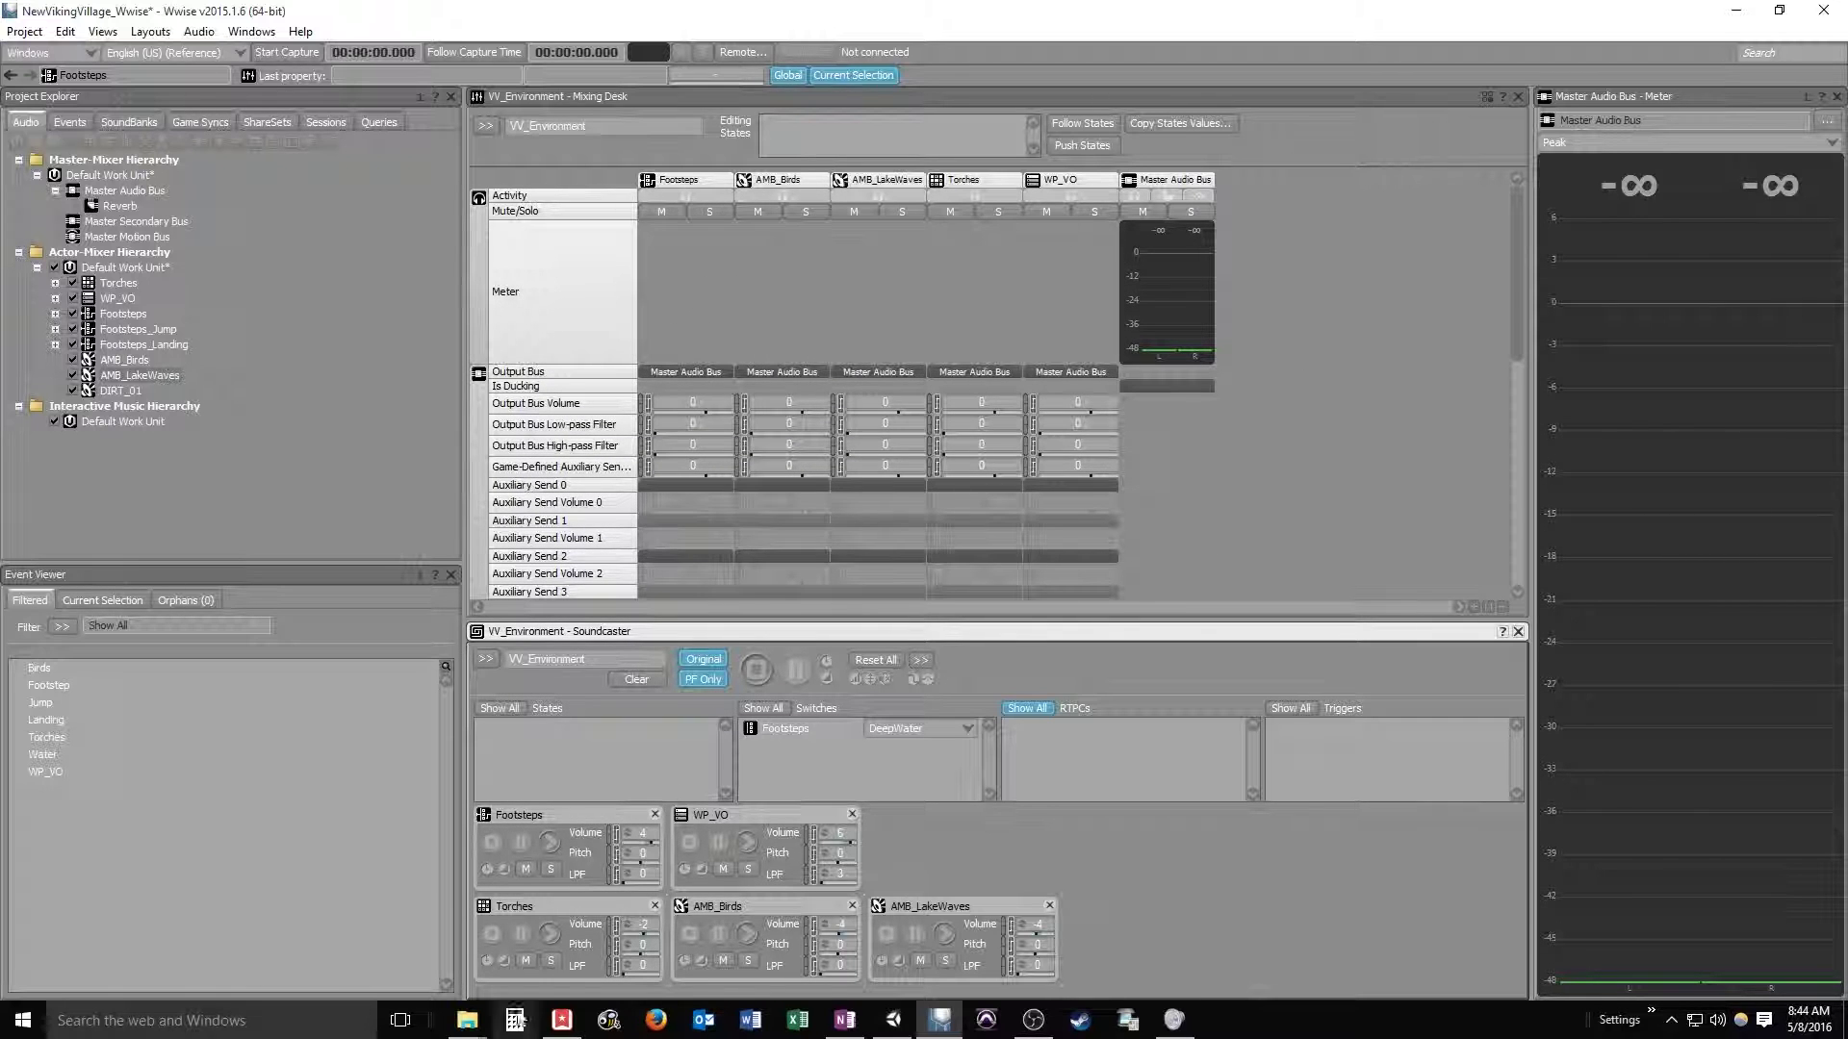
pyautogui.click(549, 938)
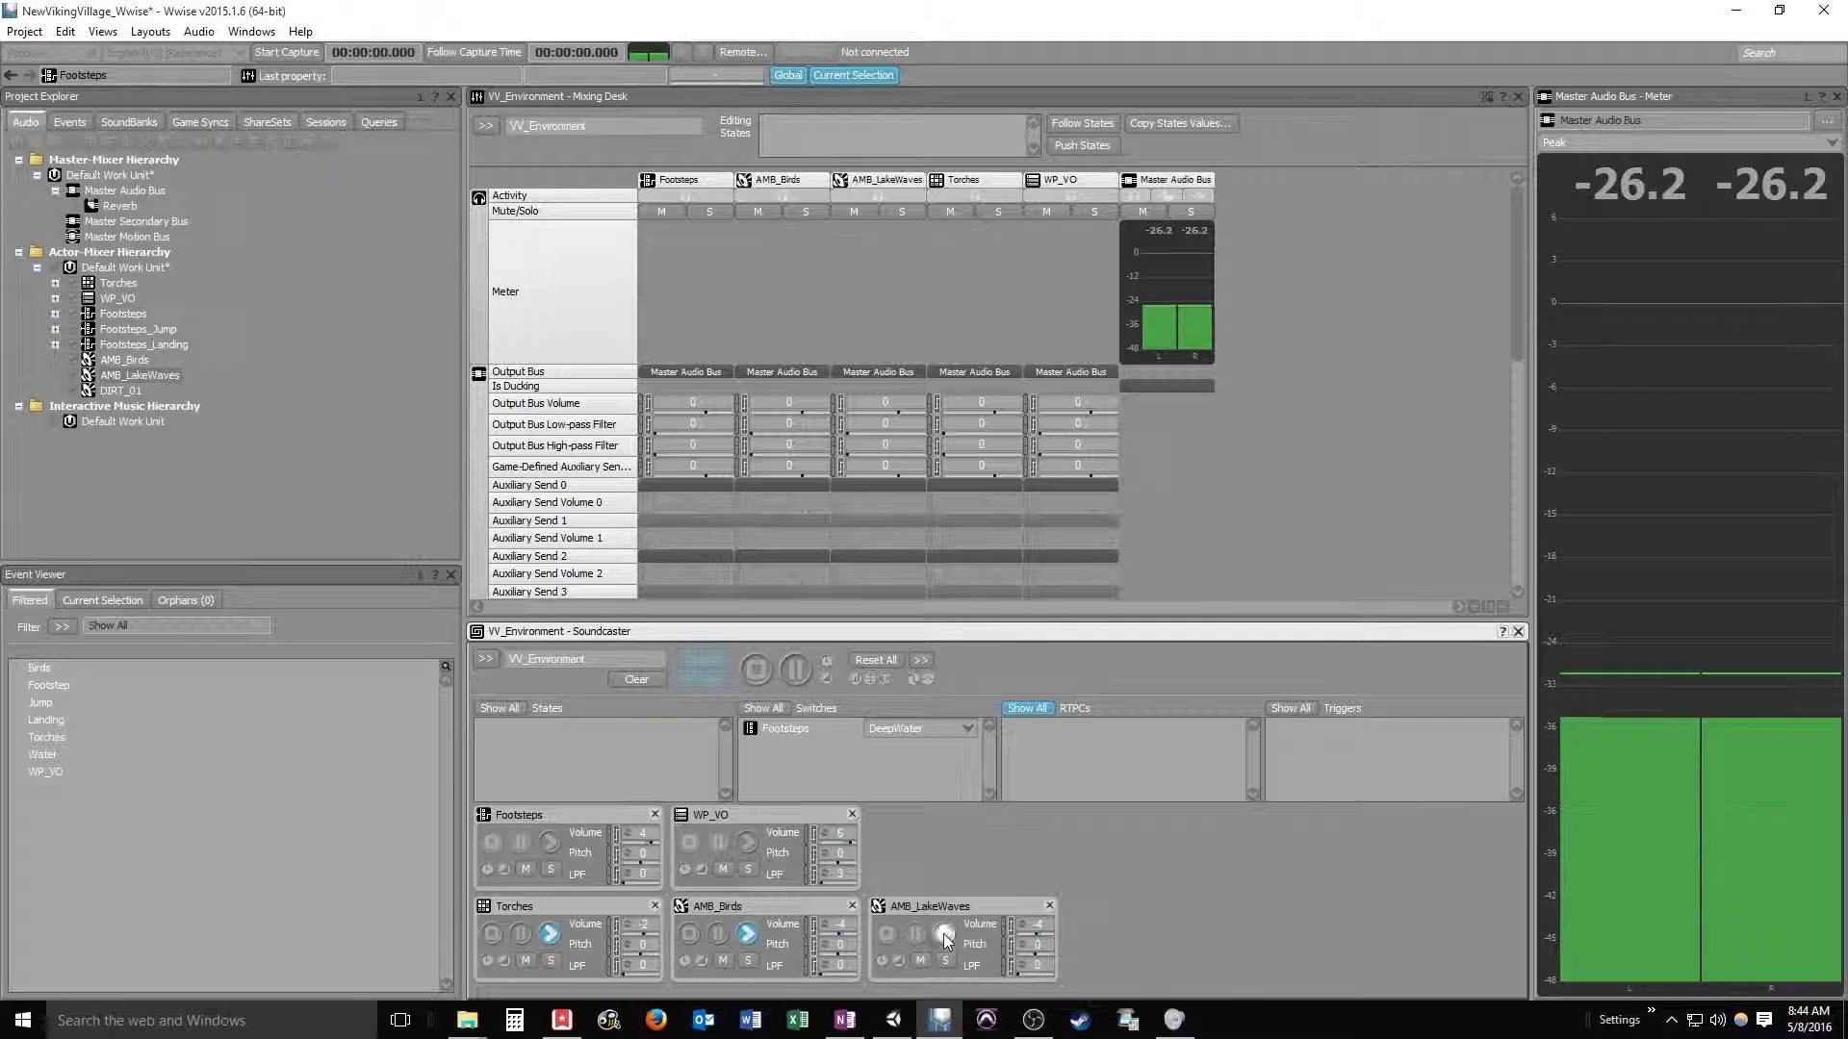
pyautogui.click(807, 210)
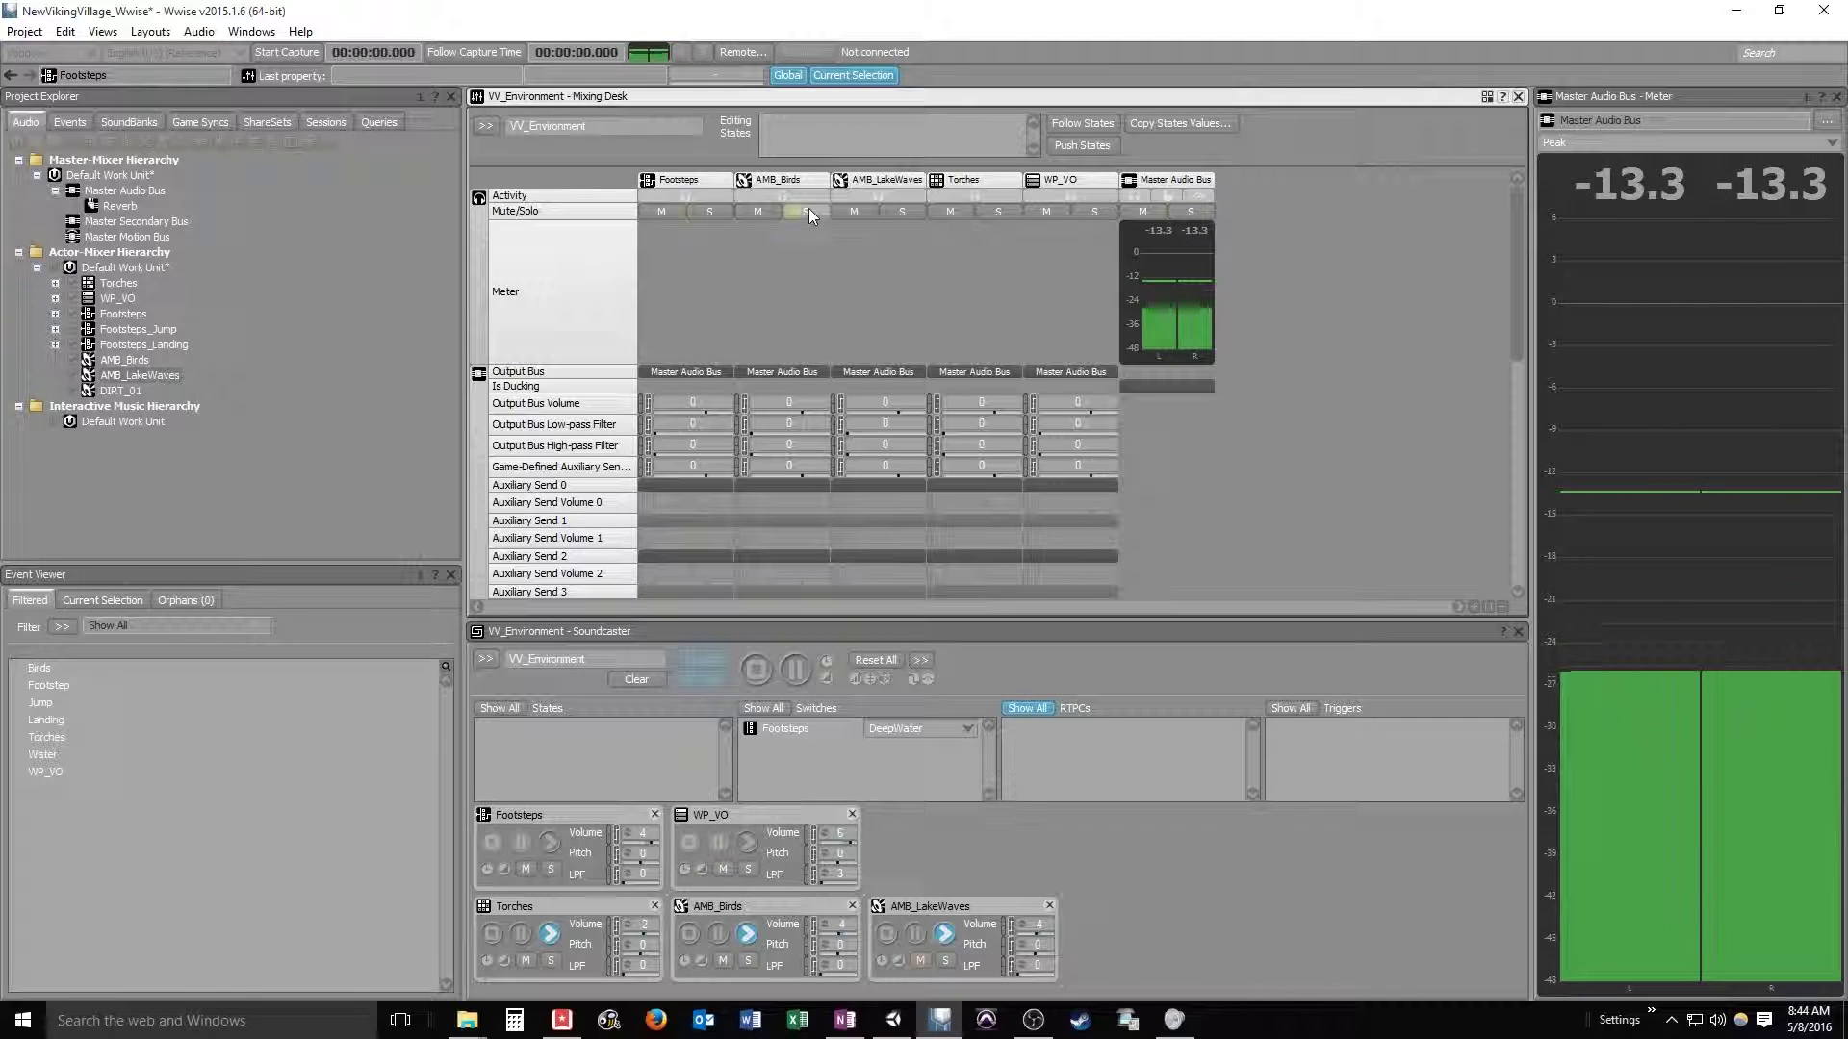
pyautogui.scroll(-5, 799, 519)
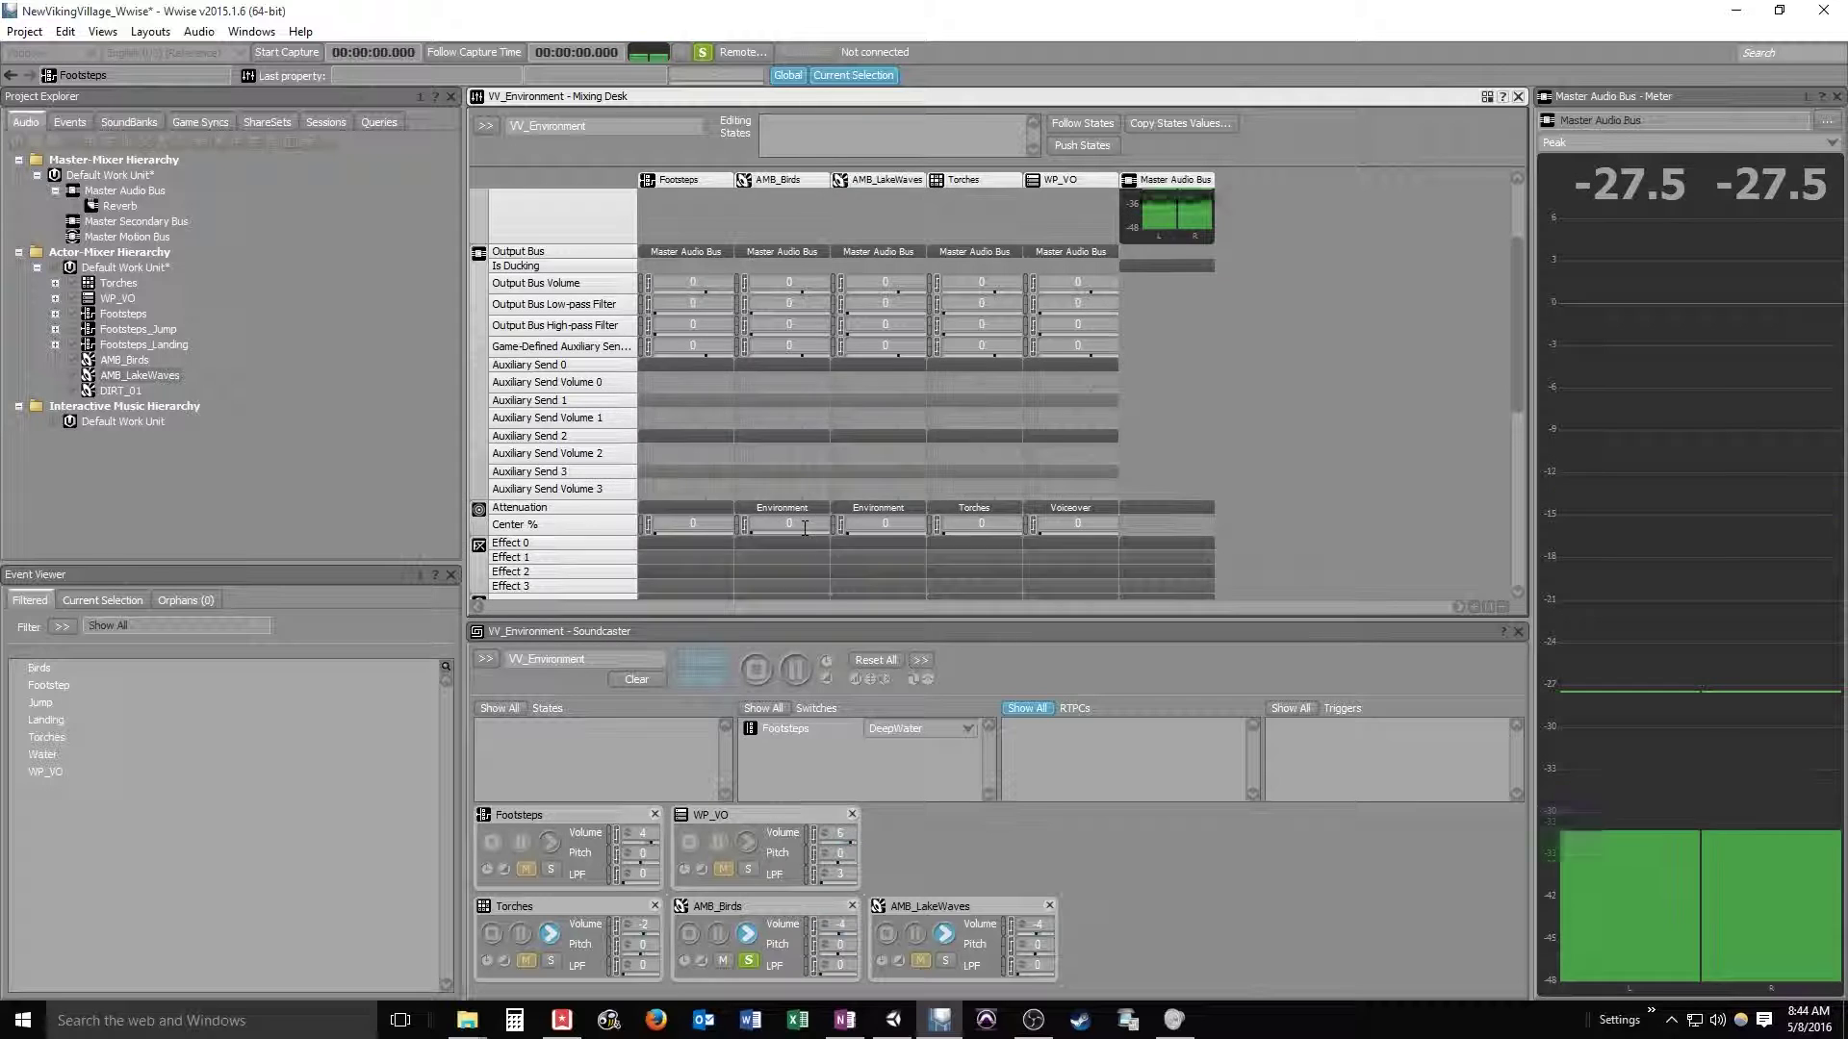
pyautogui.scroll(-8, 801, 506)
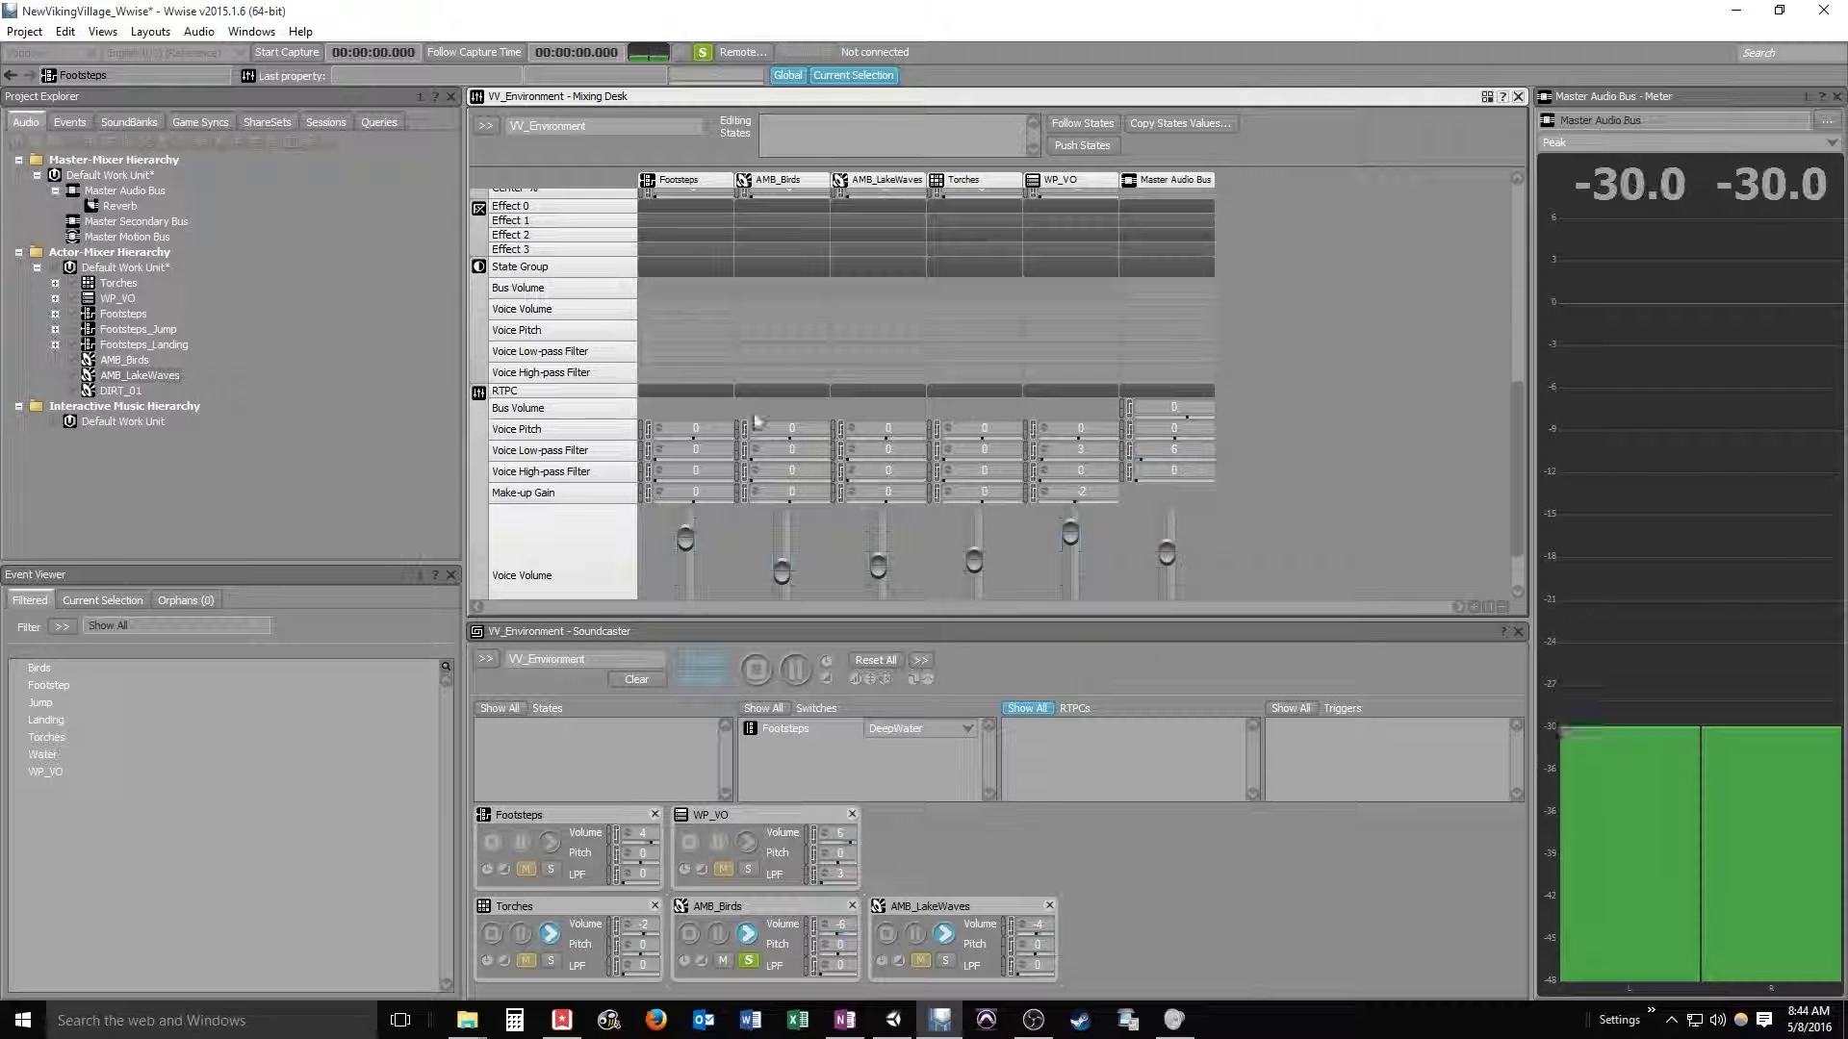
pyautogui.moveTo(787, 436)
pyautogui.mouseDown()
pyautogui.moveTo(799, 451)
pyautogui.moveTo(780, 450)
pyautogui.mouseUp()
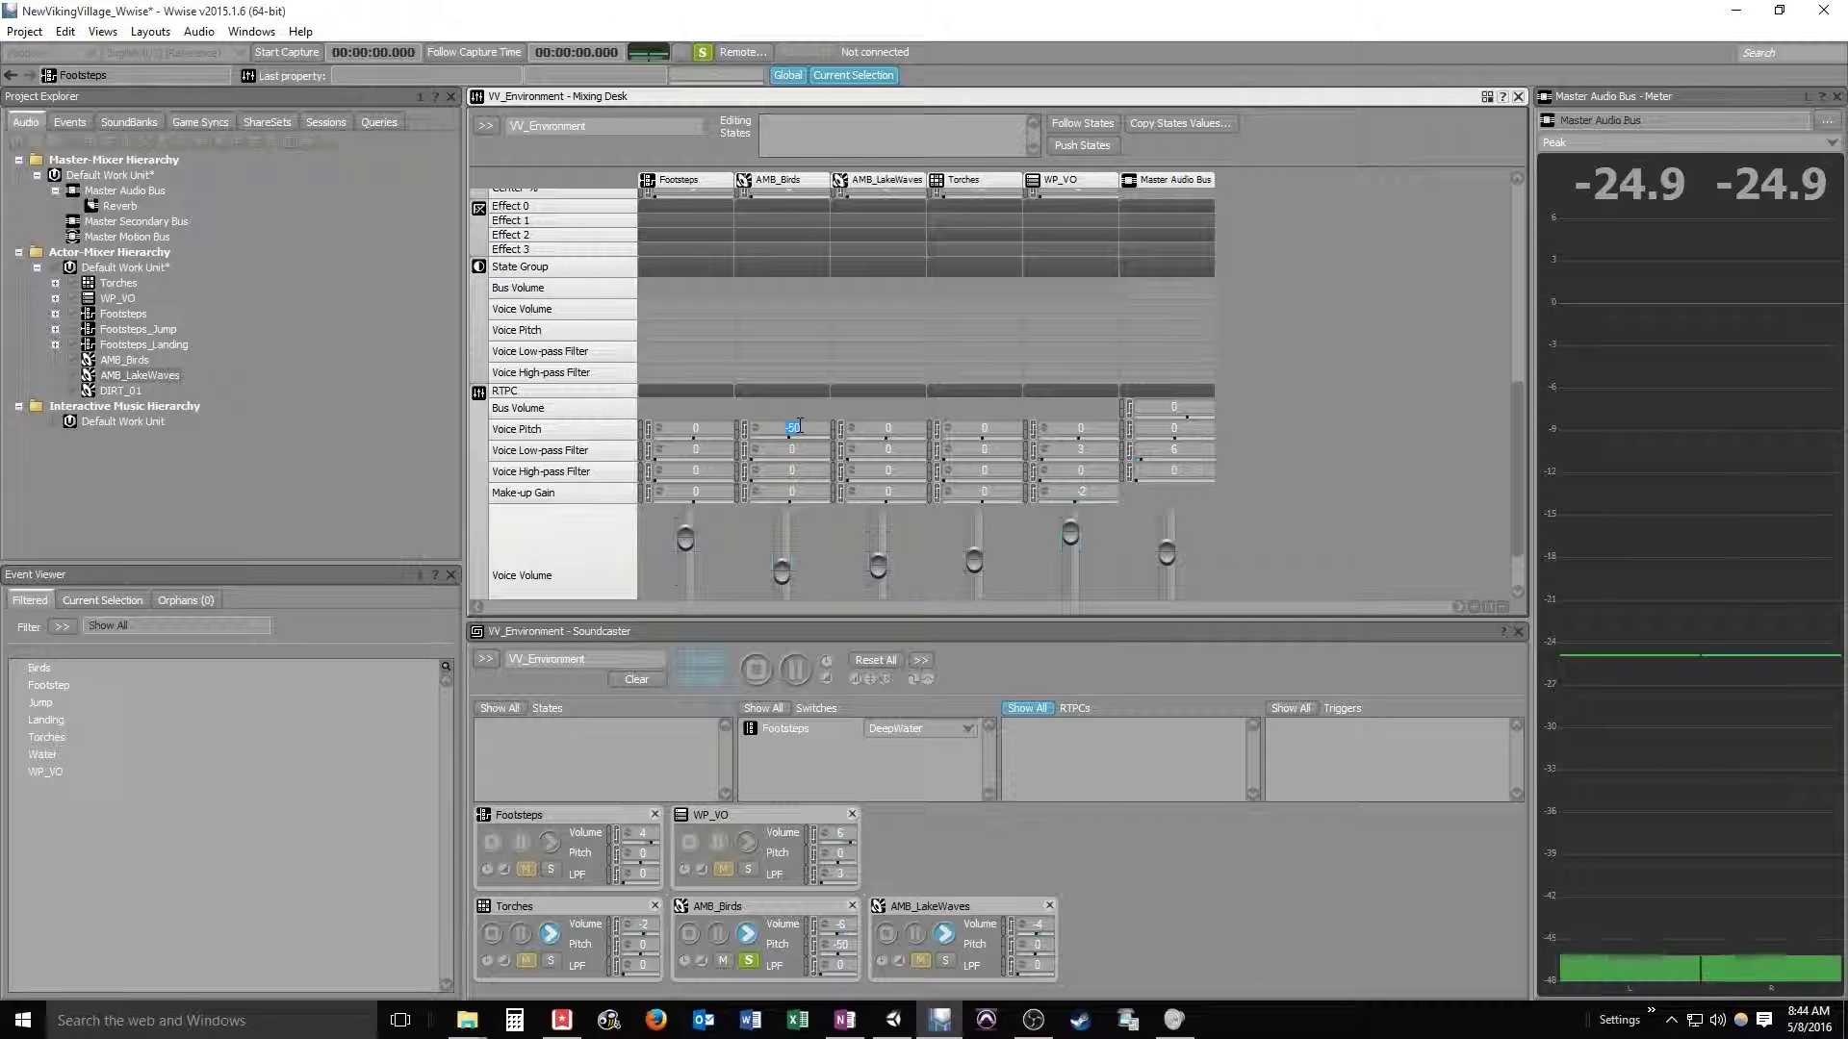
# Unsolo AMB_Birds and clear the remaining mutes so all channels play.
pyautogui.scroll(5, 813, 227)
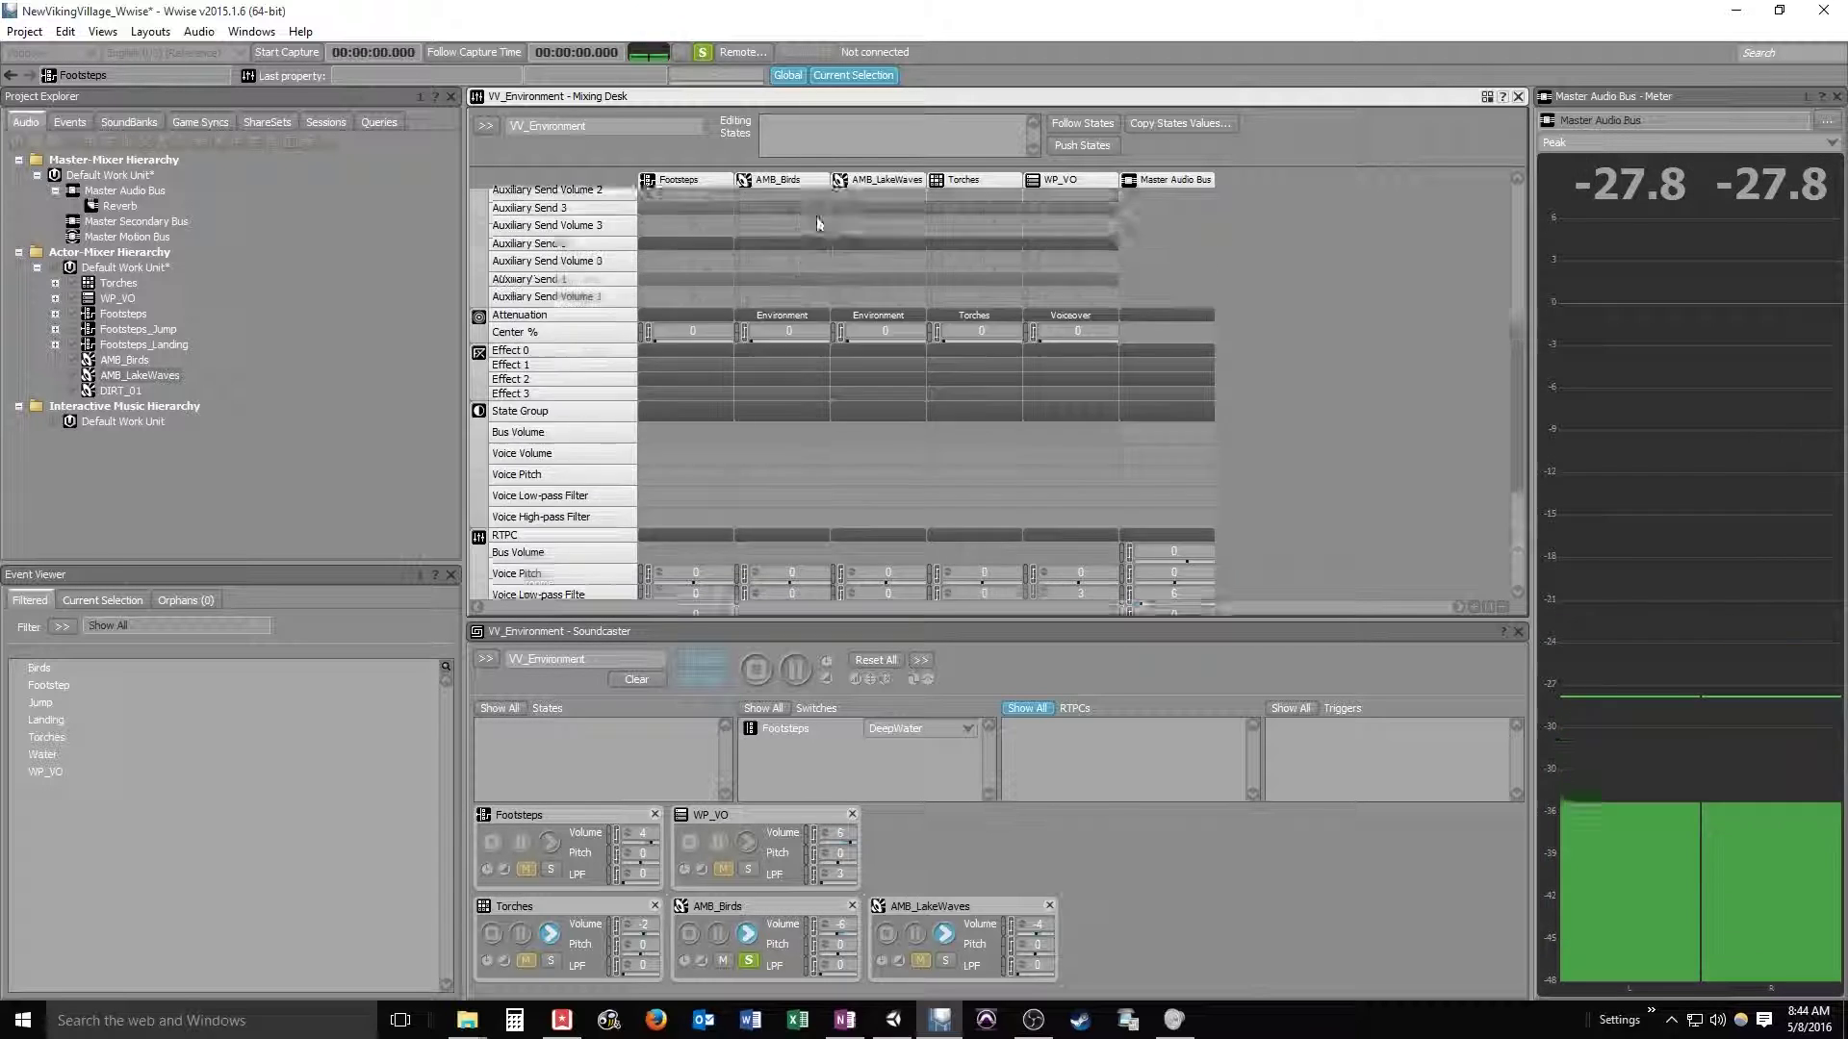
pyautogui.scroll(3, 809, 222)
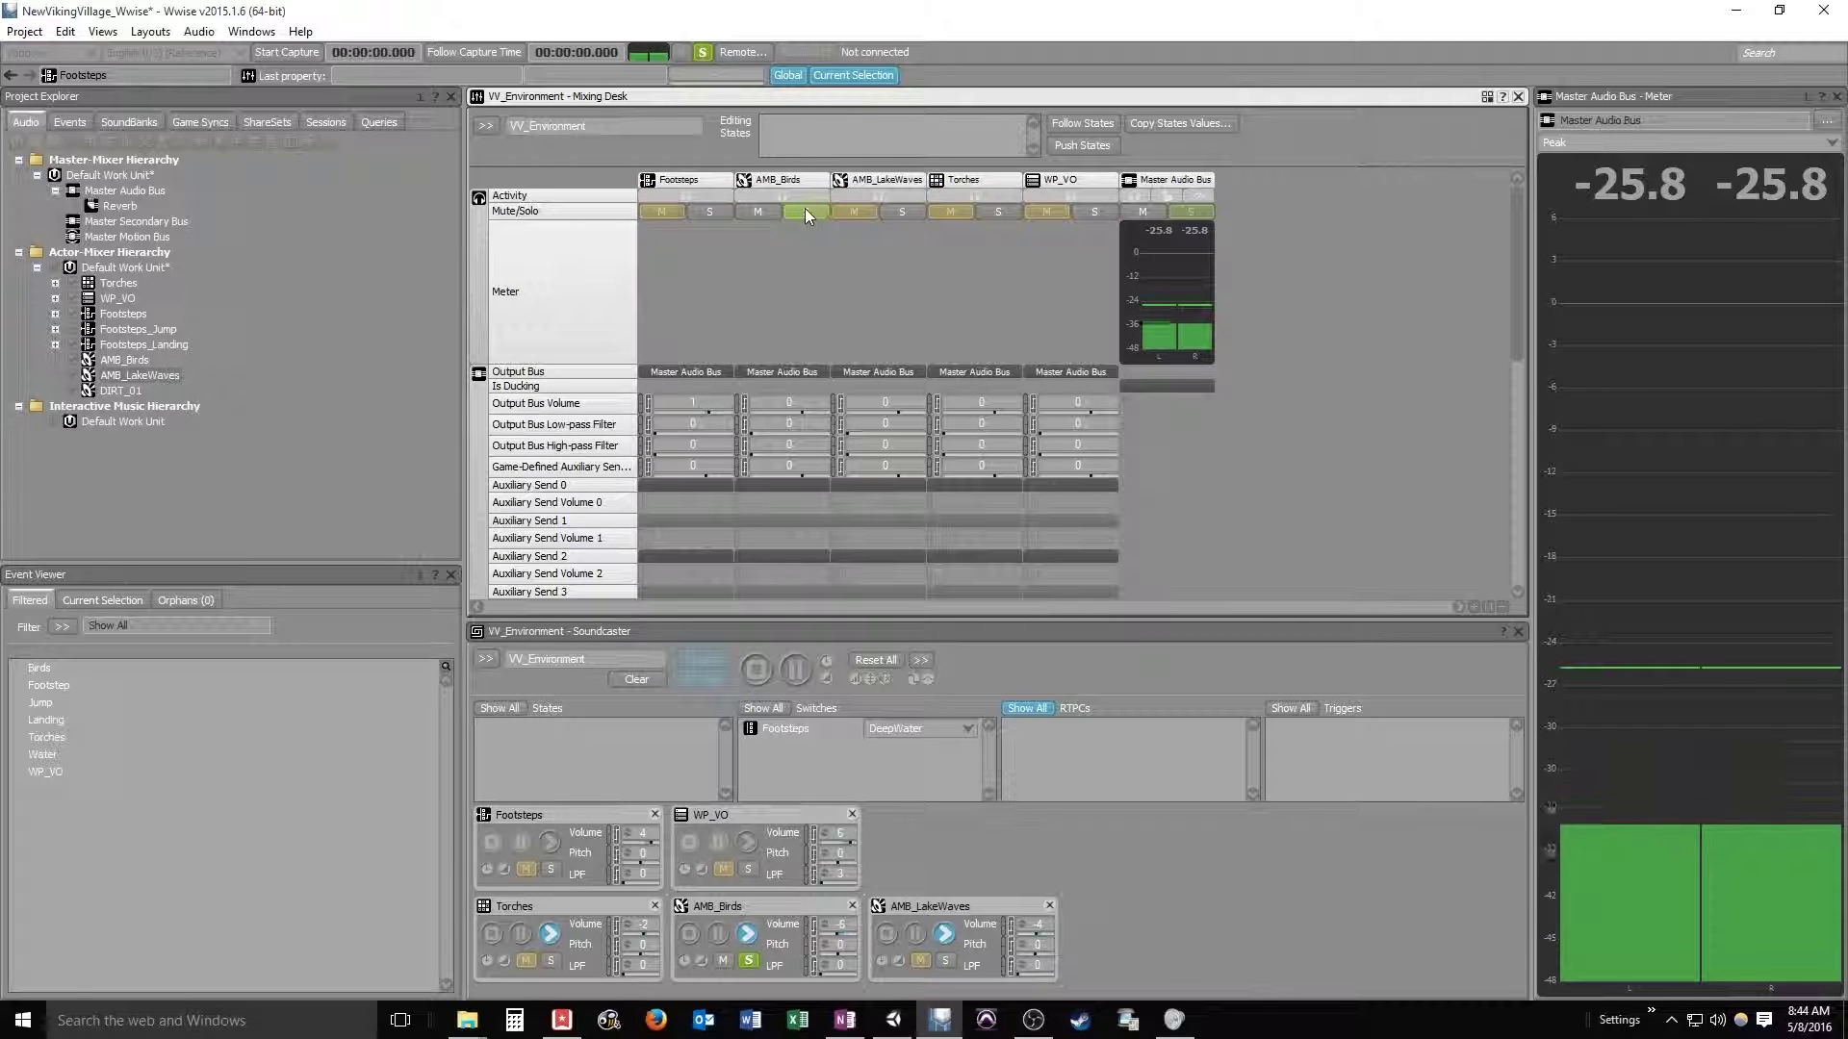
pyautogui.click(804, 210)
pyautogui.click(805, 212)
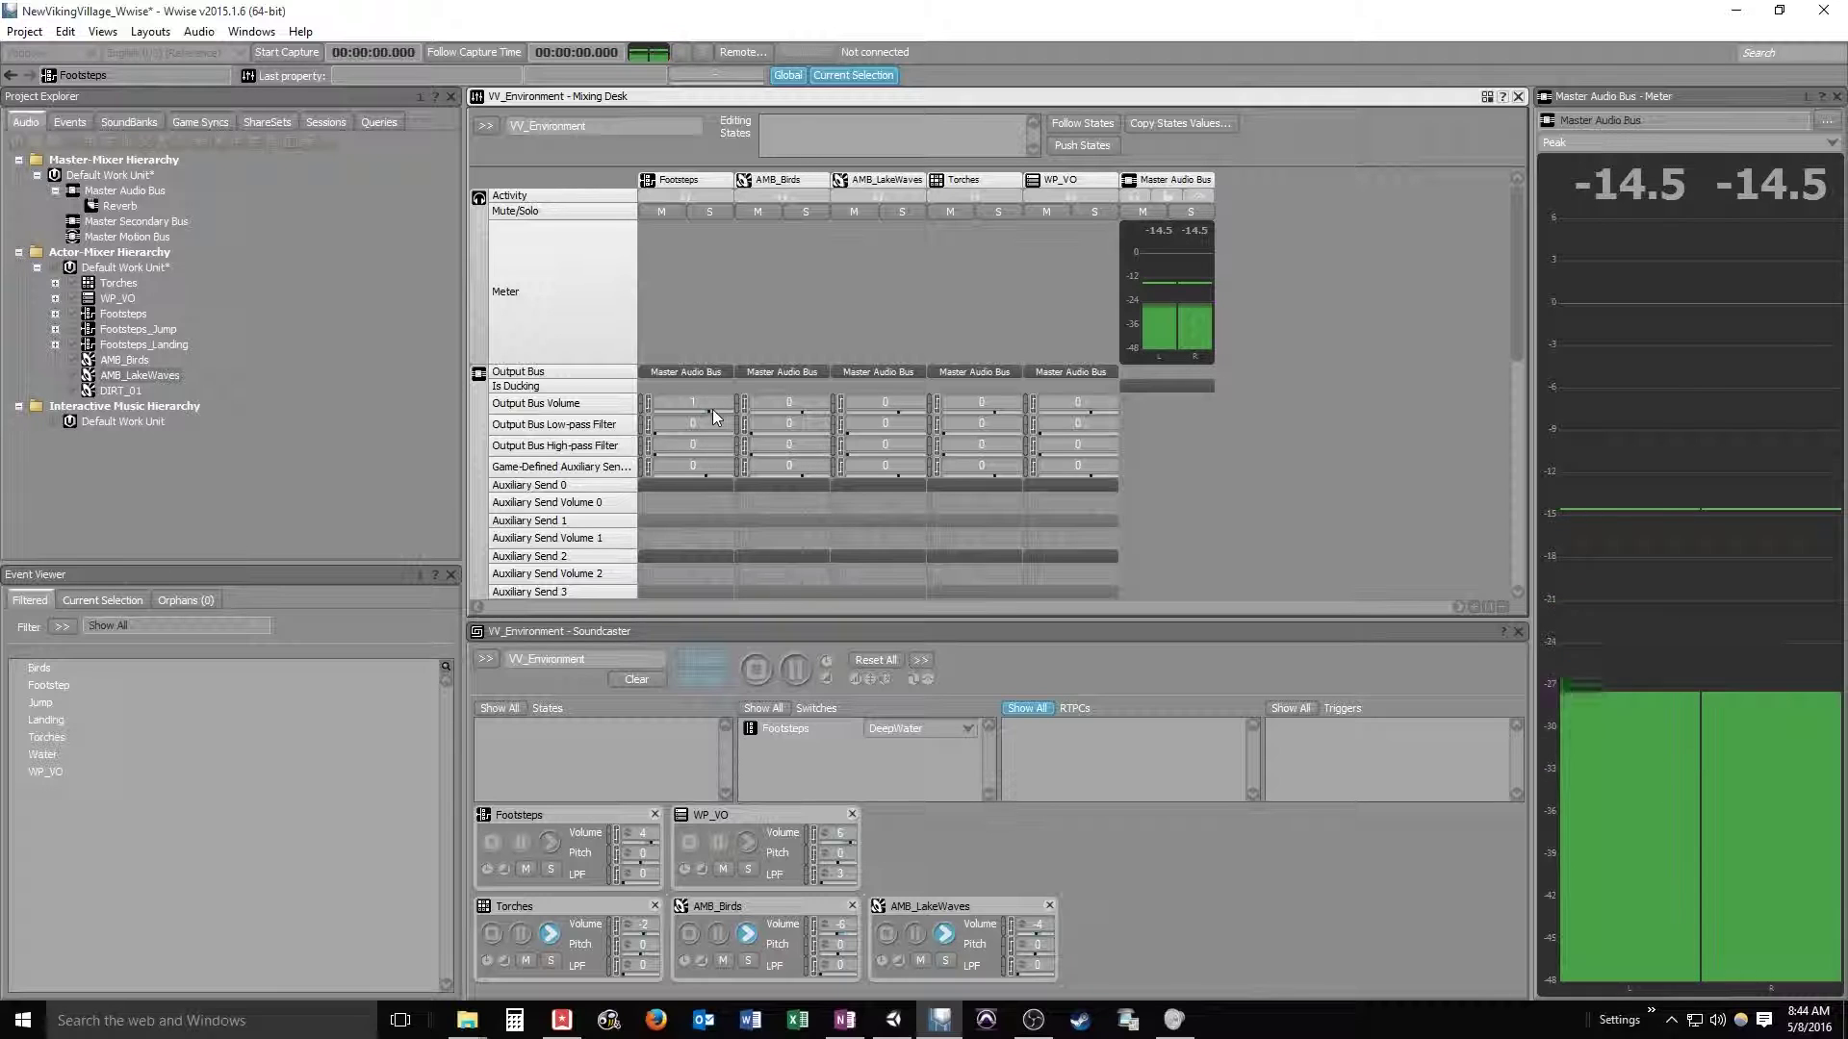
# Bring the channels' Output Bus Volume values back to 0 and inspect an effect slot menu.
pyautogui.scroll(-1, 713, 408)
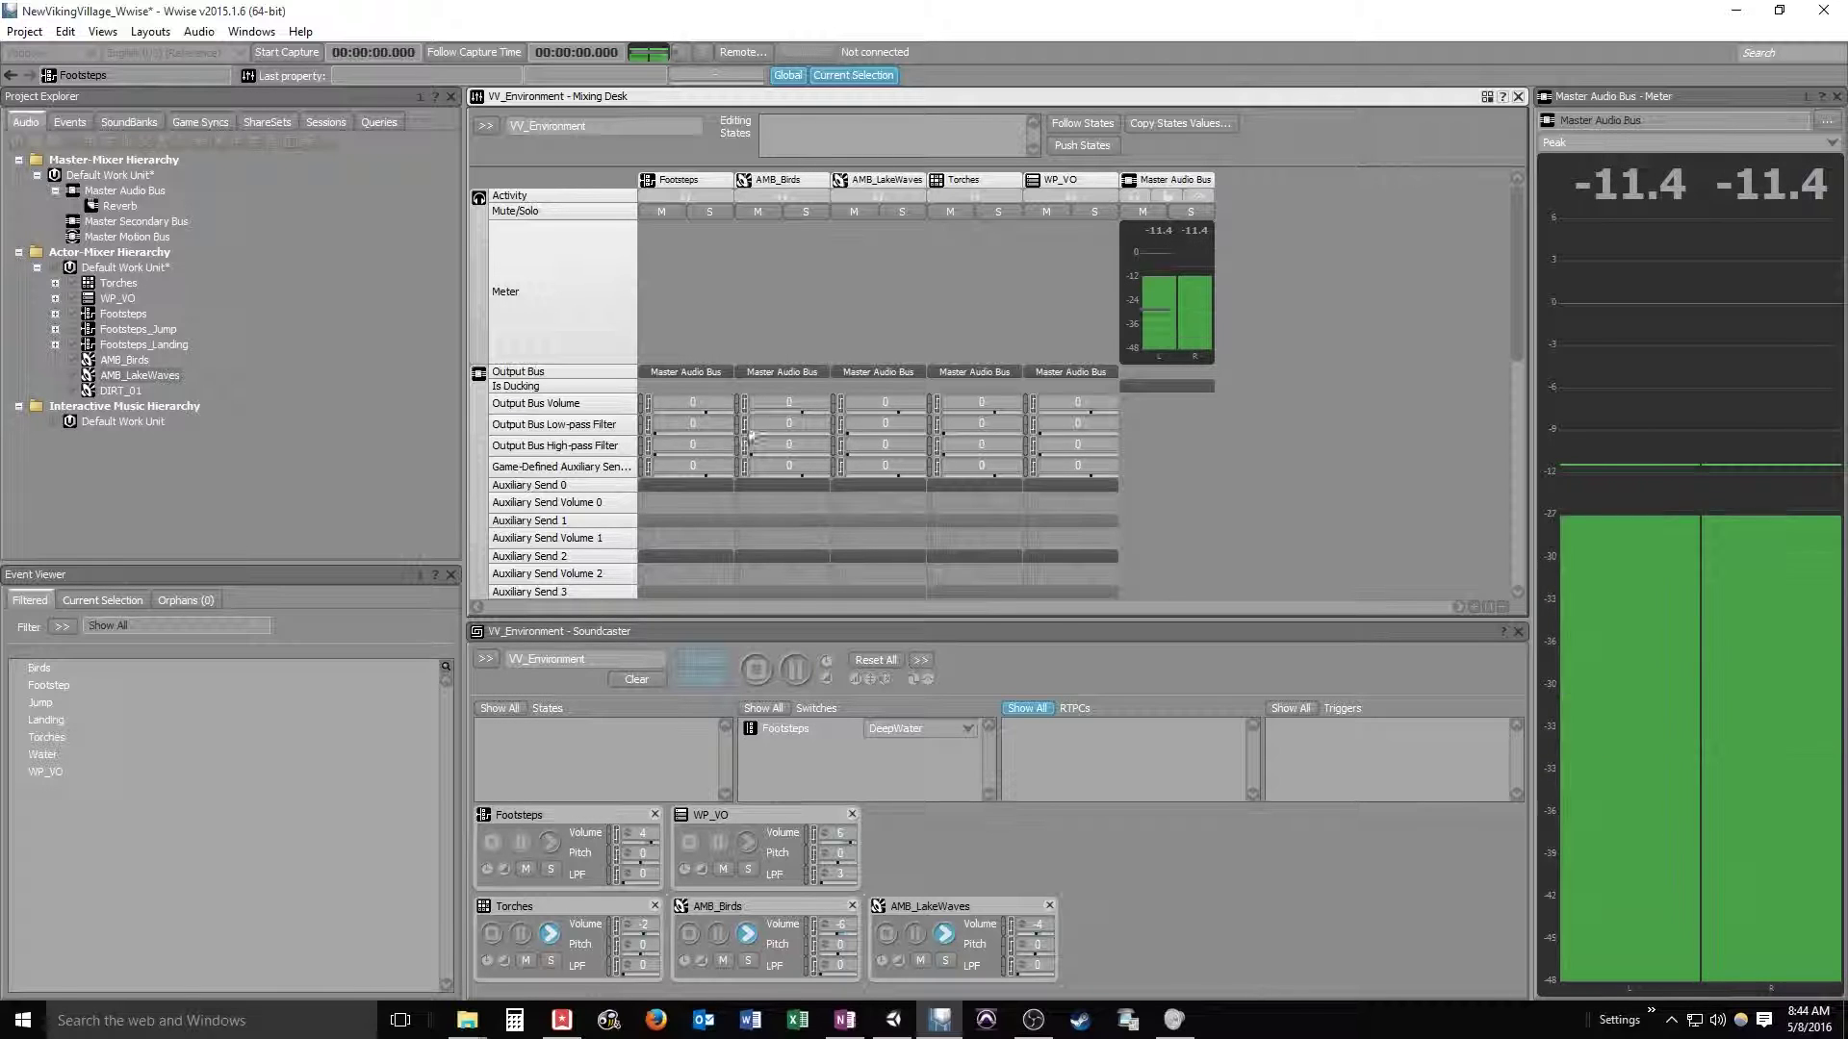
pyautogui.scroll(3, 797, 422)
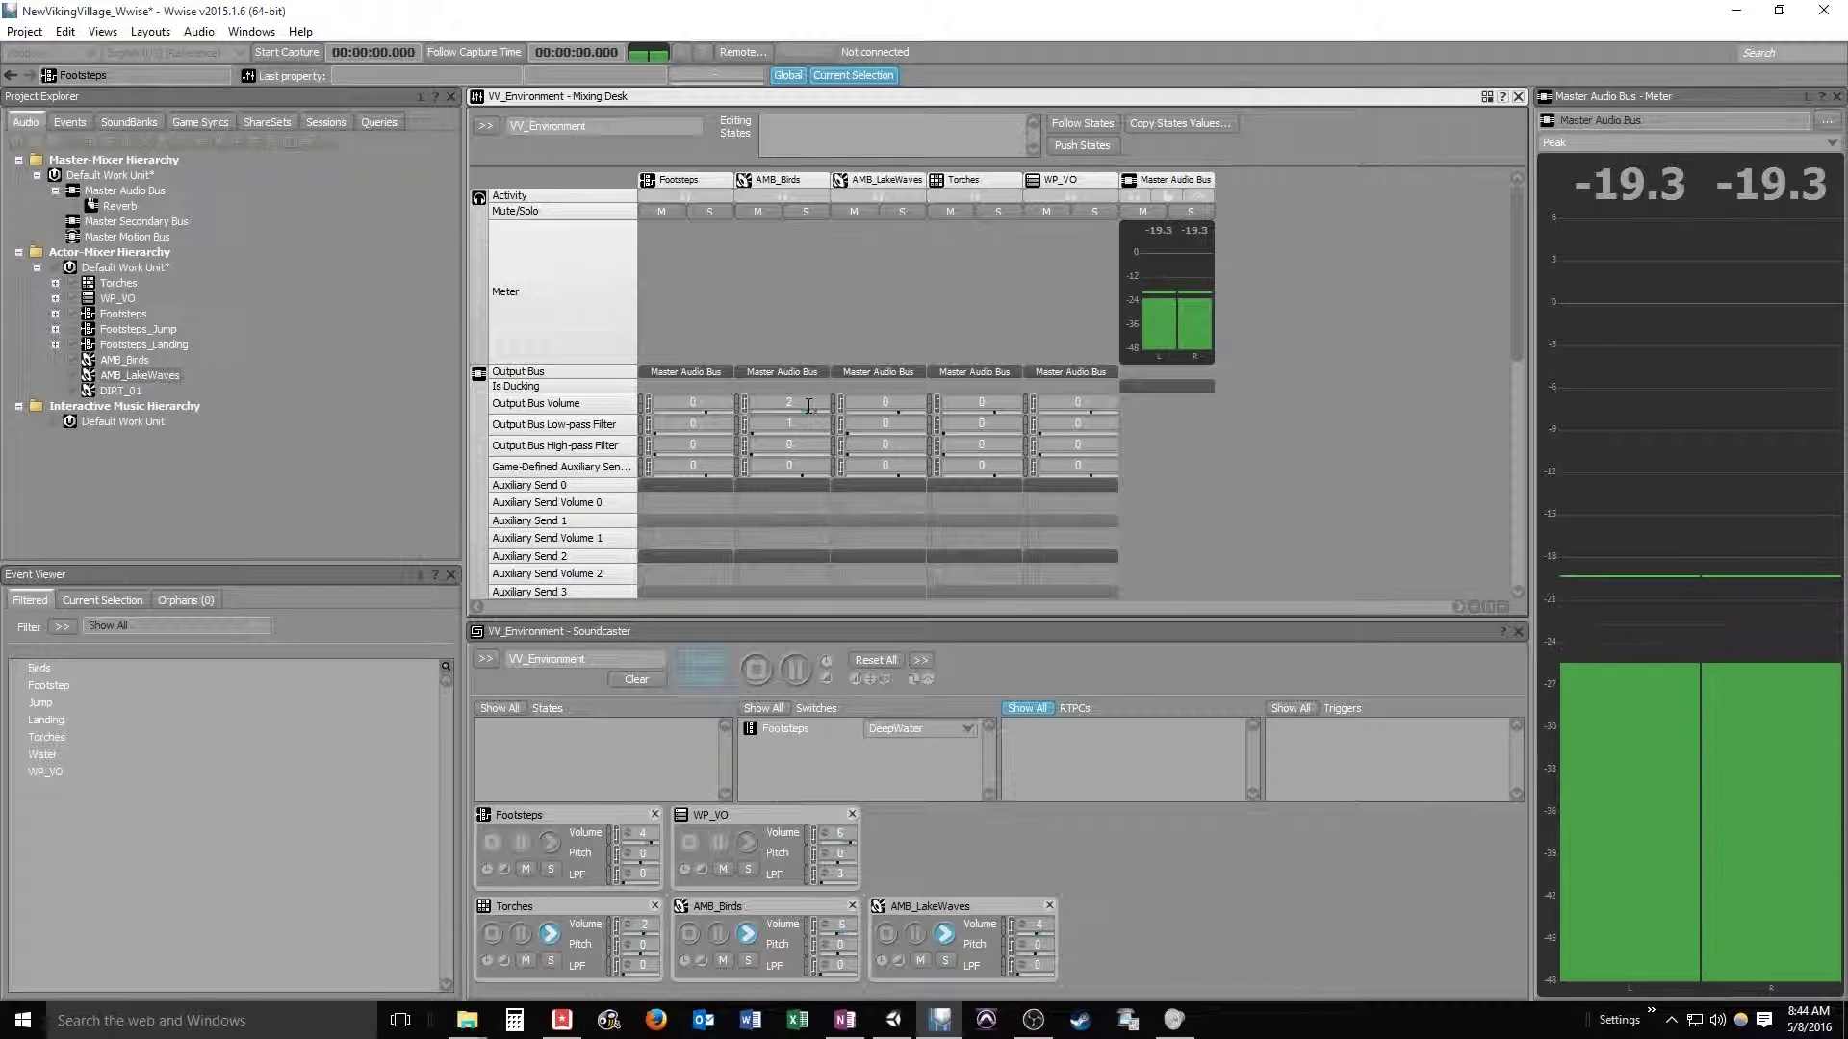
pyautogui.scroll(-1, 770, 432)
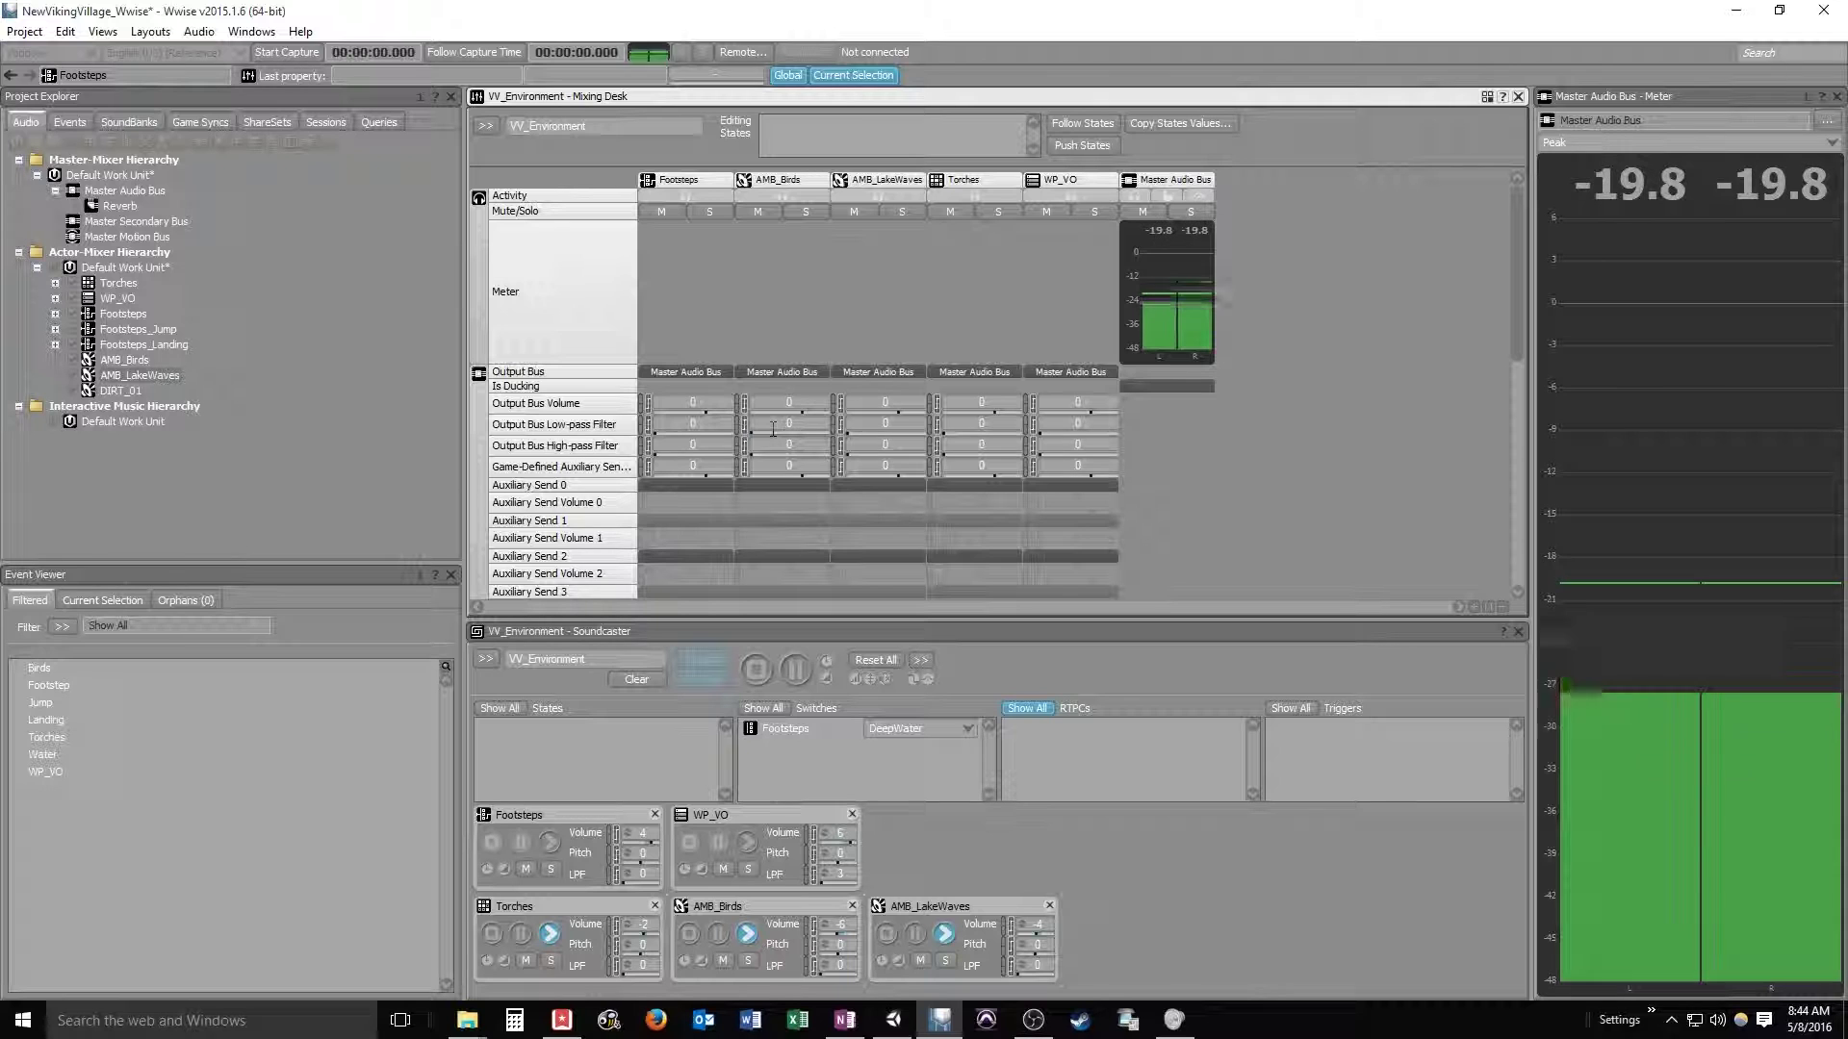
pyautogui.scroll(-1, 1338, 447)
pyautogui.scroll(-2, 1336, 442)
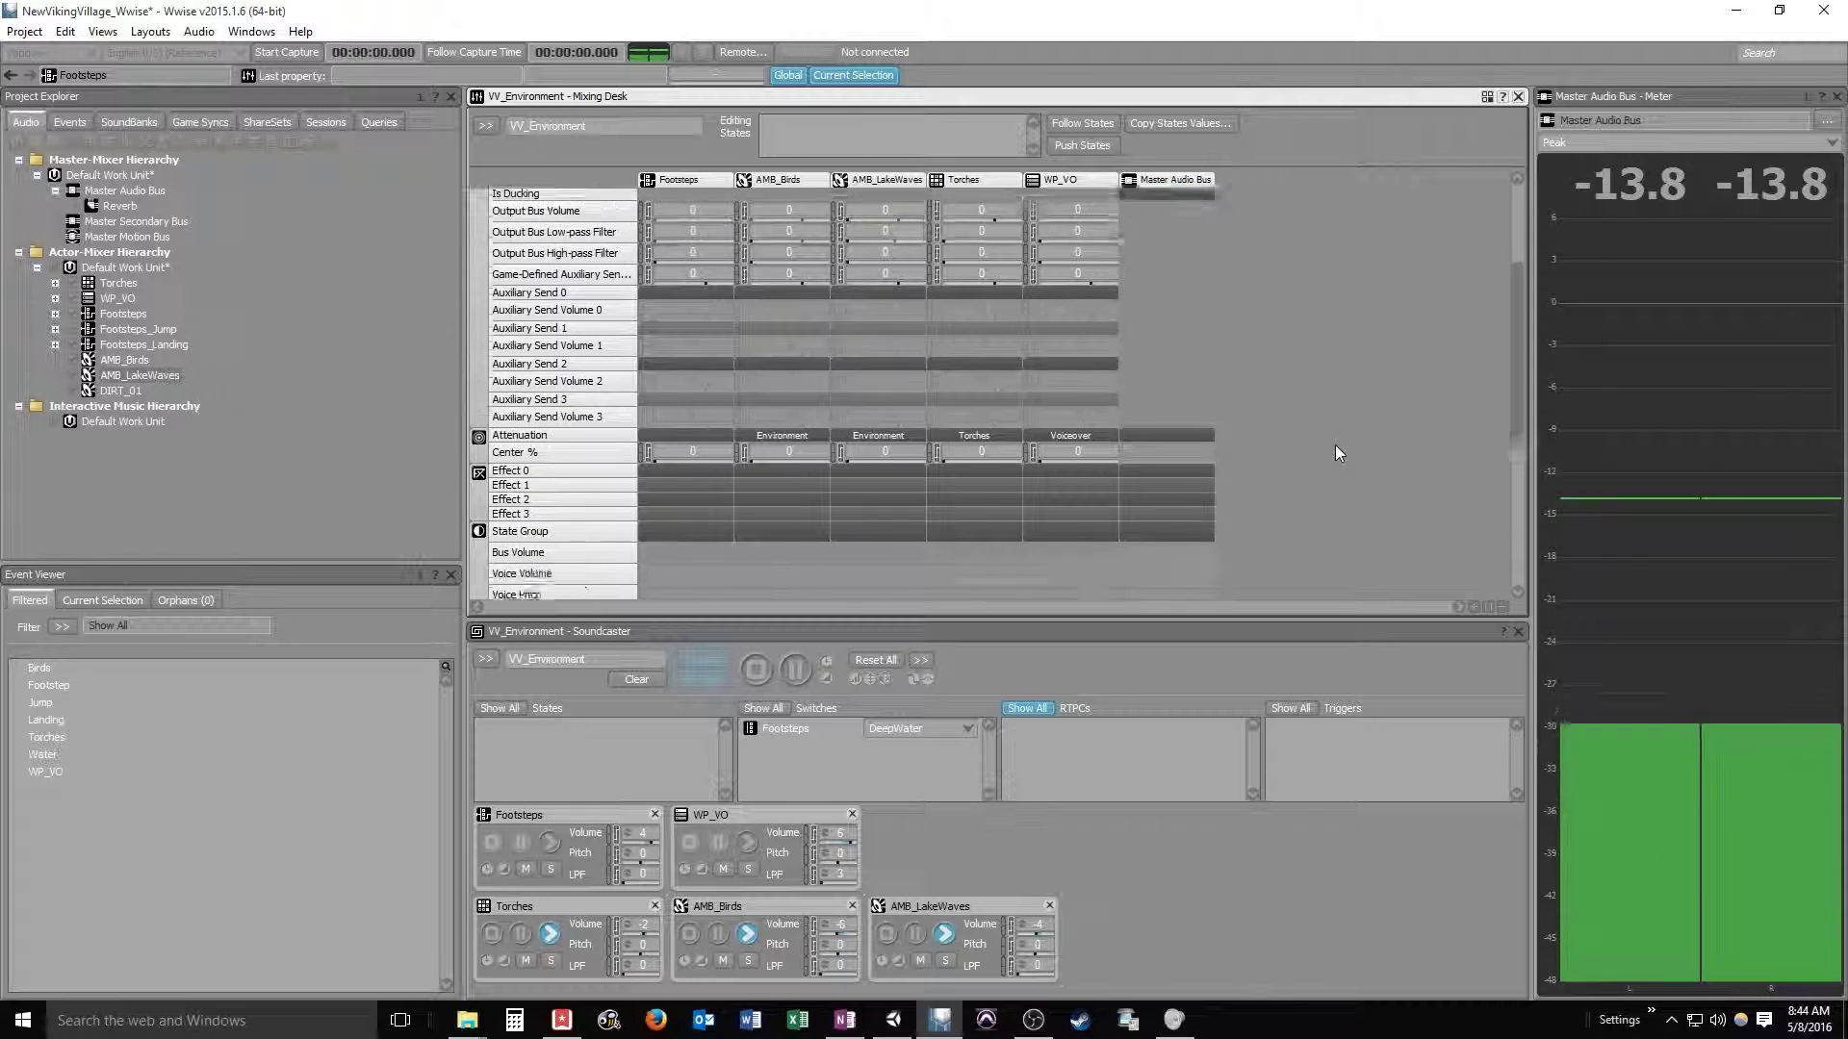
pyautogui.scroll(-1, 1344, 439)
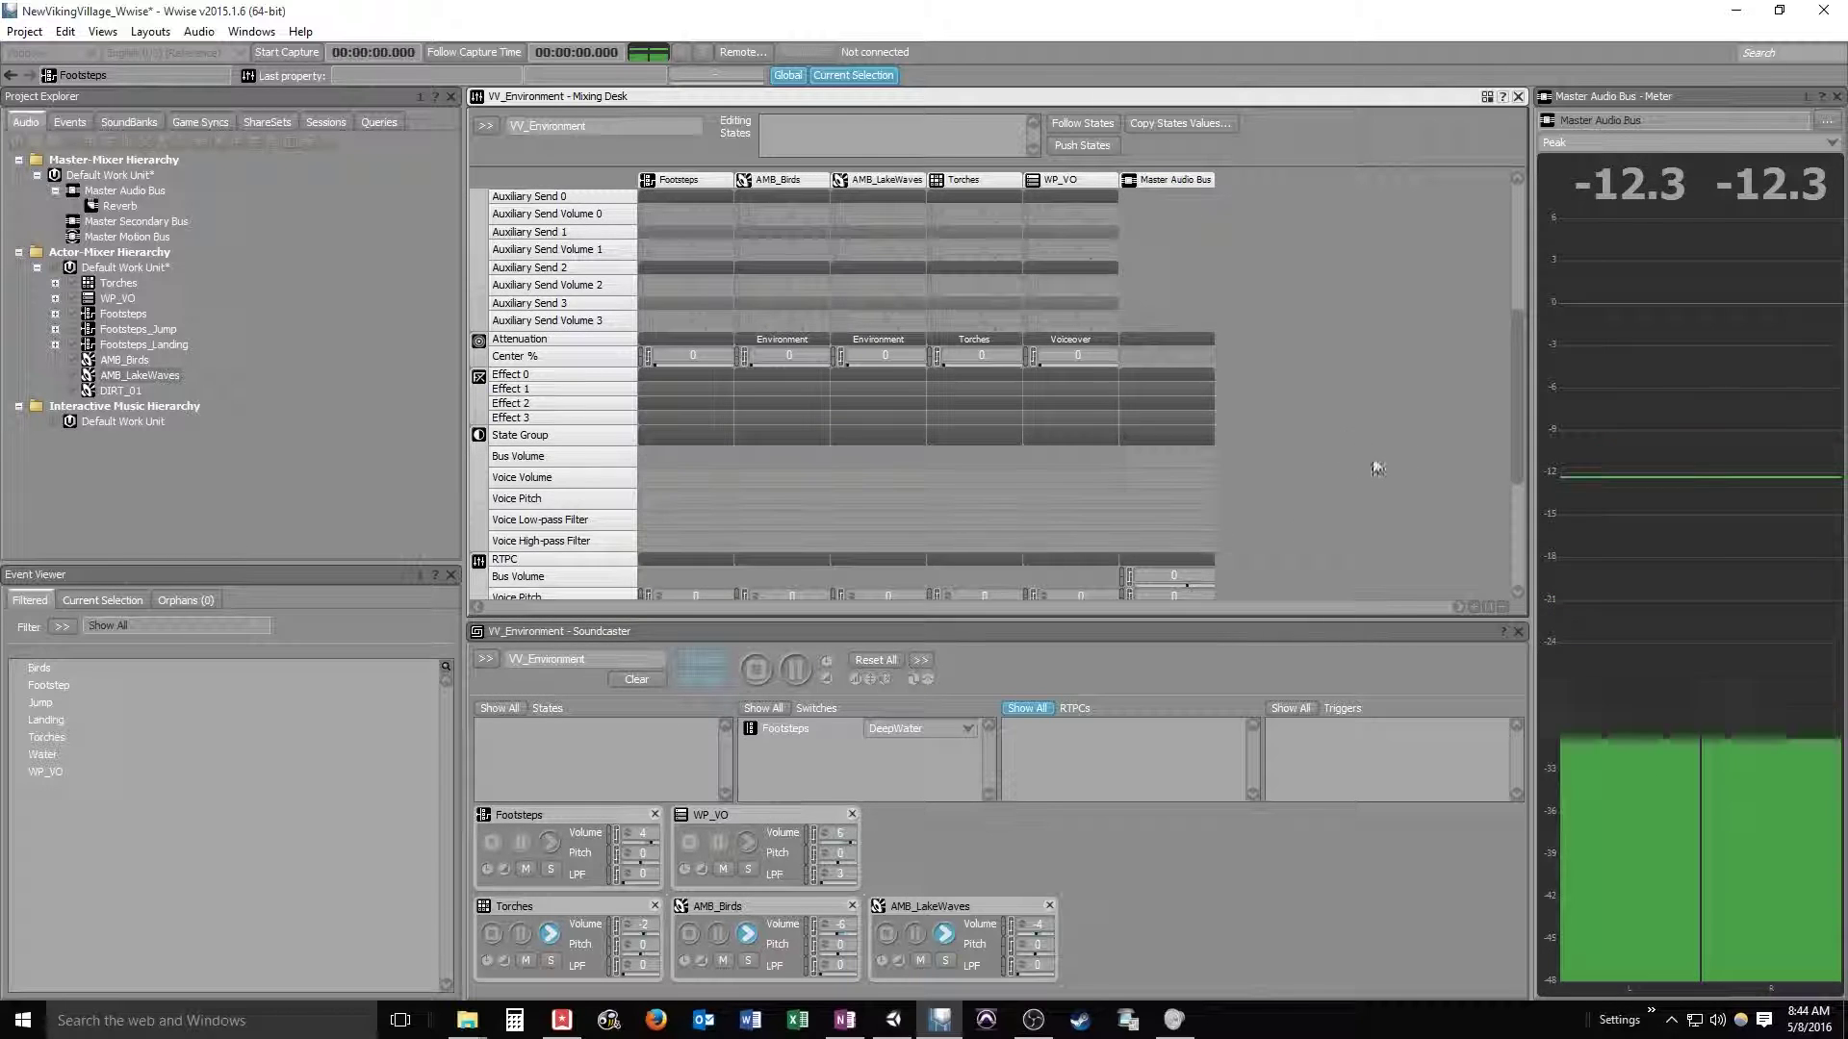
pyautogui.rightClick(767, 372)
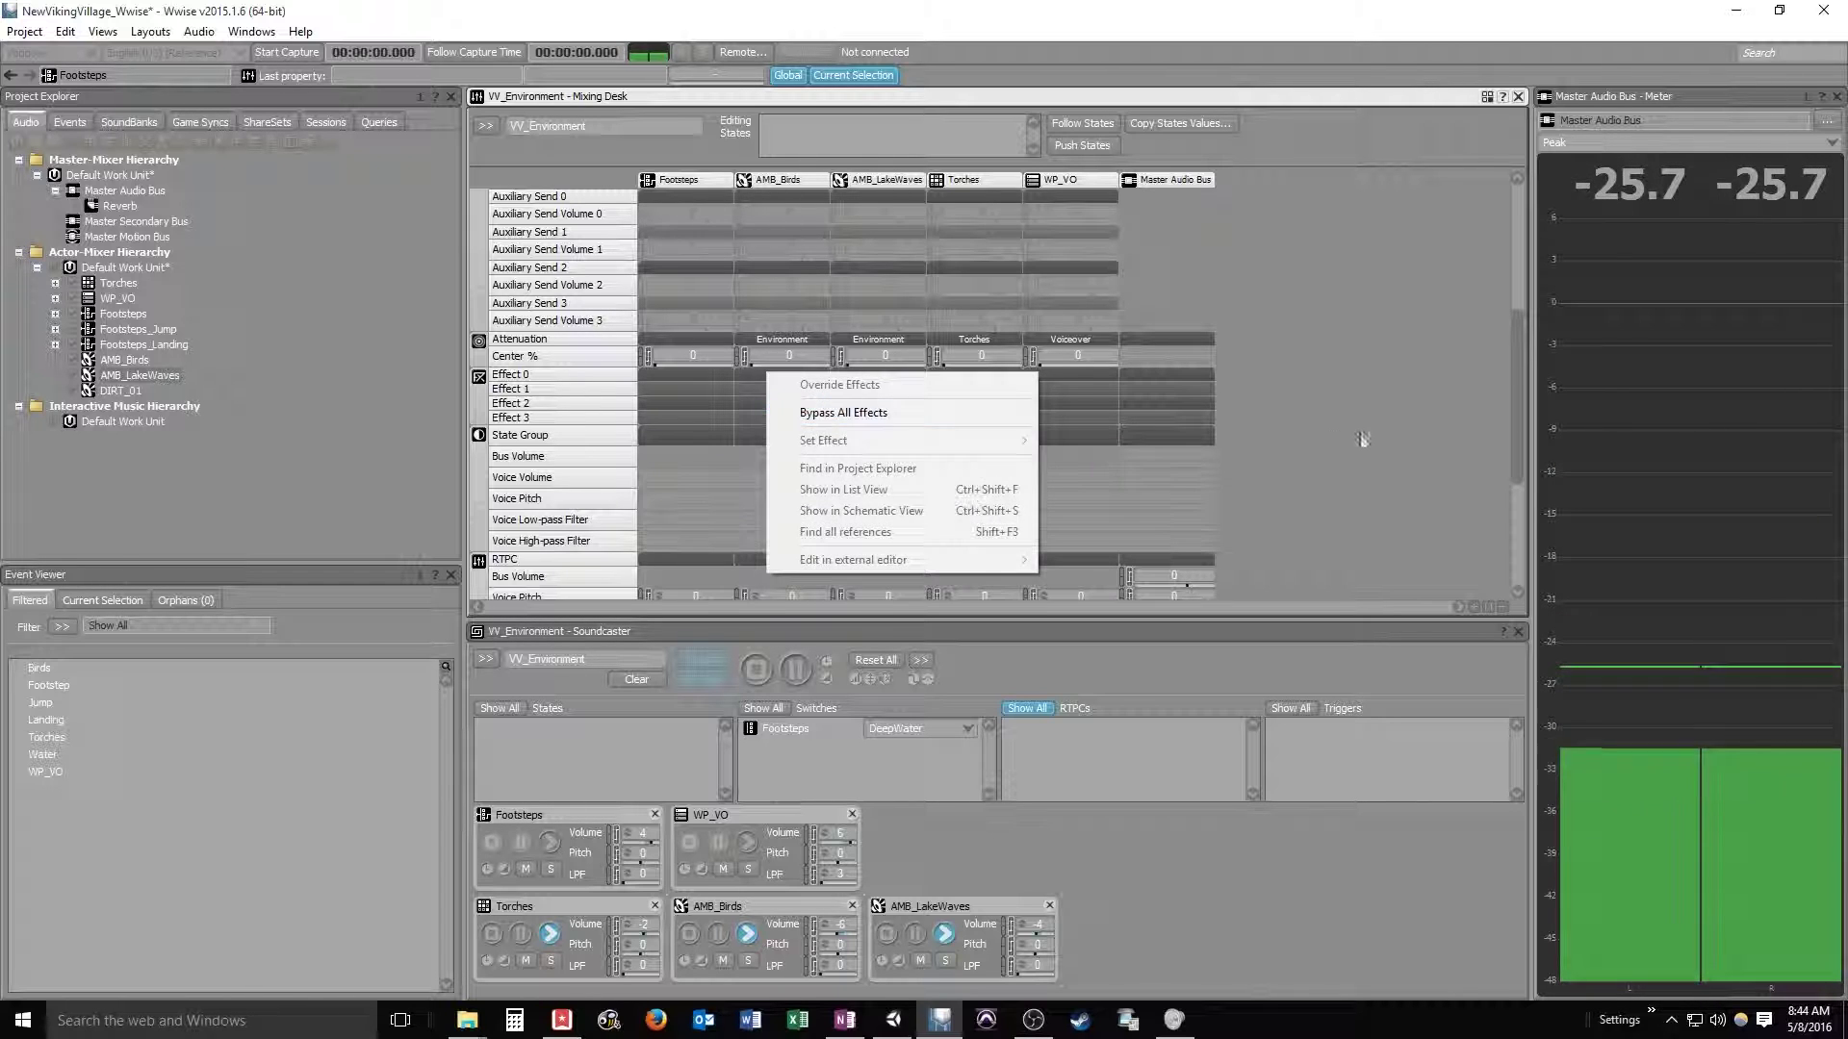
pyautogui.click(1362, 439)
# Stop AMB_Birds and AMB_LakeWaves playing in the Soundcaster.
pyautogui.click(747, 960)
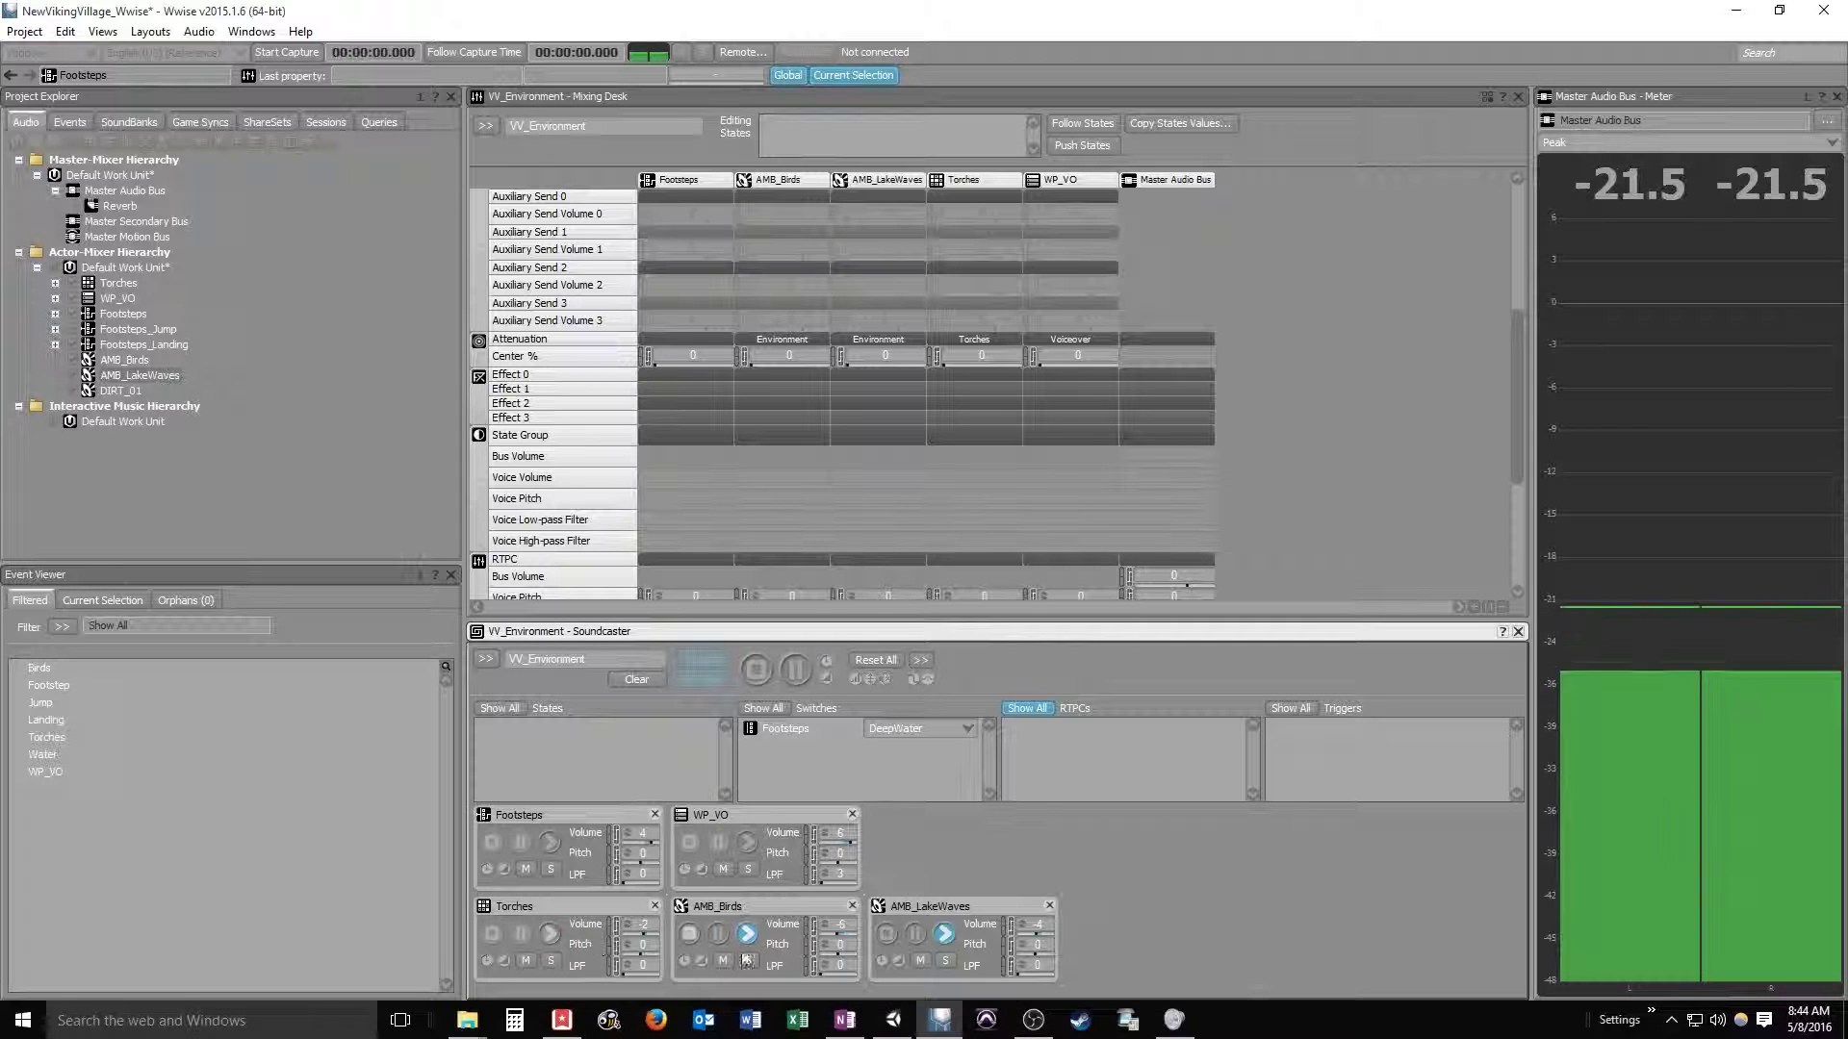
pyautogui.click(689, 933)
pyautogui.click(886, 934)
# Open a channel's effect slot choices and close them without adding an effect.
pyautogui.click(787, 393)
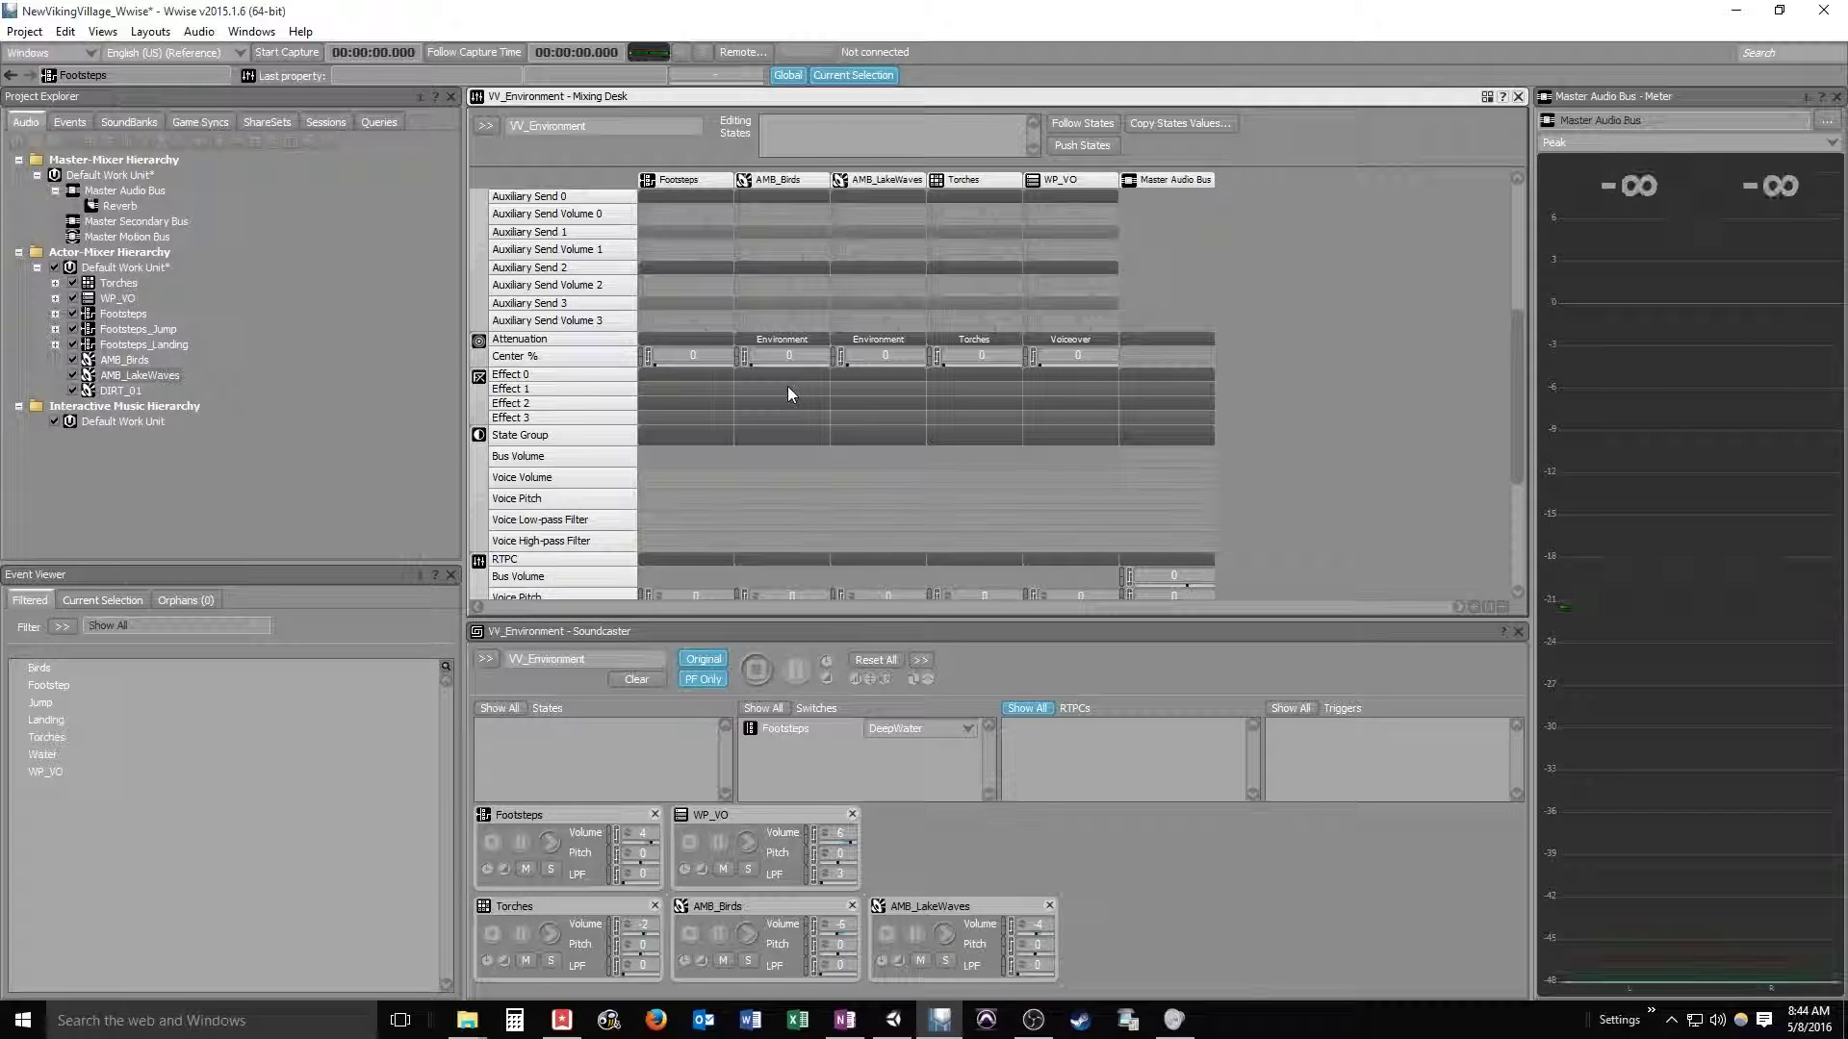
pyautogui.rightClick(787, 387)
pyautogui.moveTo(861, 456)
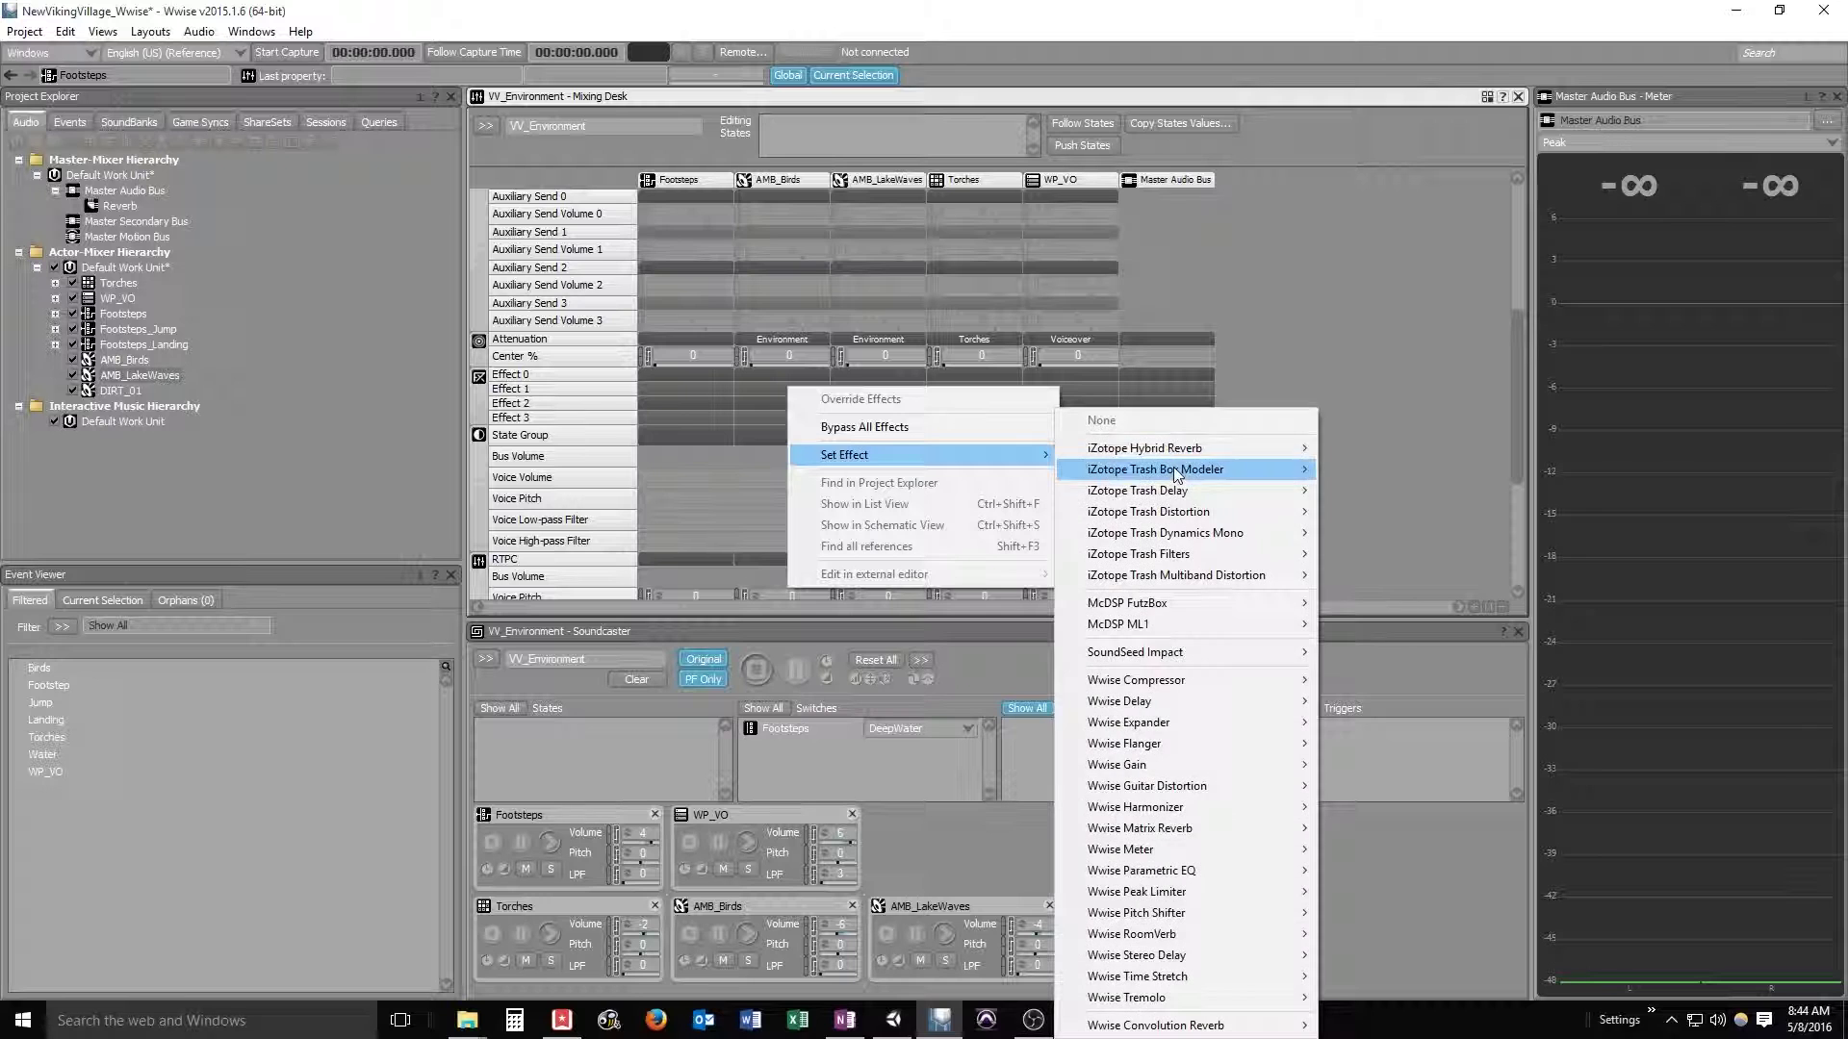
pyautogui.click(1430, 395)
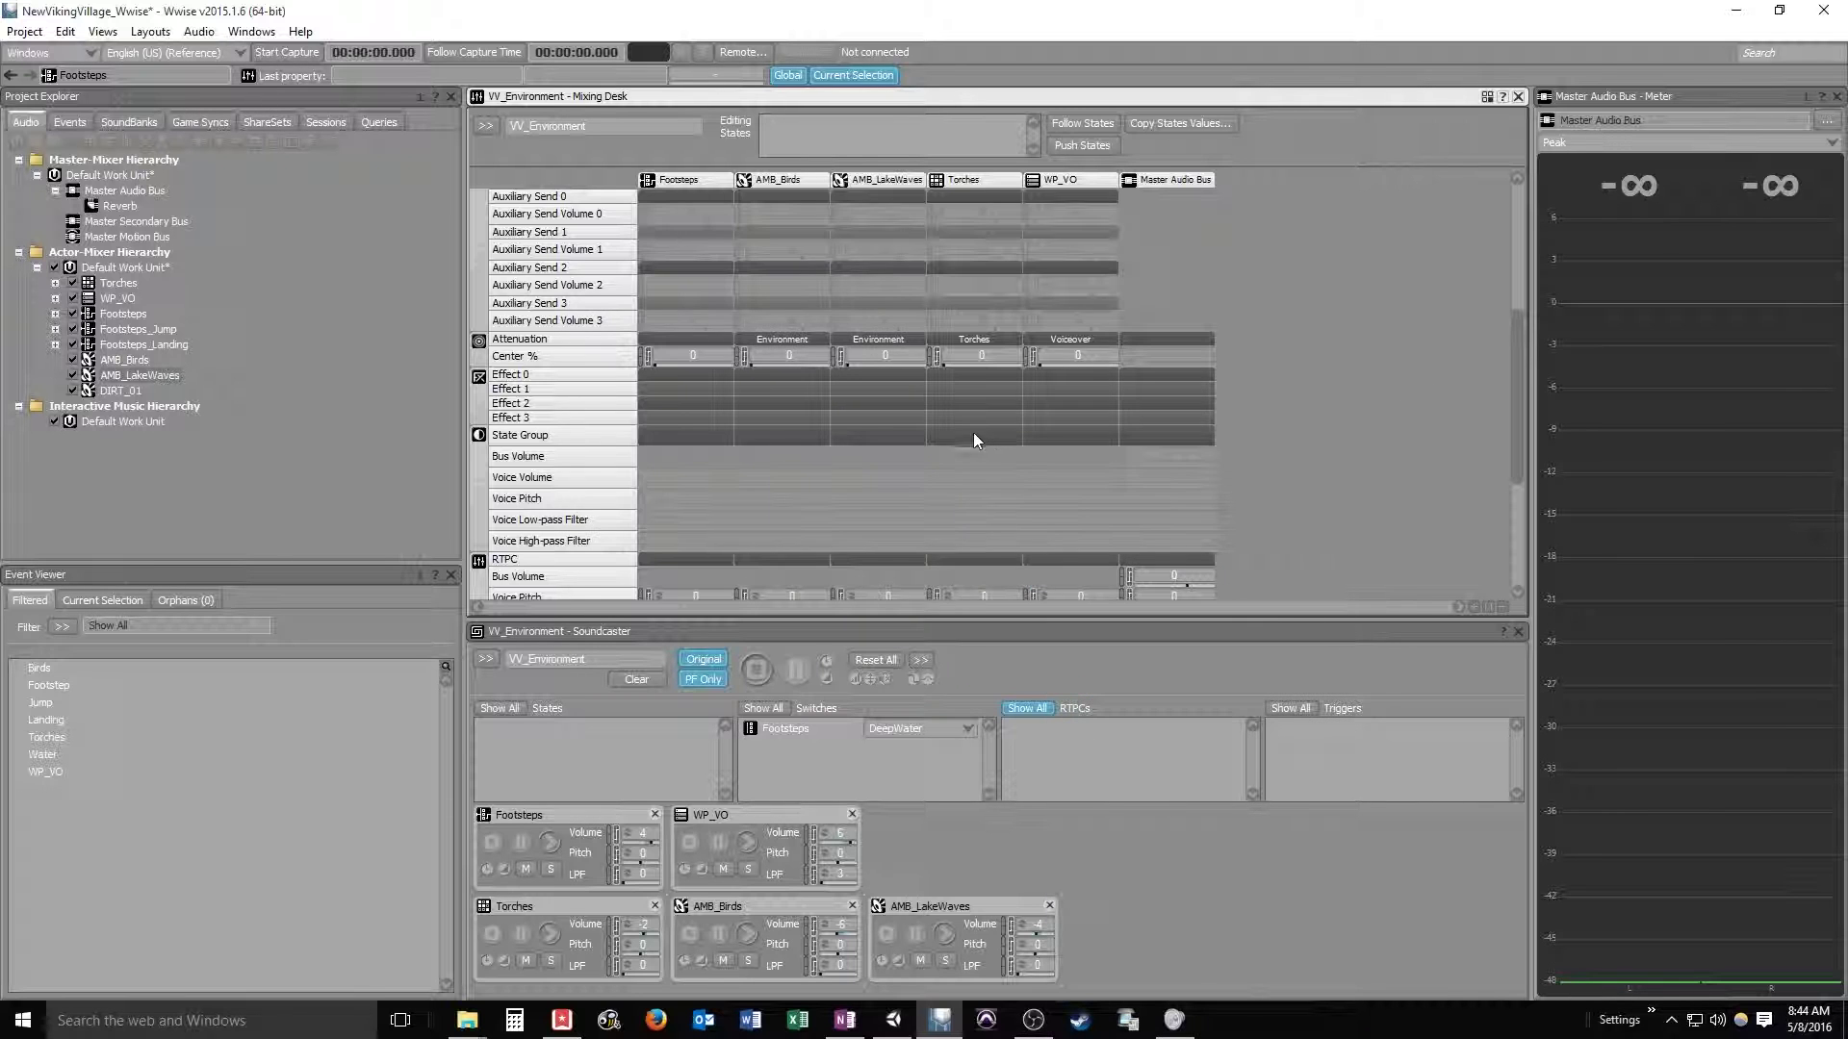
pyautogui.scroll(-3, 973, 431)
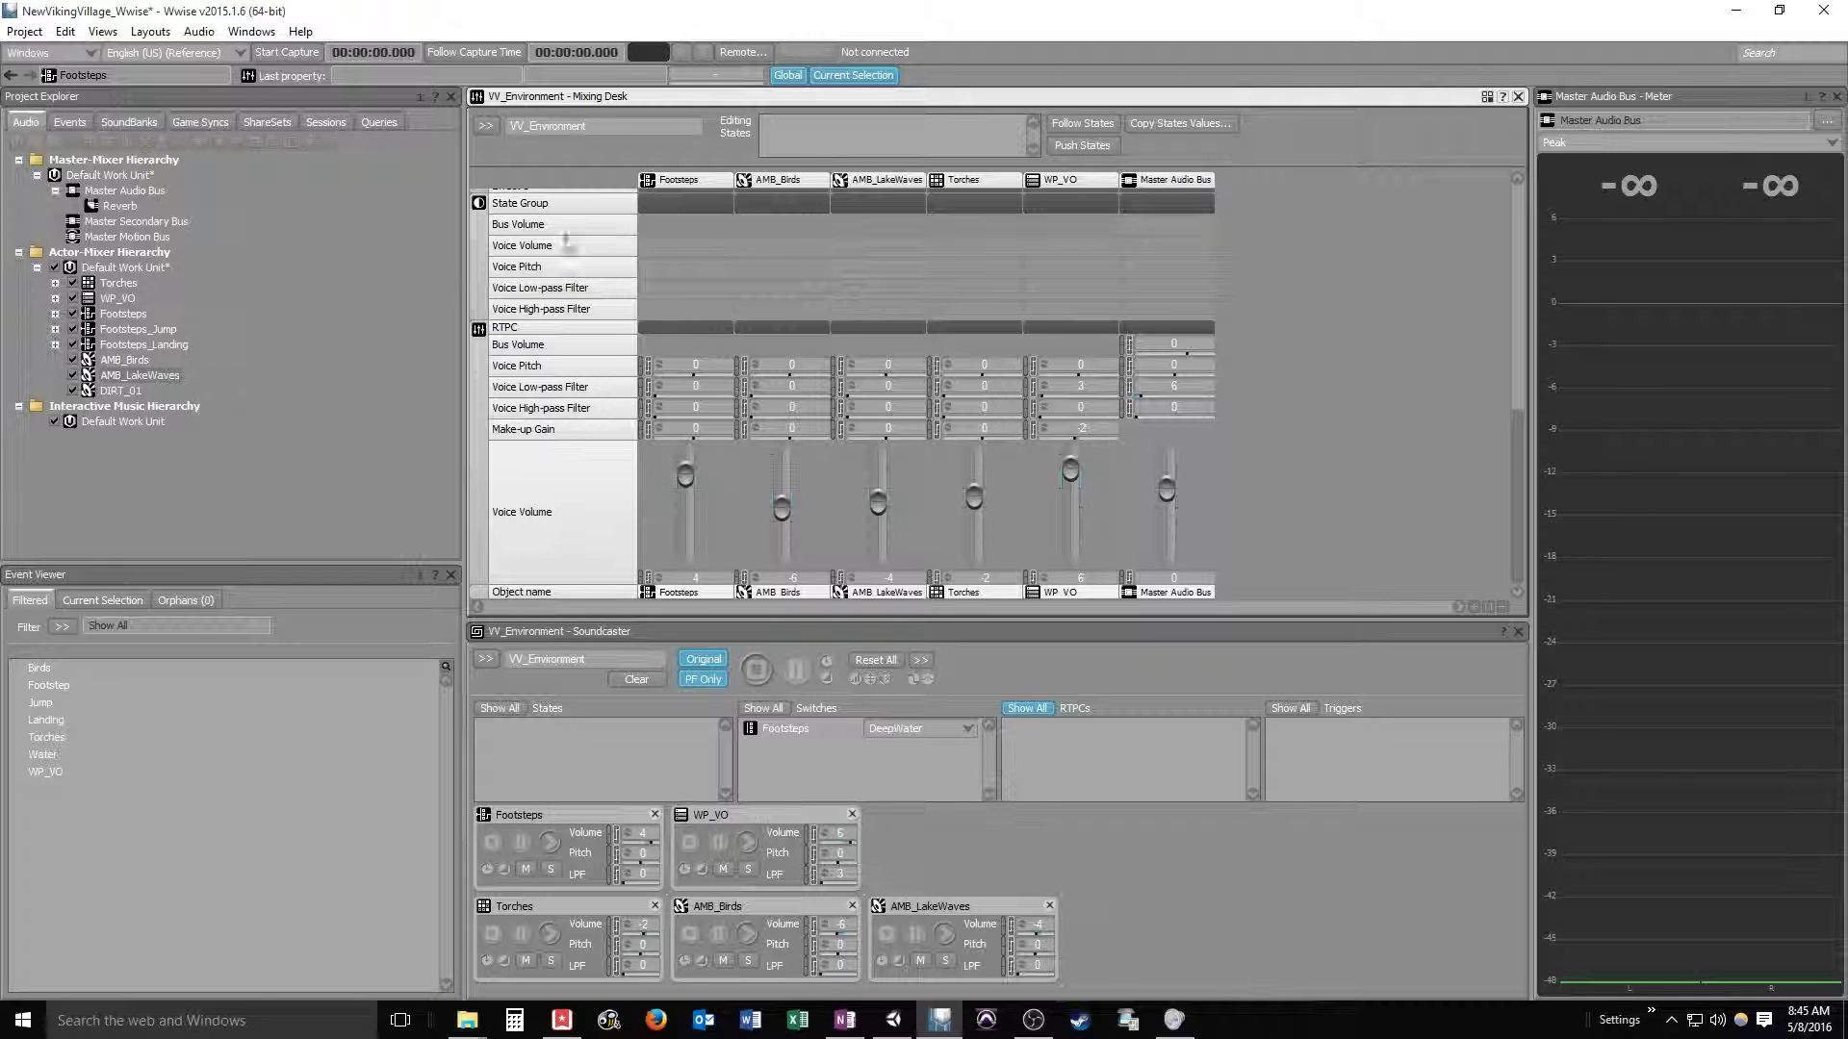
pyautogui.press('F5')
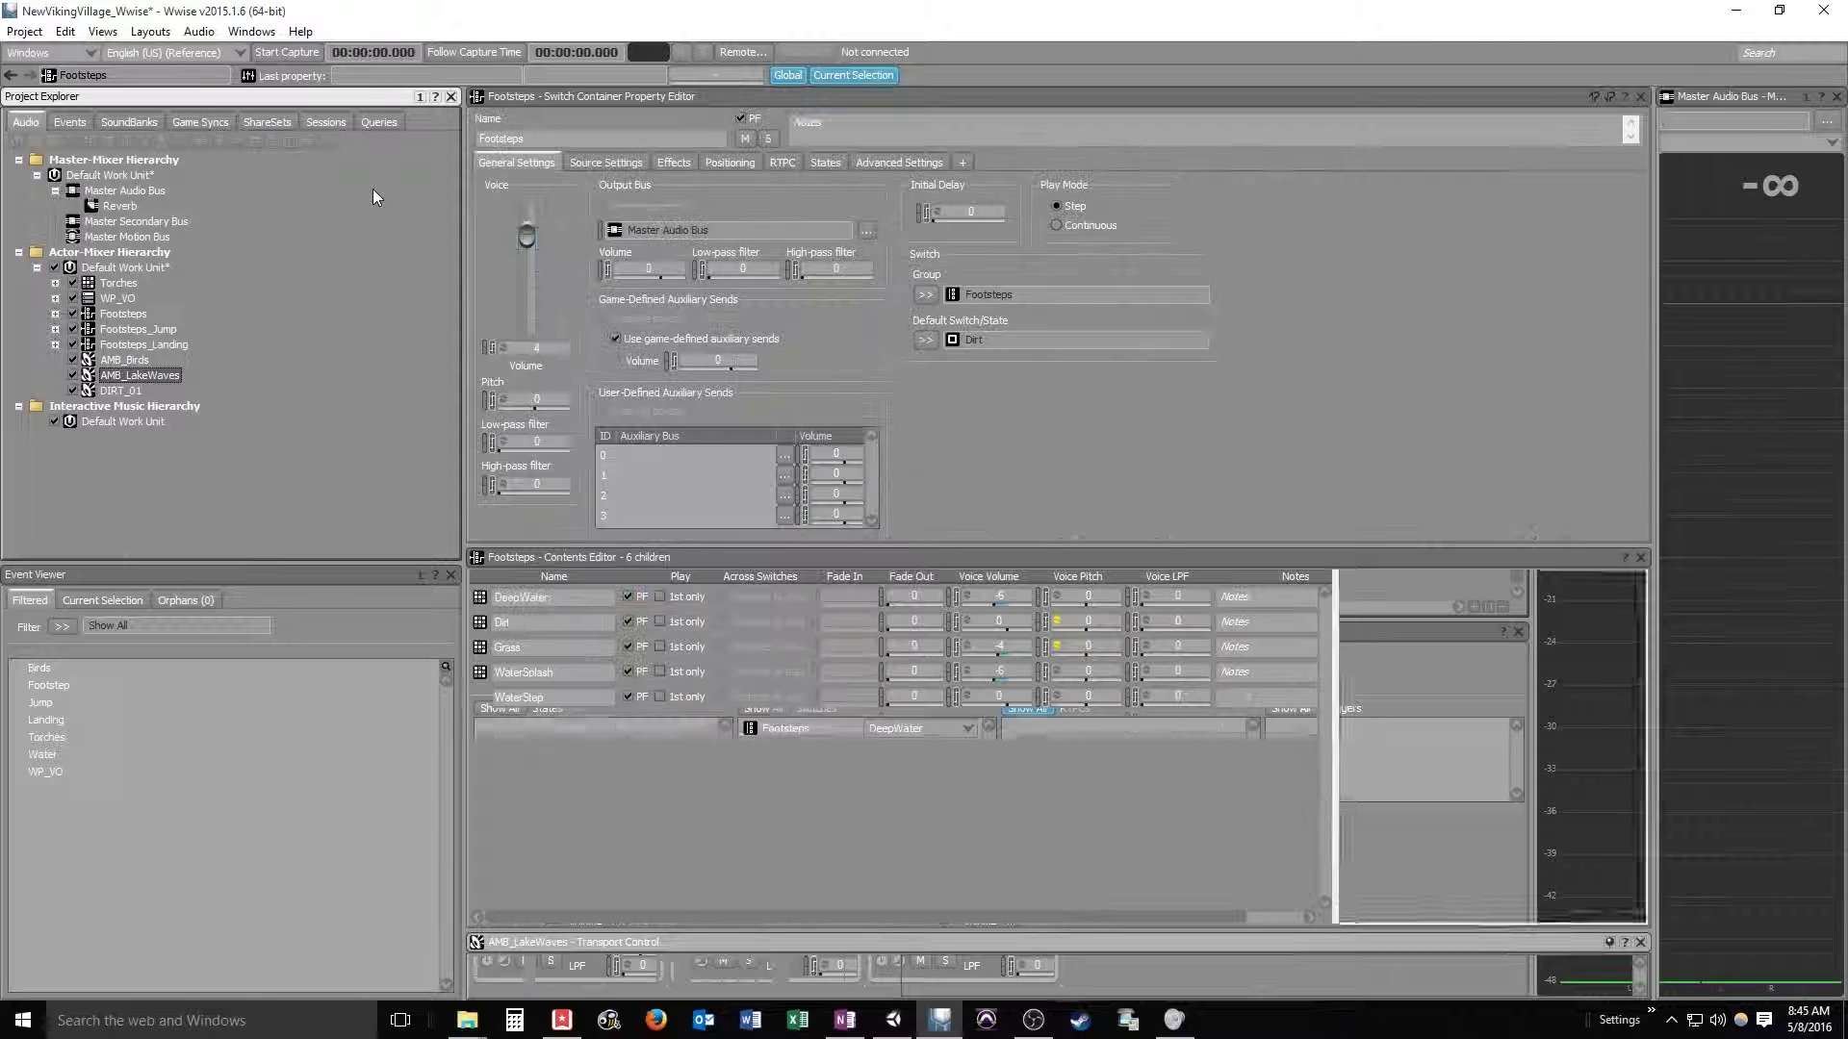
pyautogui.click(108, 315)
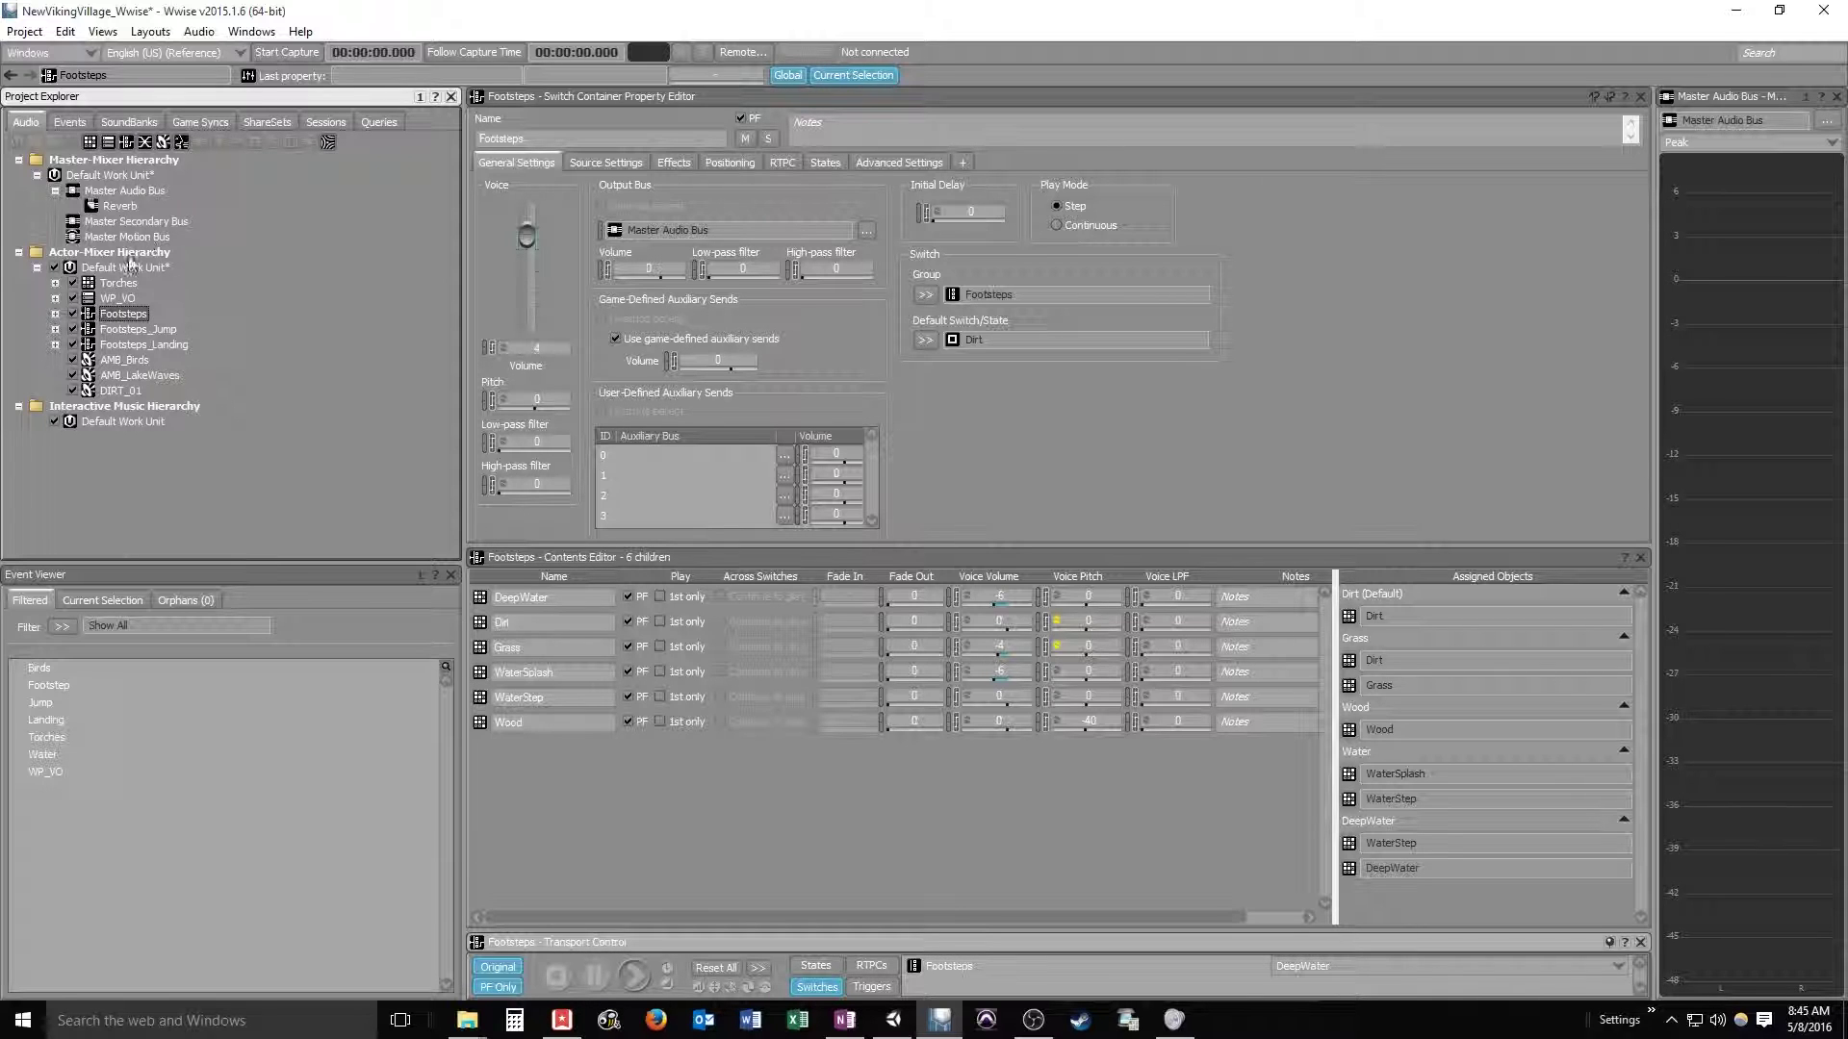
pyautogui.click(117, 283)
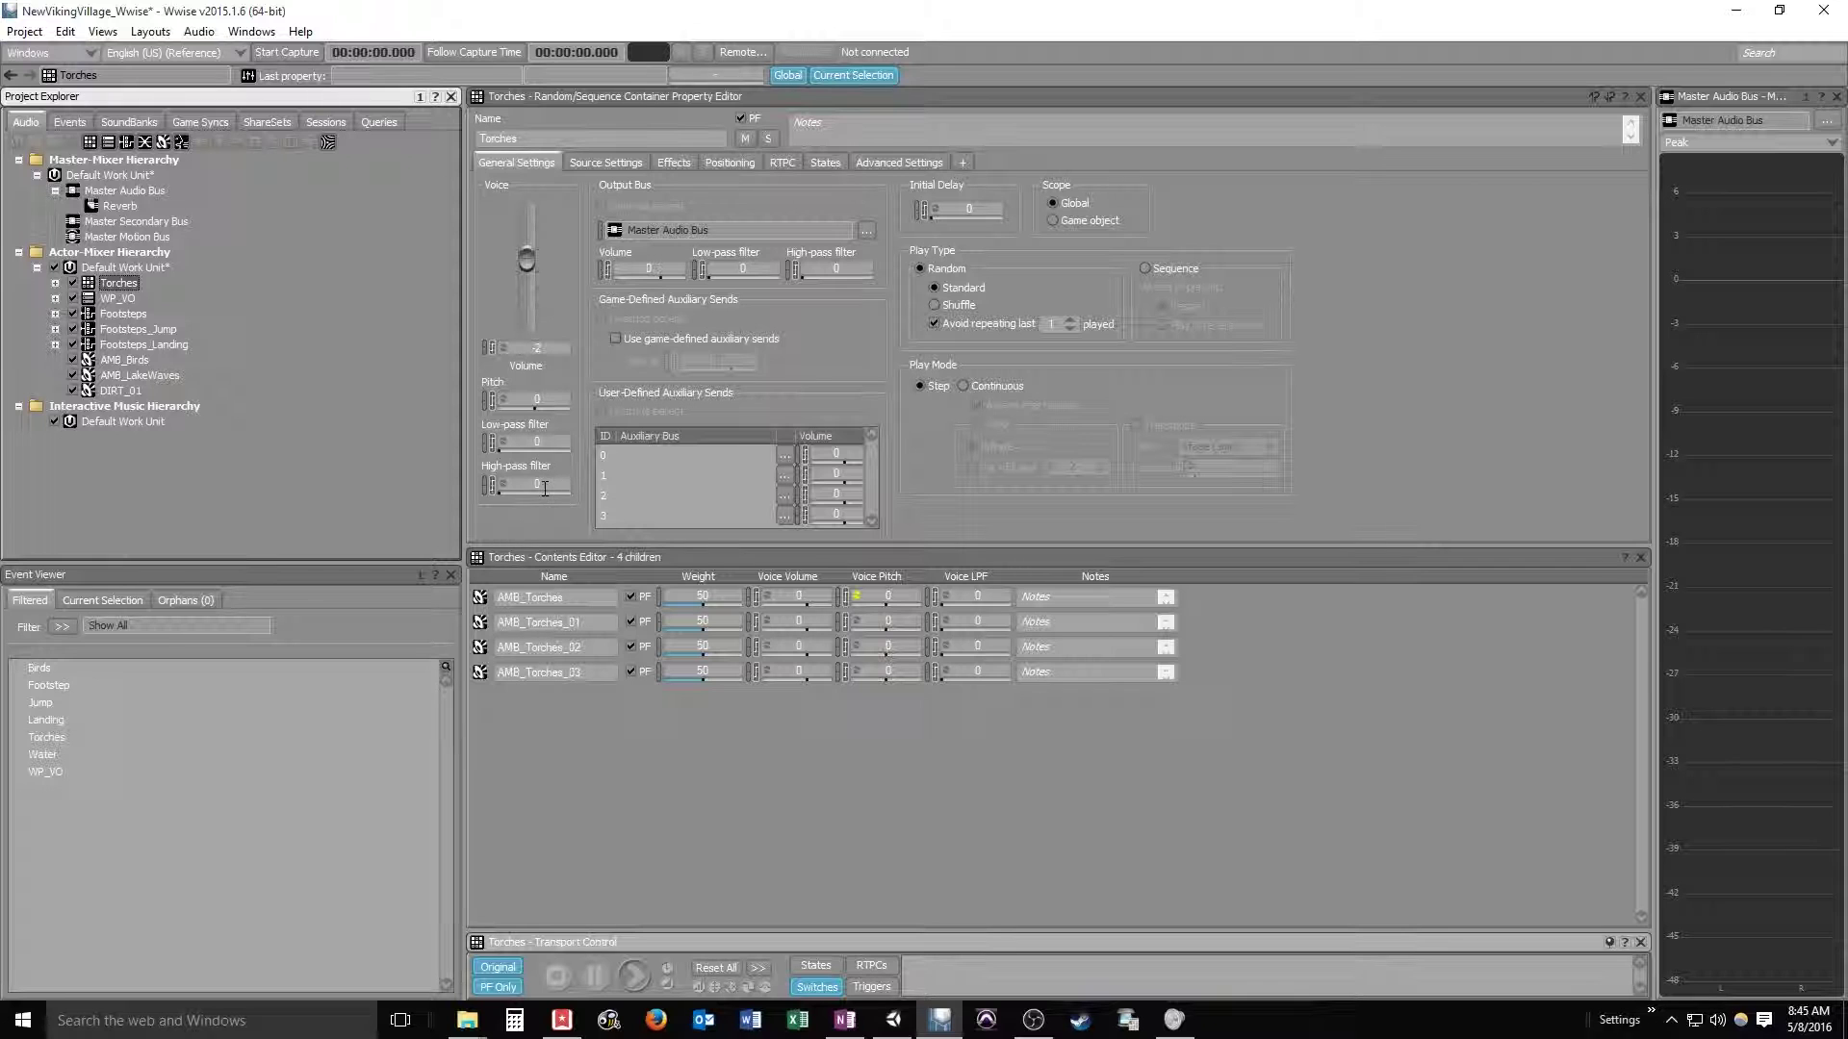
pyautogui.click(149, 31)
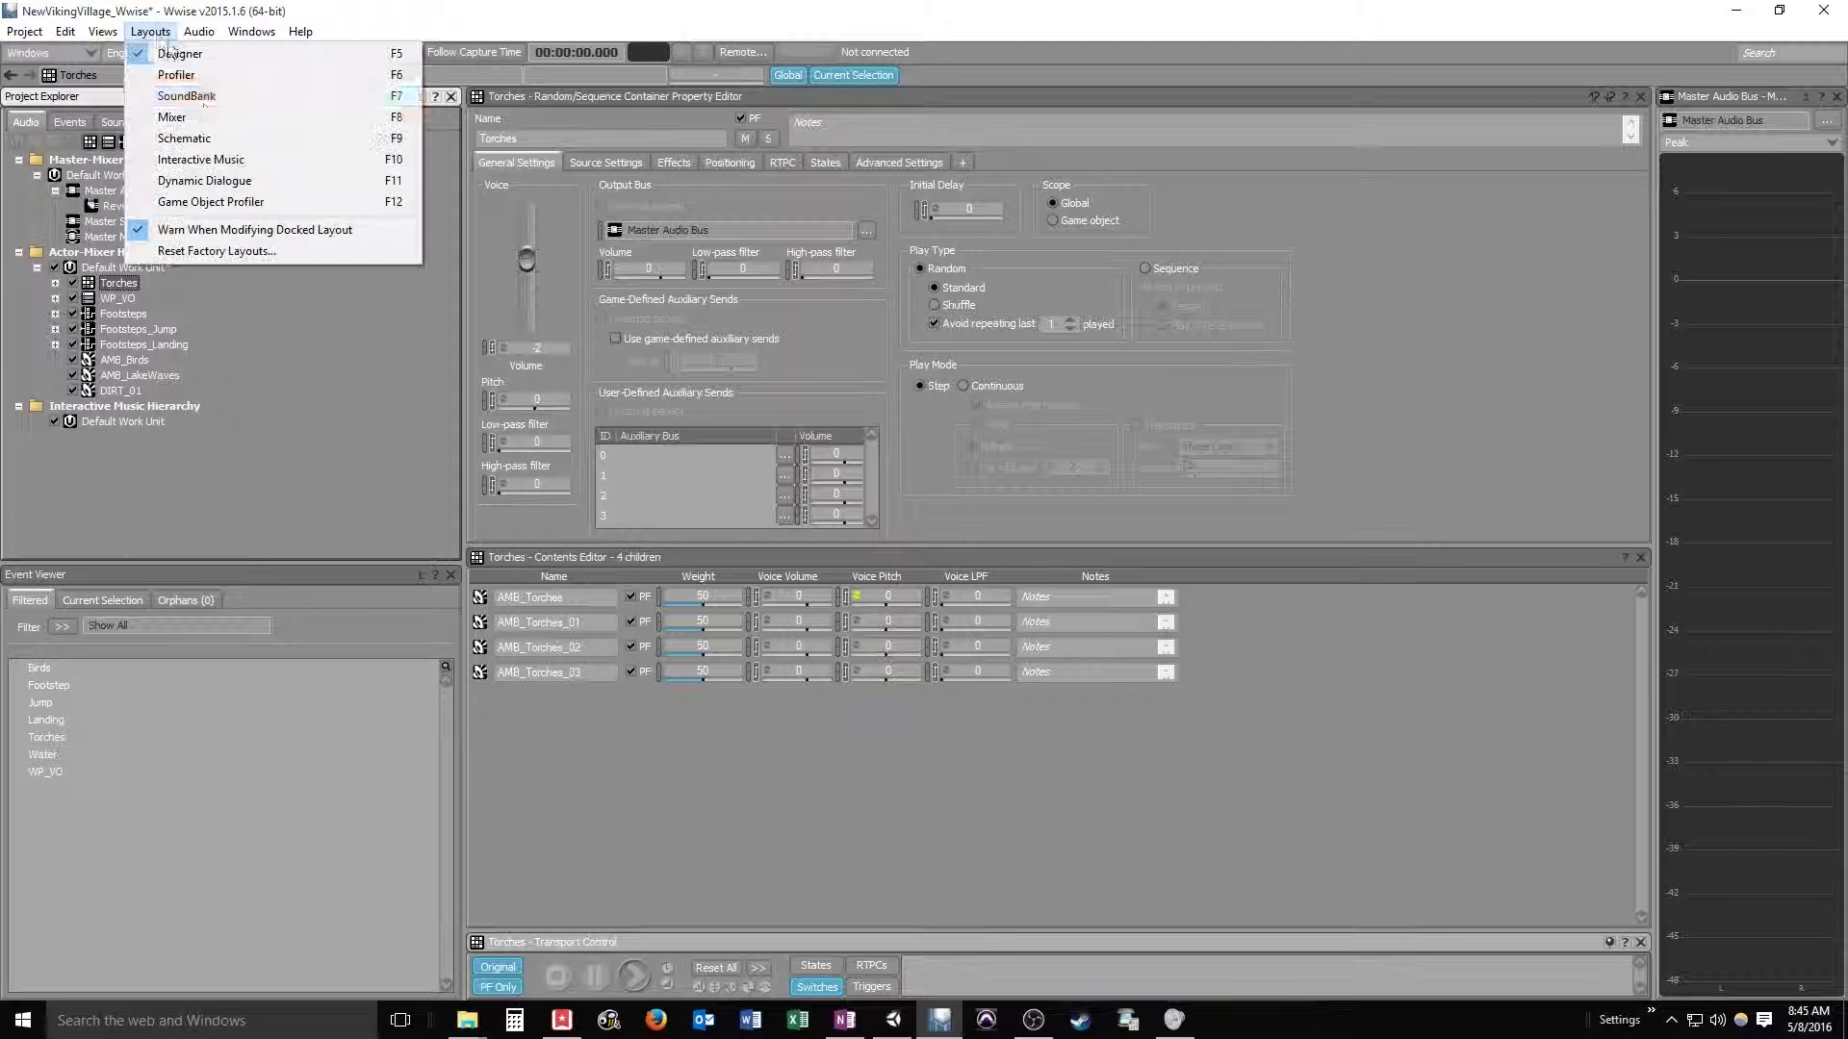
pyautogui.click(204, 128)
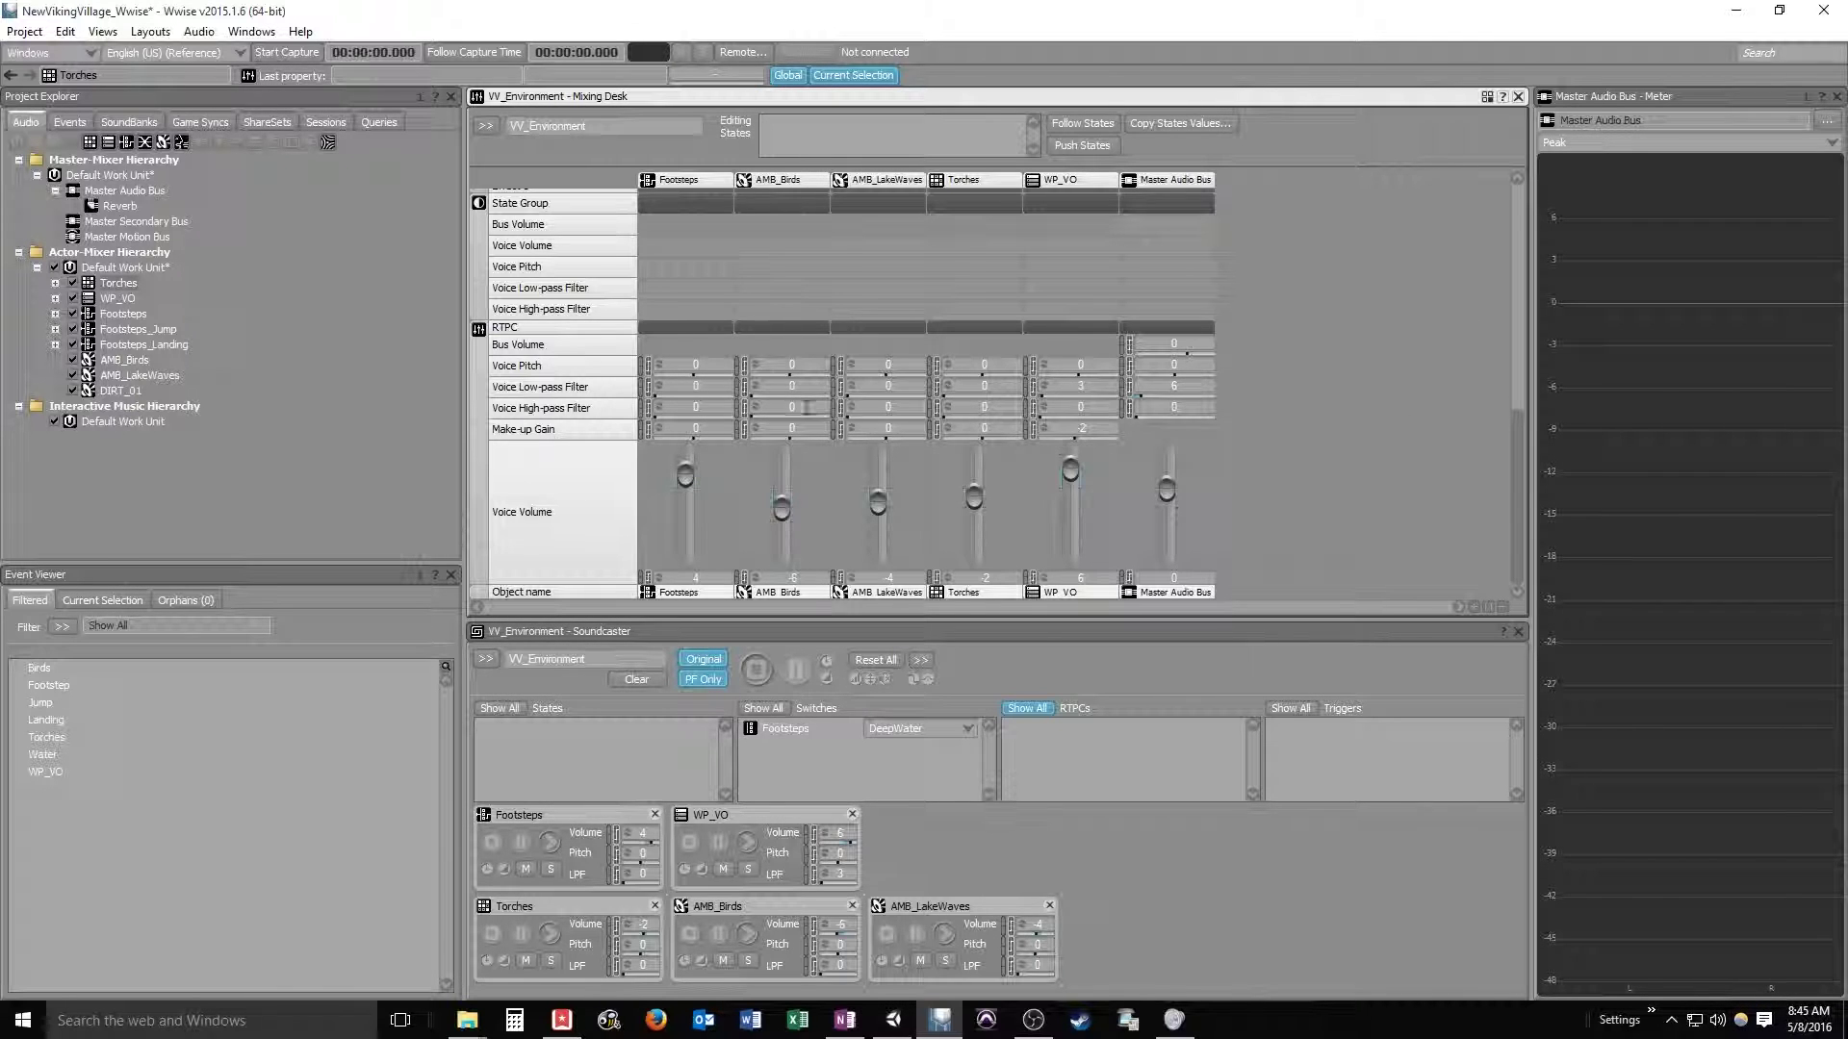
# Set the Master Audio Bus Effect 0 to Wwise Peak Limiter's Brick_Wall_Minus_6dB_Peak_Fast_Release preset and open its settings.
pyautogui.scroll(5, 1357, 459)
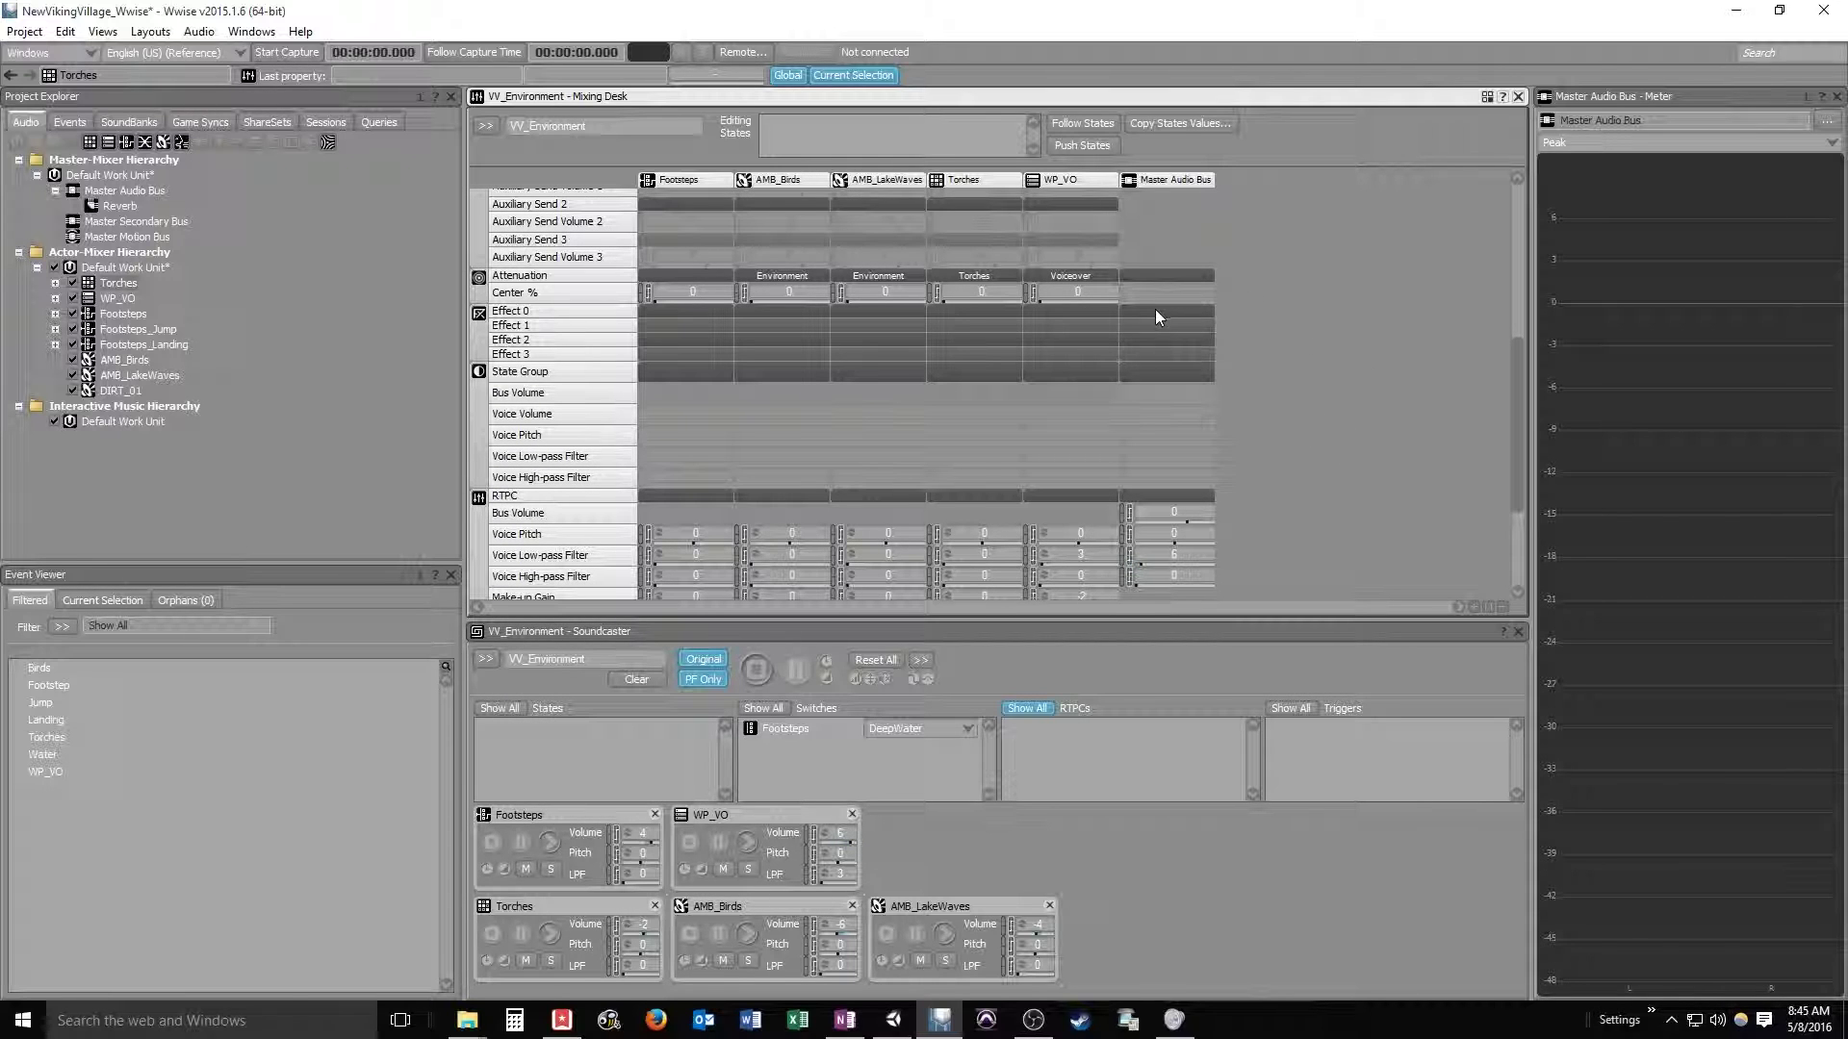
pyautogui.rightClick(1157, 309)
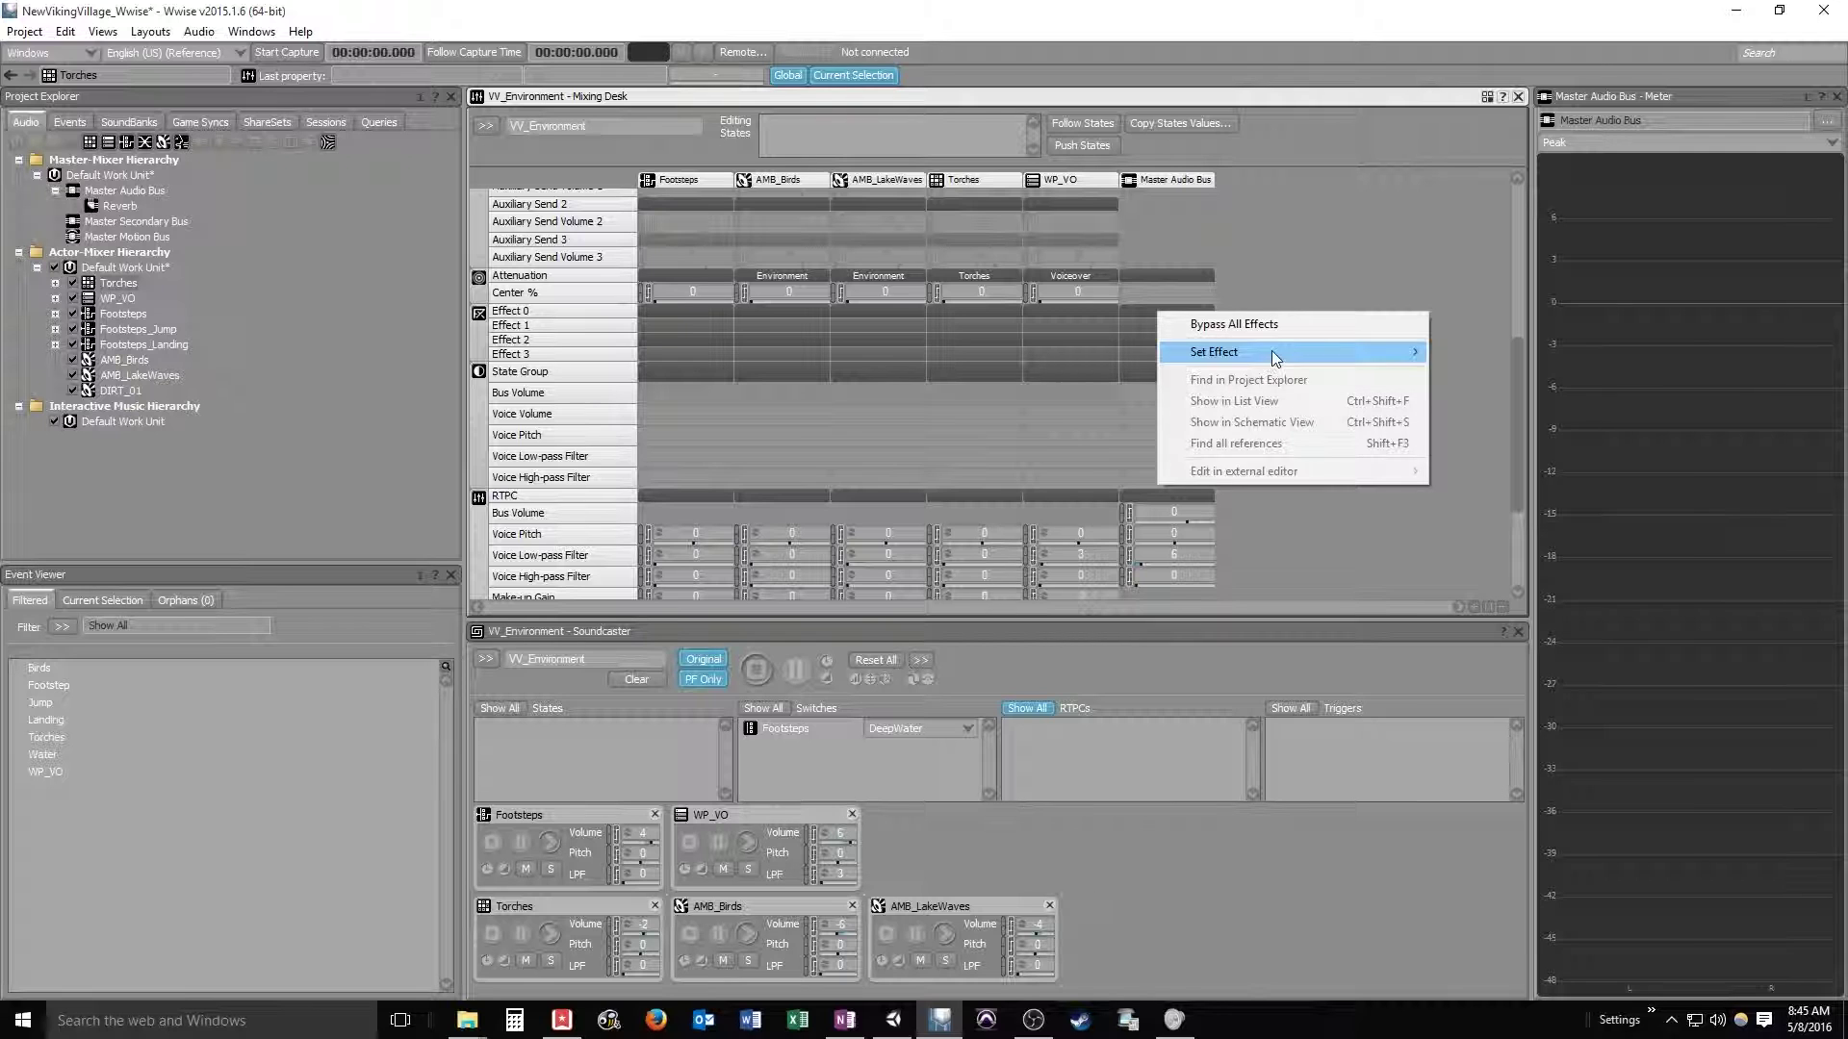
pyautogui.moveTo(1272, 350)
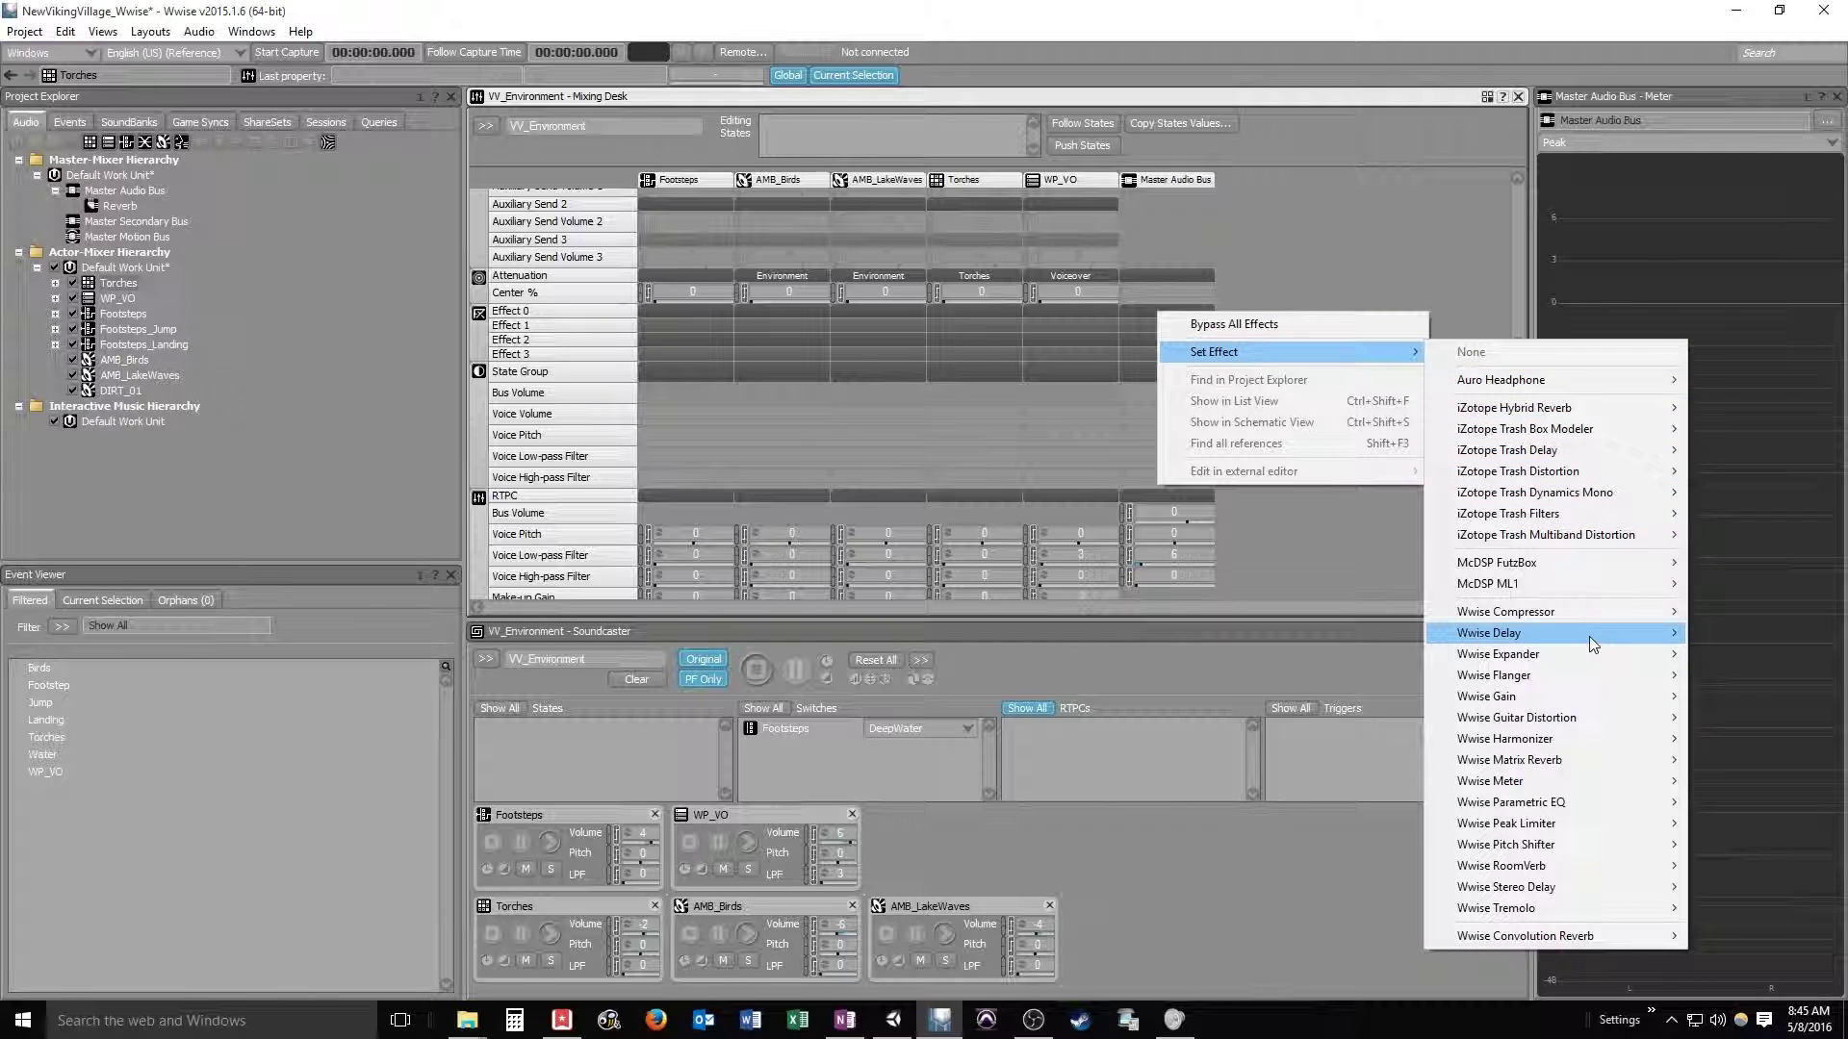
pyautogui.moveTo(1545, 701)
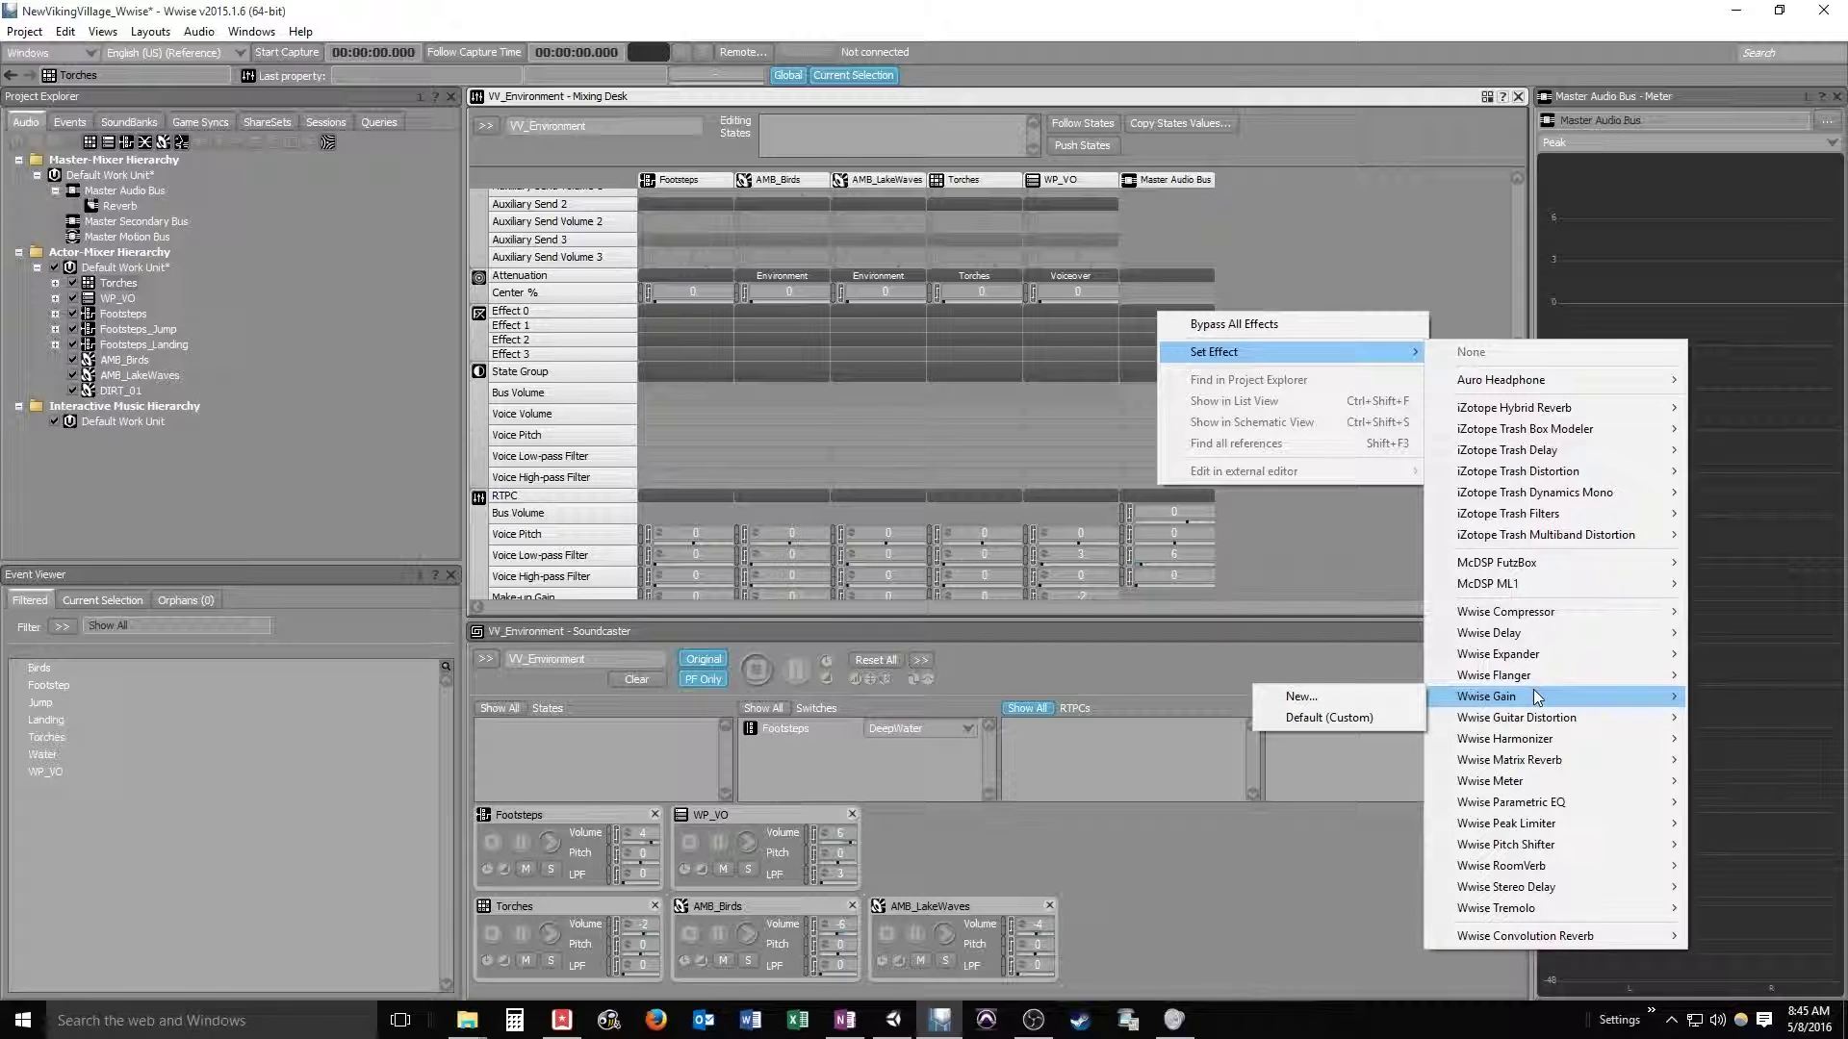
pyautogui.moveTo(1526, 739)
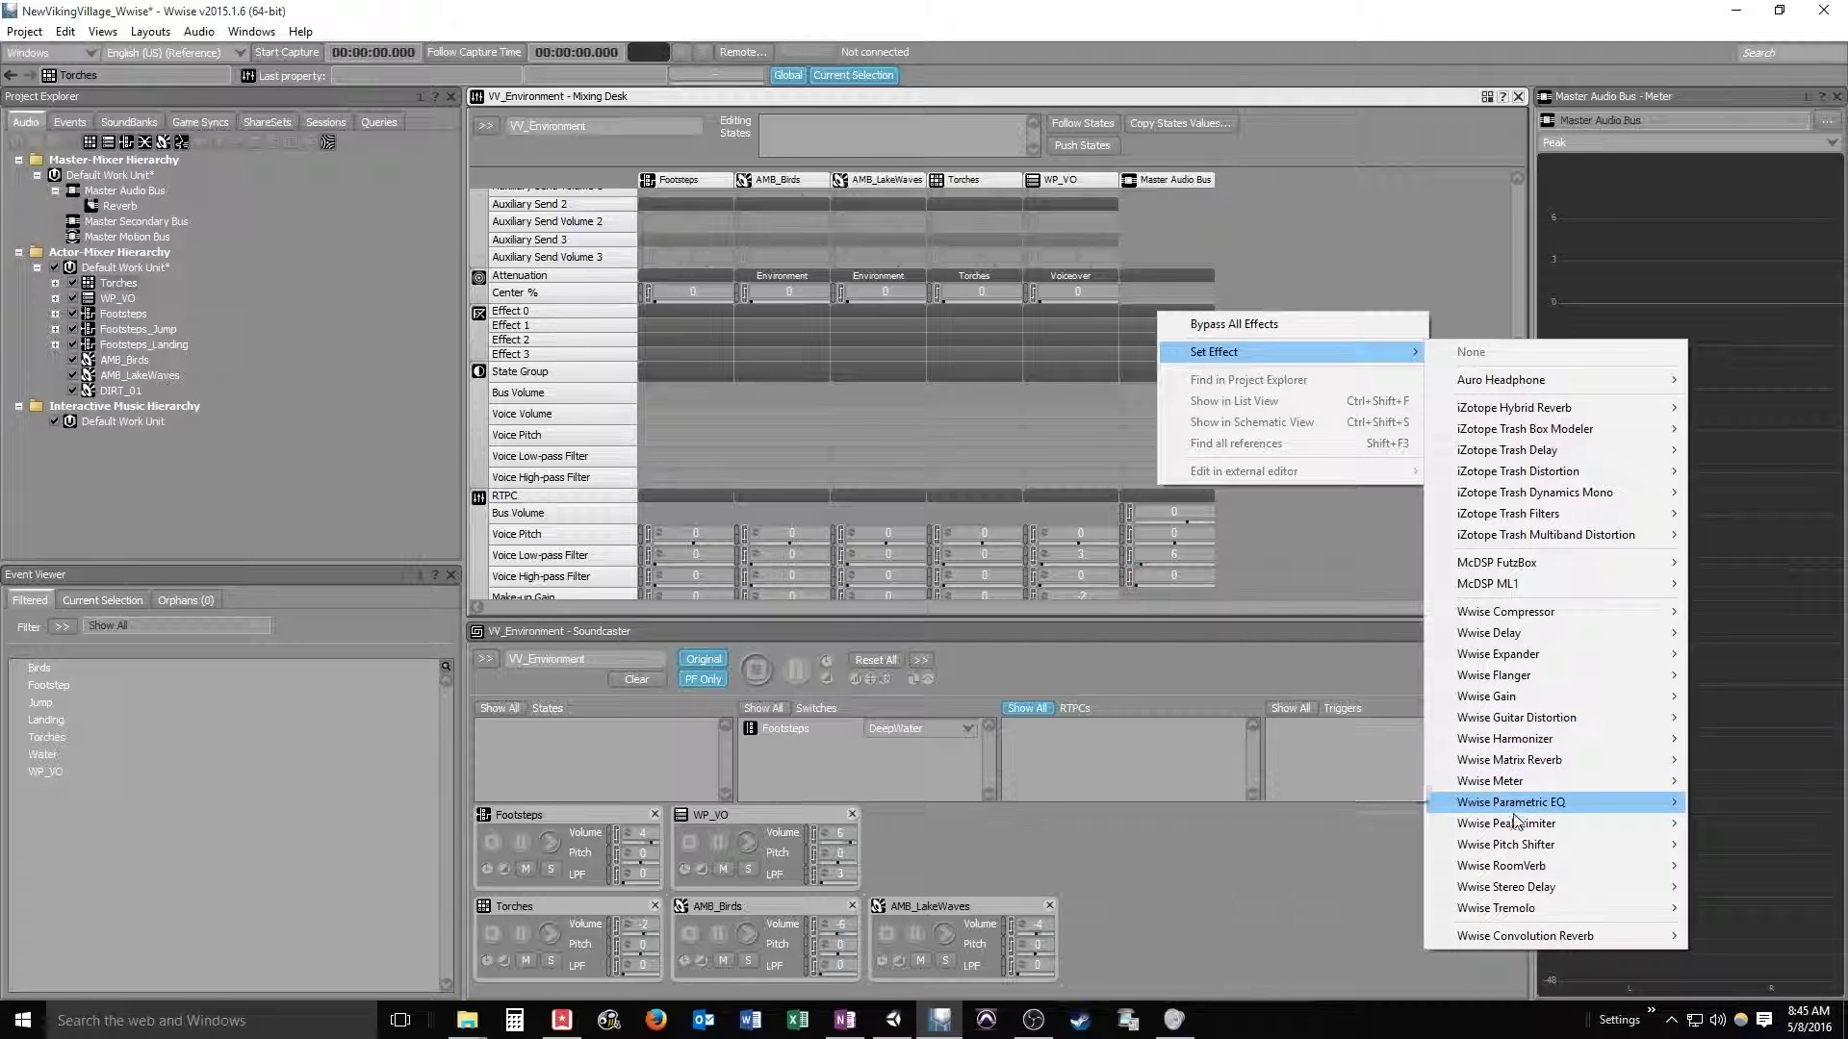
pyautogui.moveTo(1539, 822)
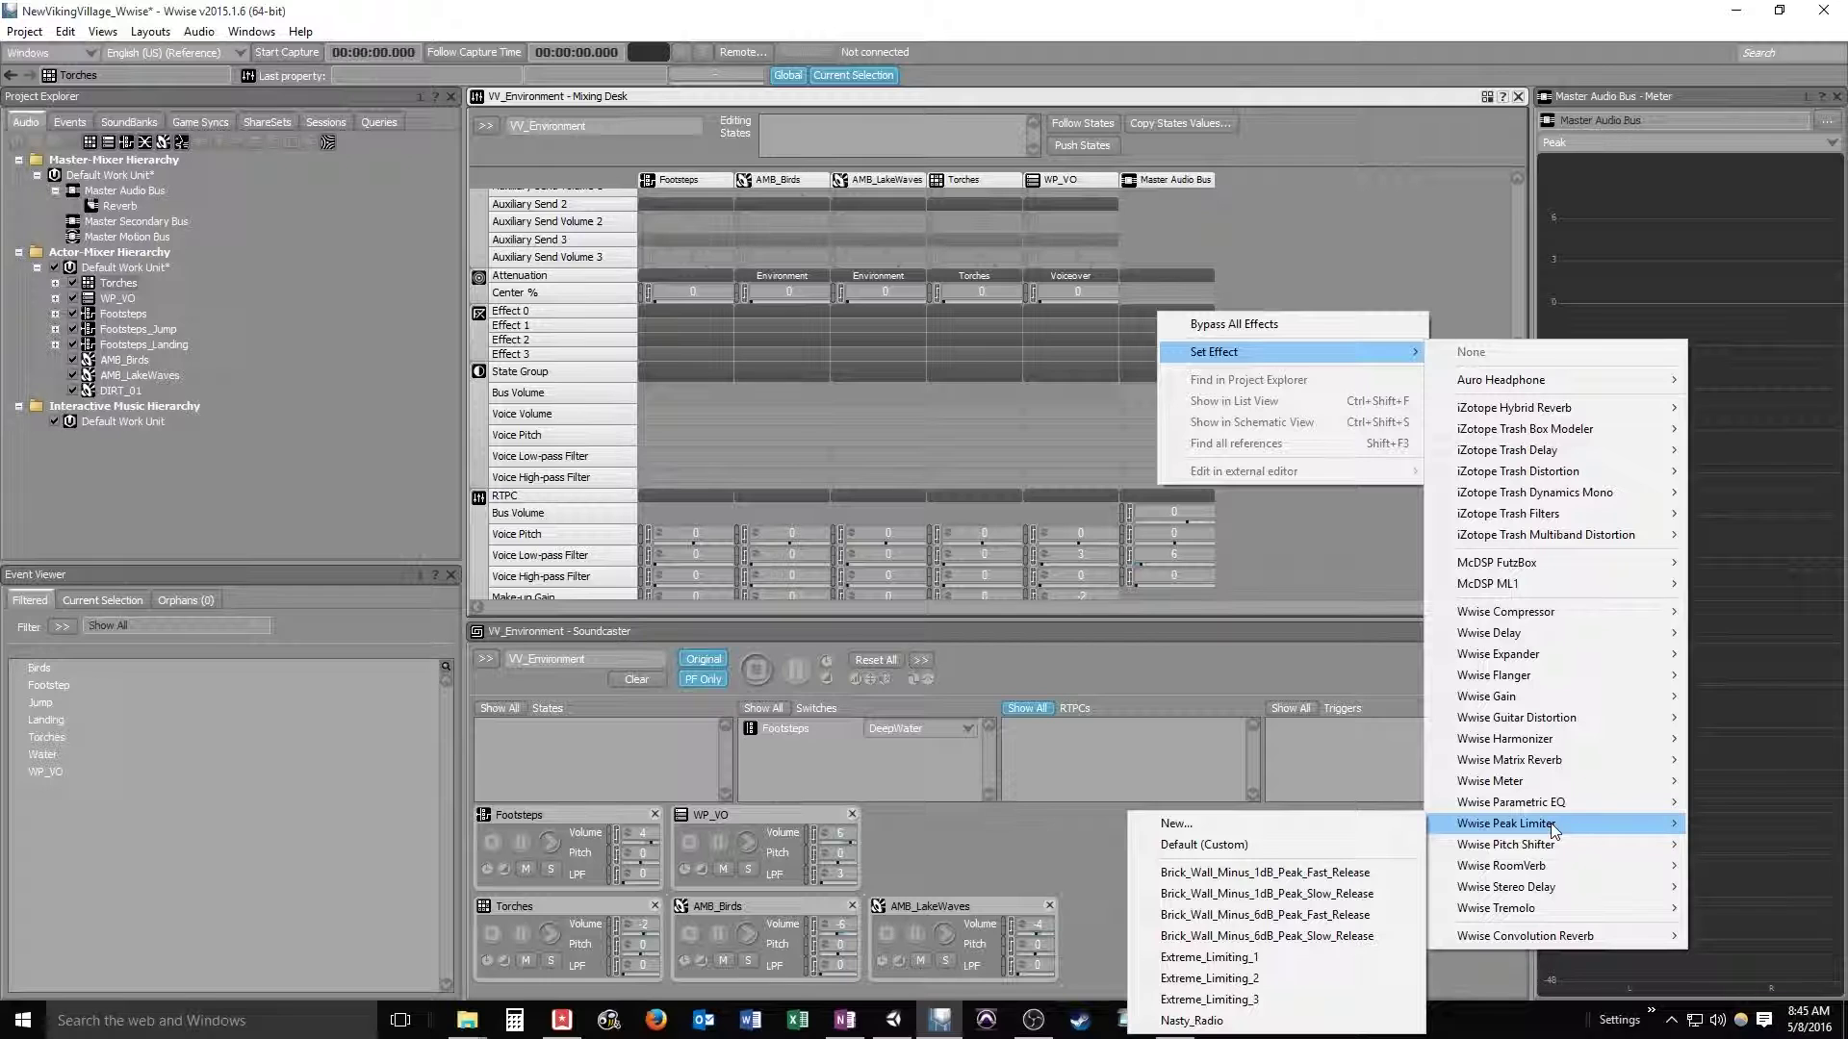
pyautogui.click(1262, 916)
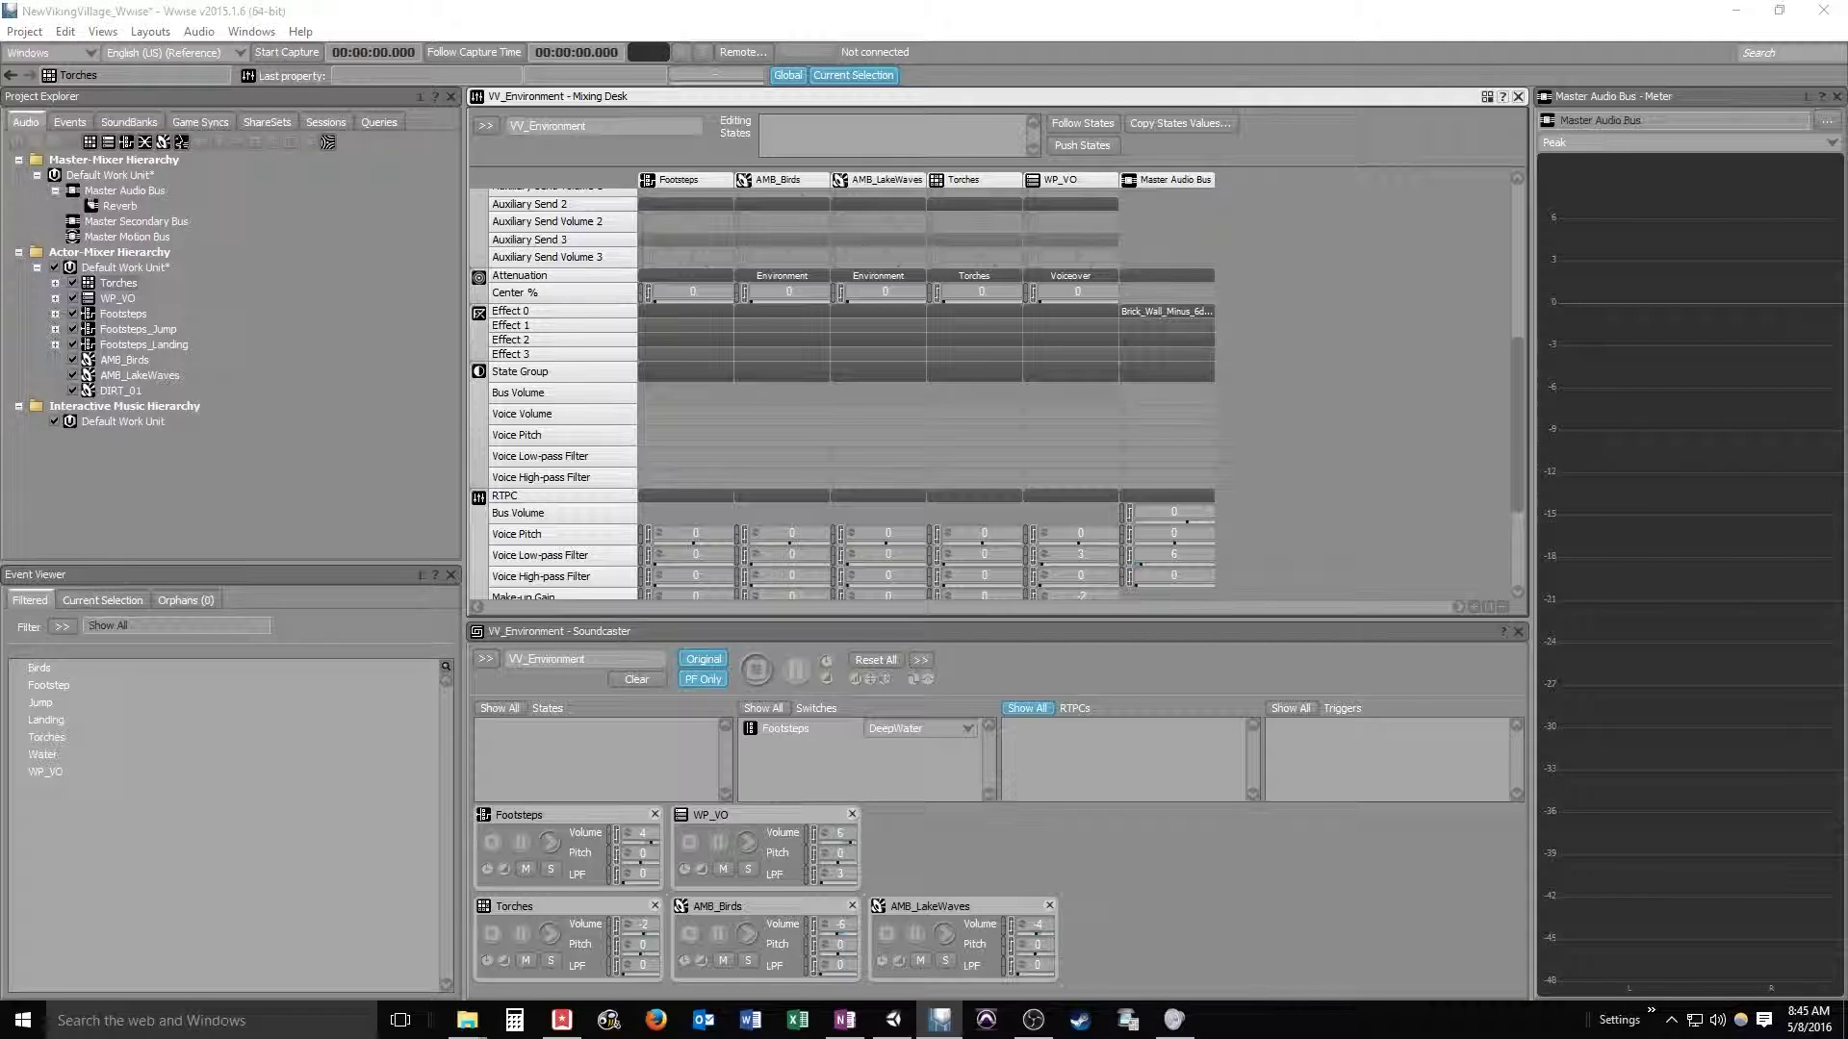
pyautogui.doubleClick(1166, 310)
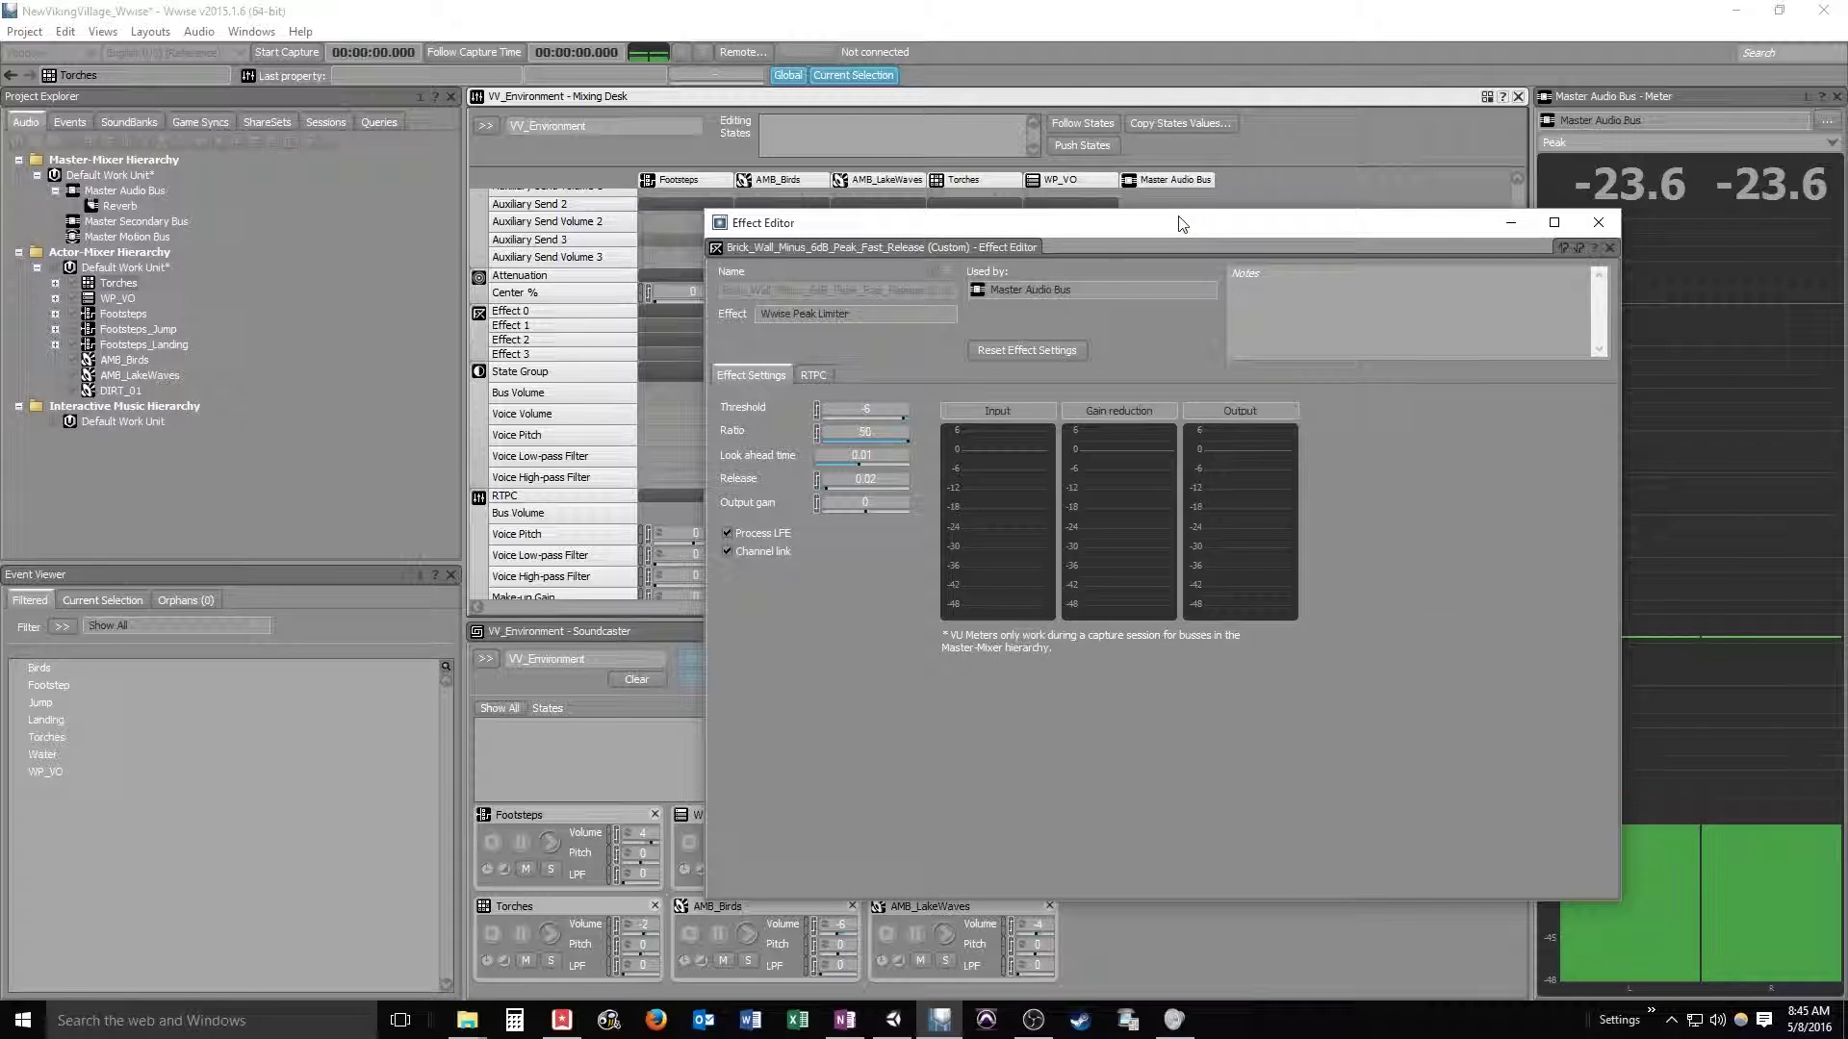
# Move the limiter's Effect Editor window up and to the left.
pyautogui.moveTo(1182, 224); pyautogui.dragTo(518, 109)
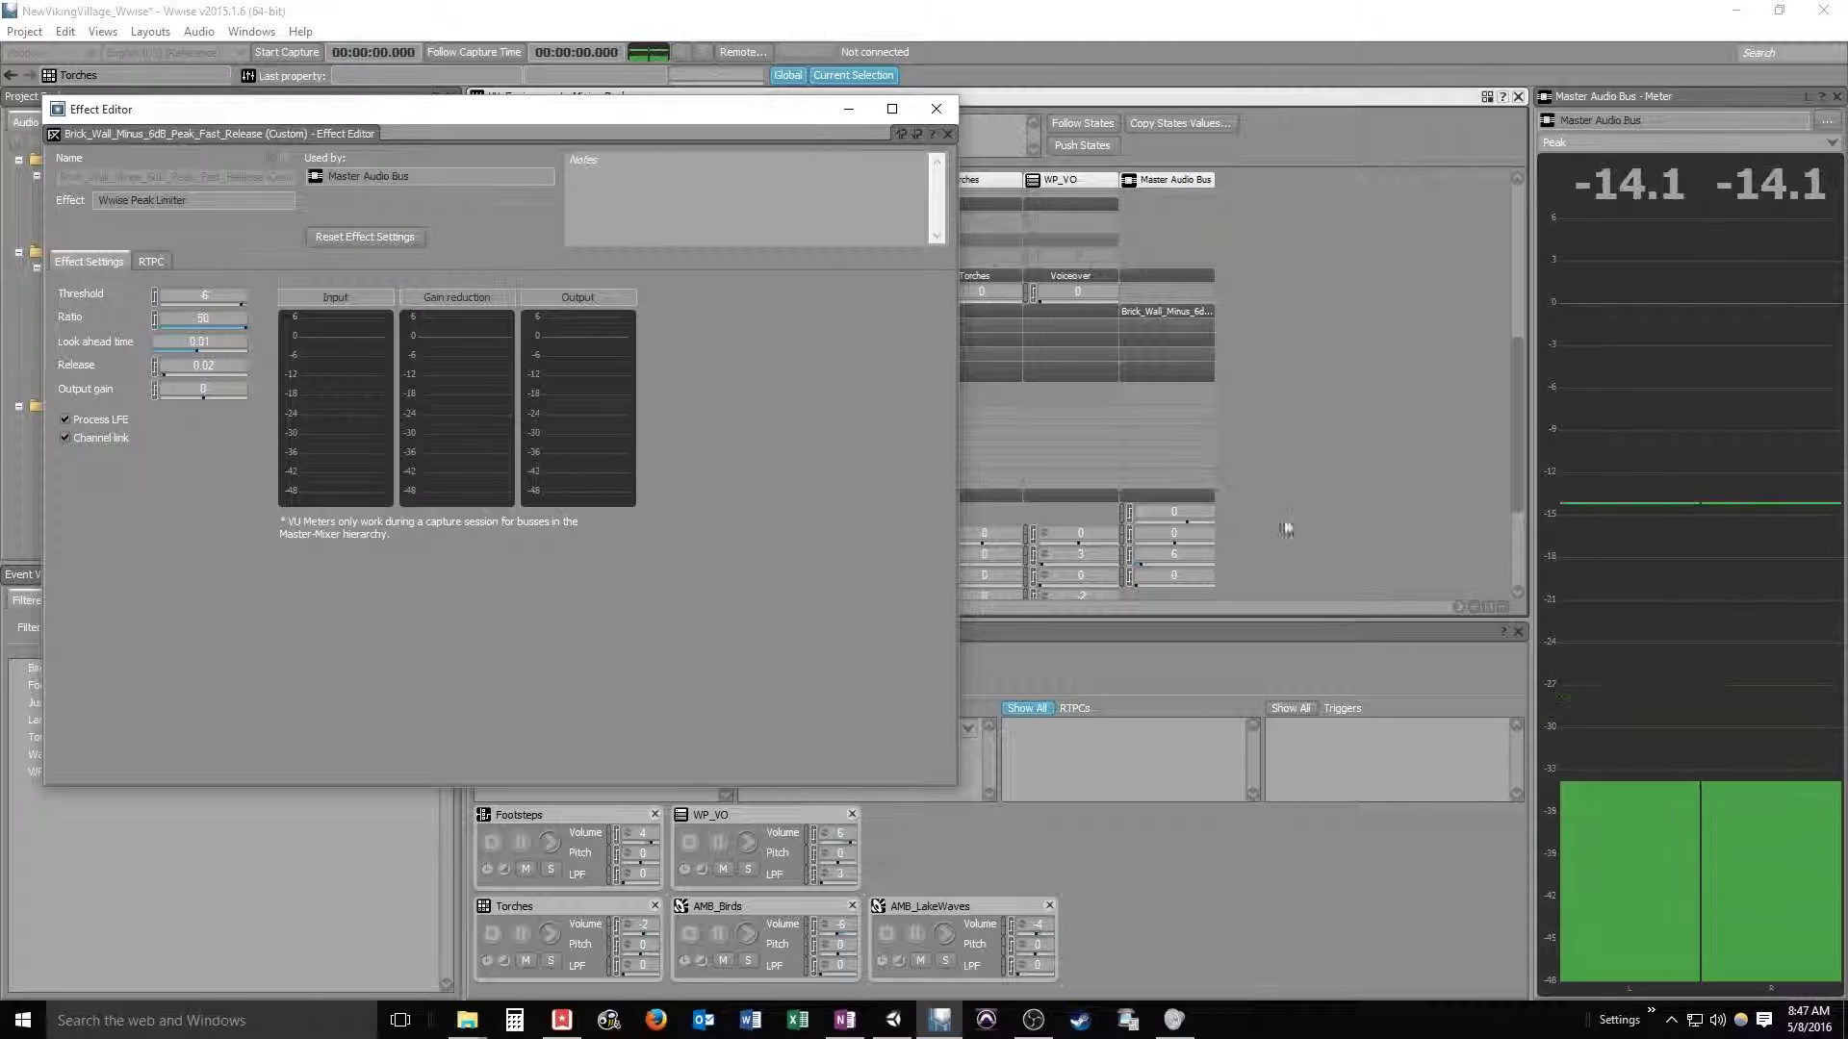
# Raise the Master Audio Bus fader, move the Effect Editor aside, and play Footsteps twice.
pyautogui.moveTo(1519, 462); pyautogui.dragTo(1530, 569)
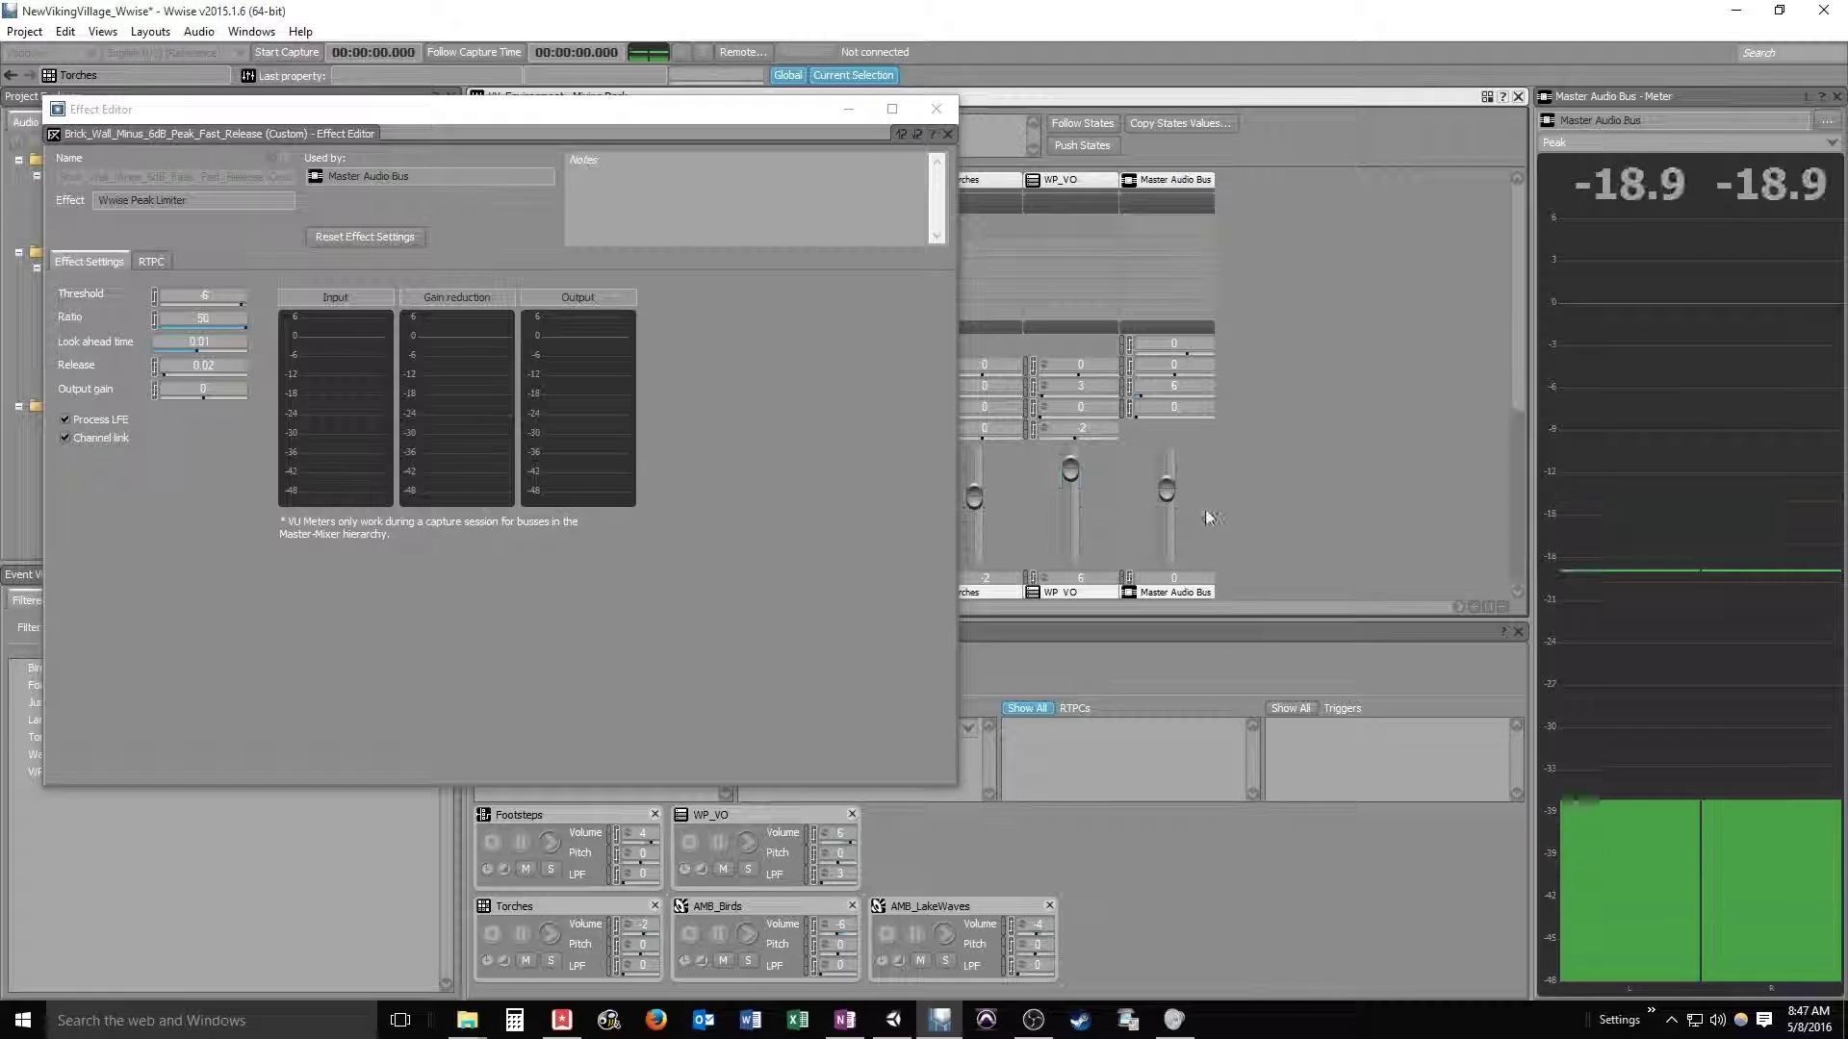
pyautogui.moveTo(1166, 489); pyautogui.dragTo(1168, 466)
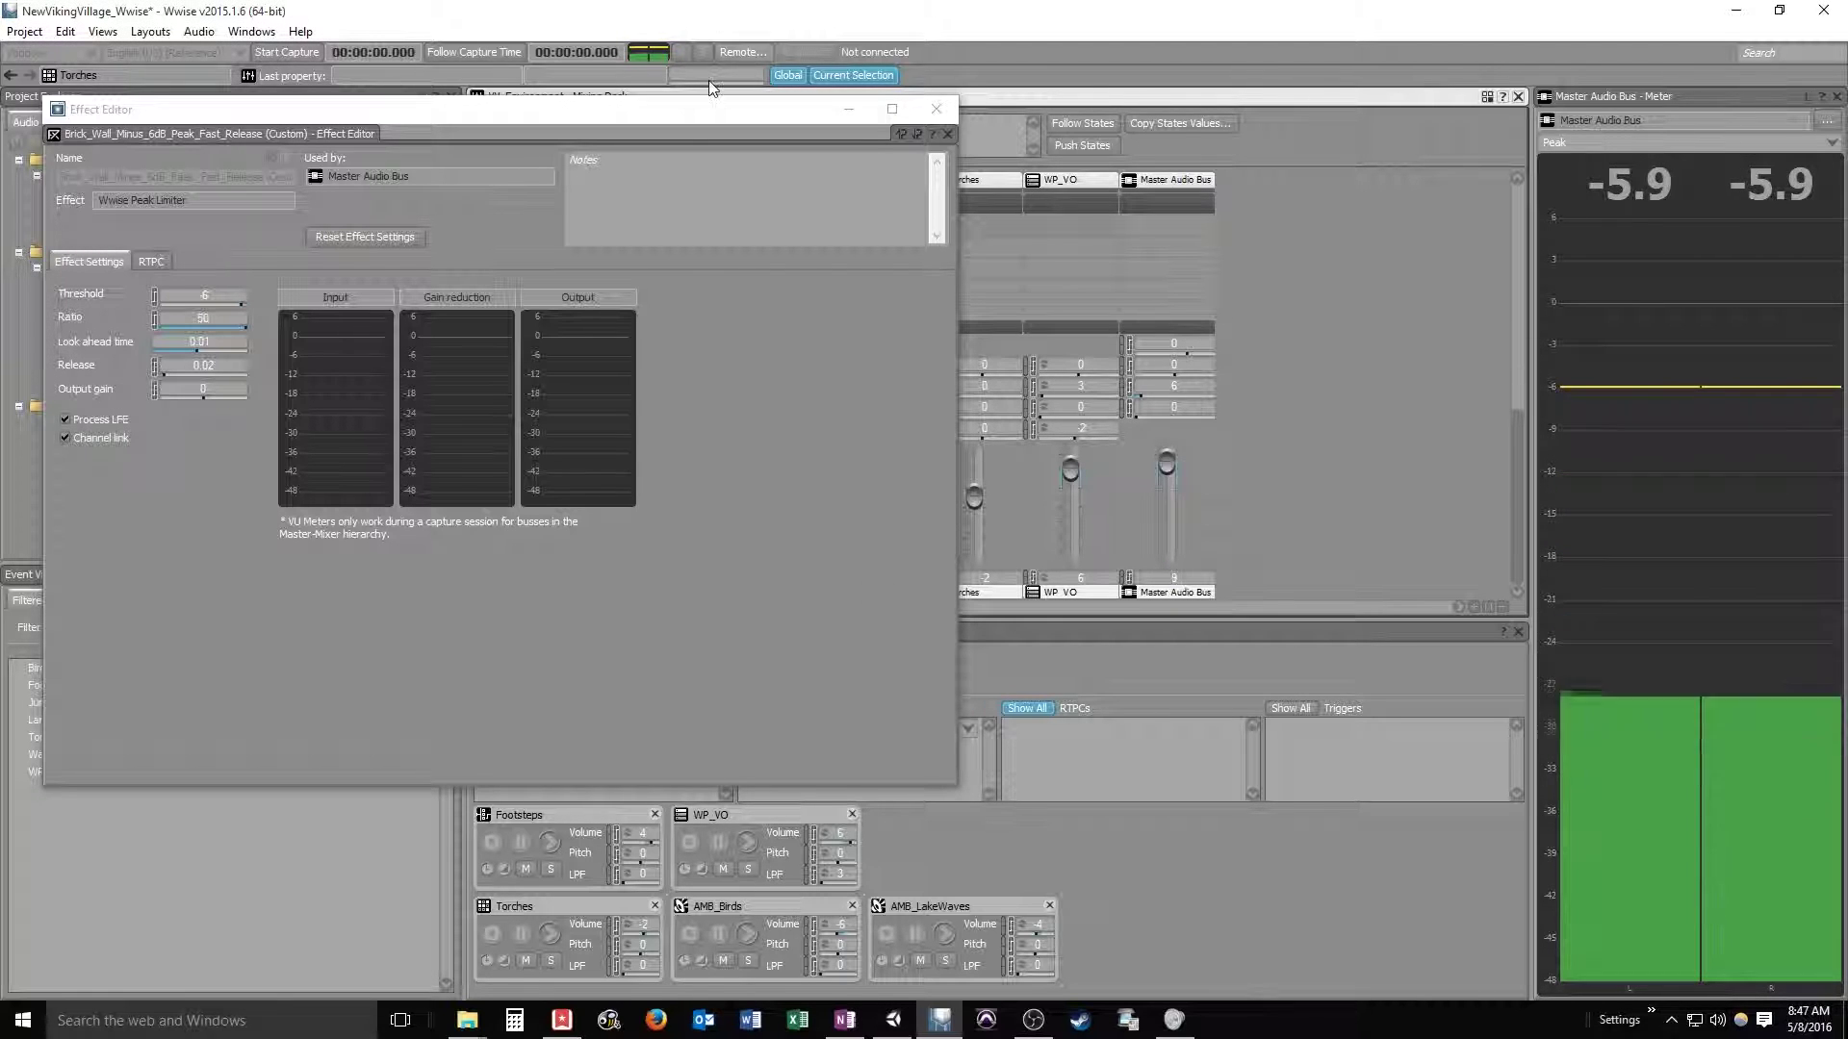
pyautogui.moveTo(701, 116); pyautogui.dragTo(1194, 83)
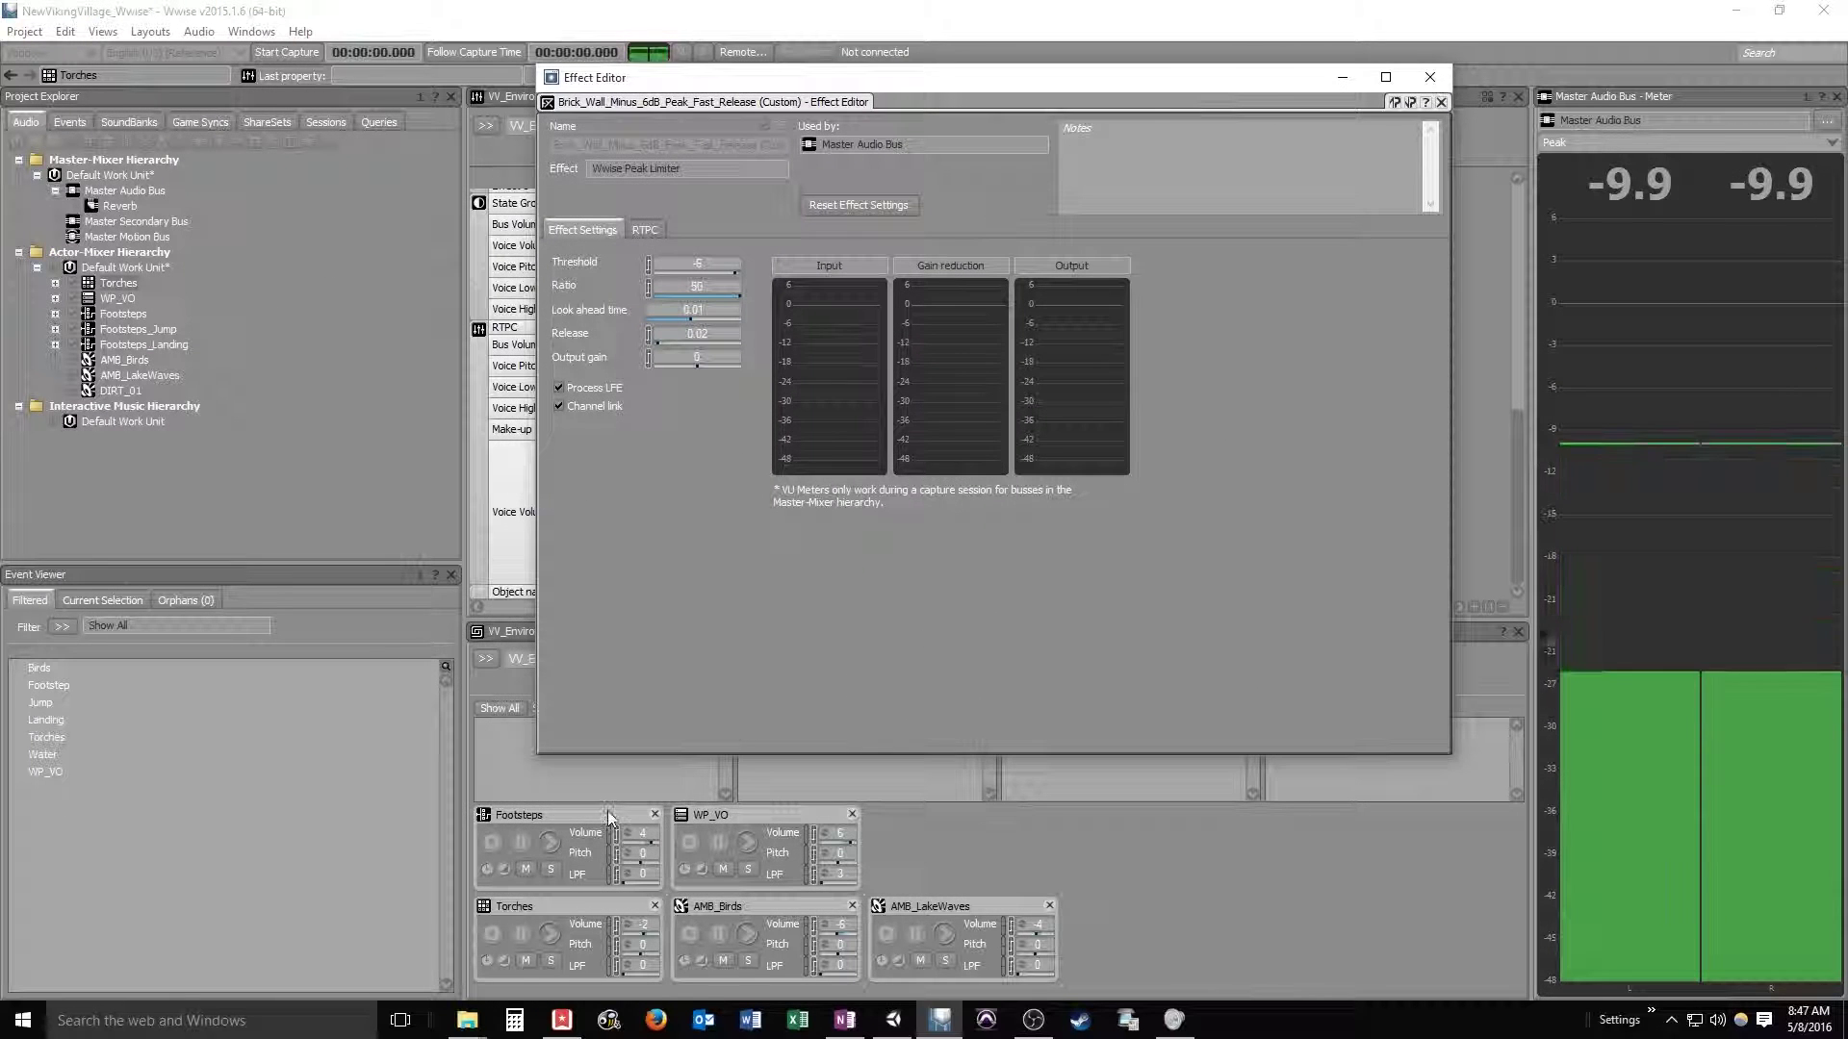
pyautogui.click(550, 843)
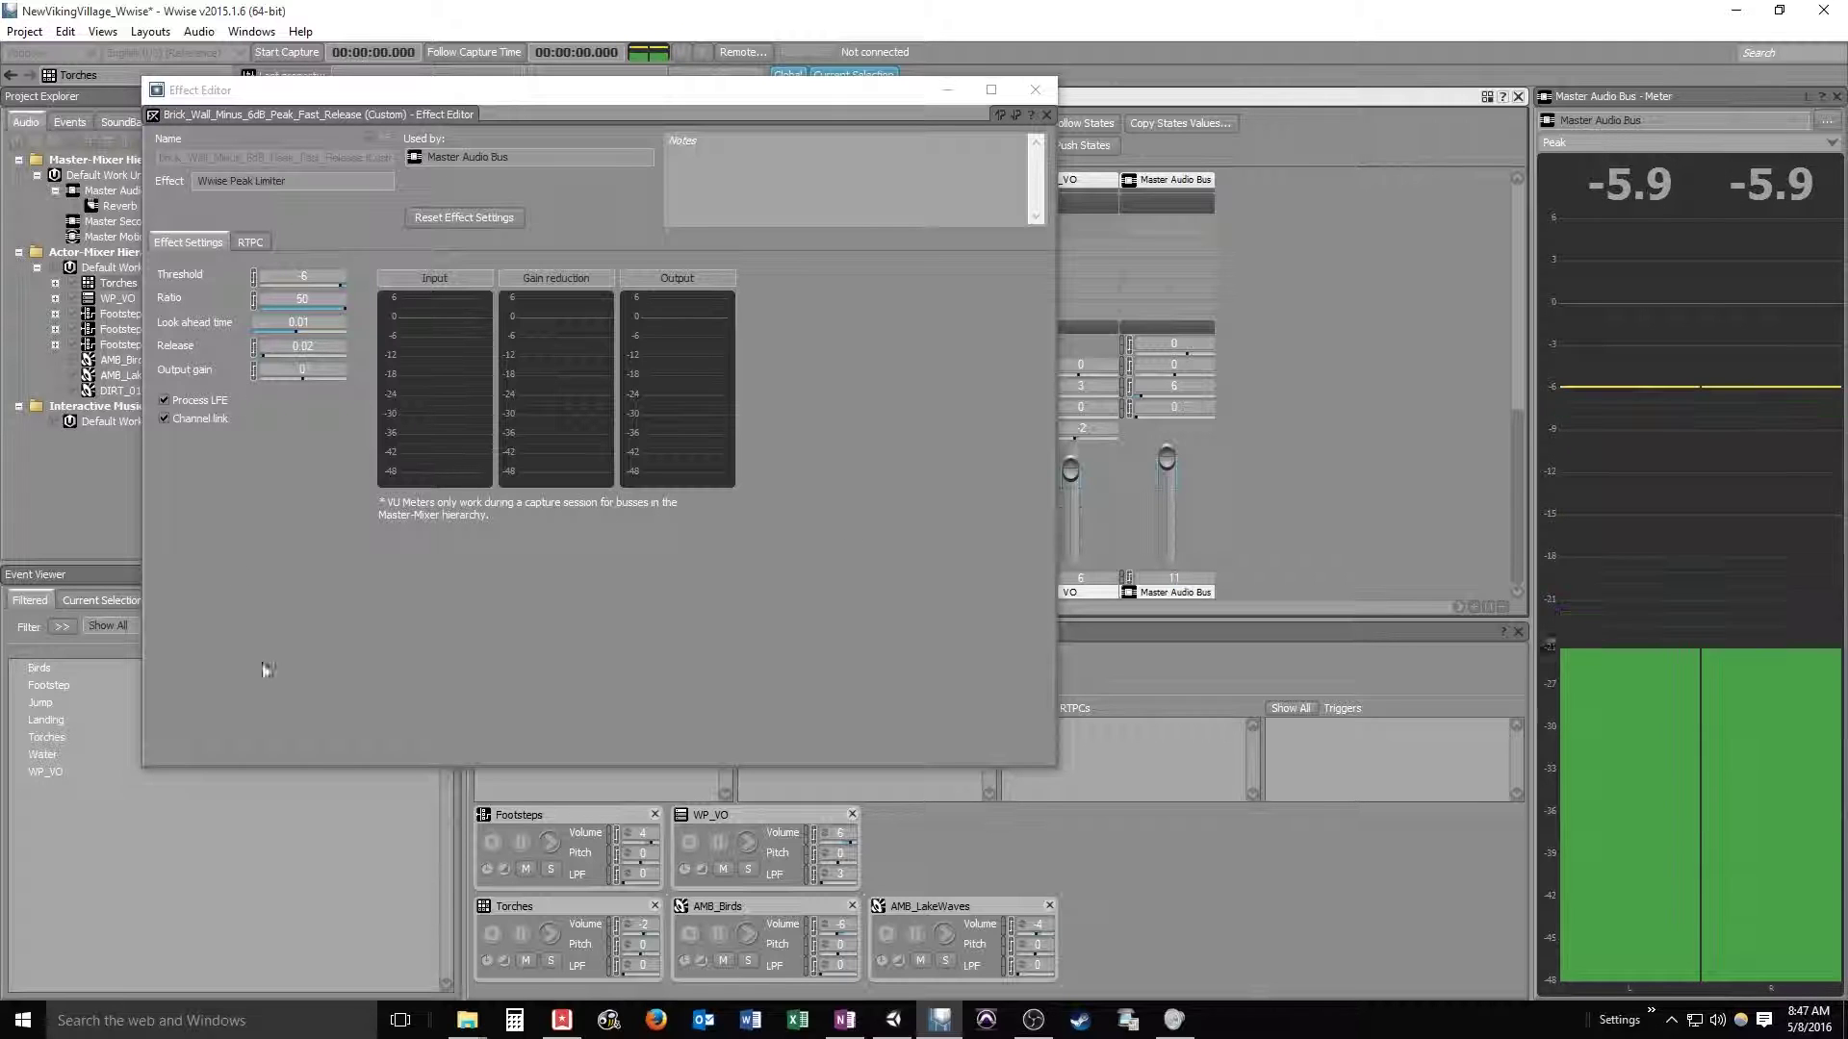
pyautogui.click(550, 843)
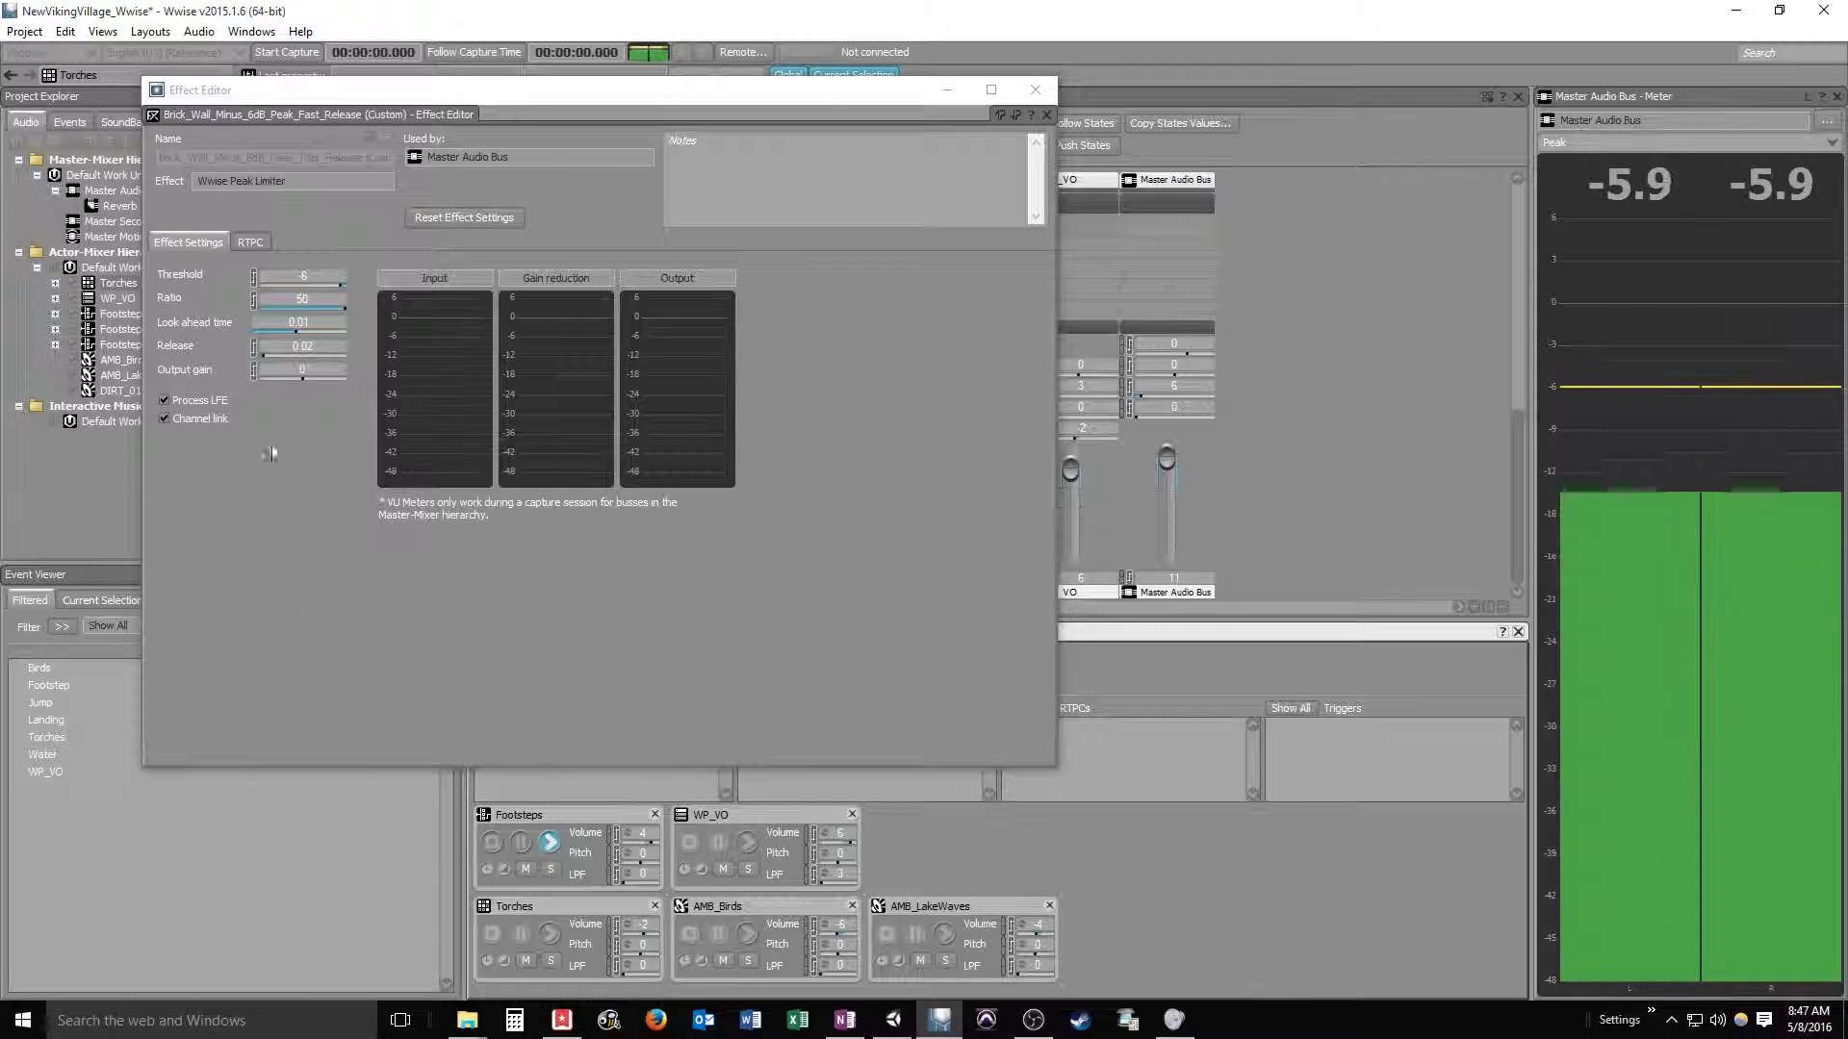
pyautogui.click(296, 332)
# Set the limiter's look-ahead time to 0.001, keeping release at 0.02, and play Footsteps.
pyautogui.click(392, 345)
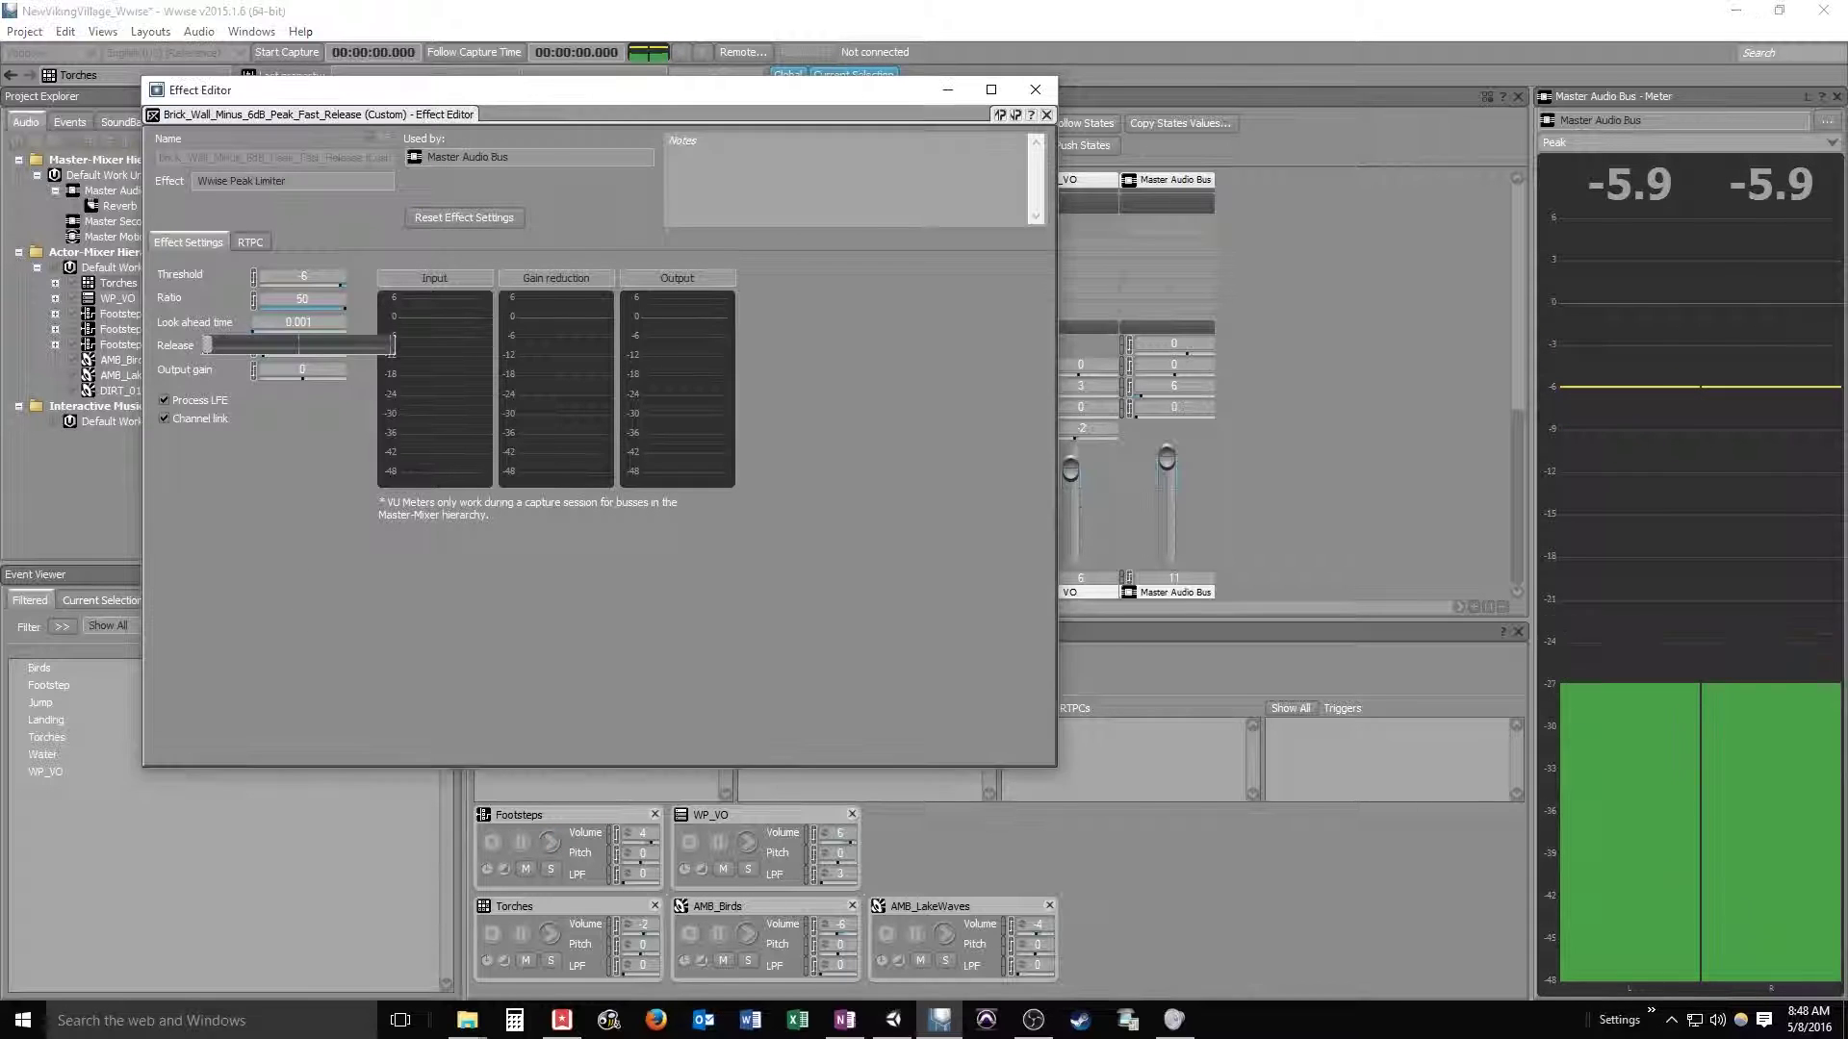
pyautogui.moveTo(207, 344); pyautogui.dragTo(206, 346)
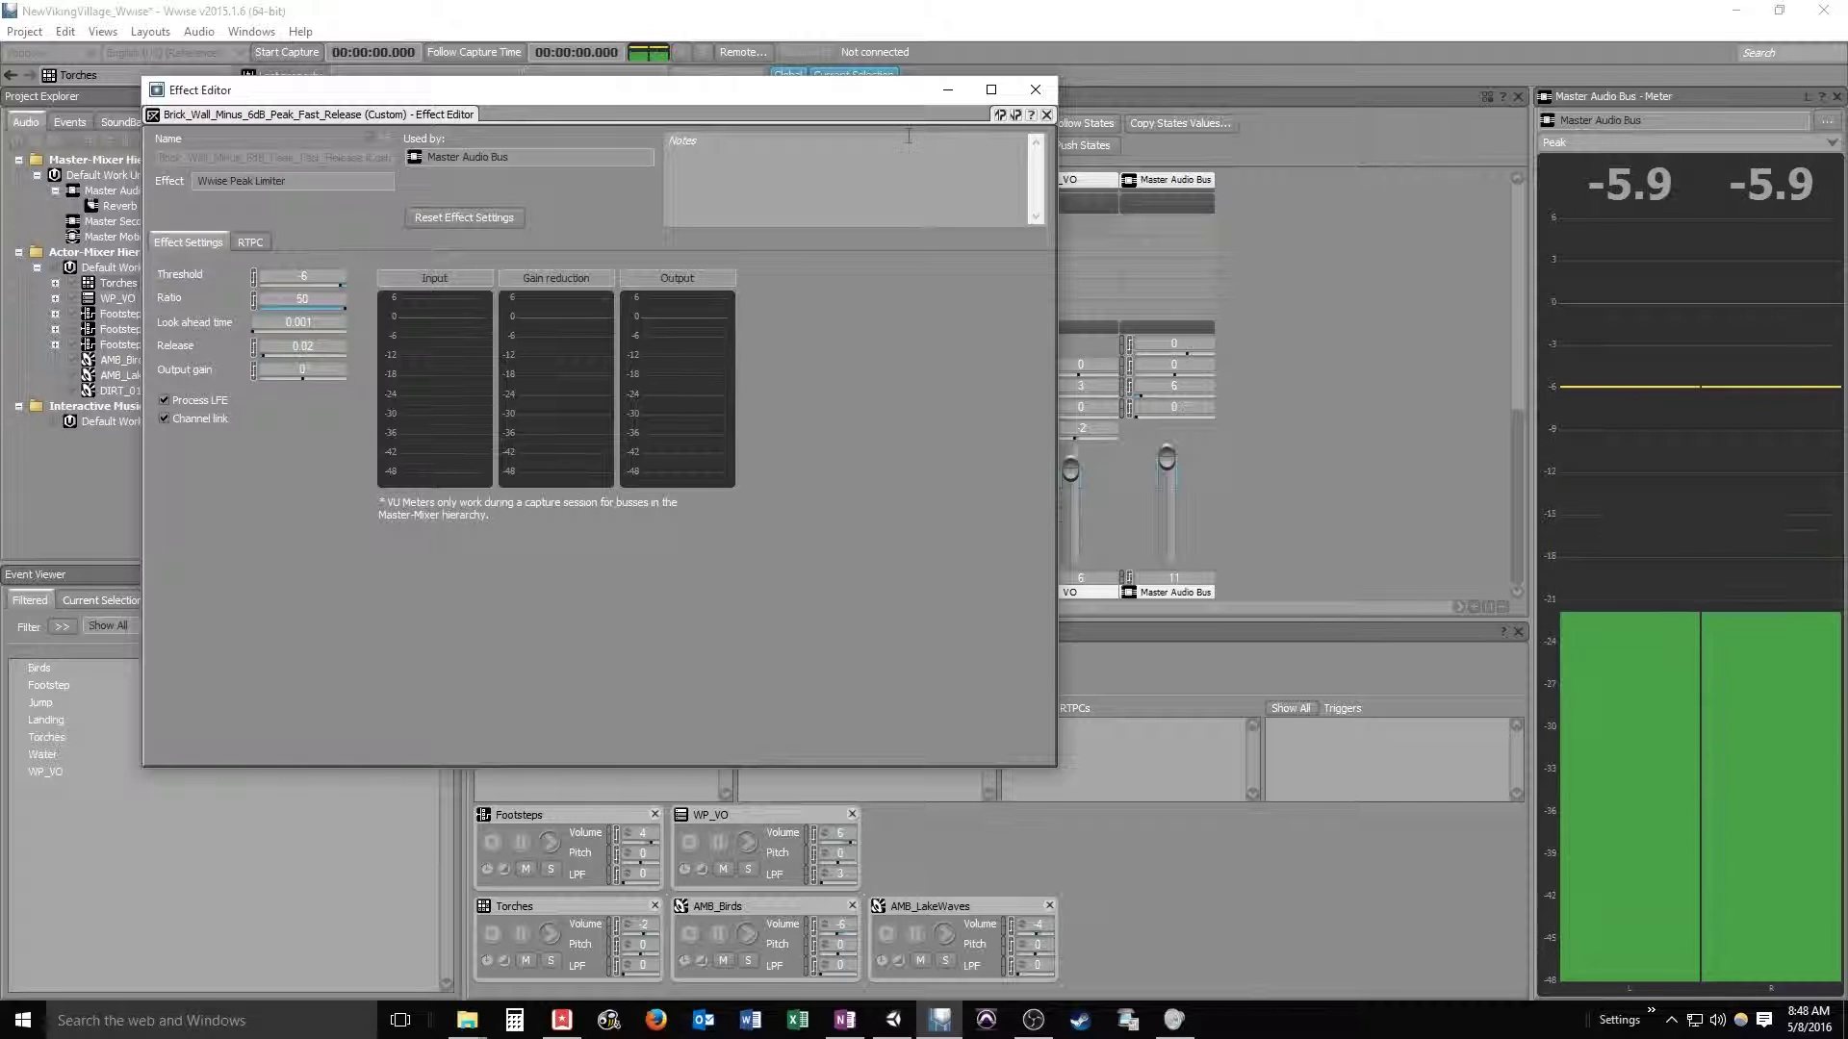
pyautogui.moveTo(799, 89); pyautogui.dragTo(716, 104)
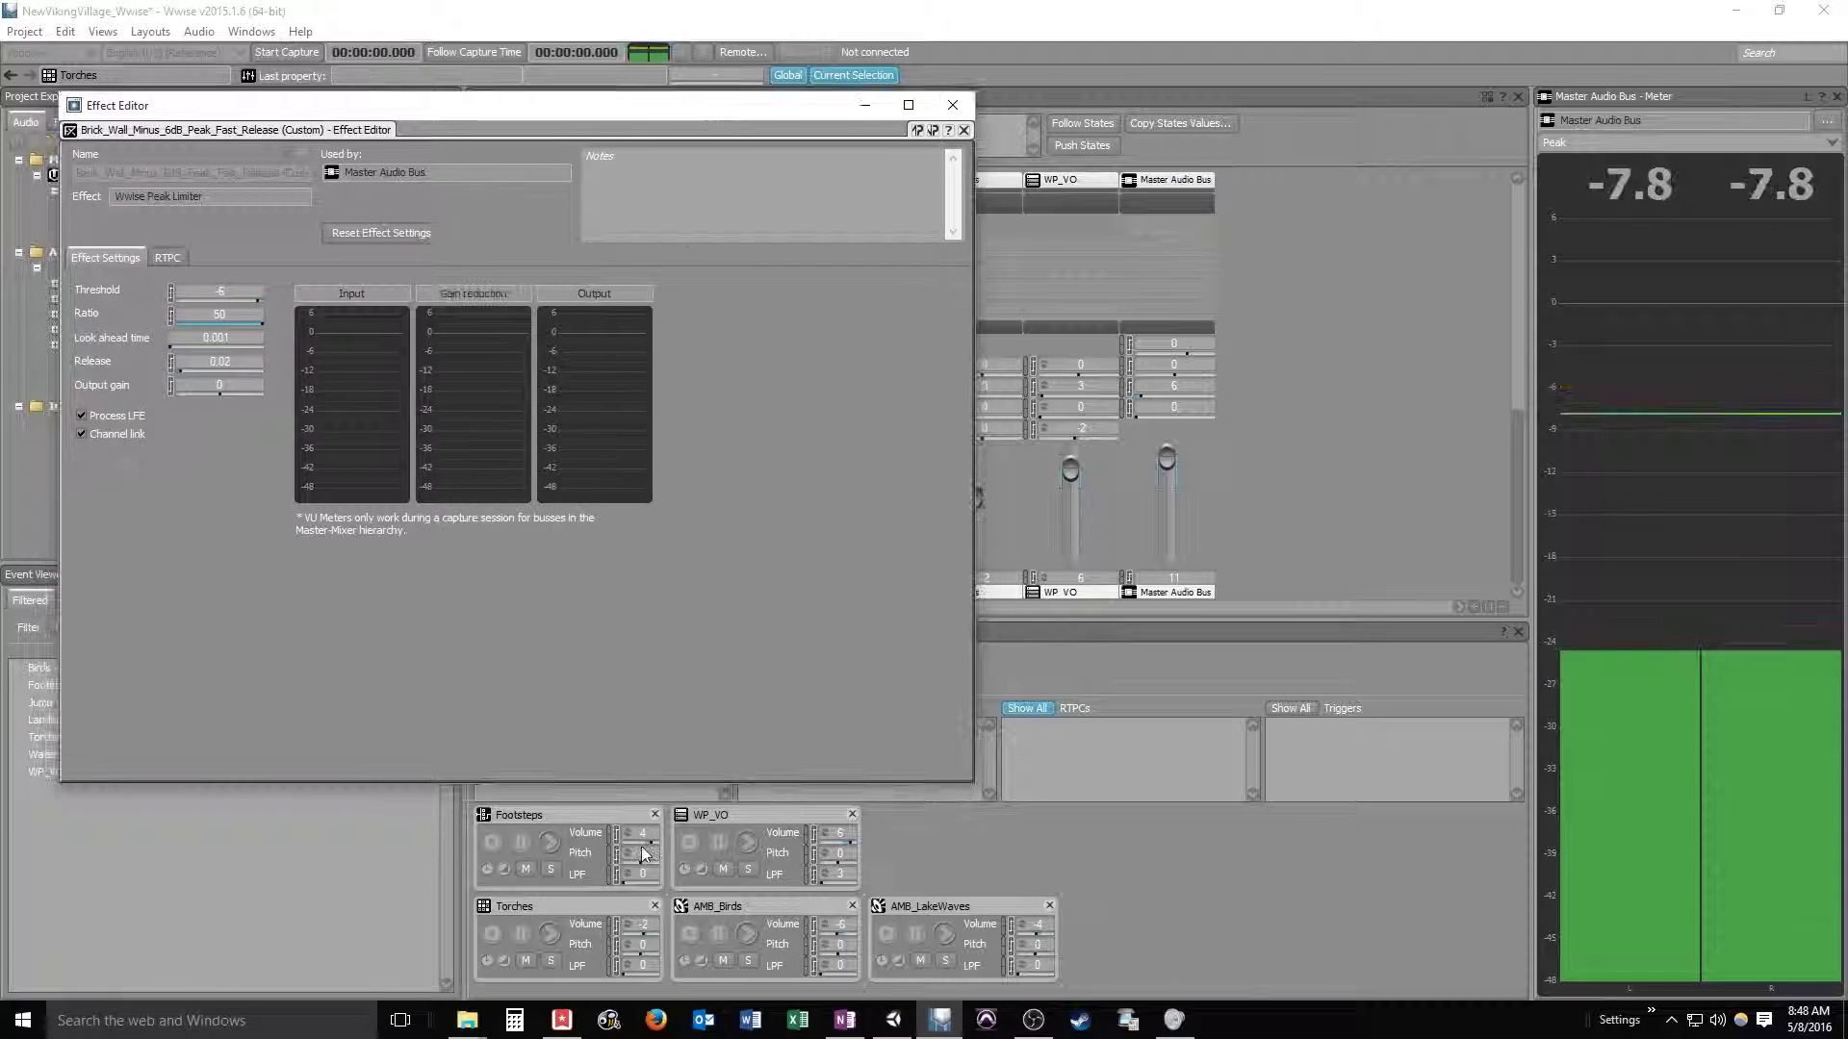
pyautogui.click(549, 844)
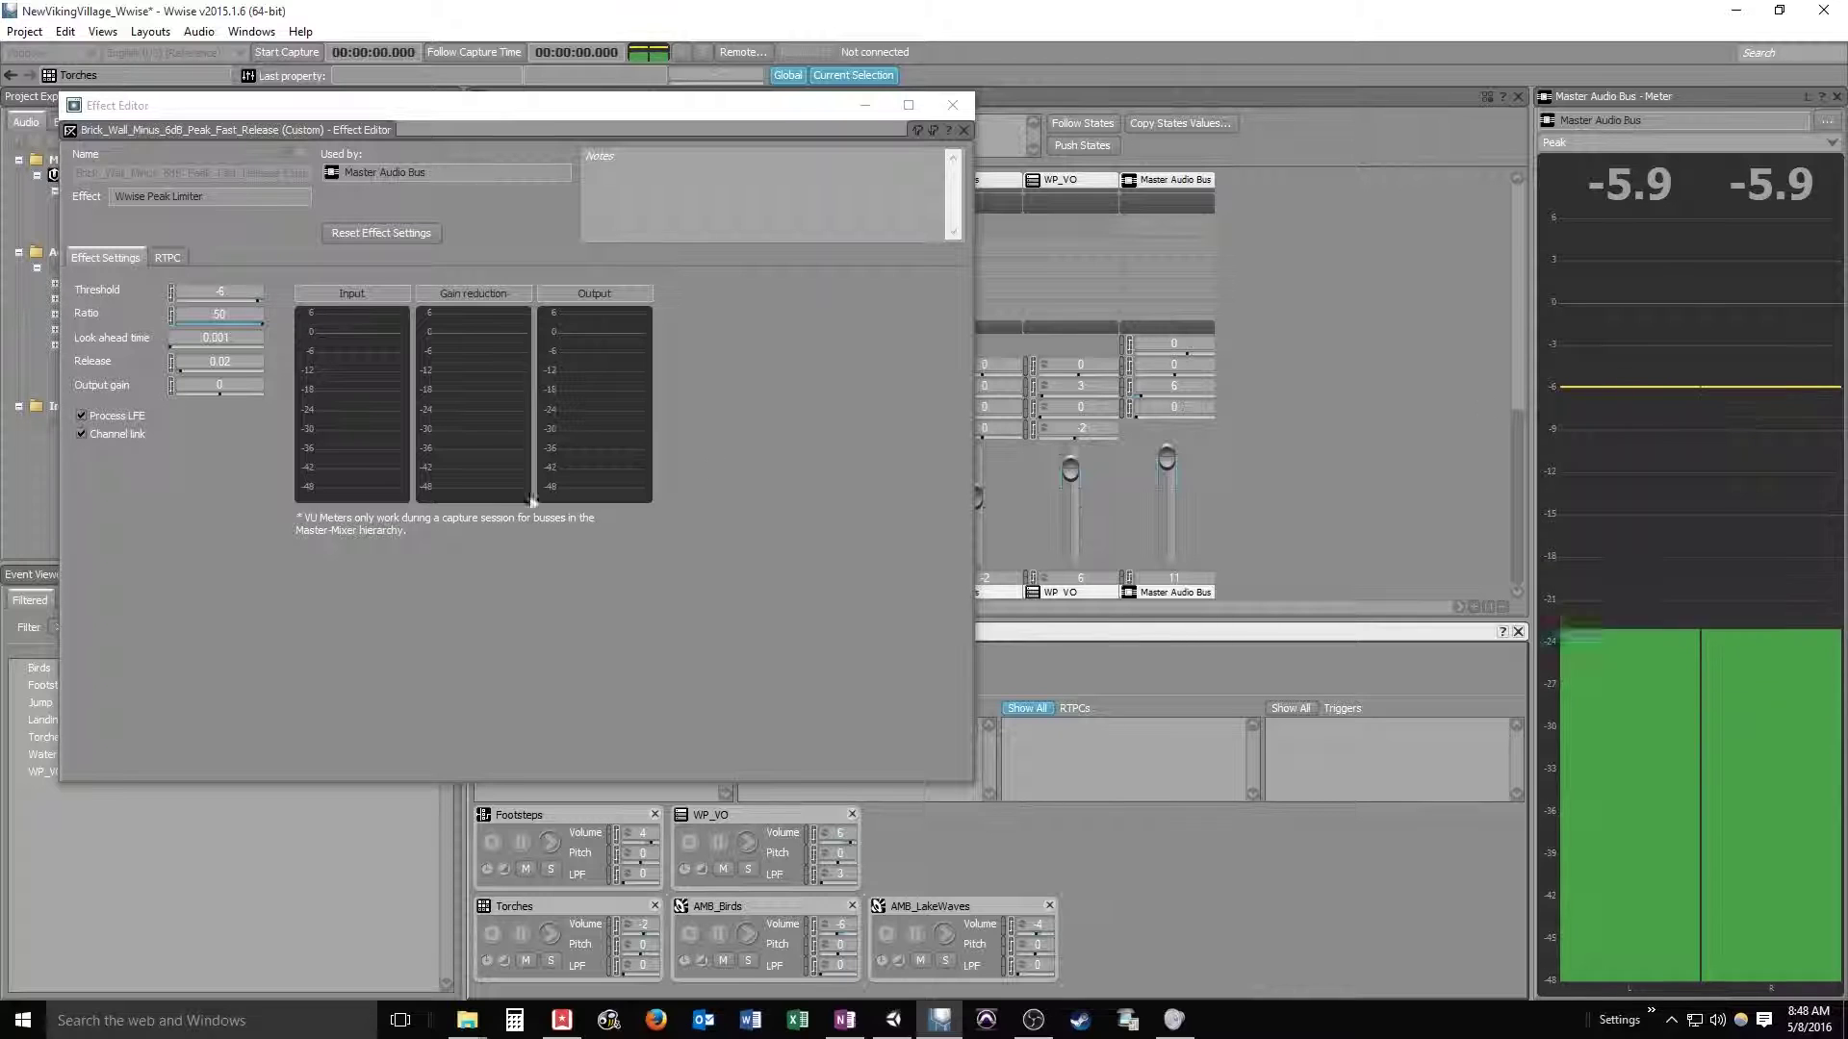
# Set the limiter threshold to -0.1 and replay Footsteps to compare master peaks.
pyautogui.click(220, 291)
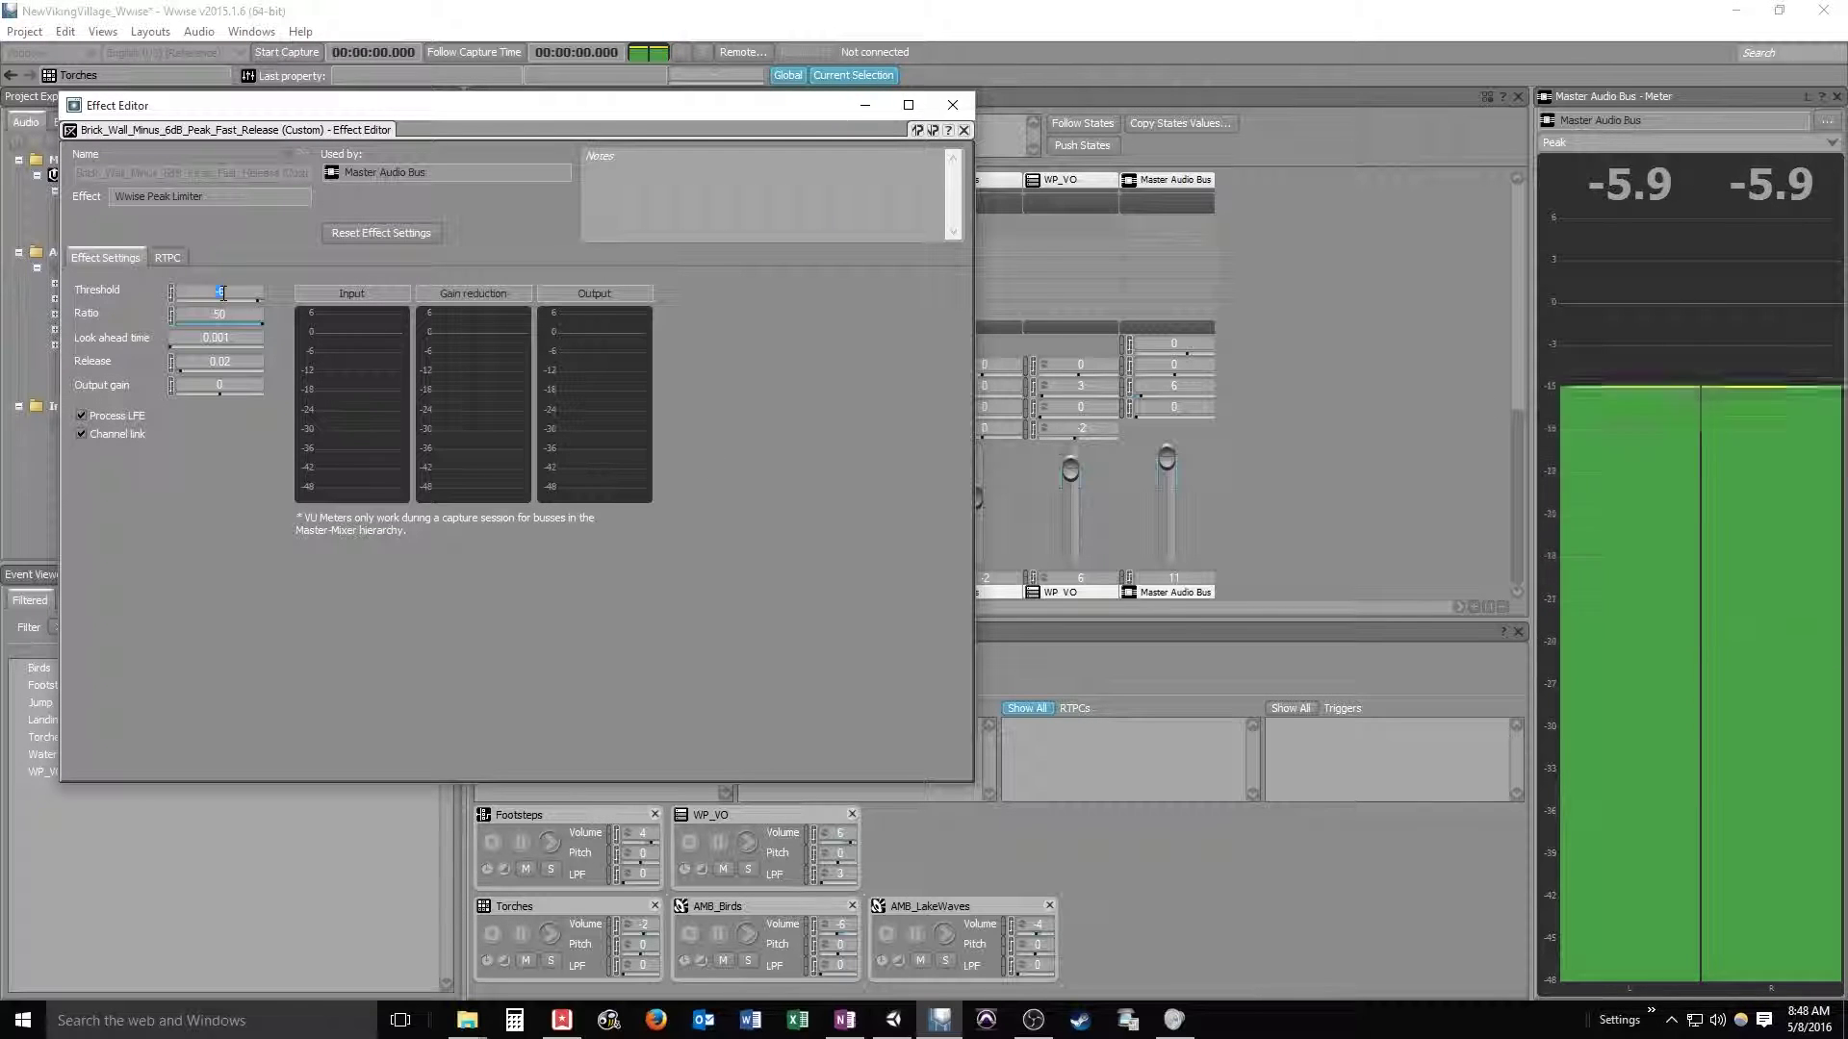
pyautogui.write('-')
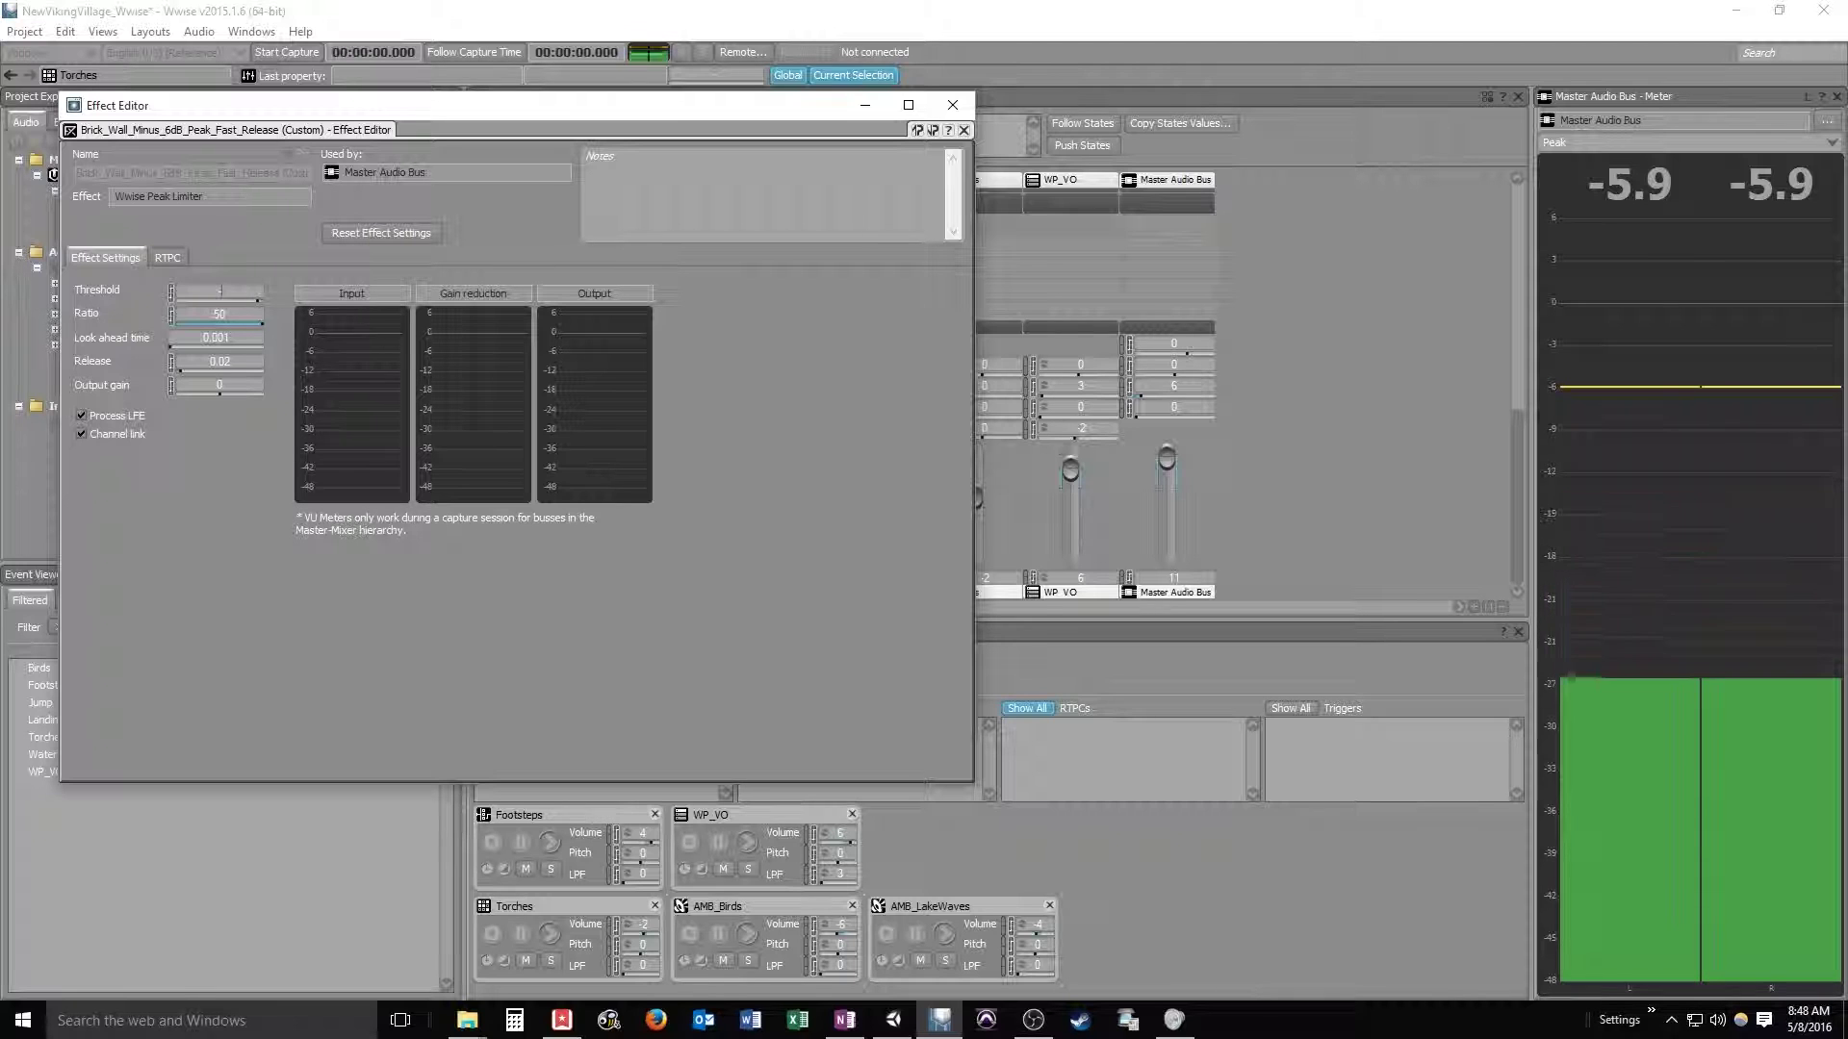
pyautogui.write('0.1')
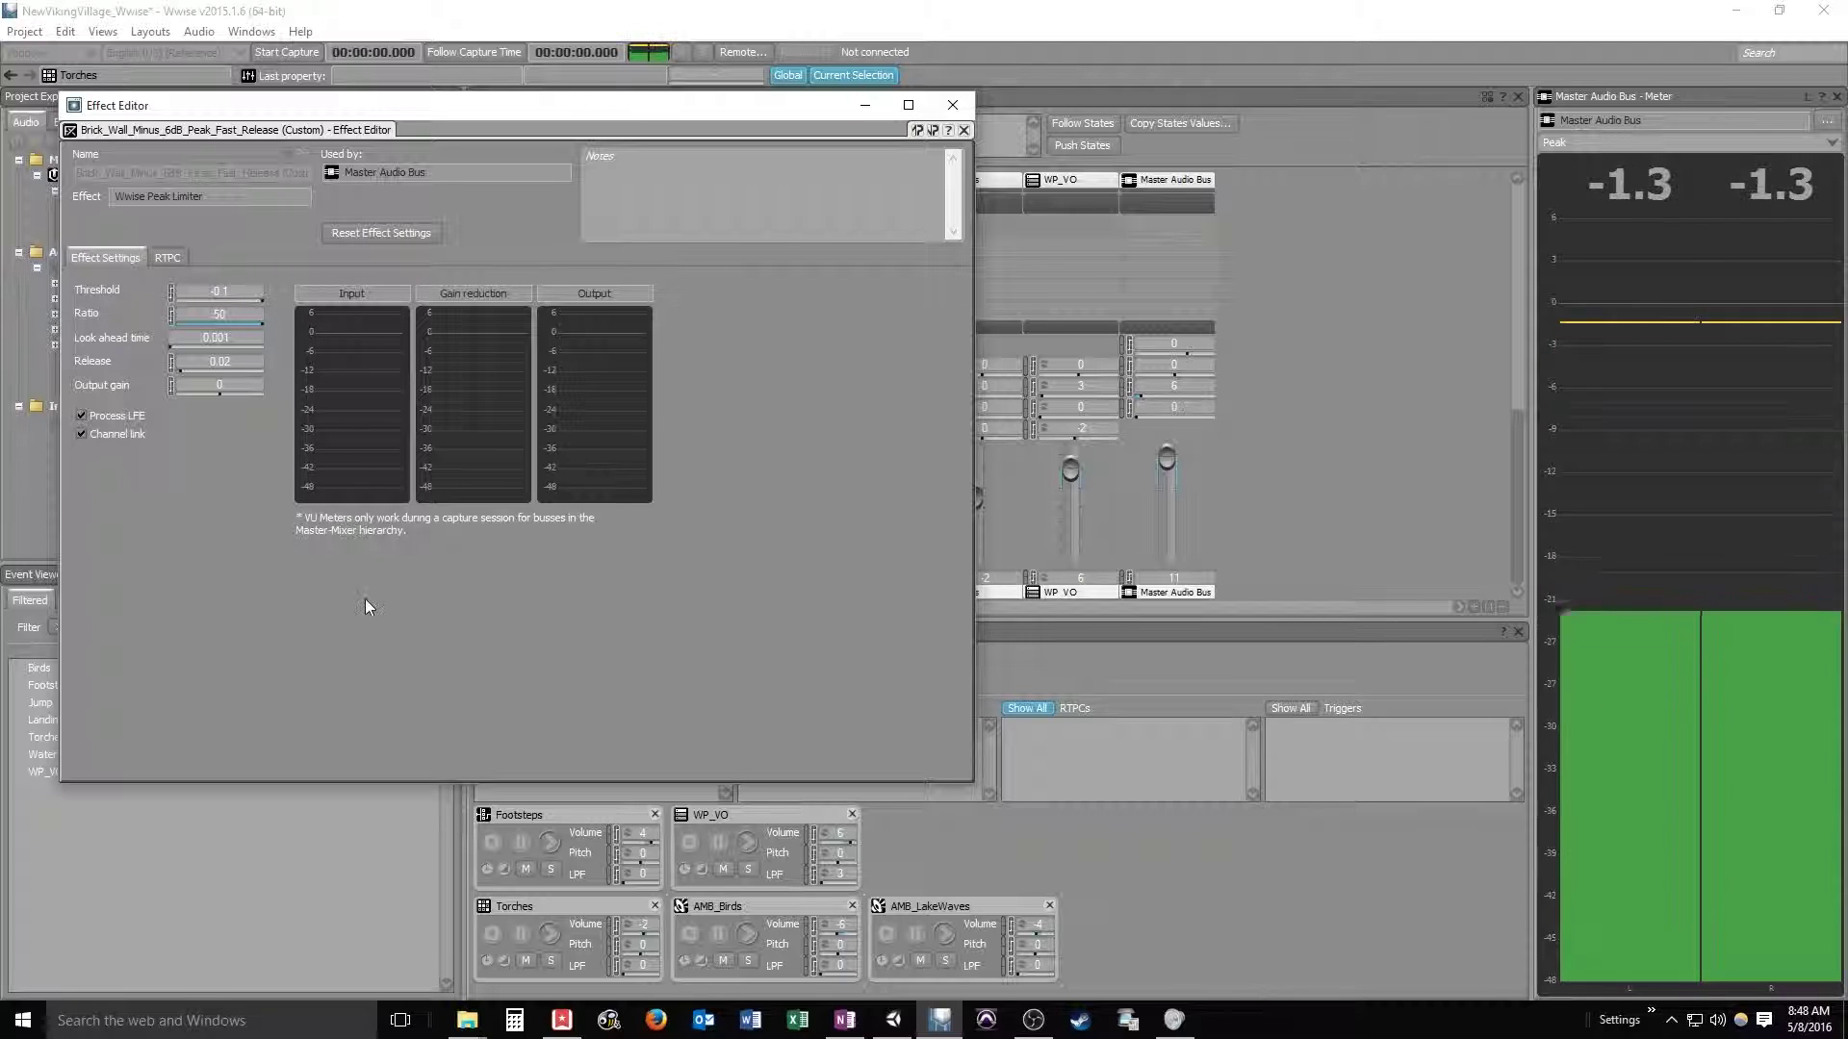
pyautogui.click(553, 841)
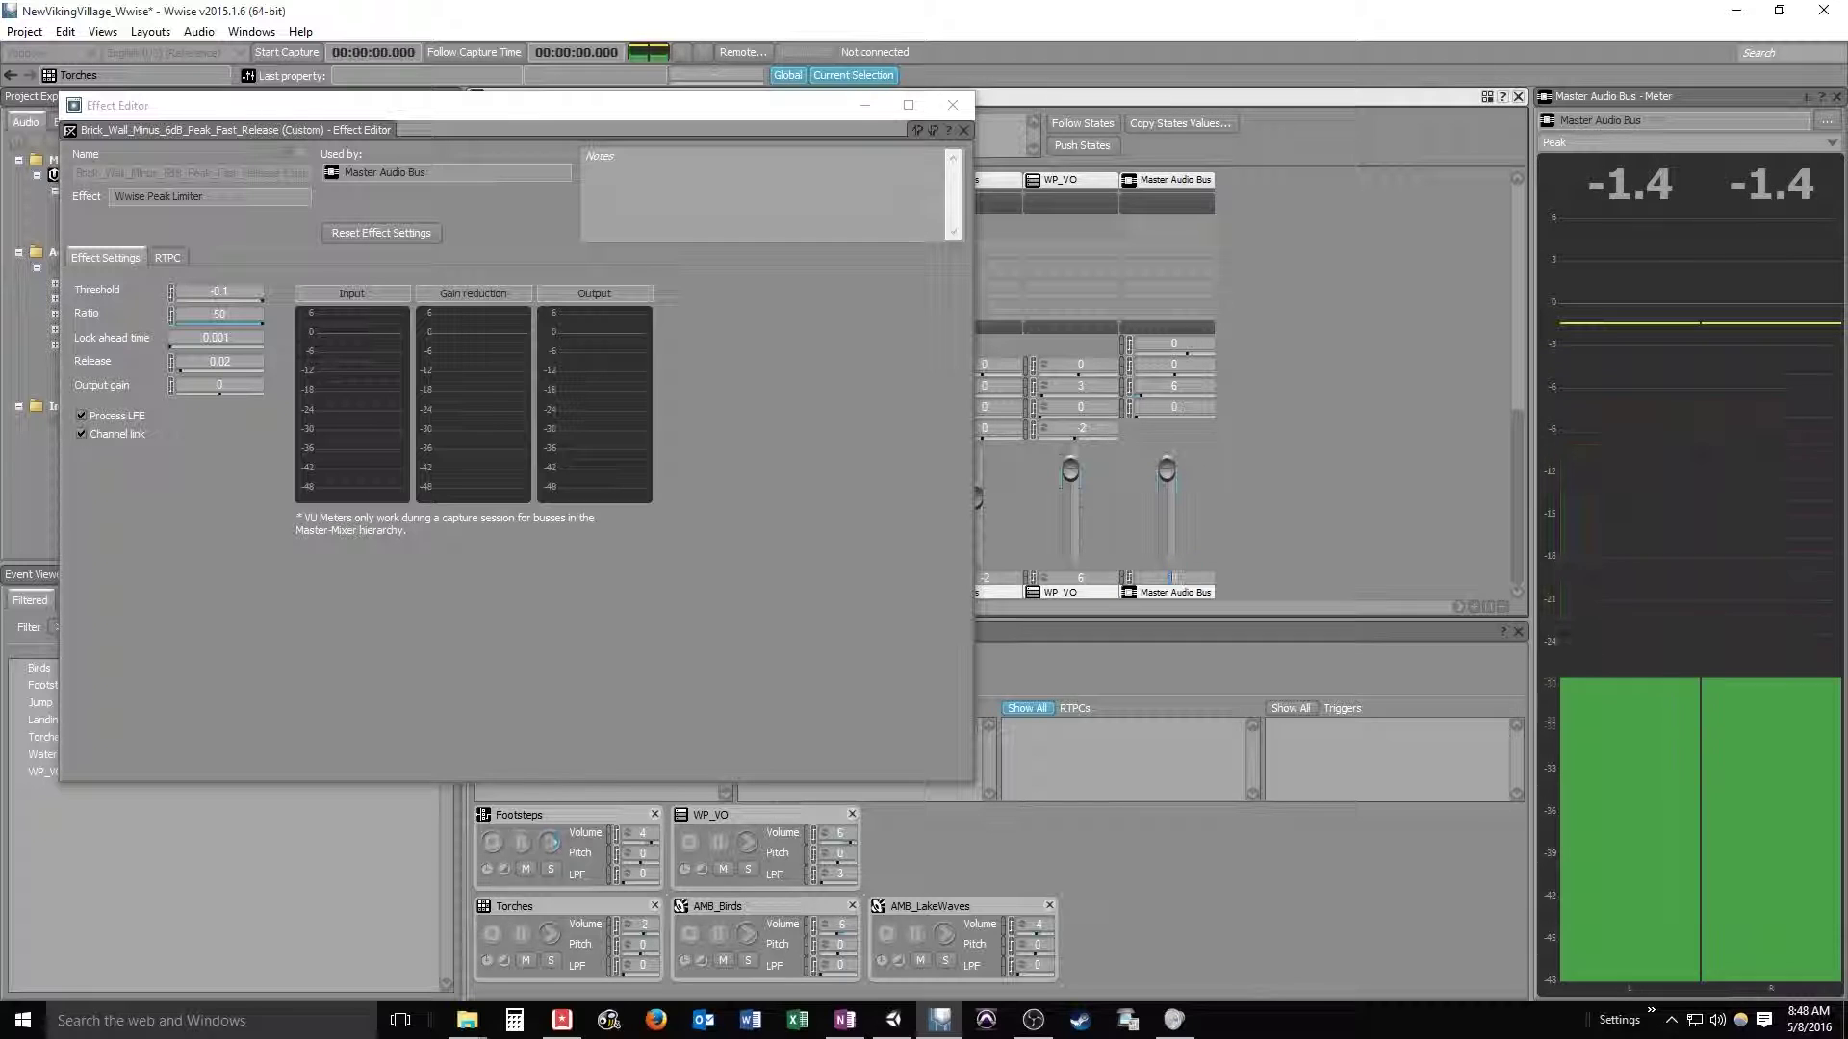
pyautogui.click(549, 842)
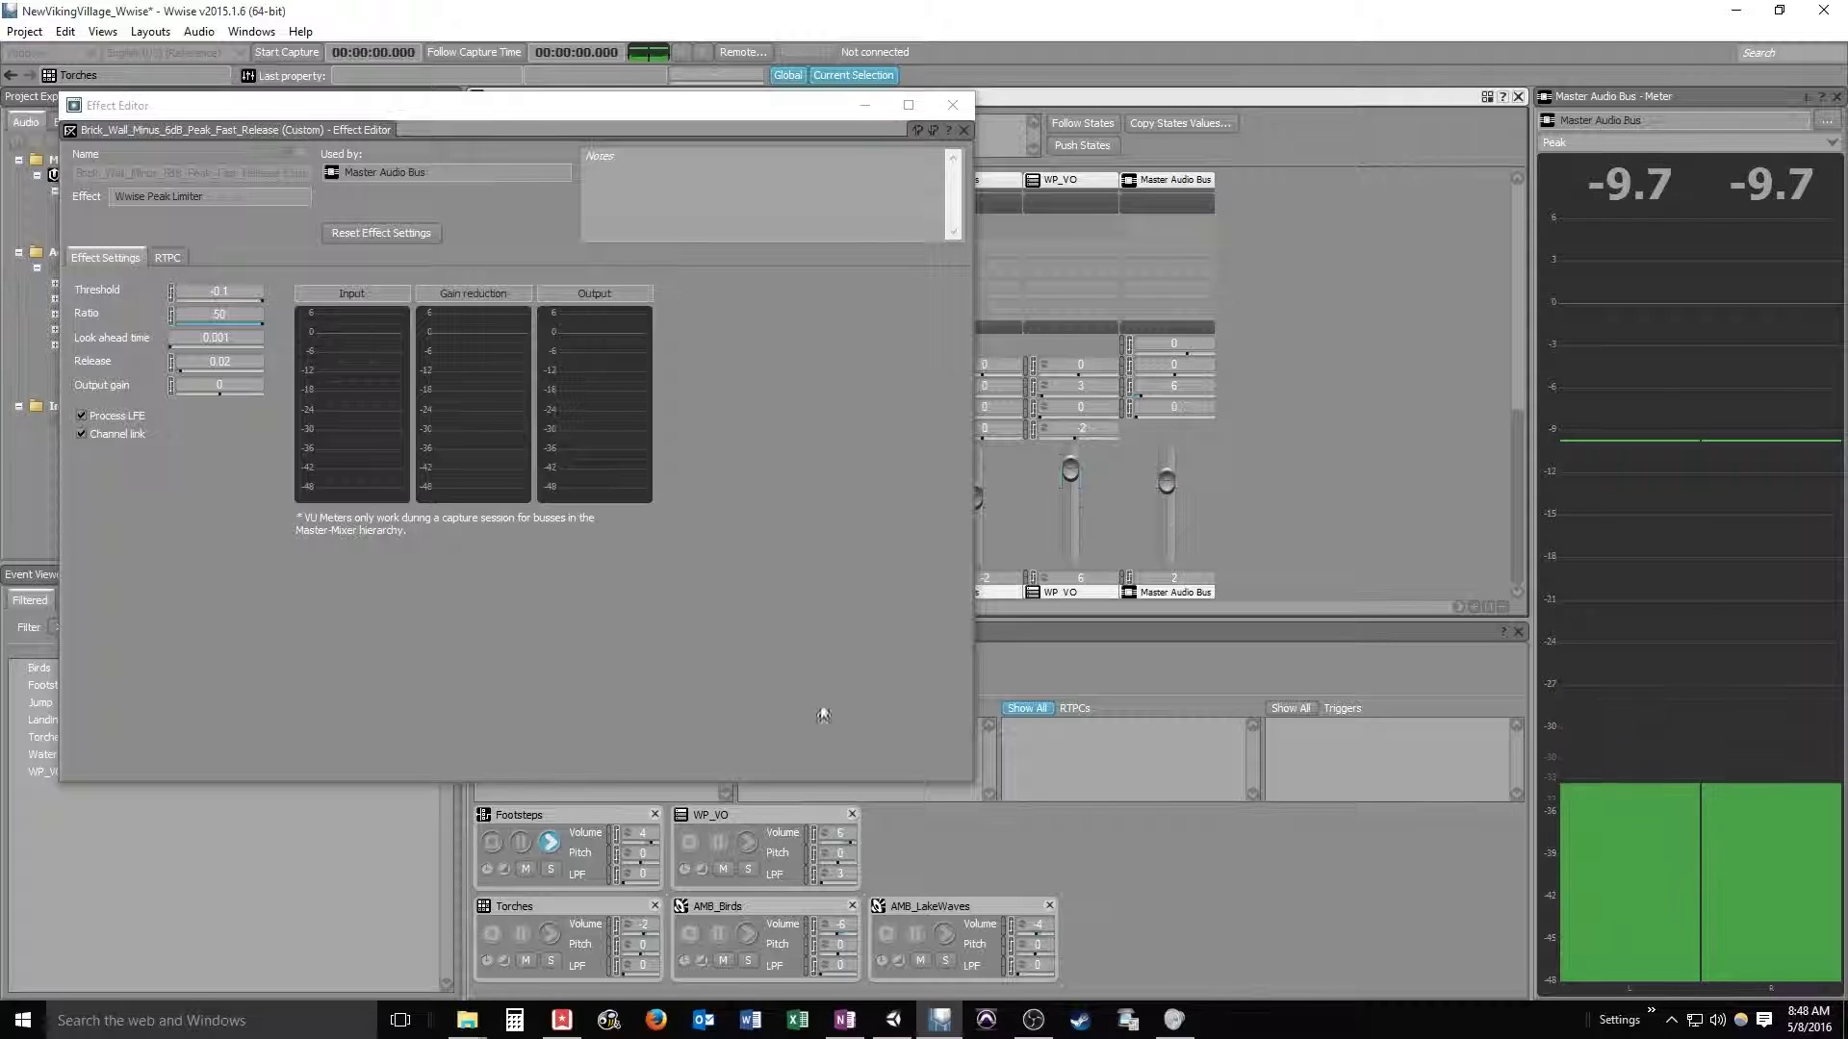
pyautogui.click(554, 839)
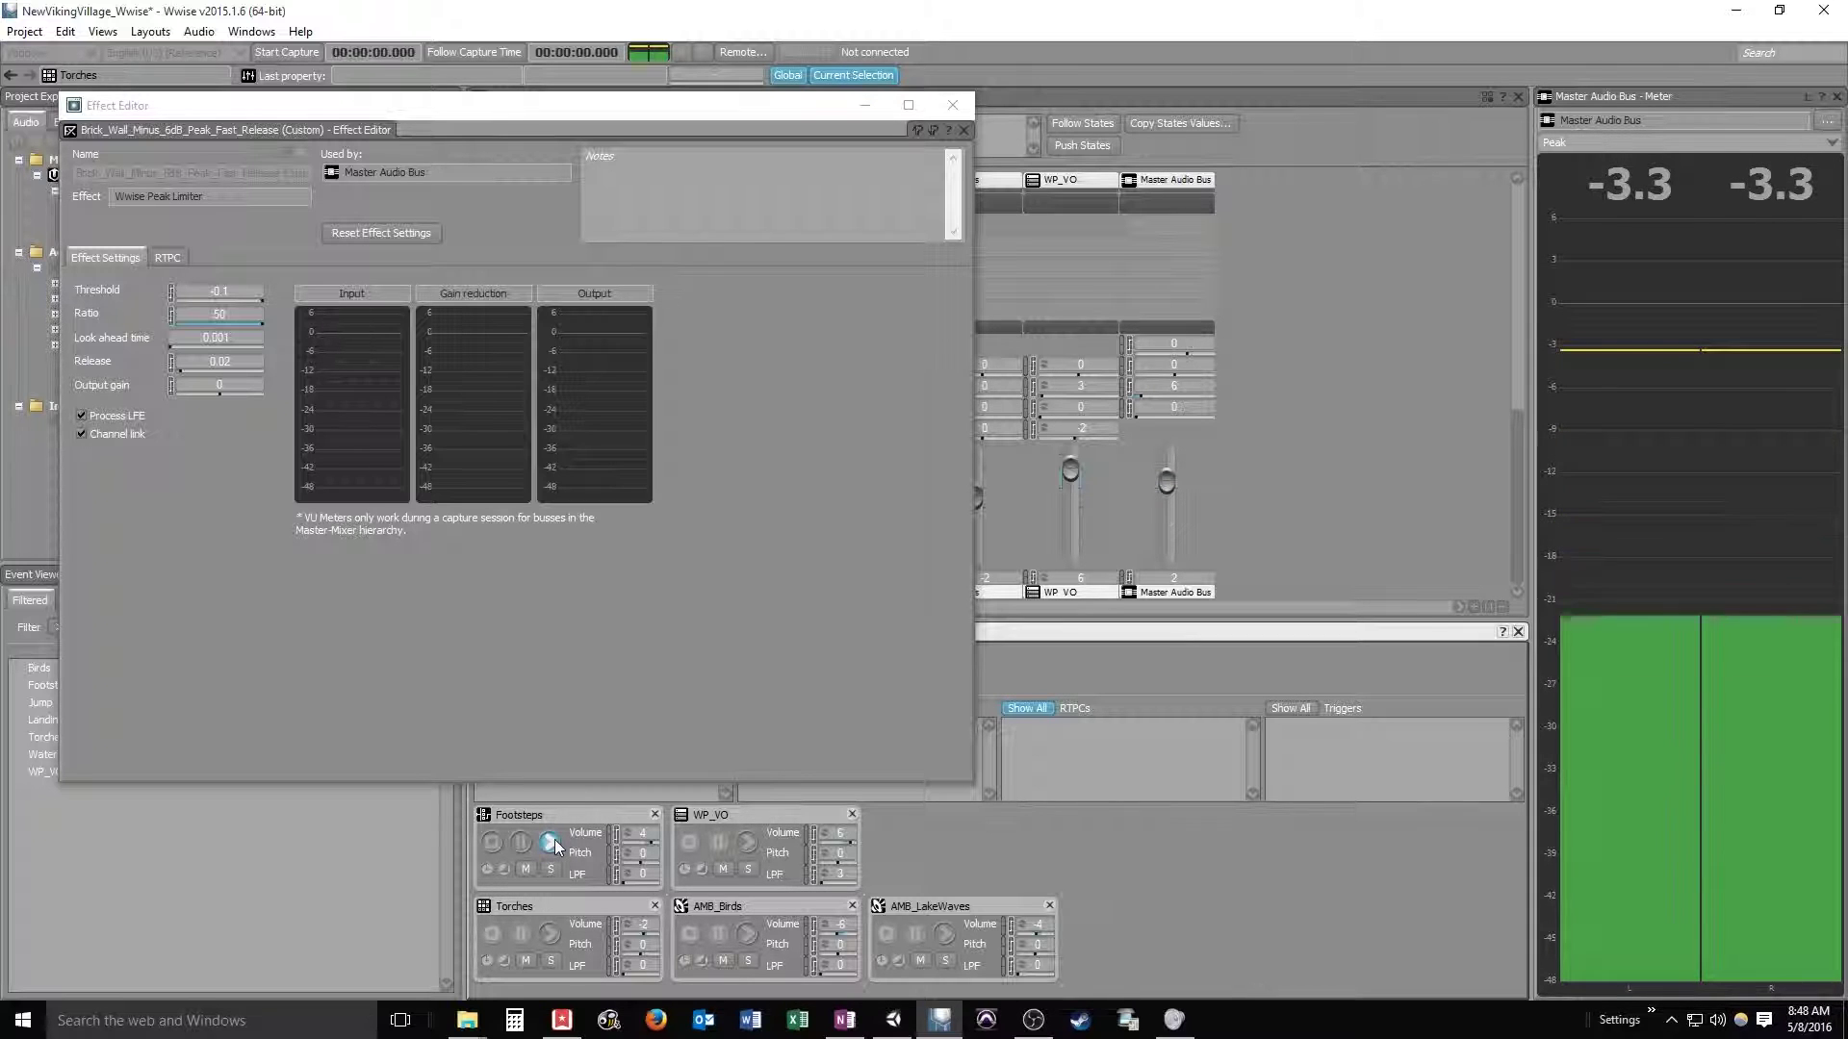
pyautogui.click(554, 839)
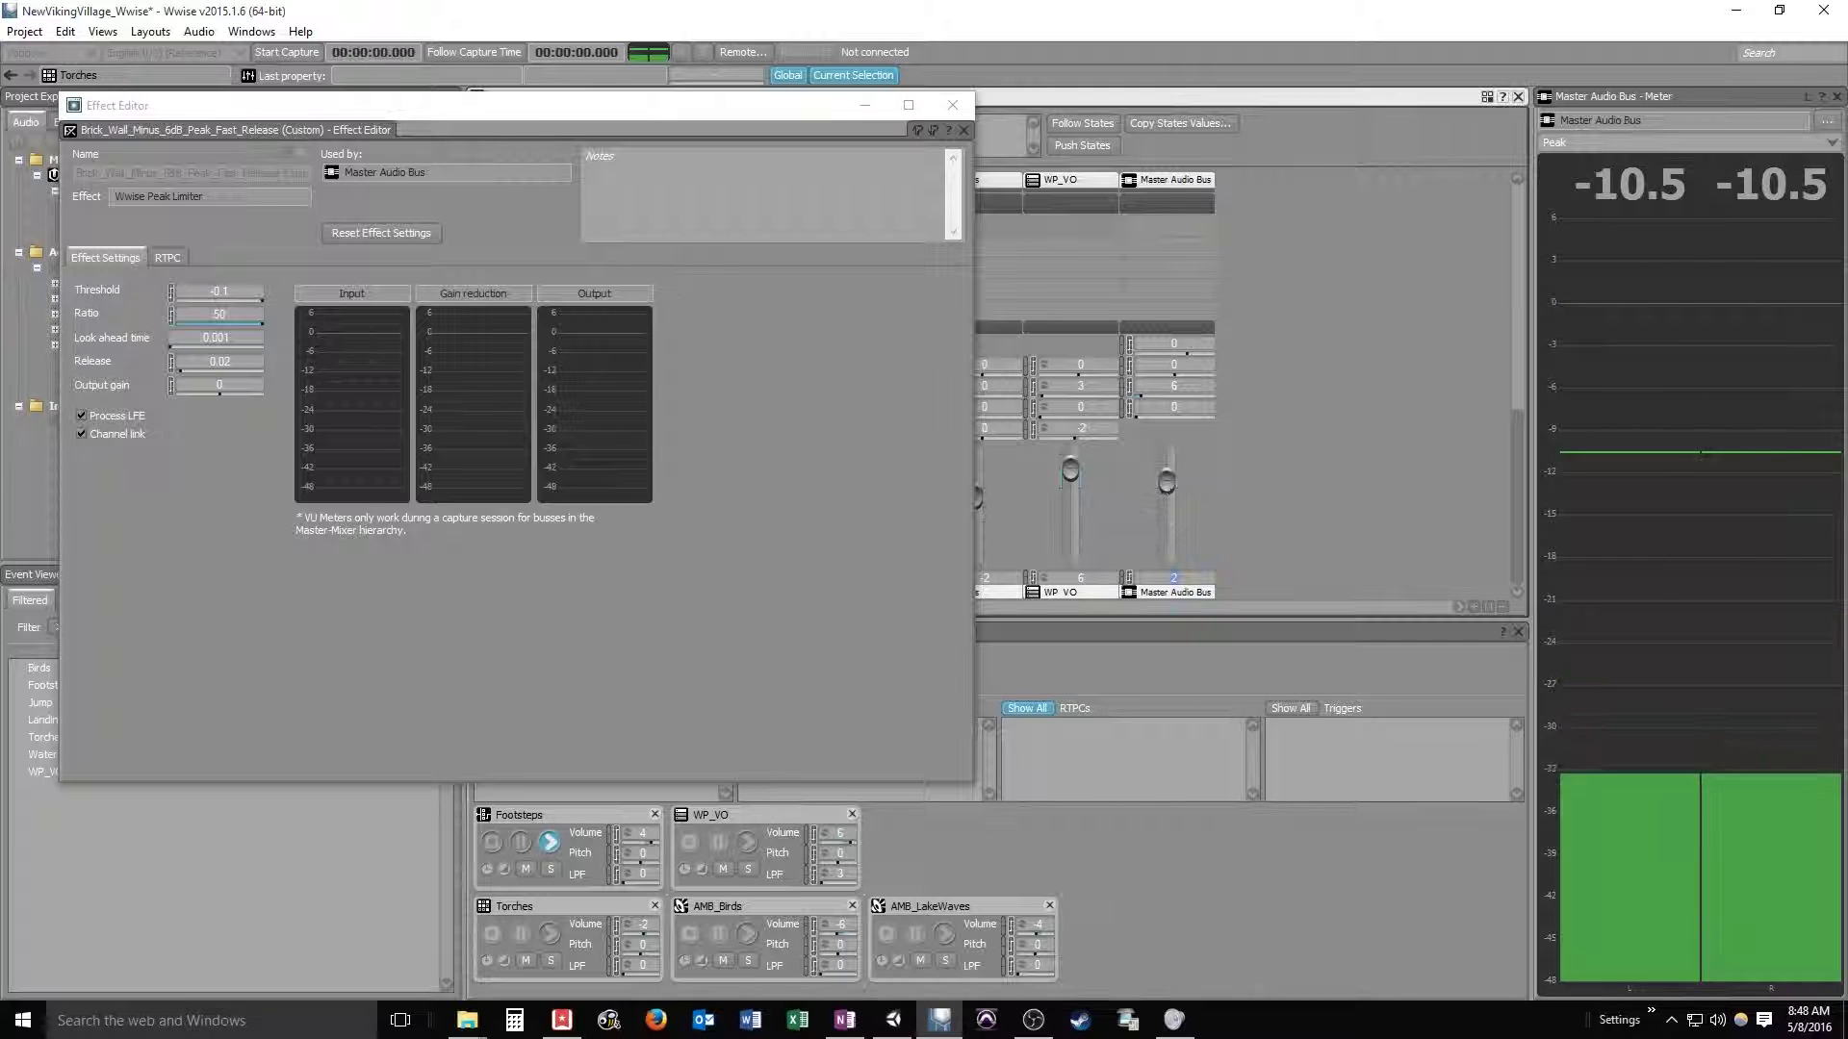
# Lower the Master Audio Bus volume from 2 to 0, replay Footsteps, and close the Effect Editor.
pyautogui.moveTo(1176, 498); pyautogui.dragTo(1176, 506)
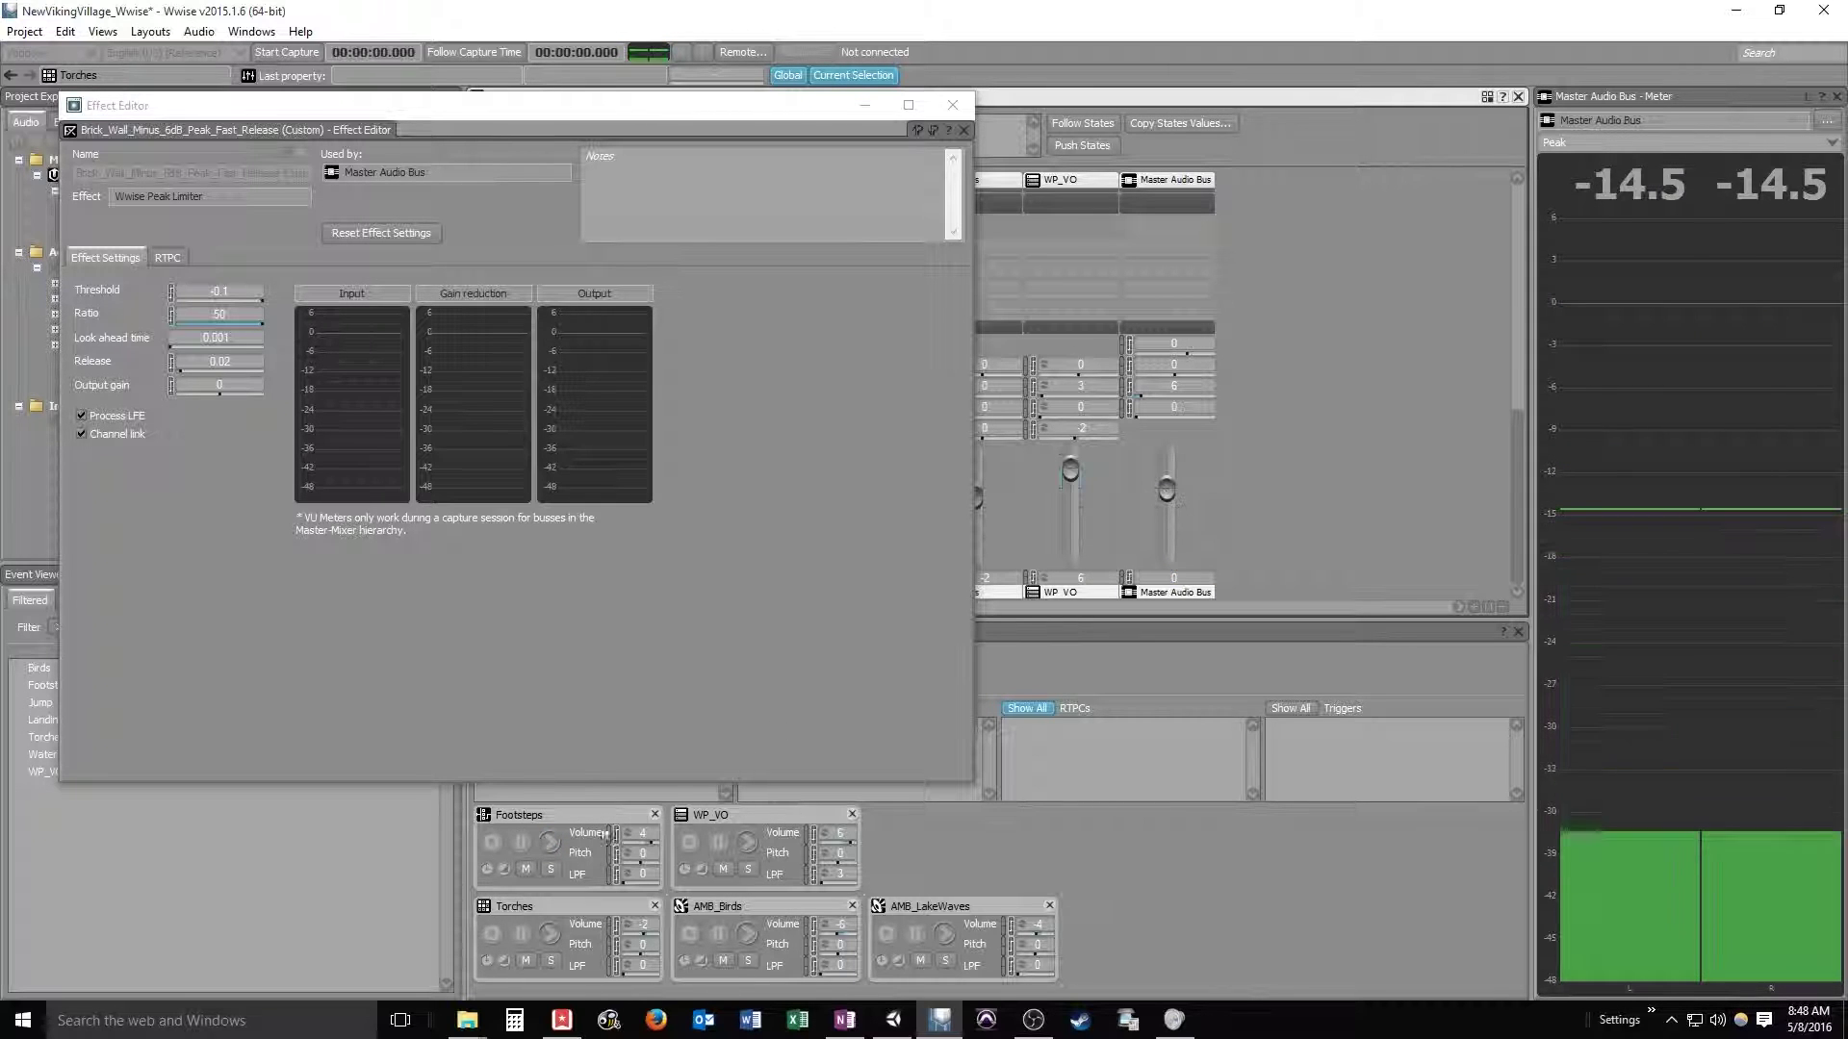
pyautogui.click(554, 841)
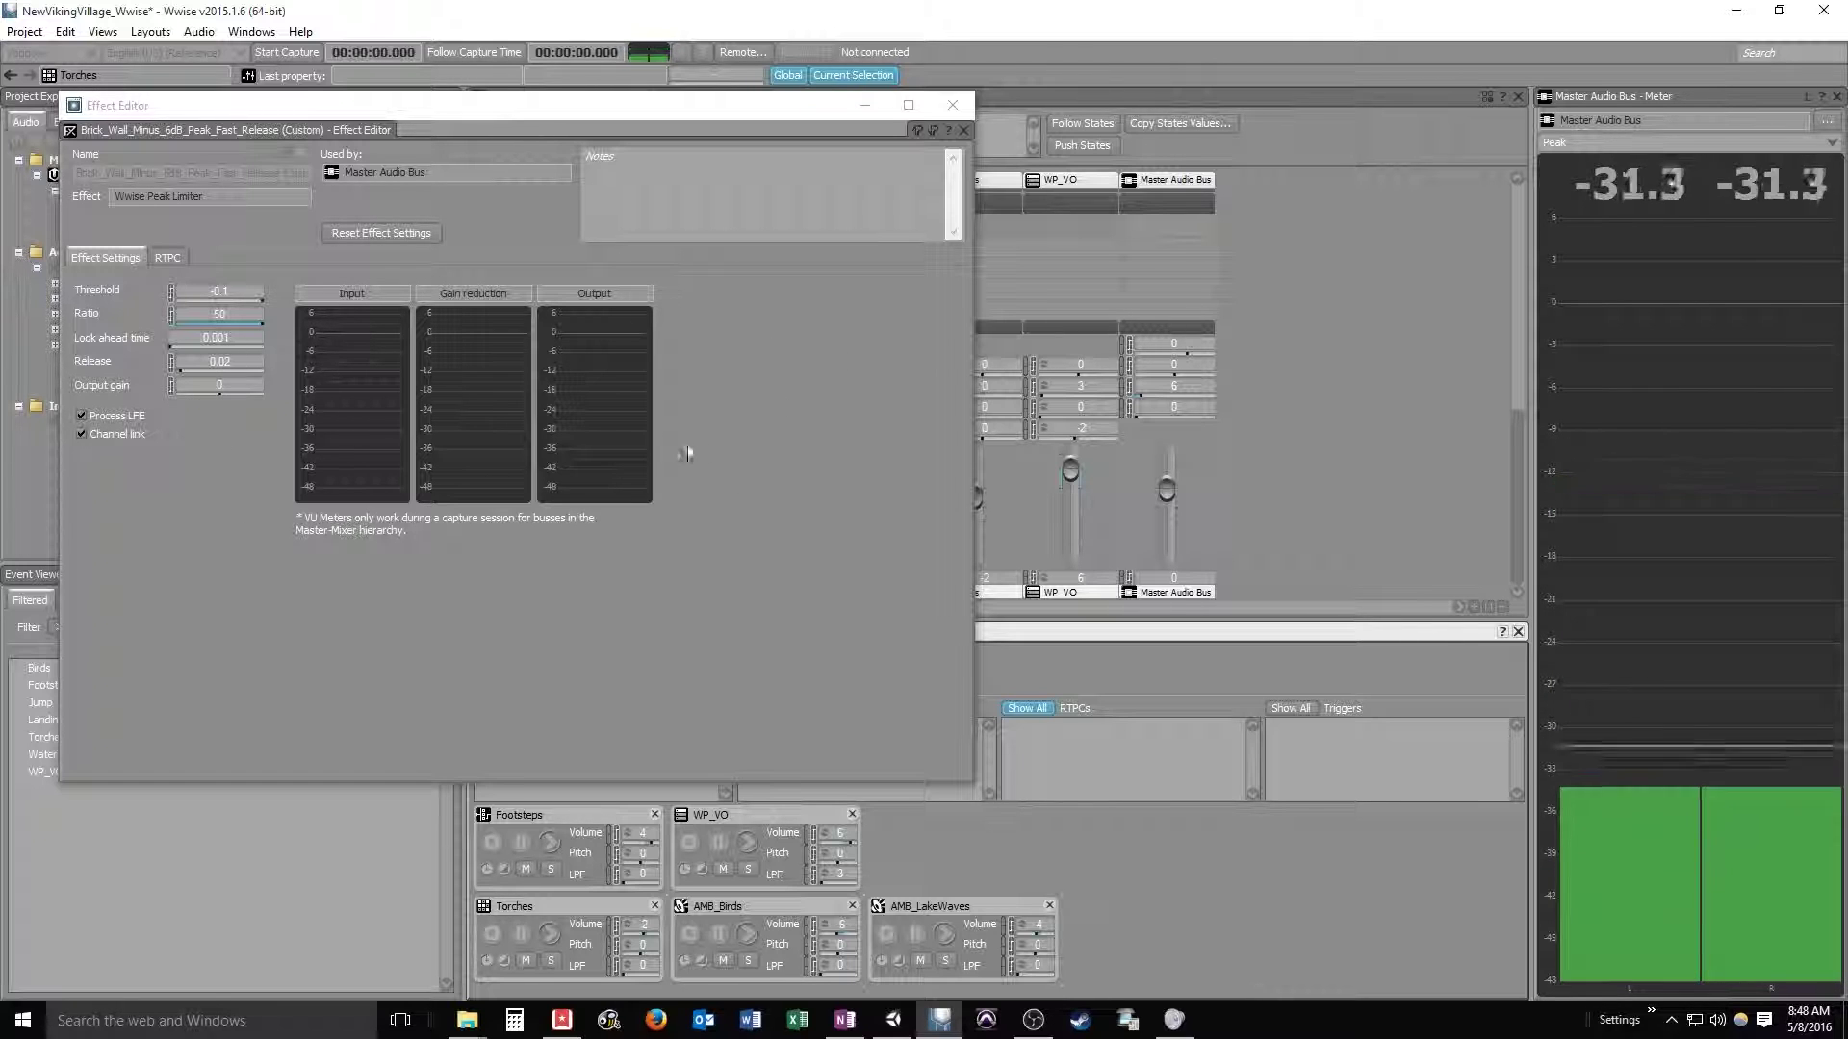
pyautogui.click(953, 106)
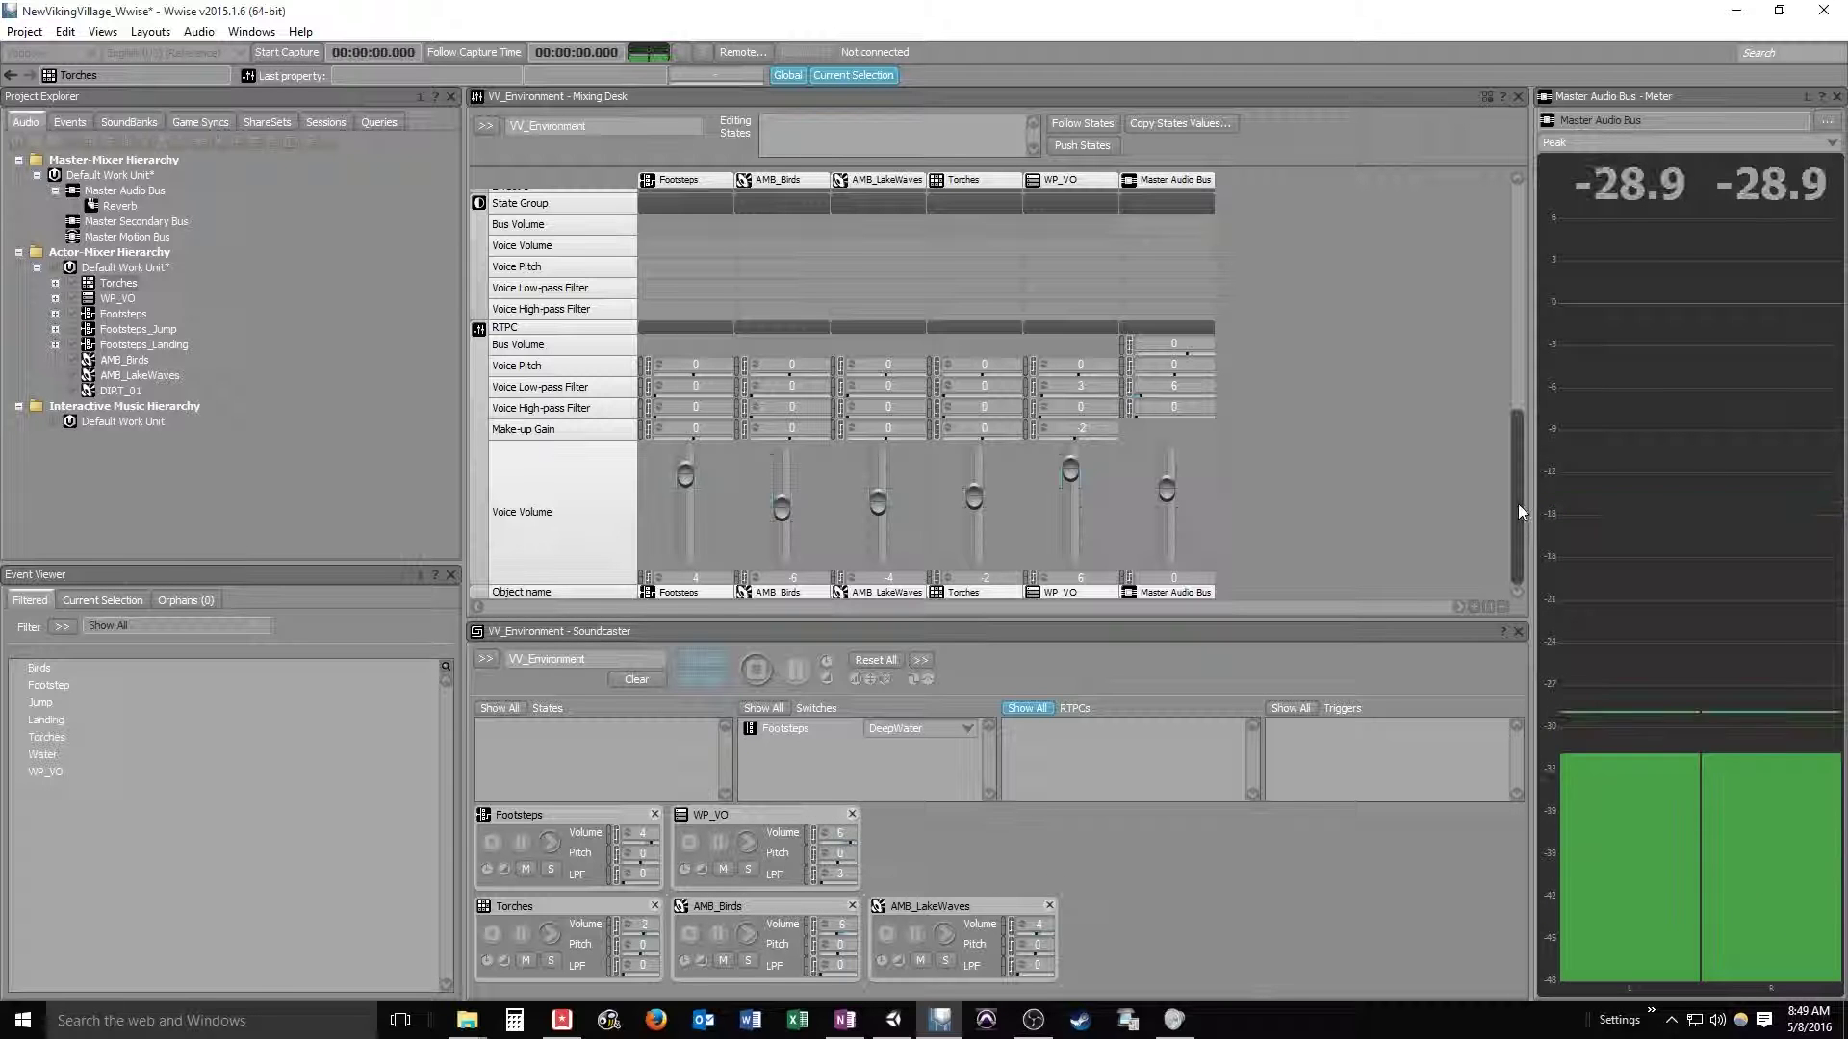
# Scroll through the Mixing Desk rows and bring up the Mixing Desk Settings dialog.
pyautogui.scroll(10, 1383, 439)
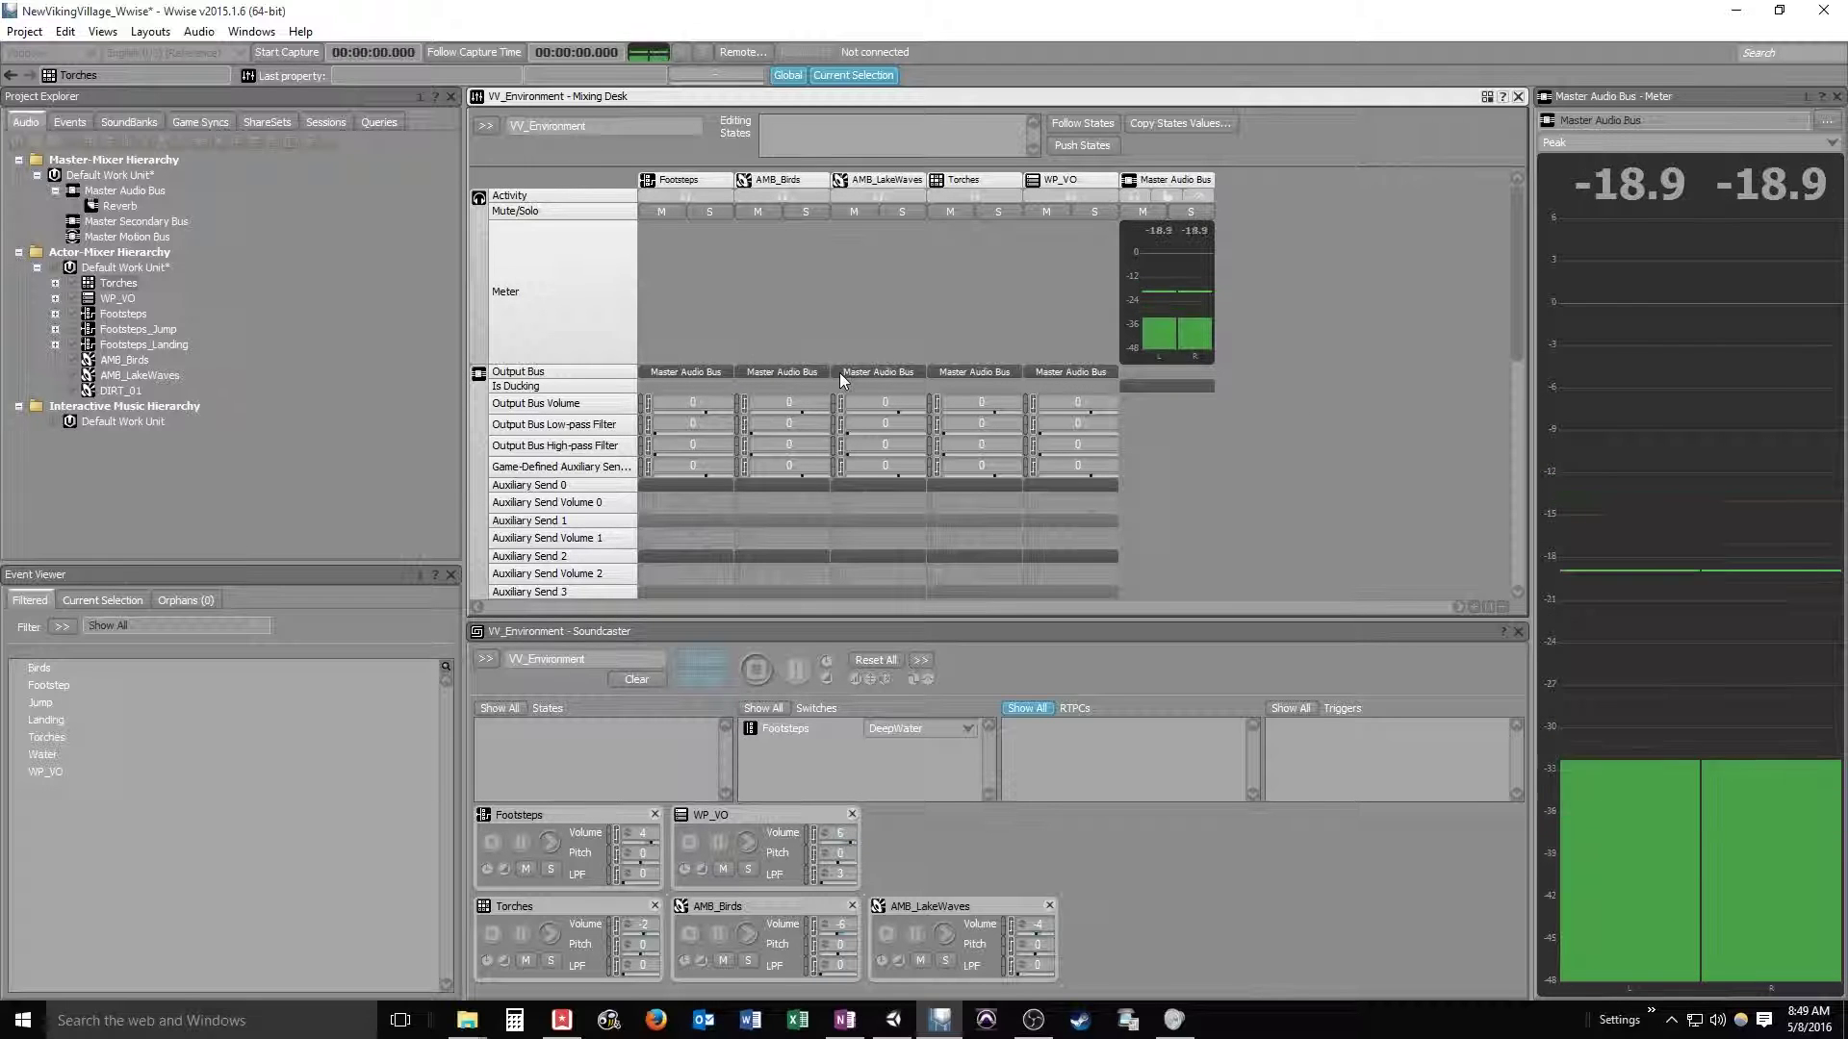
pyautogui.scroll(-1, 1324, 491)
pyautogui.scroll(-8, 1322, 493)
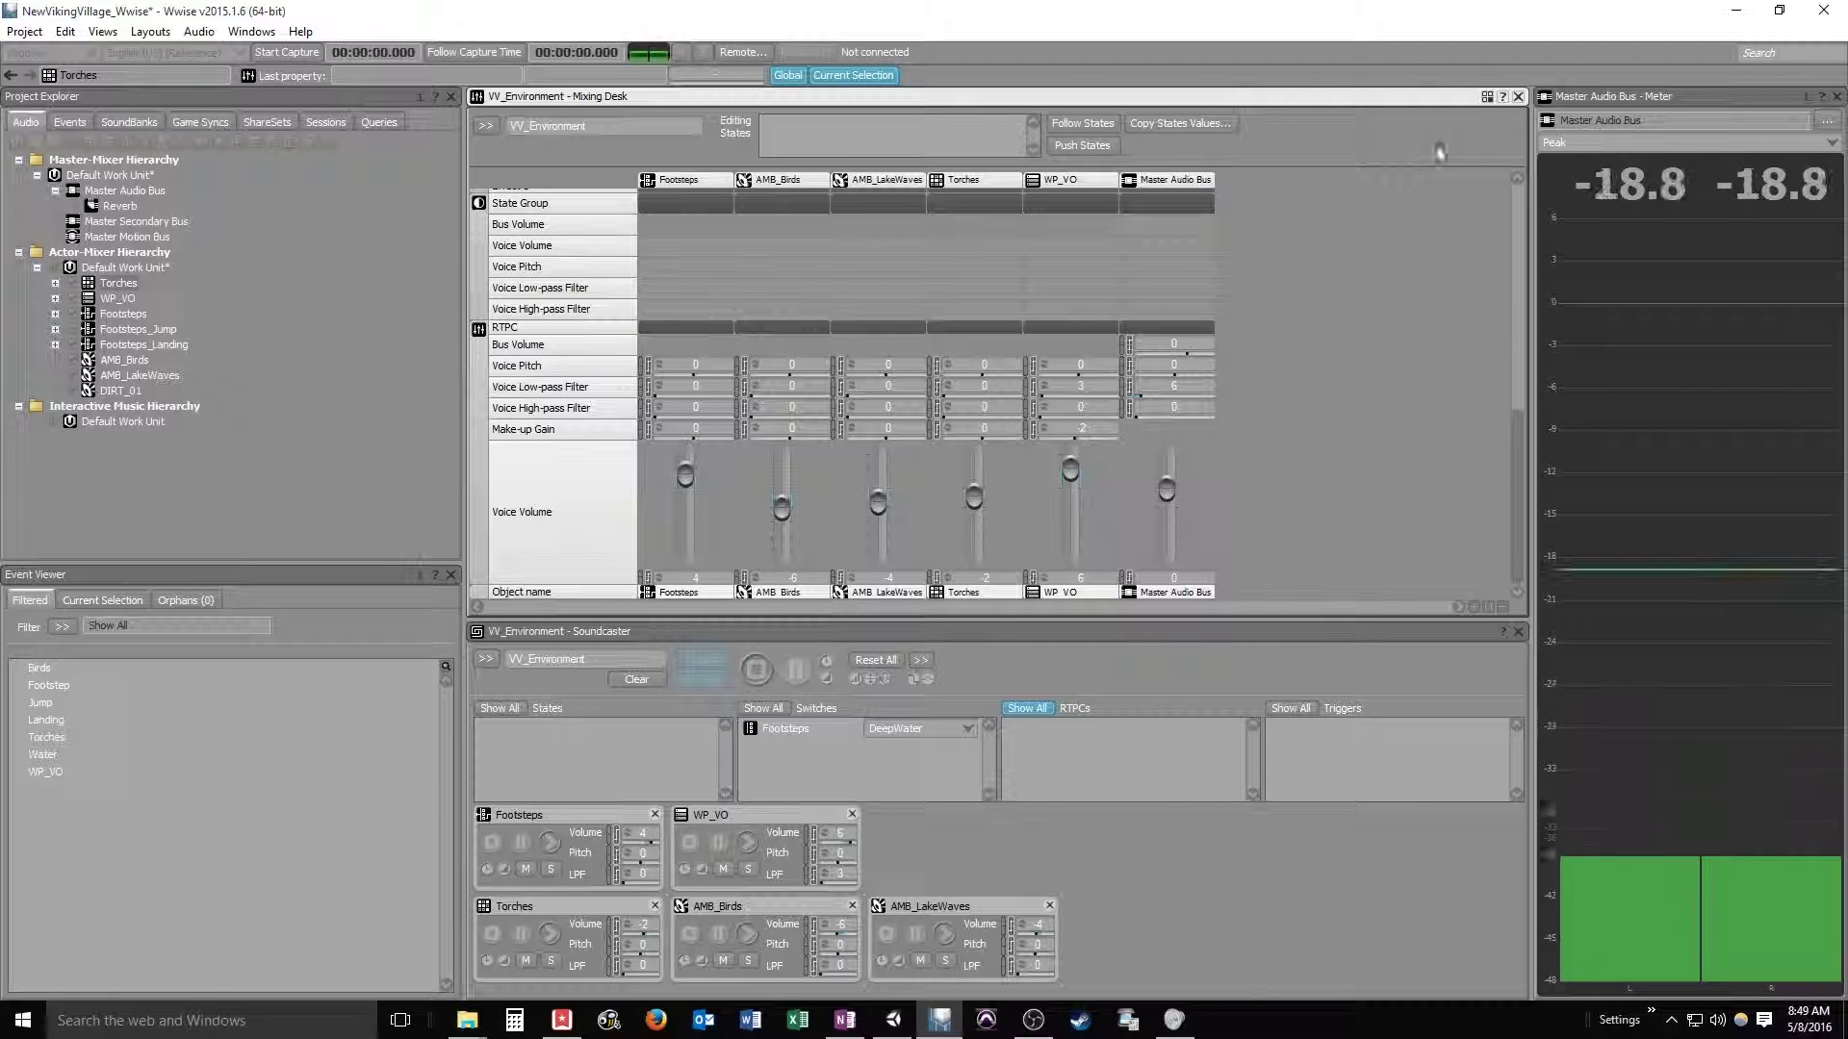
pyautogui.click(1487, 96)
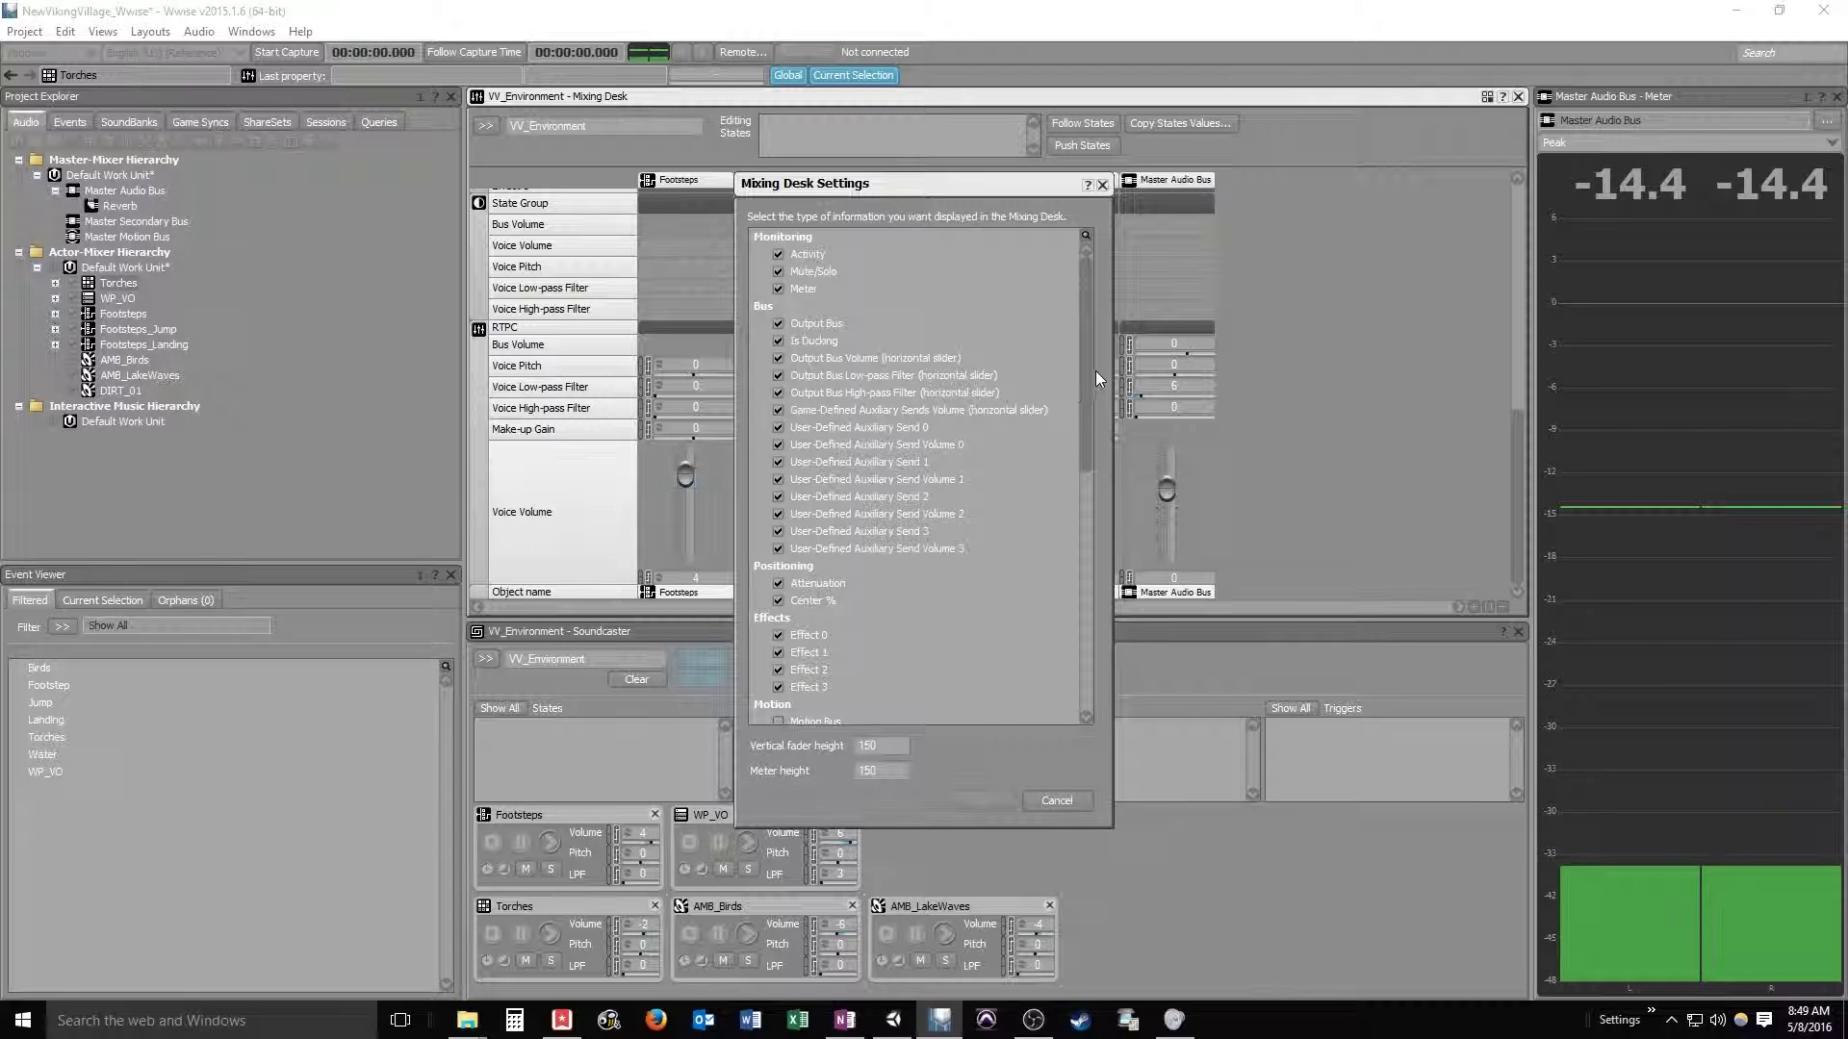
# Scroll the Mixing Desk Settings list and cancel it without changes.
pyautogui.moveTo(1090, 370)
pyautogui.mouseDown()
pyautogui.moveTo(1077, 638)
pyautogui.moveTo(1097, 385)
pyautogui.mouseUp()
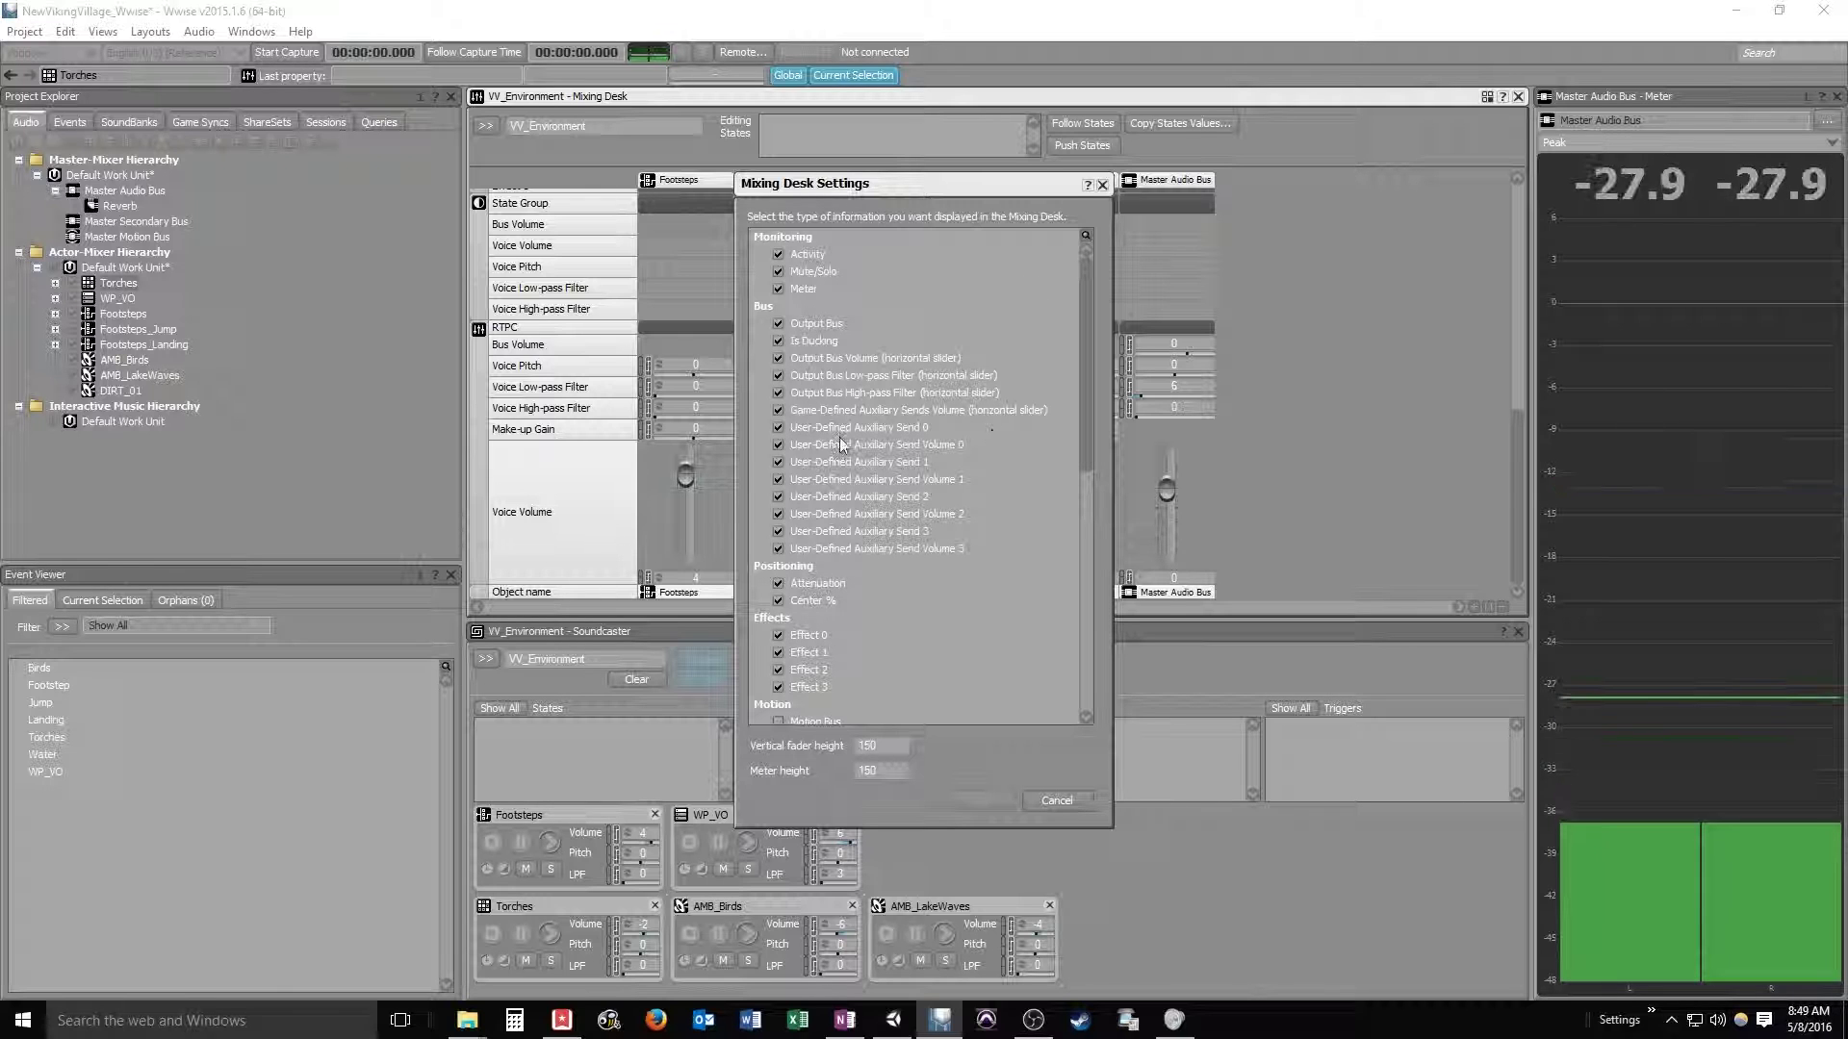
pyautogui.click(1058, 799)
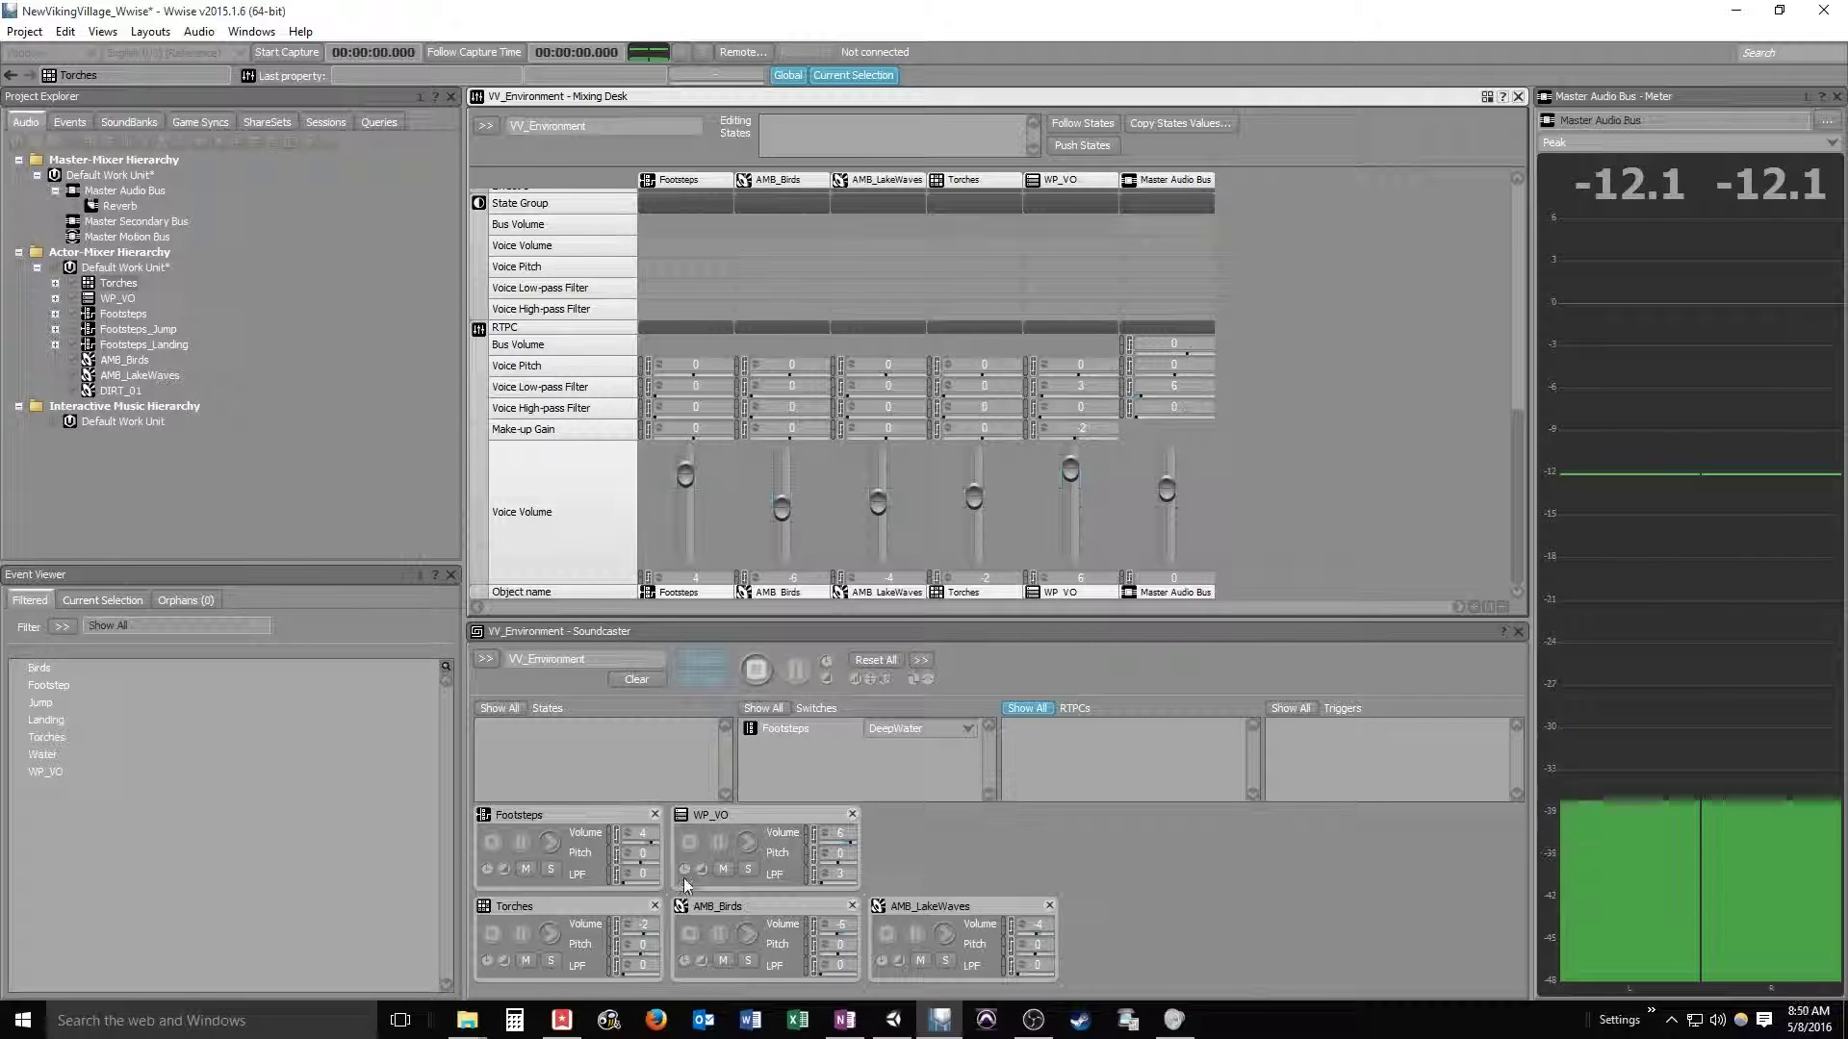
# Select Torches, then AMB_Birds in the VV_Environment soundcaster.
pyautogui.click(493, 935)
pyautogui.click(692, 933)
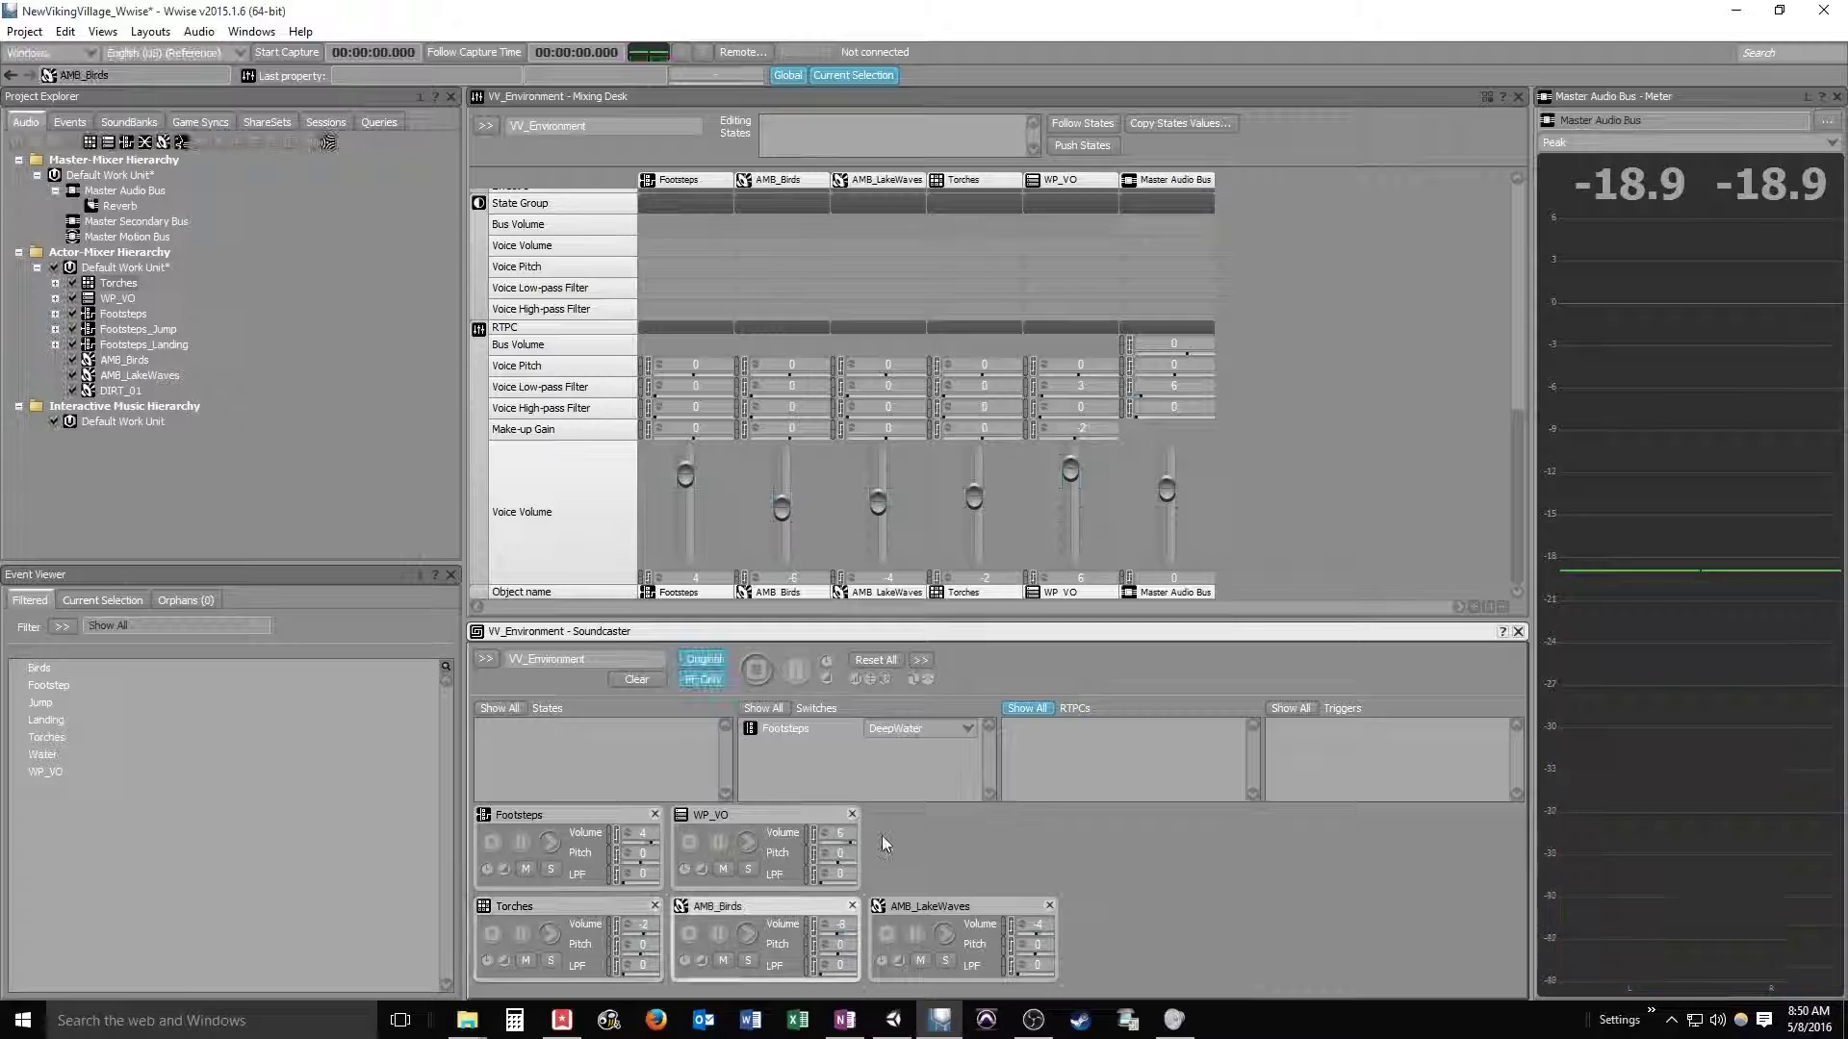